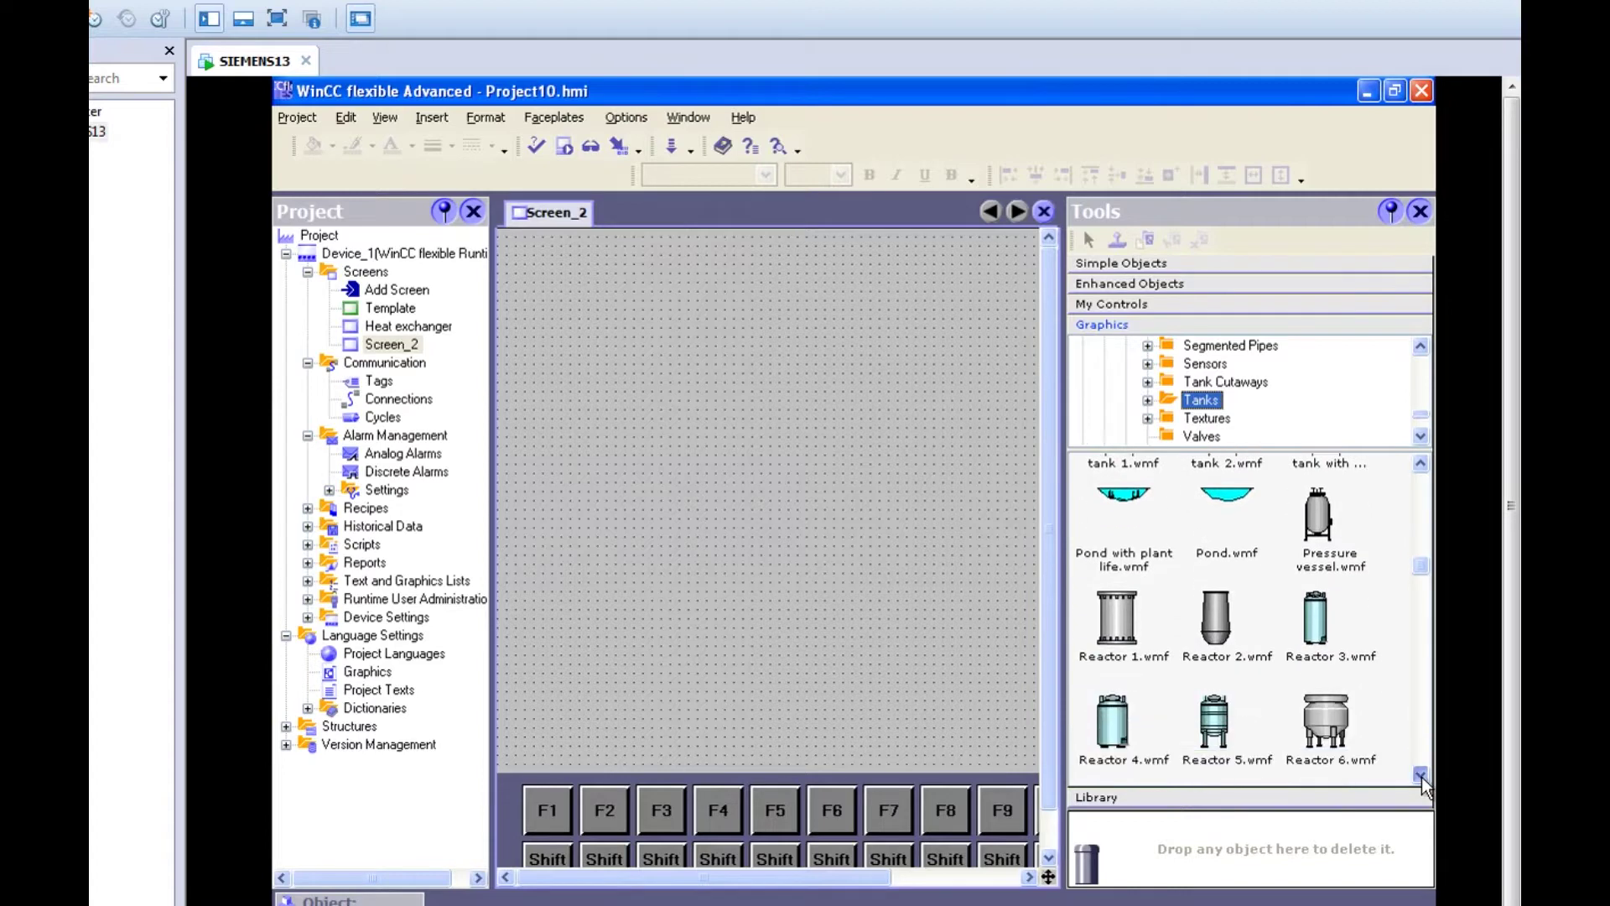
Place the Tank 23.wmf graphic from the Tanks graphics folder near the middle of Screen_2
scroll(1421, 783, "down", 4)
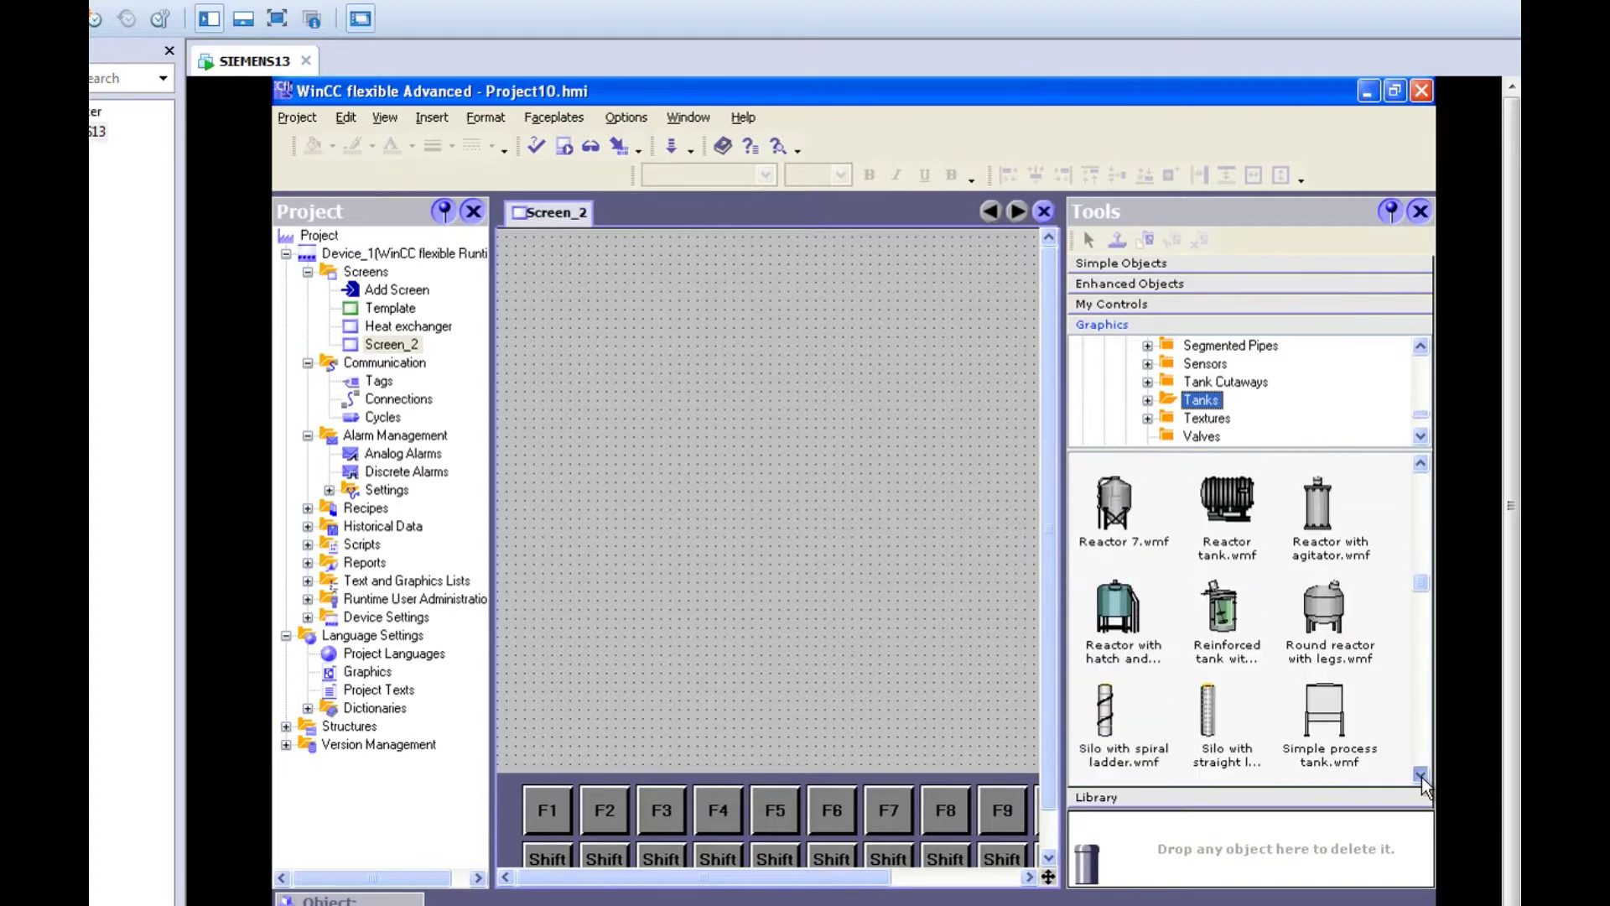
scroll(1422, 777, "down", 4)
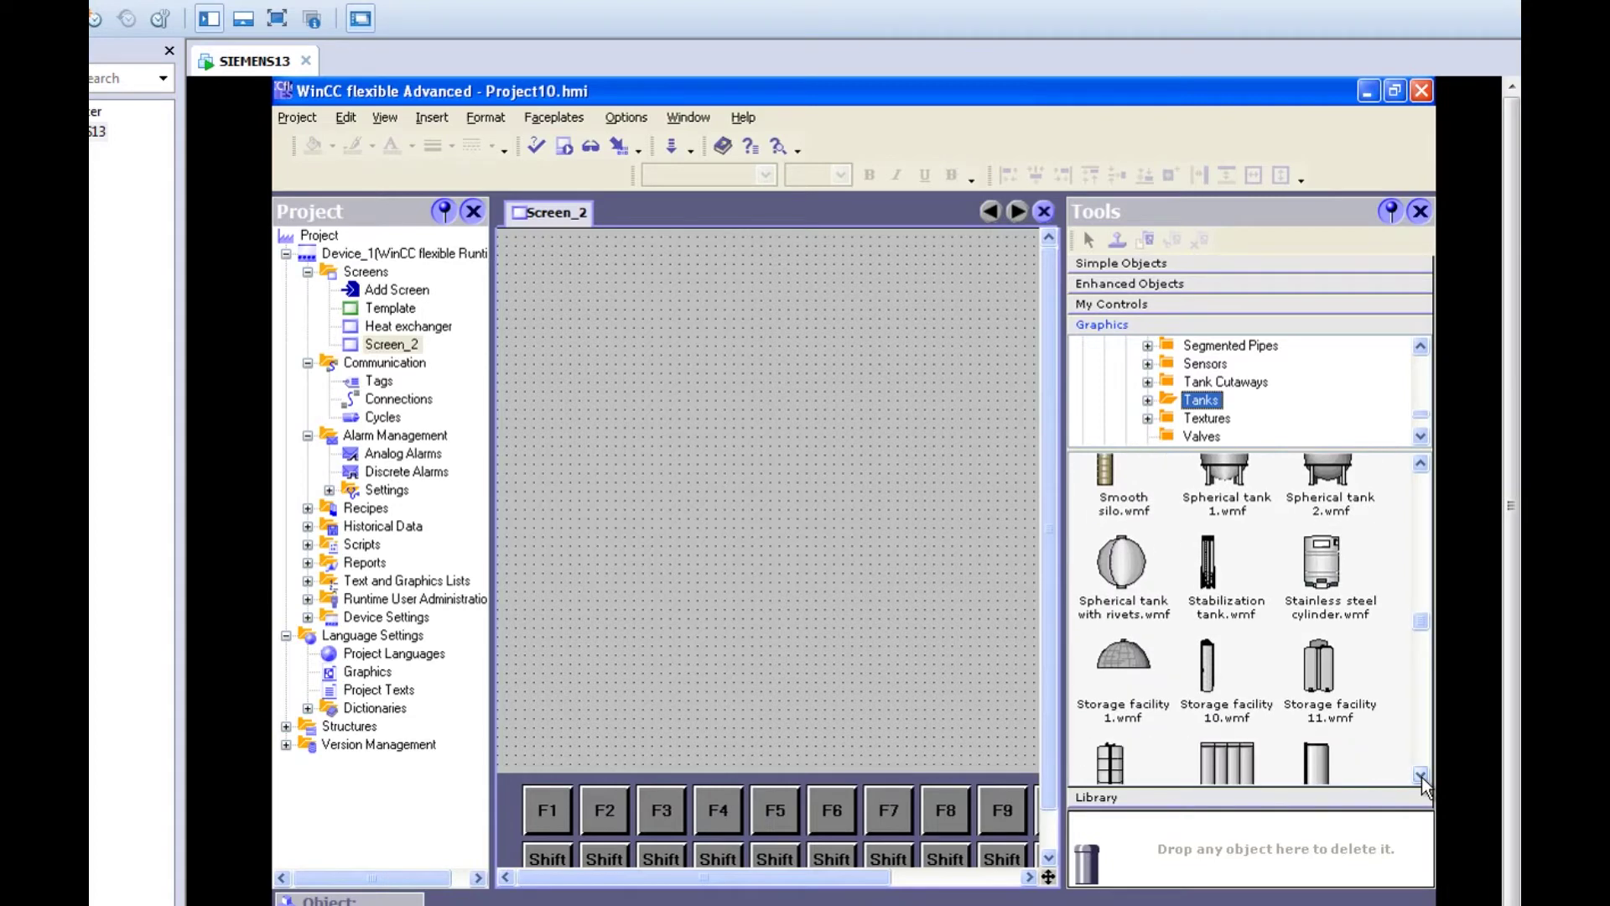
scroll(1421, 776, "down", 4)
scroll(1421, 776, "down", 4)
scroll(1421, 777, "down", 3)
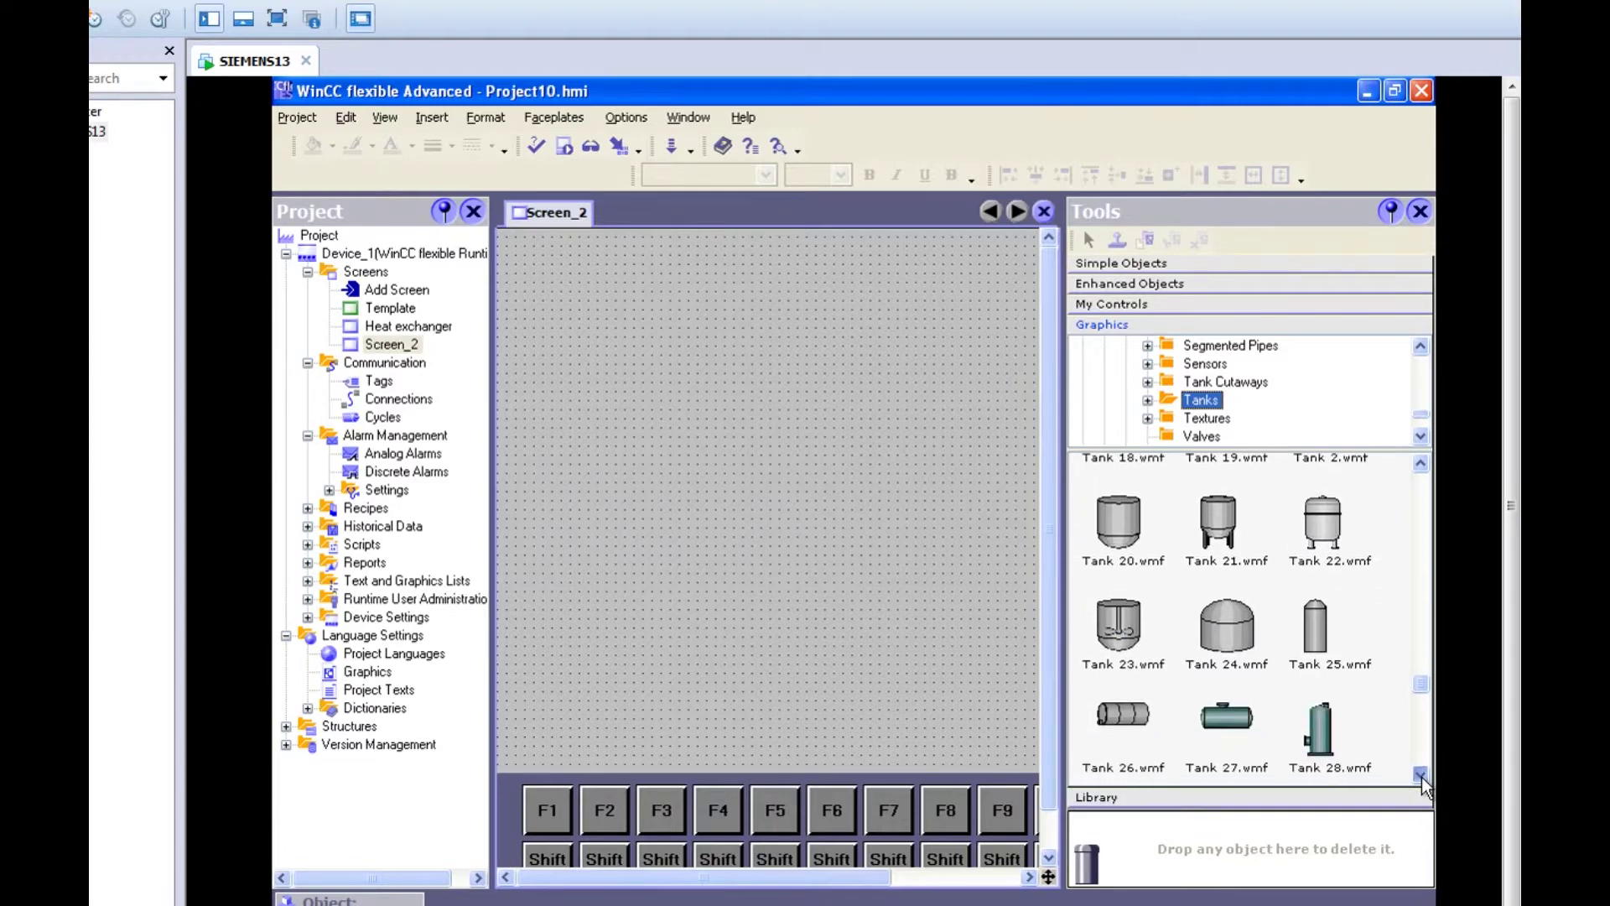
scroll(1422, 777, "down", 1)
left_click(1105, 587)
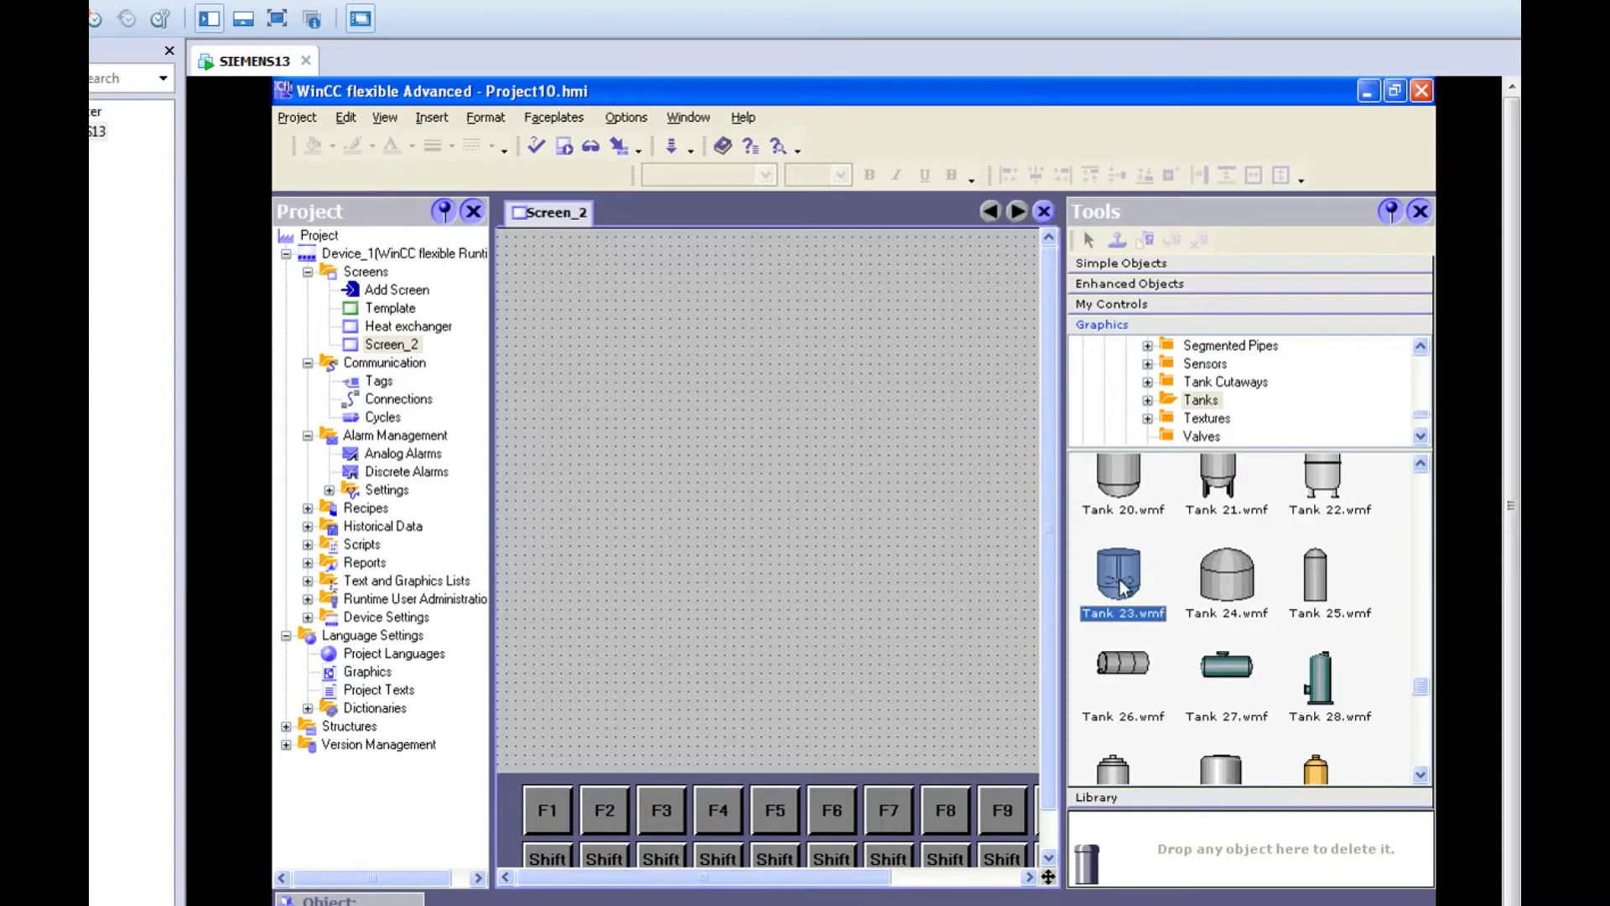
left_click_drag(1113, 585, 753, 452)
left_click(861, 707)
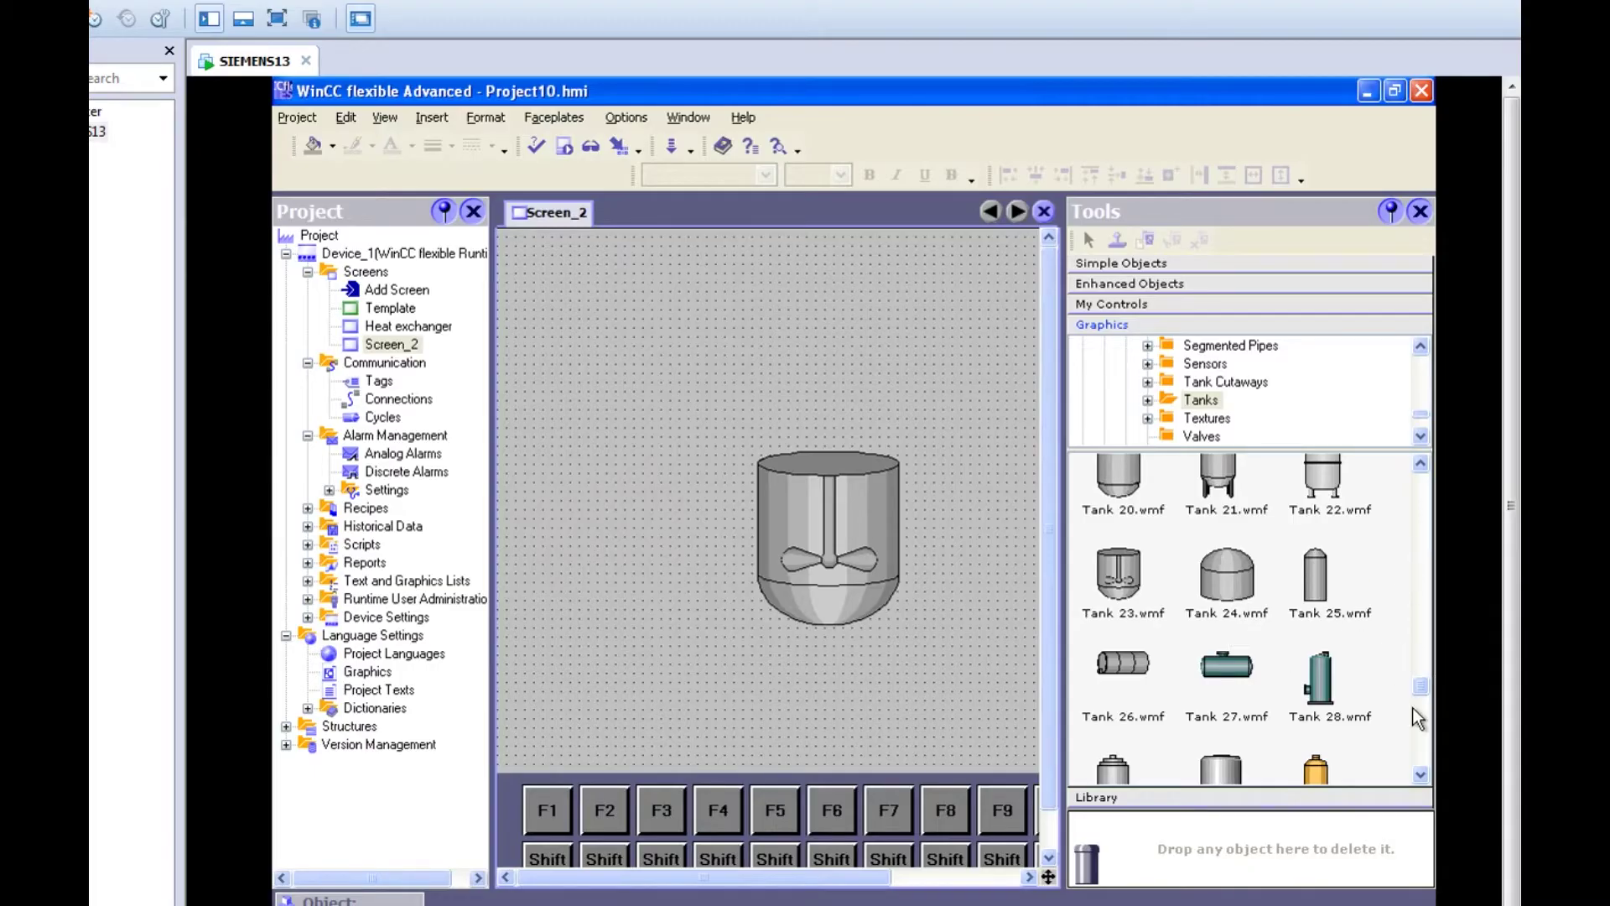
Place the Tank 25.wmf graphic on Screen_2 to the left of the agitator tank
left_click(1421, 775)
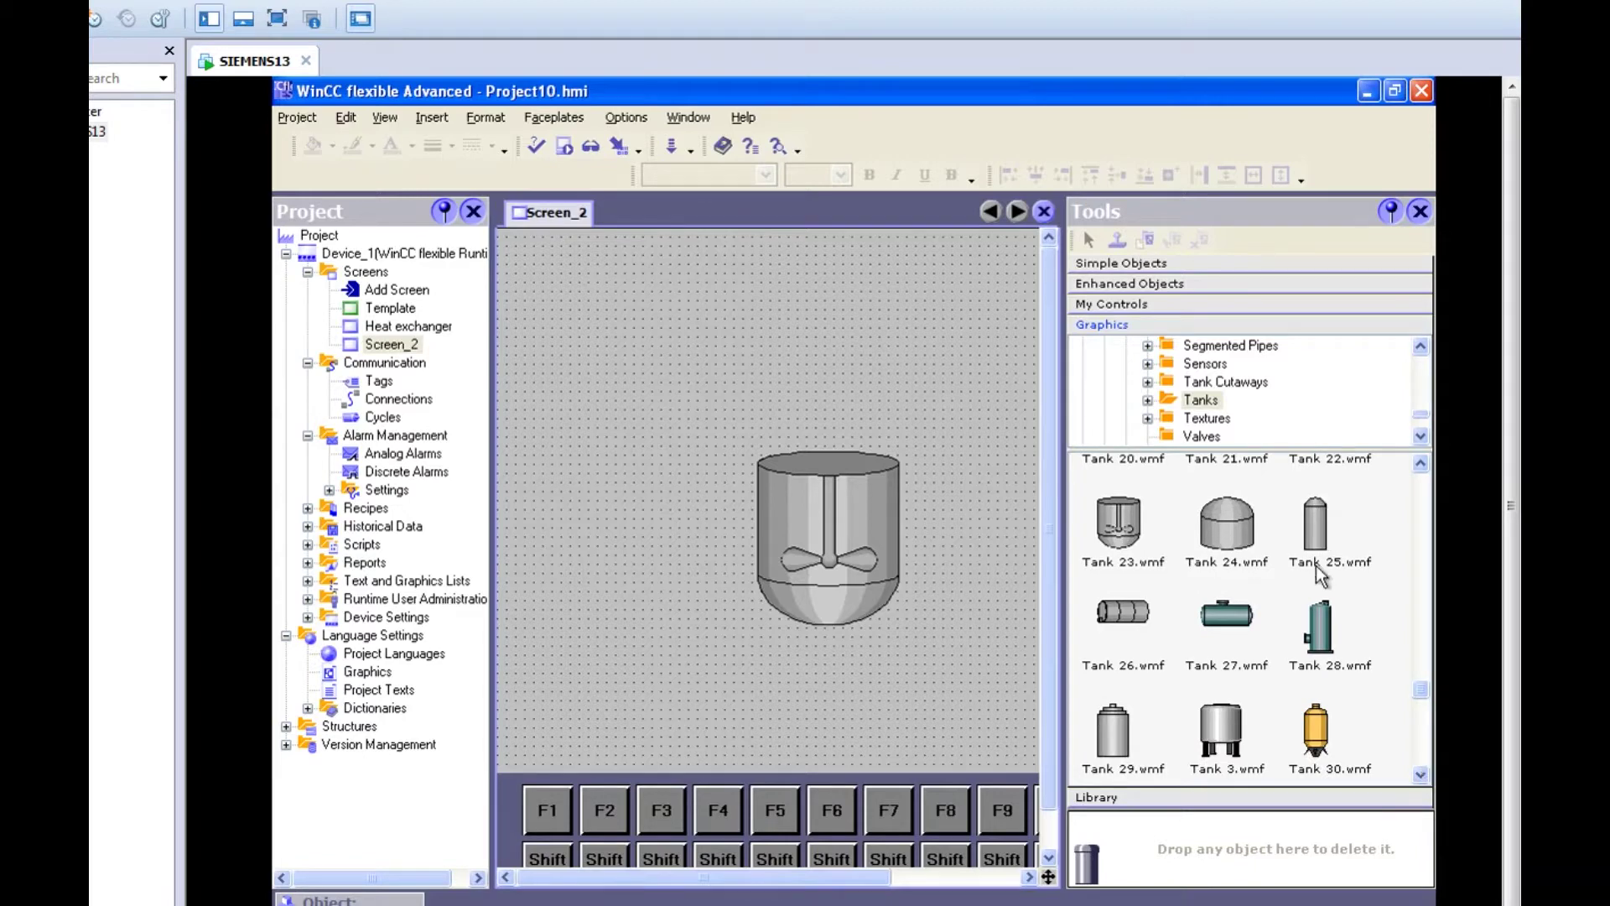
left_click_drag(1315, 524, 646, 458)
left_click(994, 742)
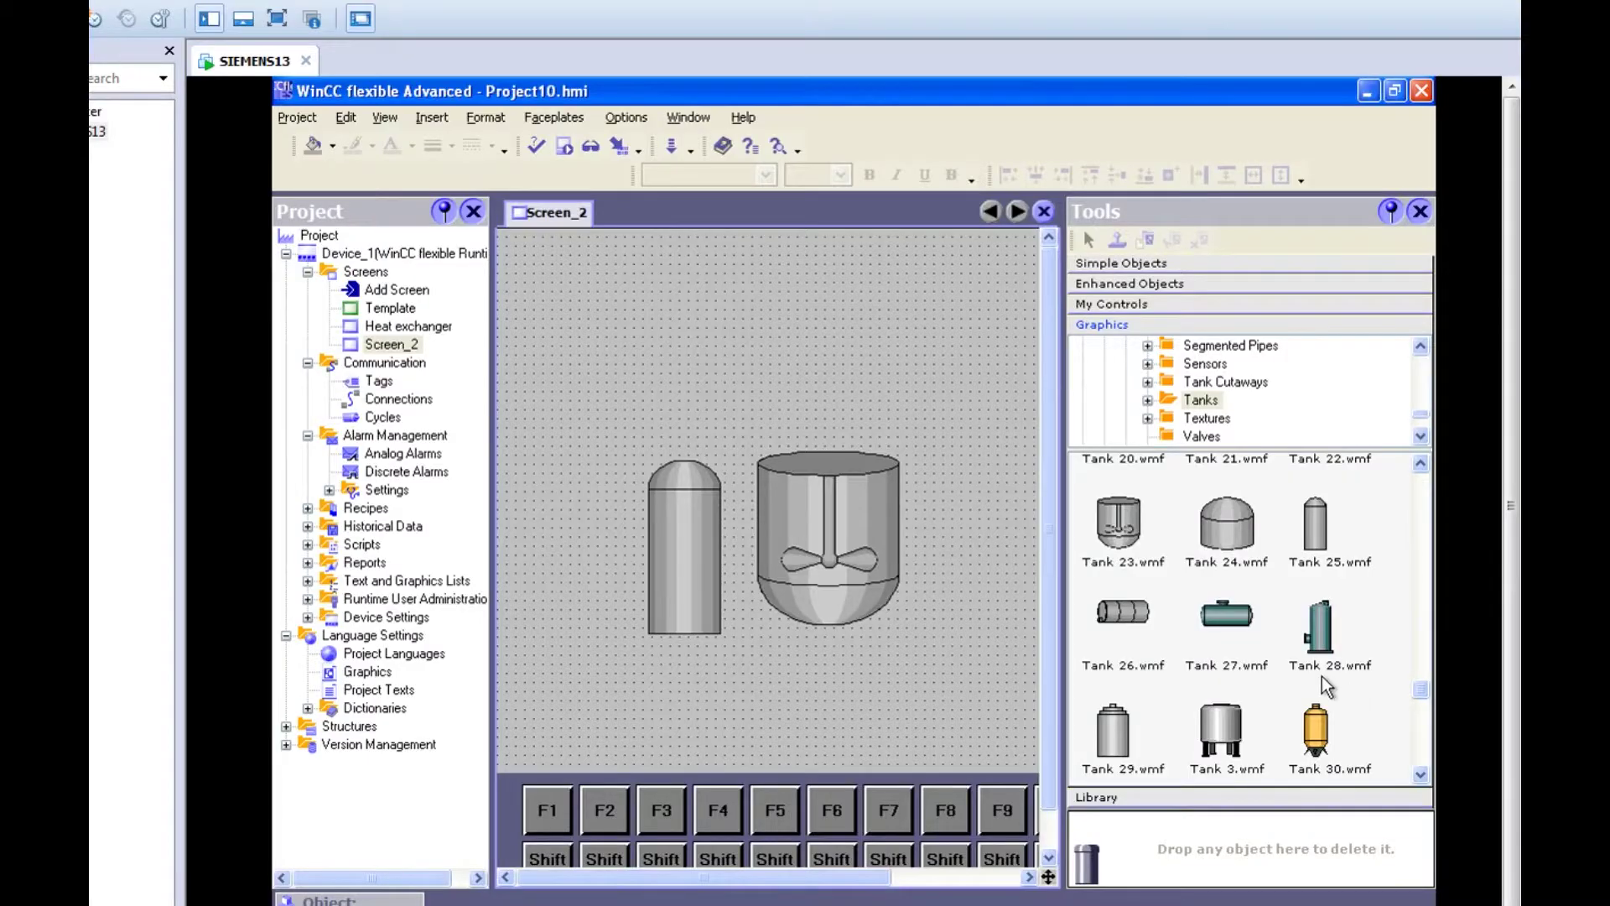
Place the 3-D Valve with long shaft graphic from the Valves folder over the lower part of the narrow tank
left_click(1206, 437)
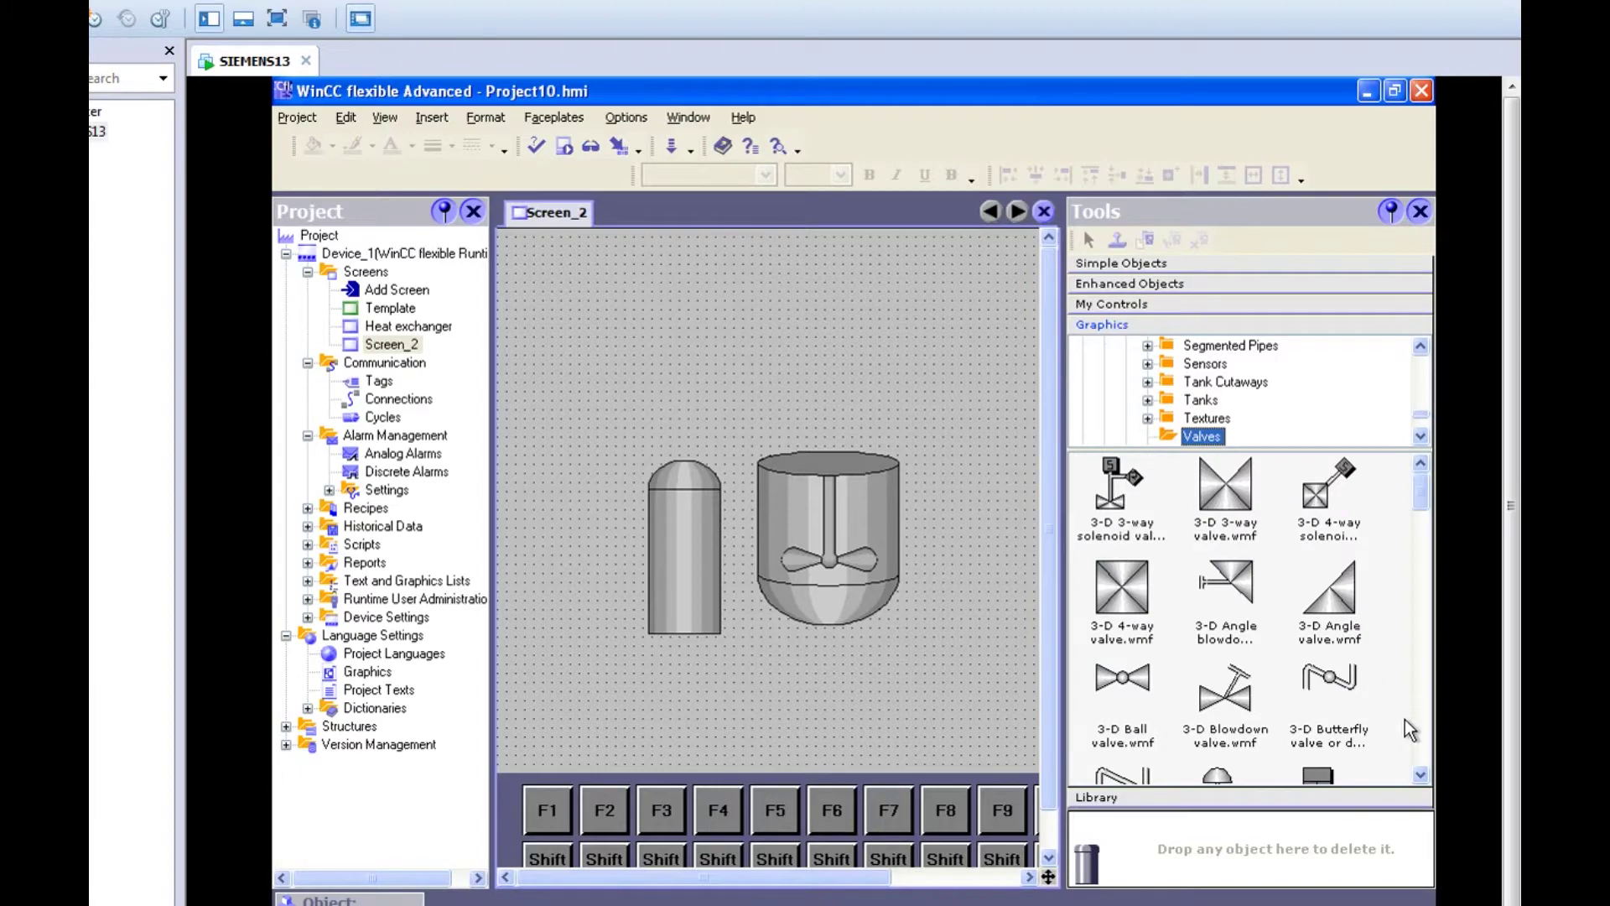
scroll(1417, 738, "down", 3)
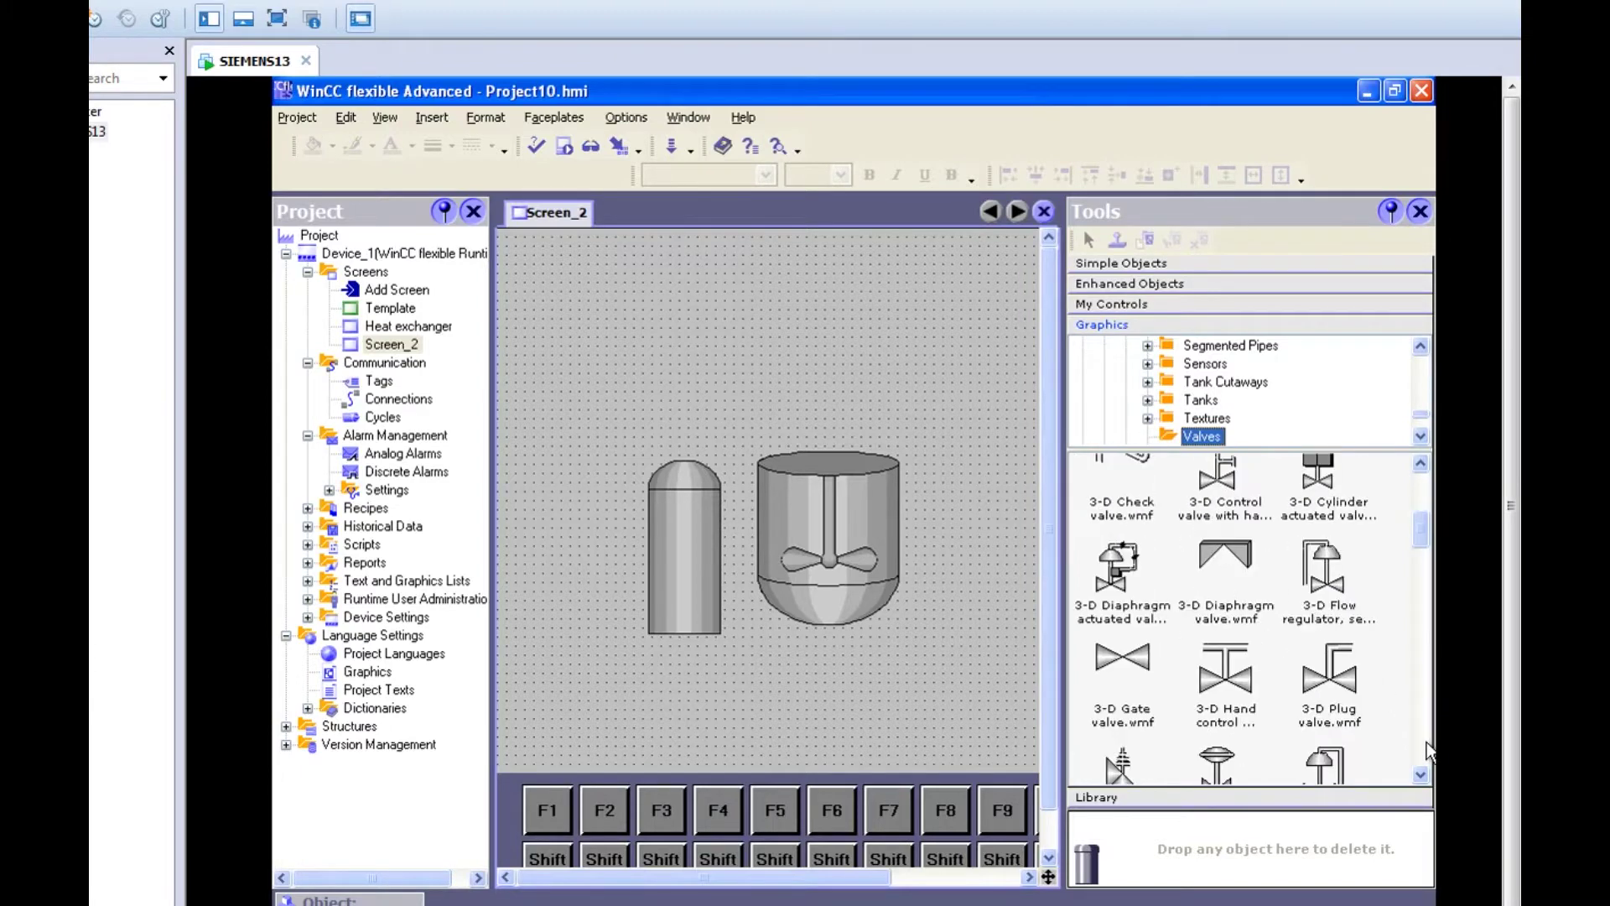
scroll(1430, 750, "down", 3)
left_click_drag(1357, 751, 621, 662)
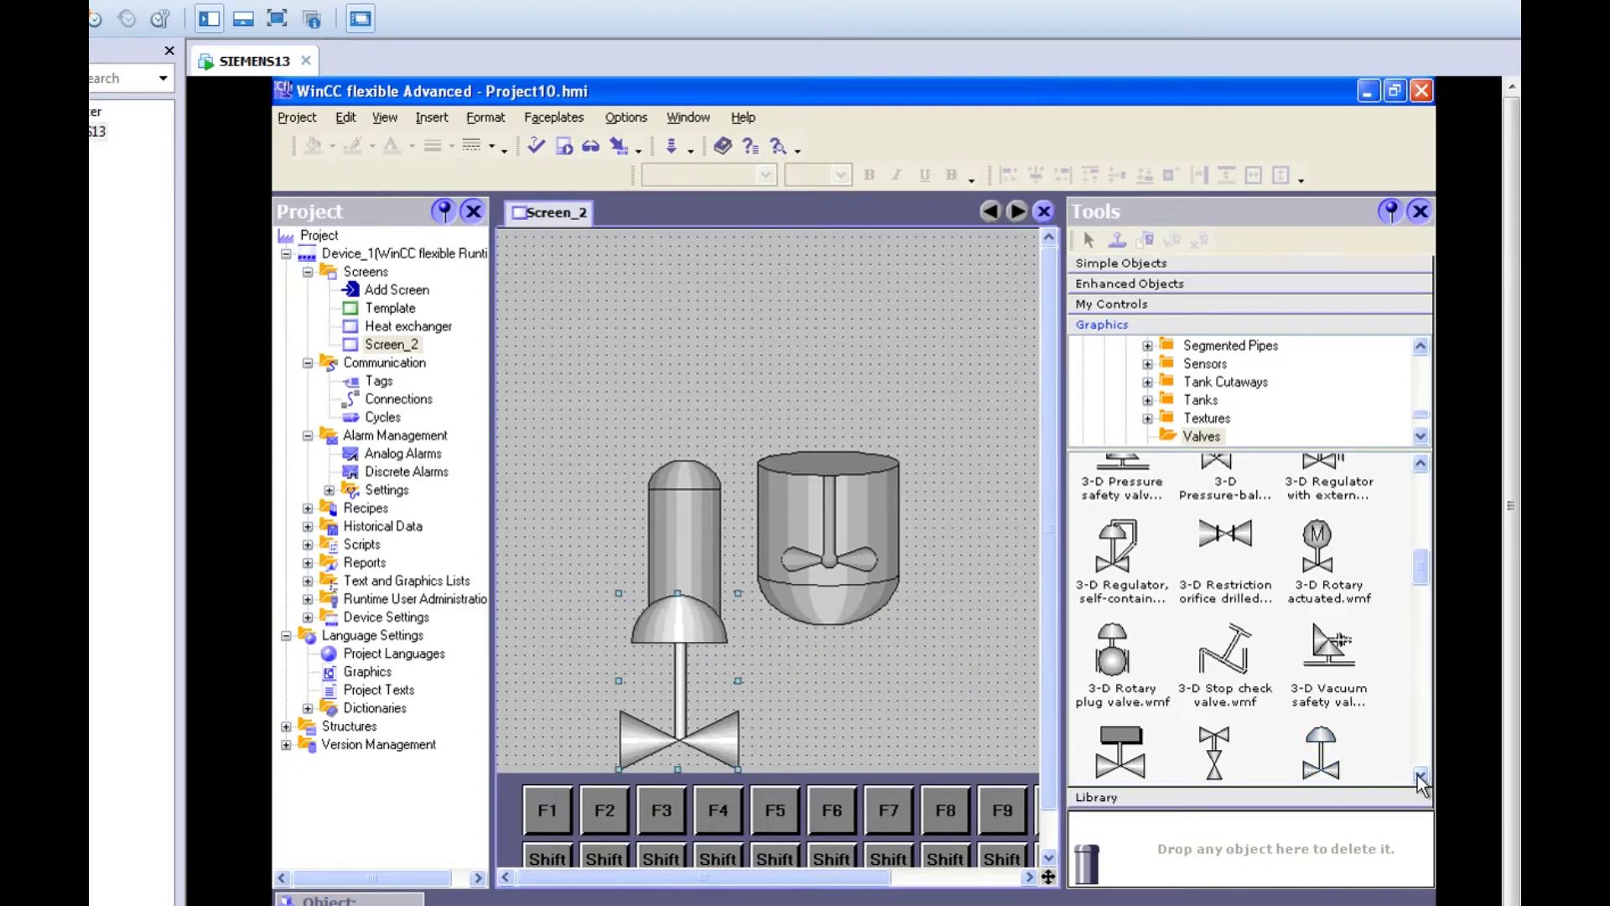
Browse the remaining valve graphics and place a second 3-D Valve with long shaft over the agitator tank's upper edge
scroll(1418, 775, "down", 3)
scroll(1417, 775, "down", 6)
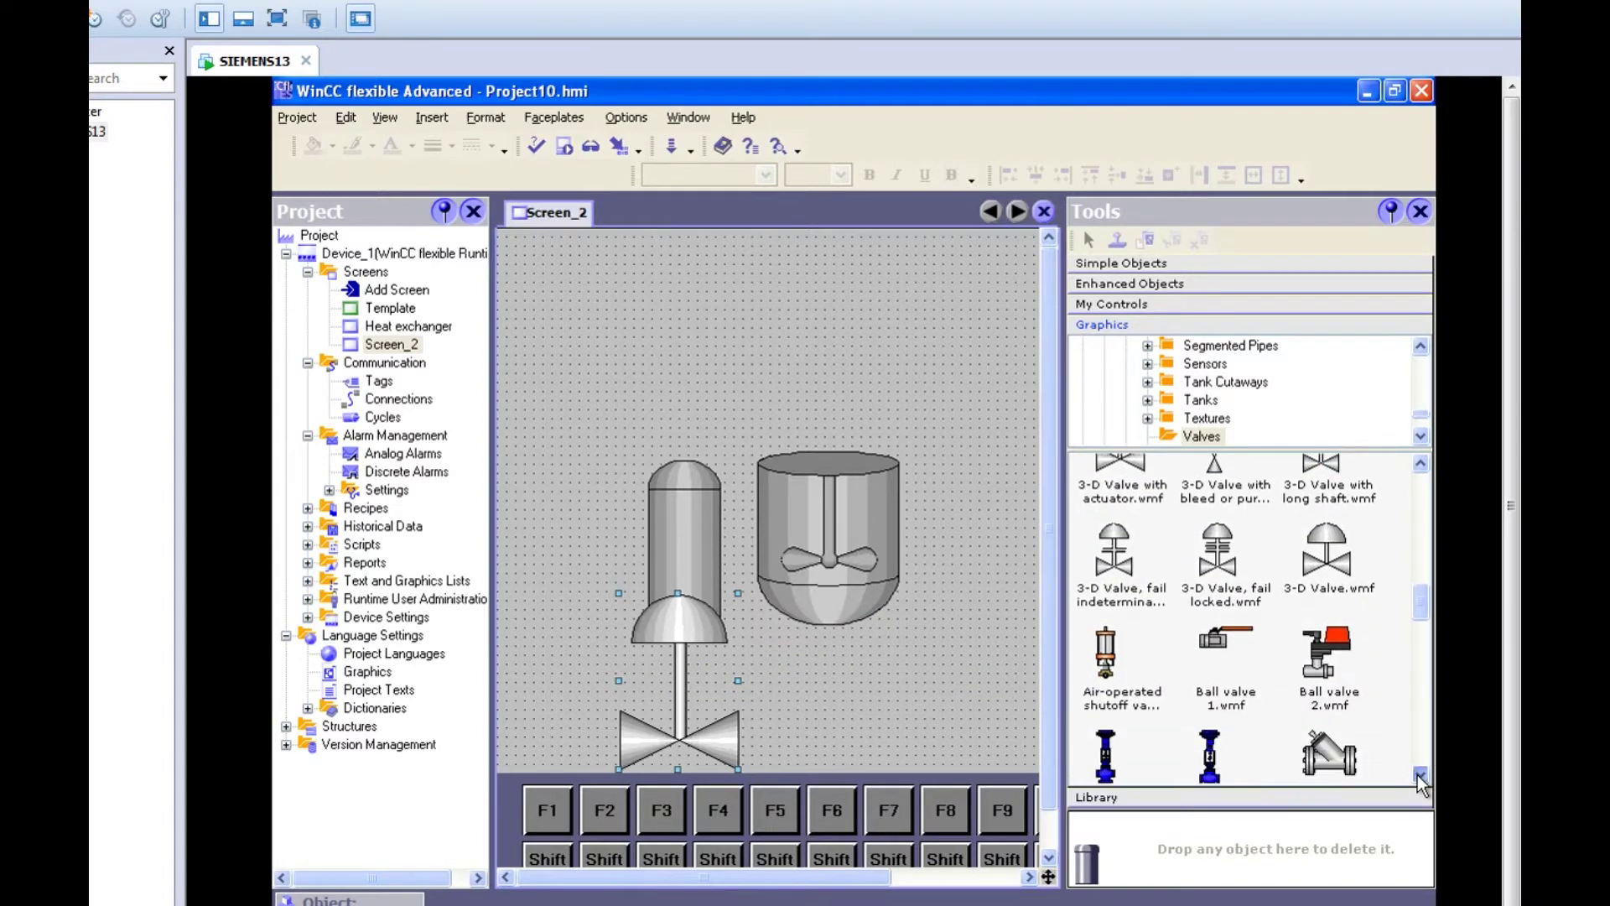
scroll(1417, 775, "down", 6)
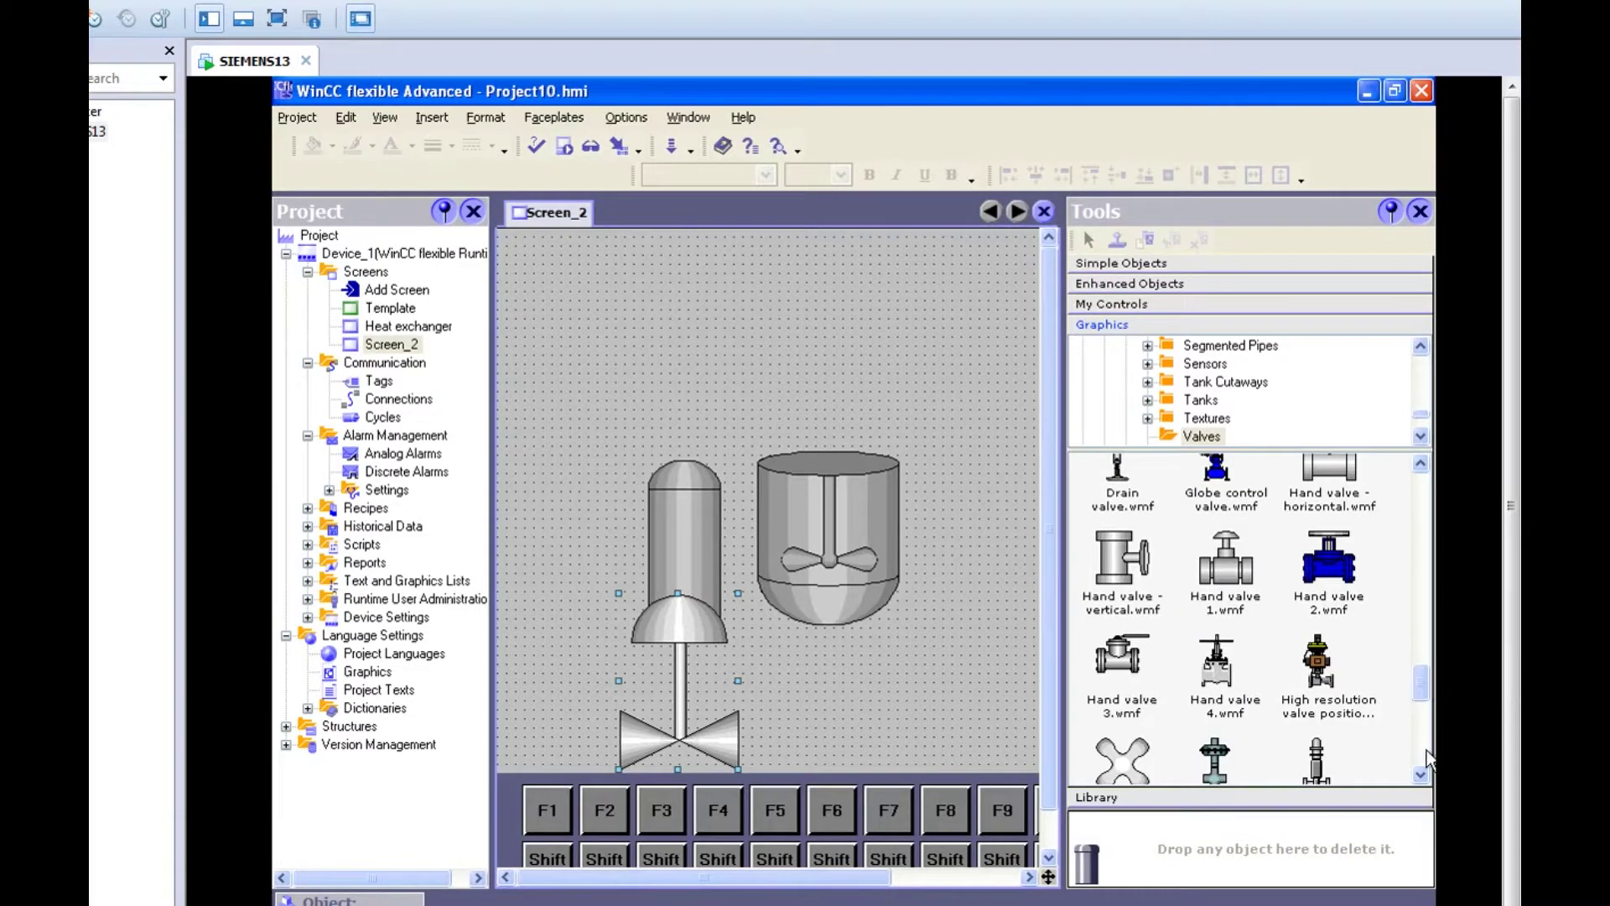
scroll(1426, 750, "down", 5)
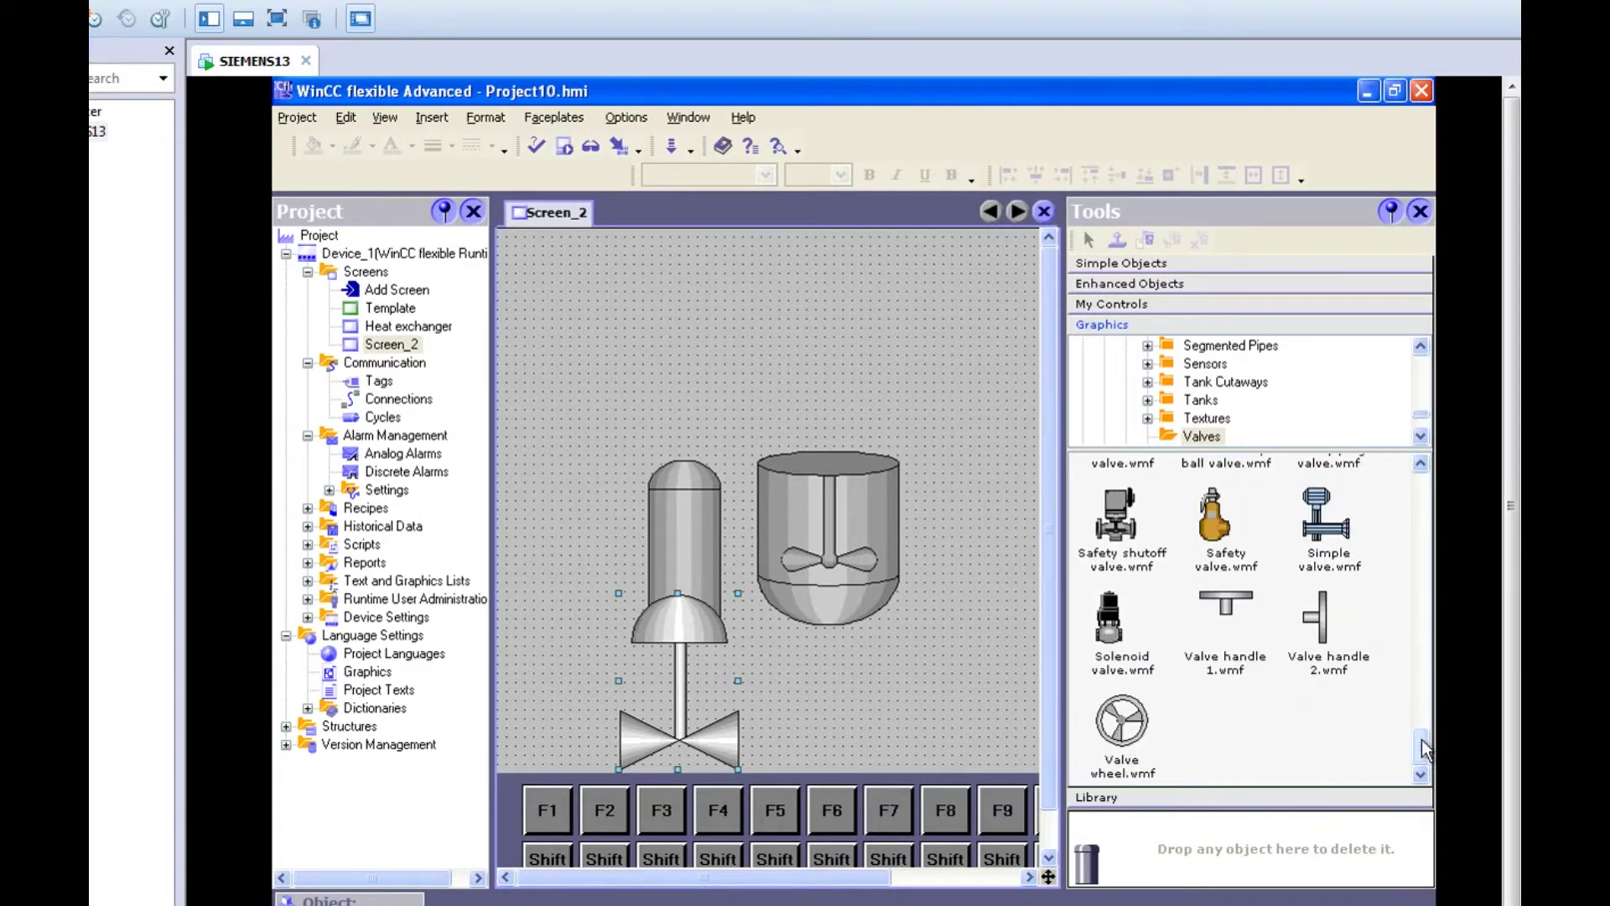
left_click_drag(1422, 737, 1392, 565)
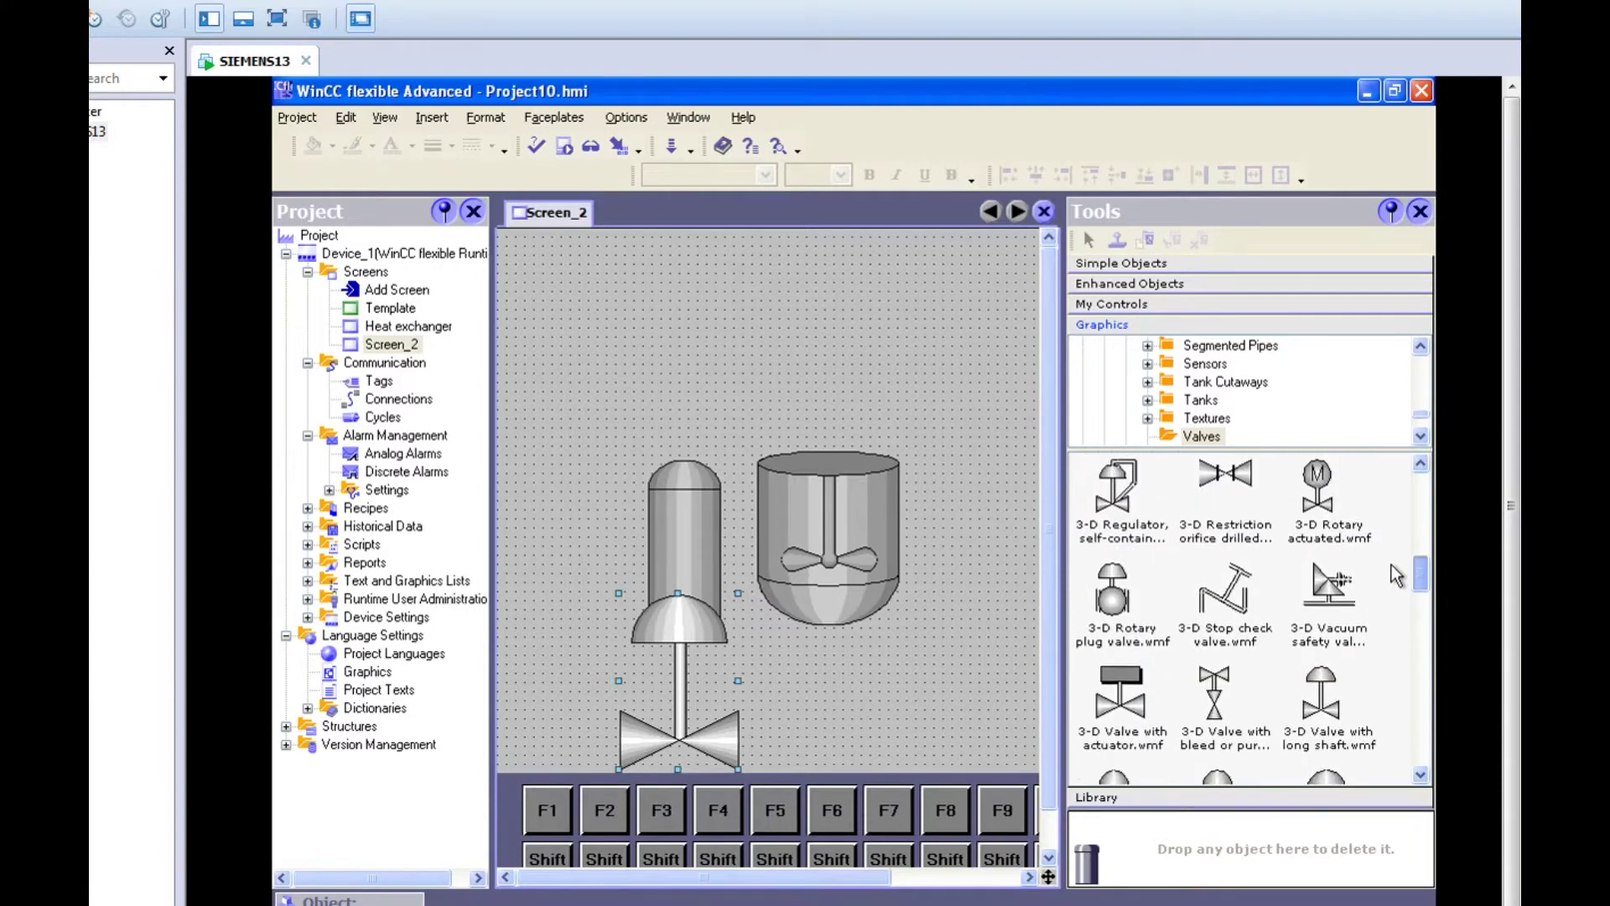
left_click_drag(1321, 737, 818, 320)
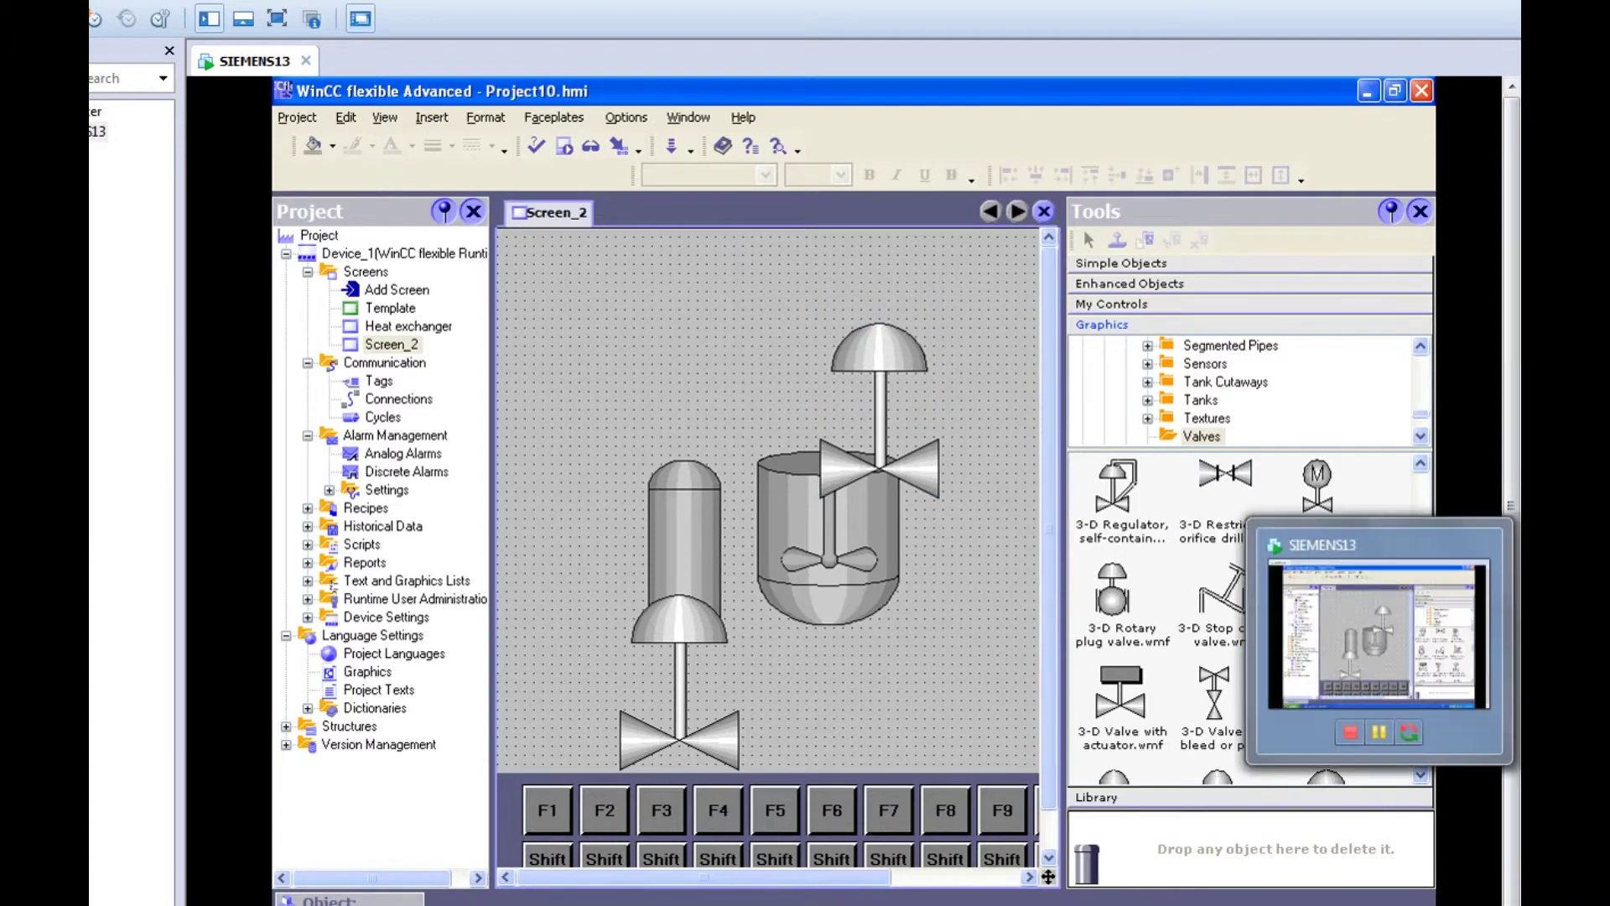
left_click(1375, 637)
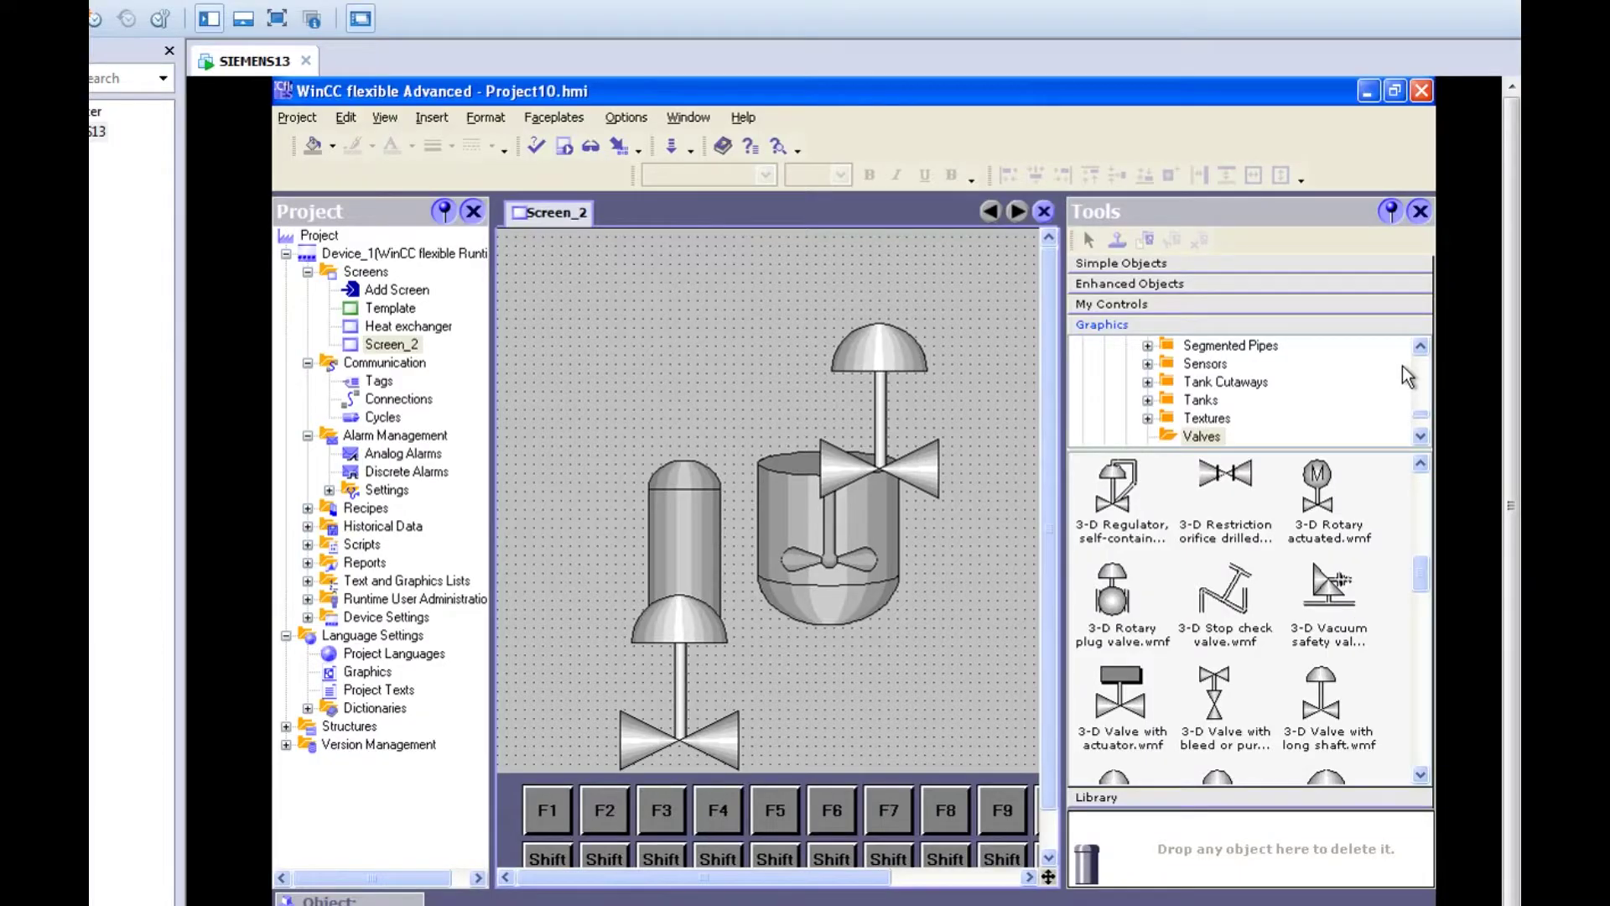
Place two of the grey box-shaped temperature transmitter graphics from the Sensors folder, one between the tanks and one beside the narrow tank
left_click(1418, 436)
left_click(1419, 436)
left_click(1418, 436)
left_click(1416, 389)
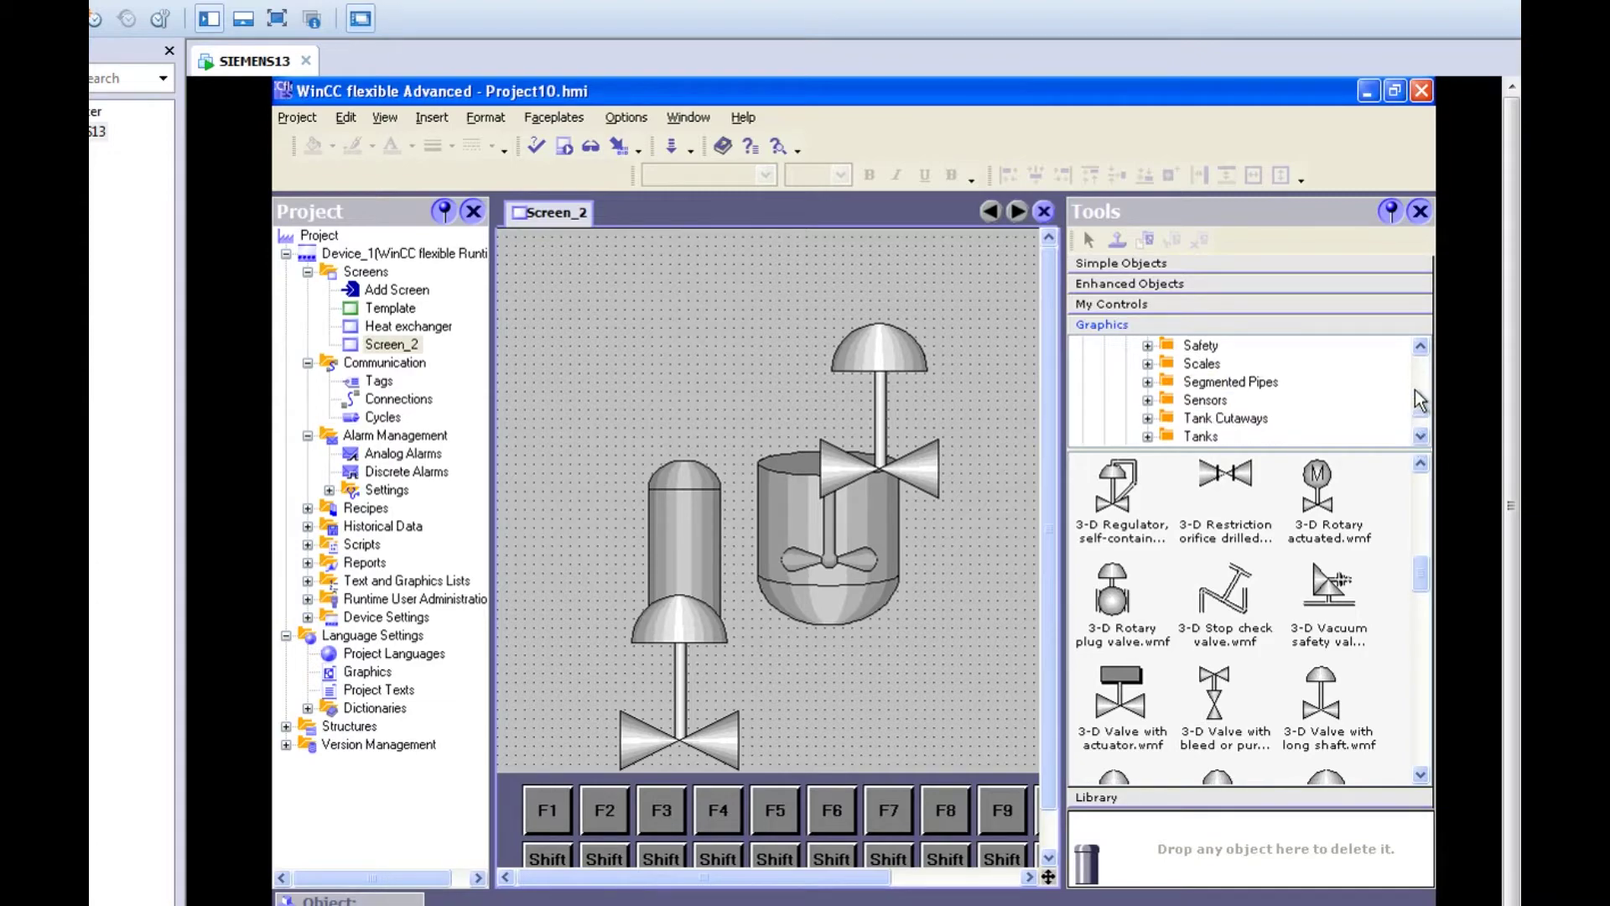
left_click(1205, 400)
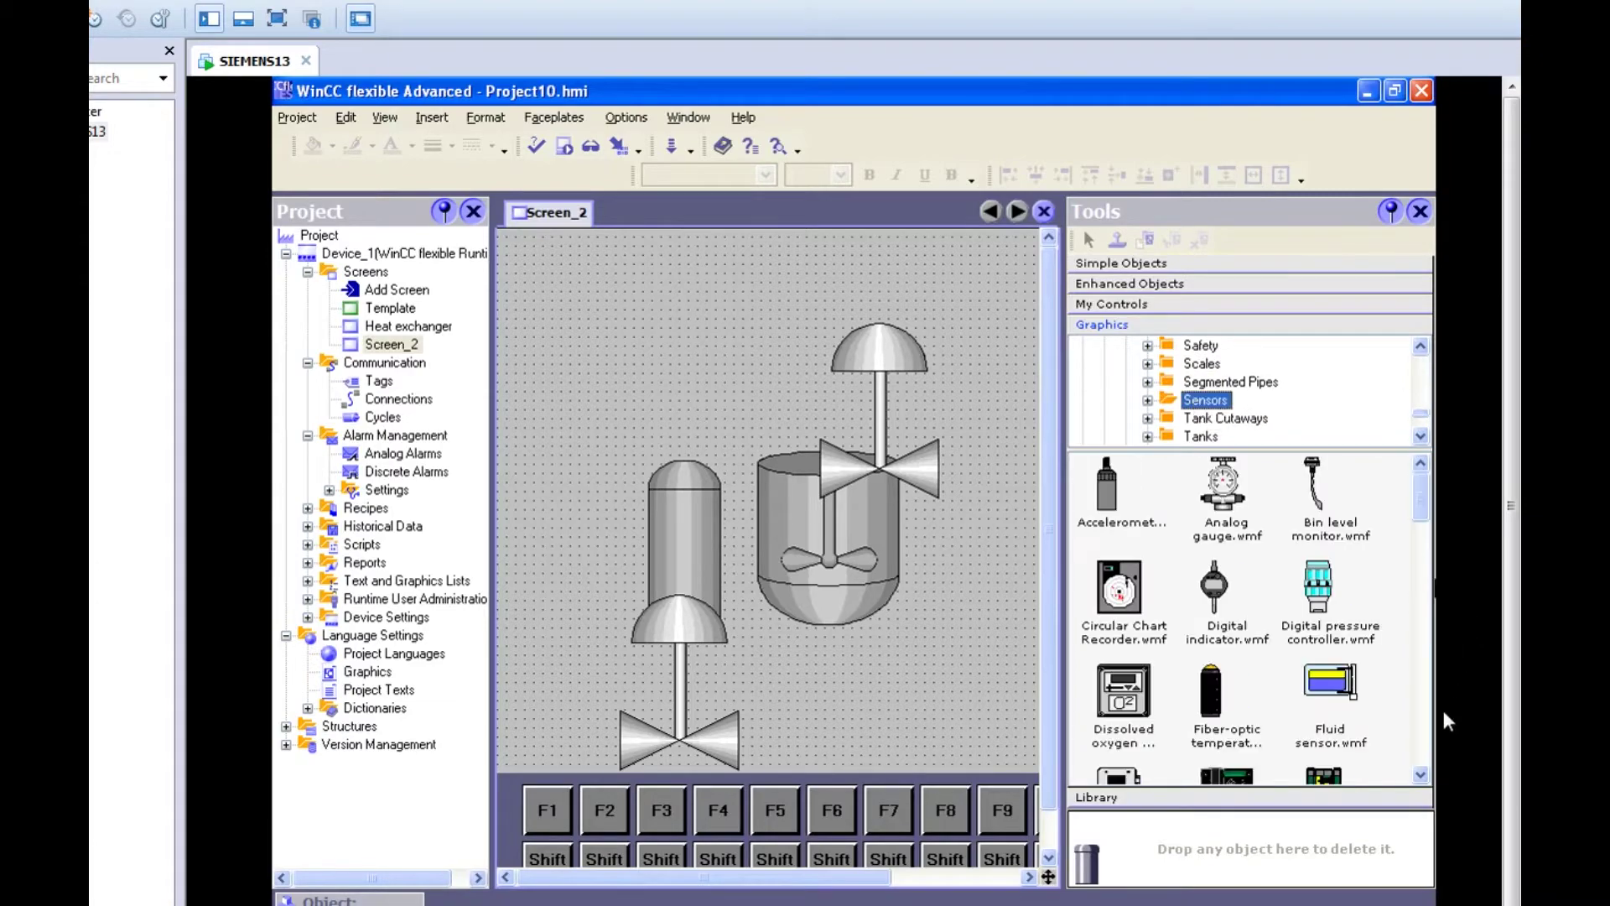
scroll(1421, 737, "down", 10)
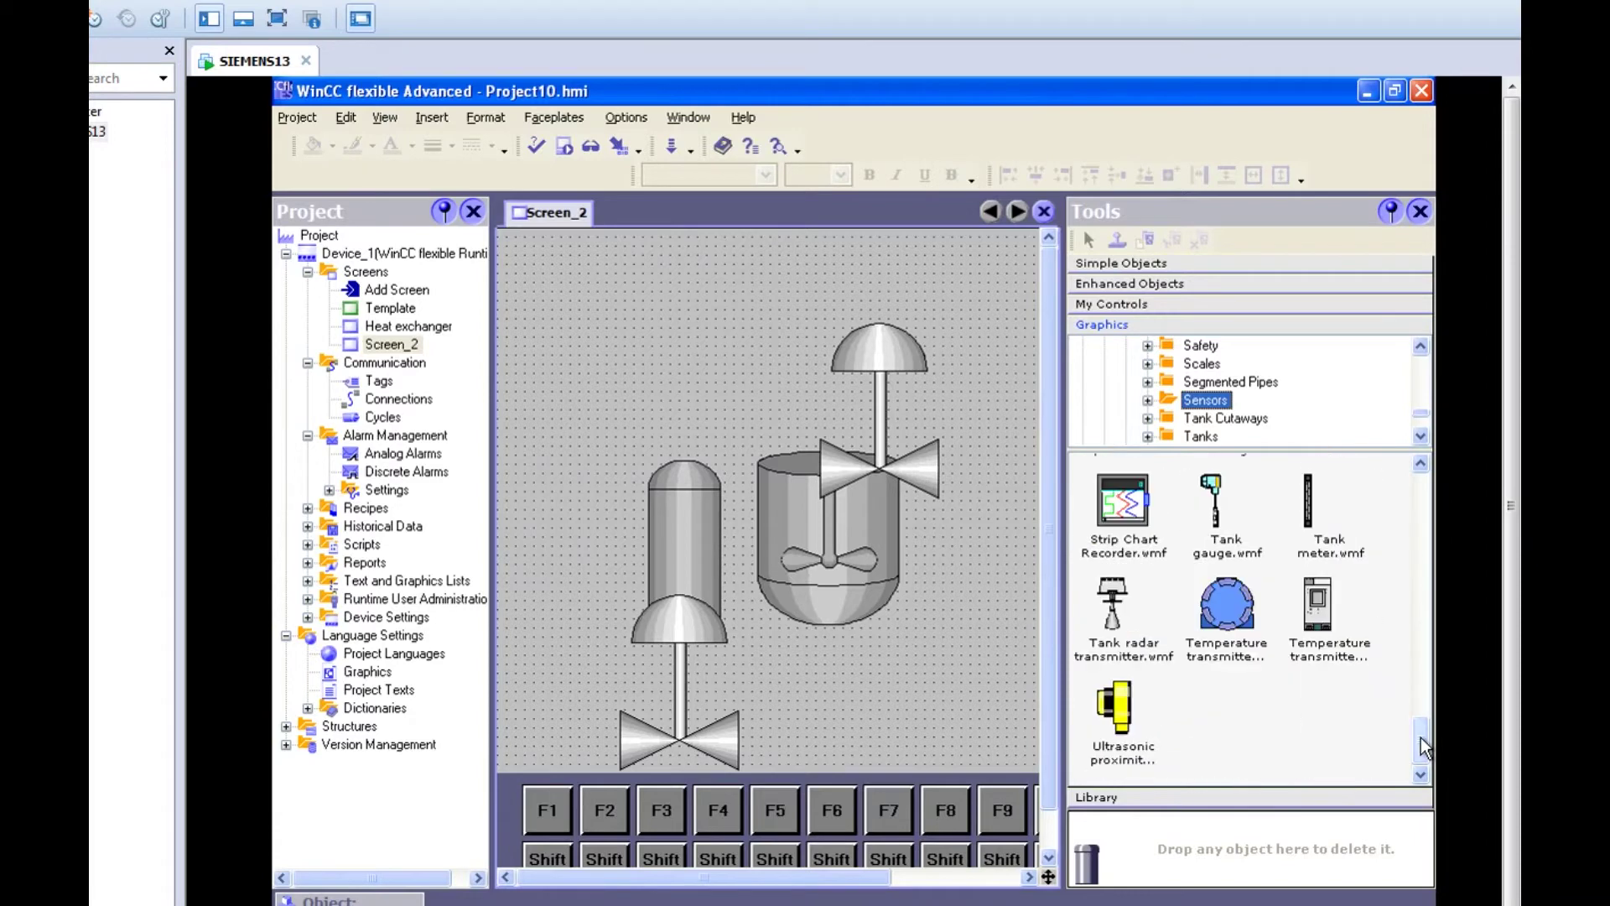
left_click_drag(1342, 632, 720, 334)
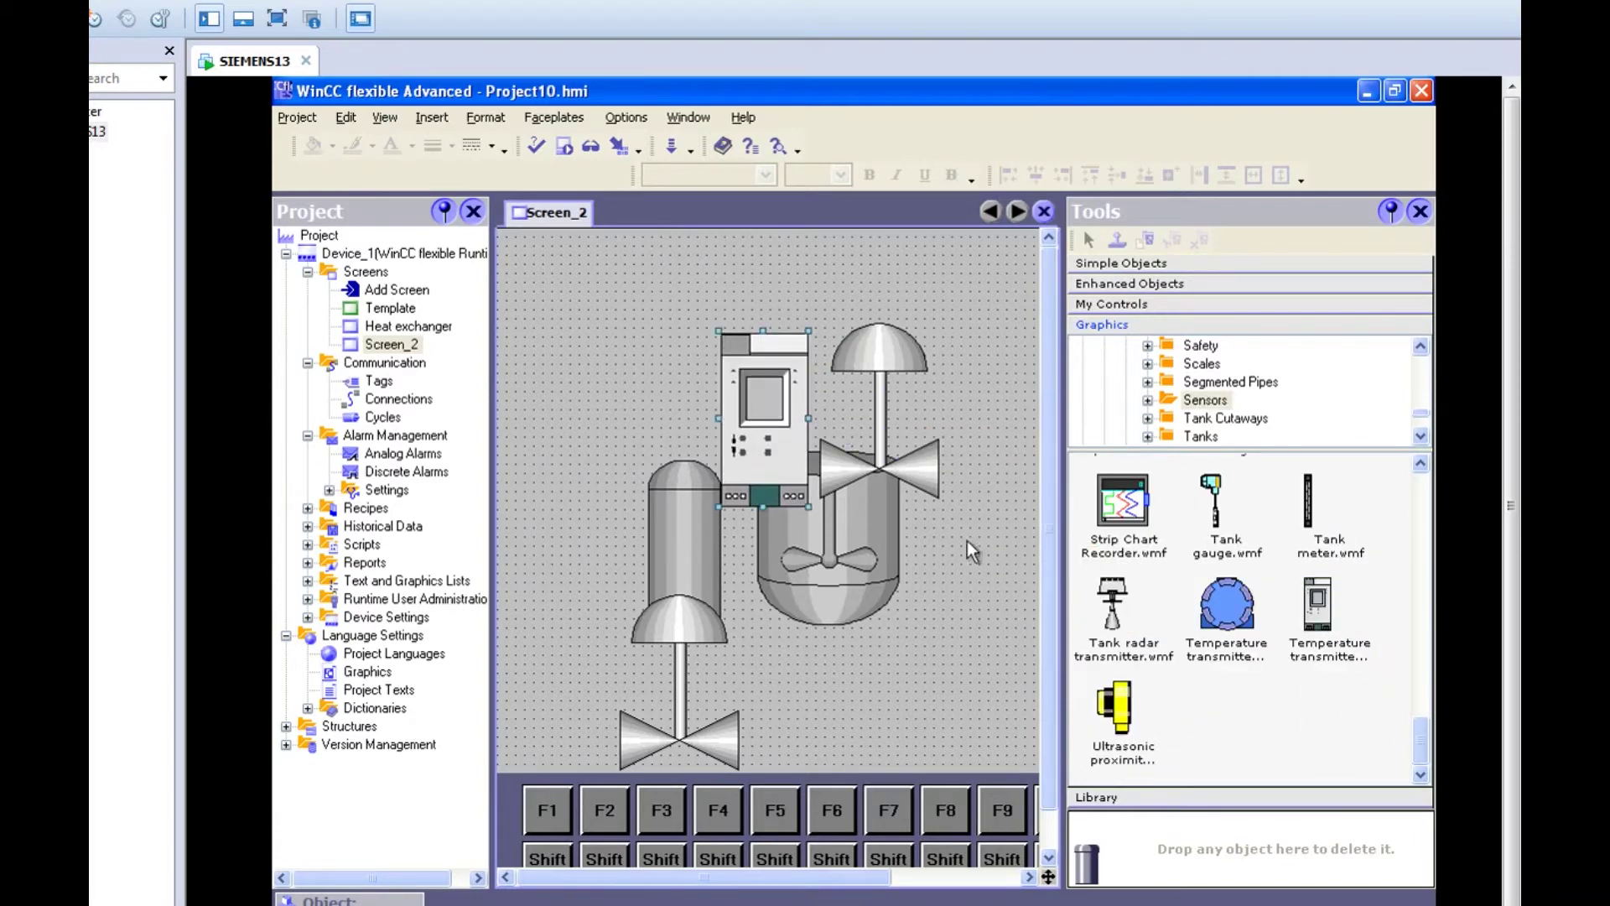
left_click_drag(1326, 646, 573, 386)
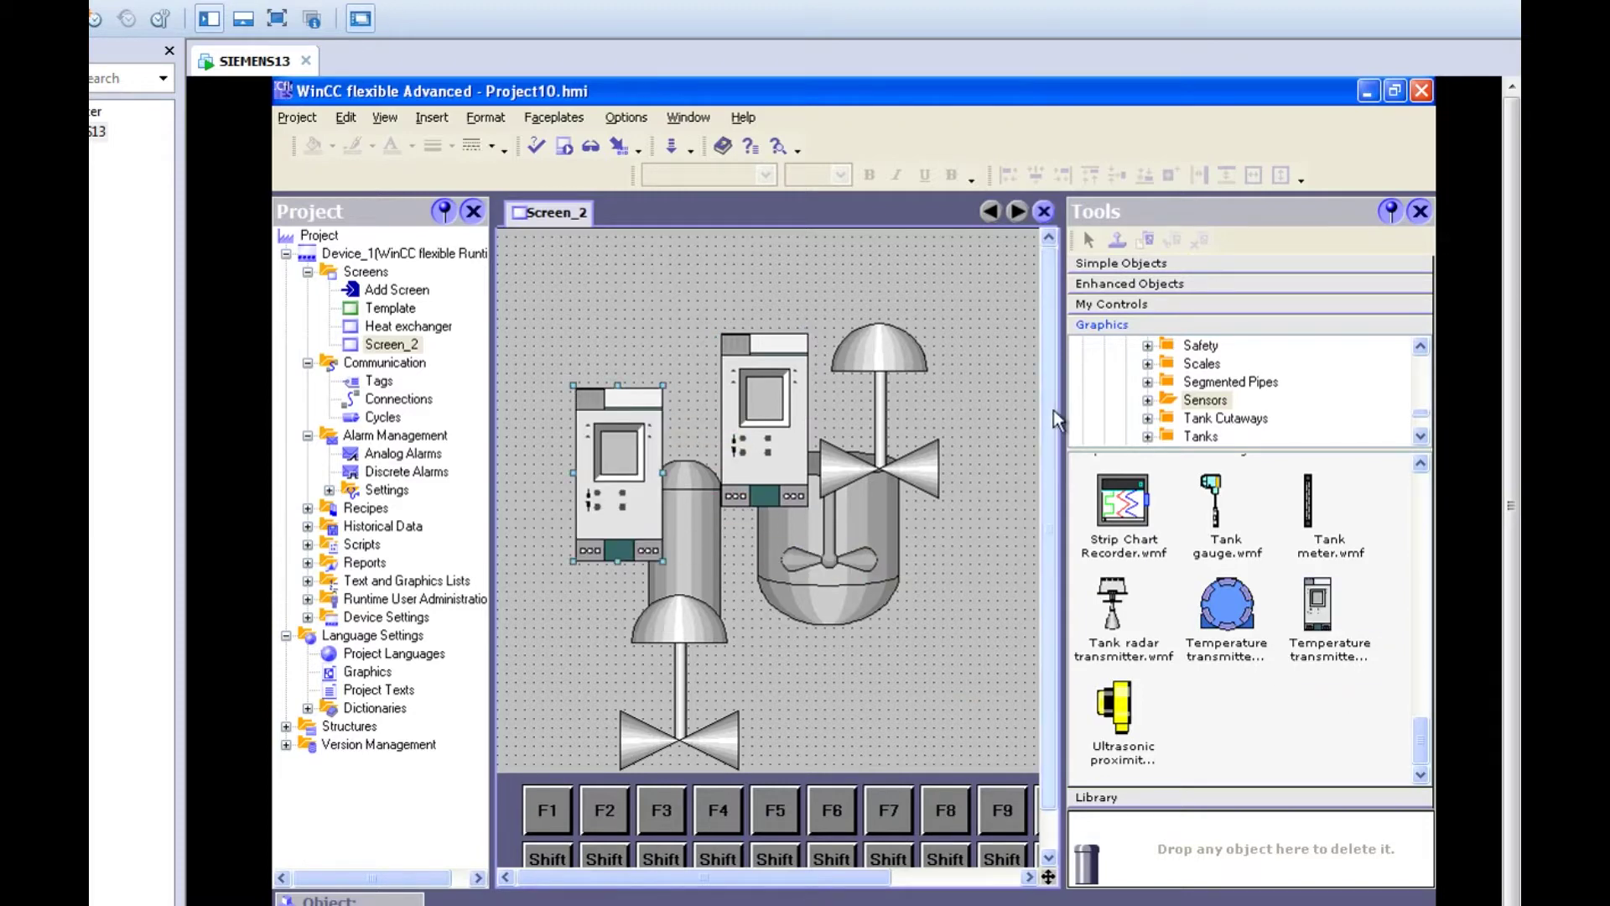
Place two PLC 1.wmf graphics from the Controllers folder, one at the lower right of Screen_2 and one above the tanks
scroll(1423, 374, "up", 8)
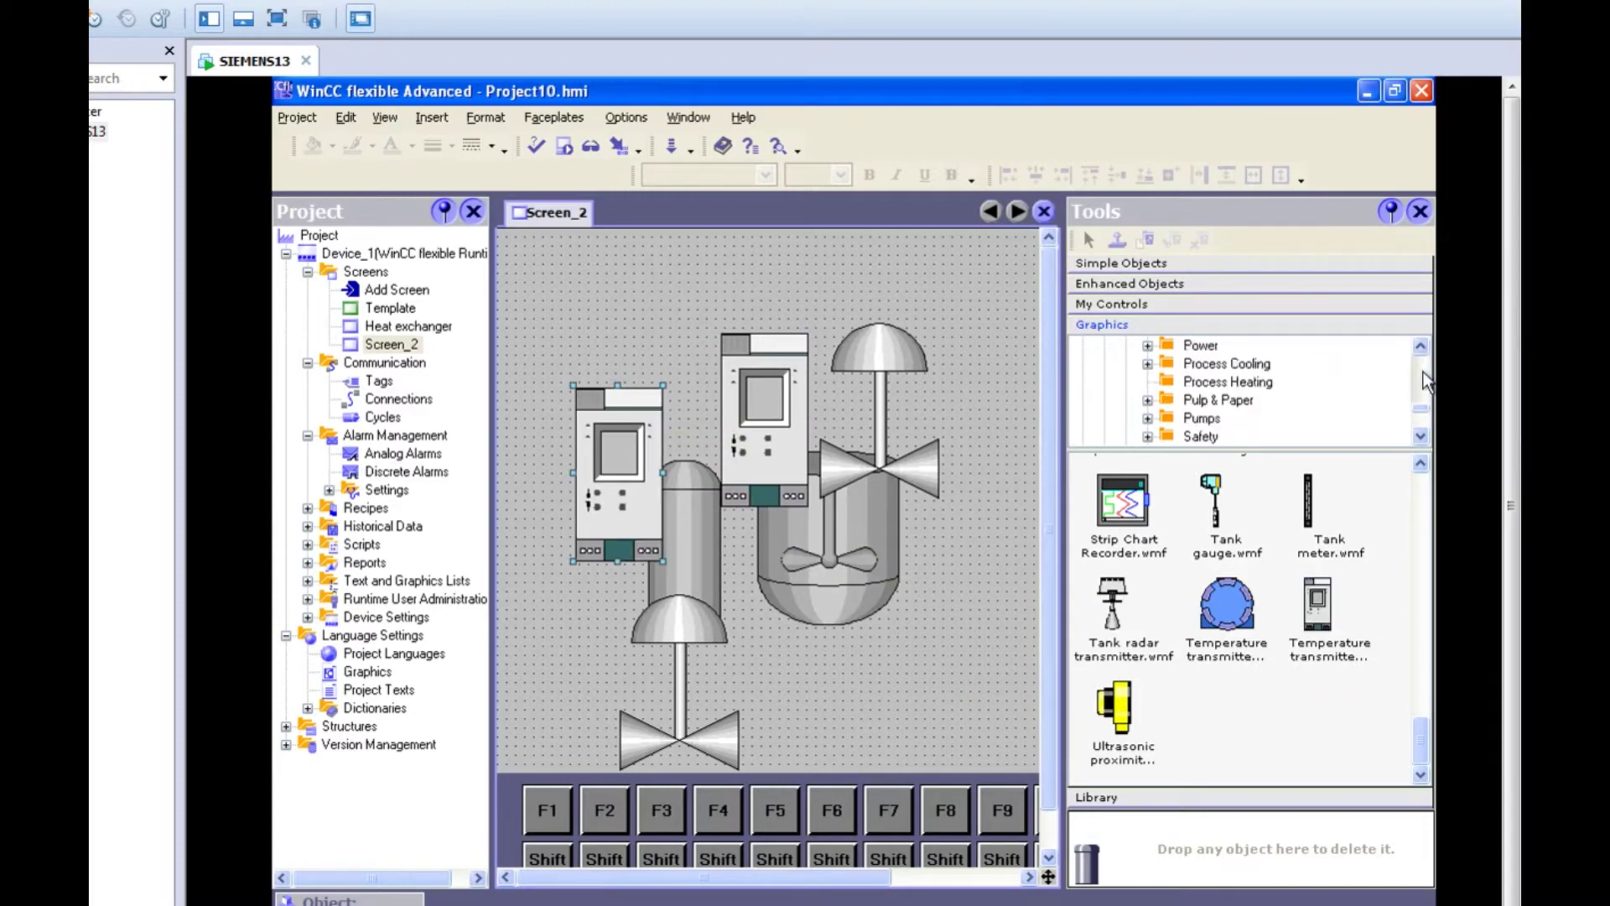
scroll(1423, 373, "up", 5)
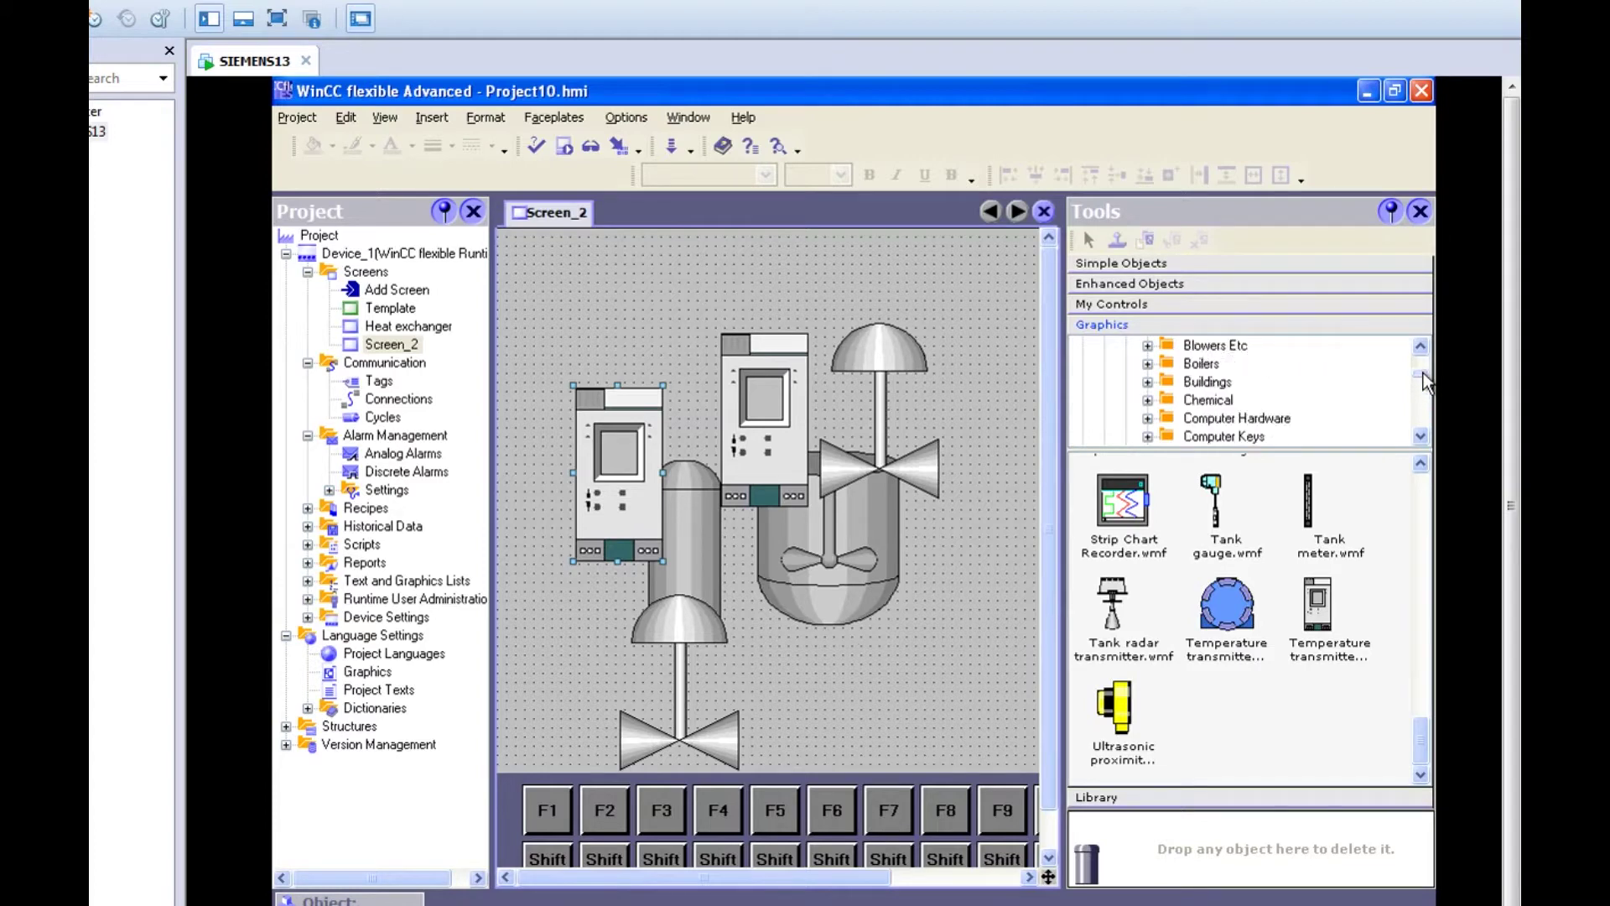
left_click(1421, 436)
left_click(1420, 436)
left_click(1421, 436)
left_click(1214, 419)
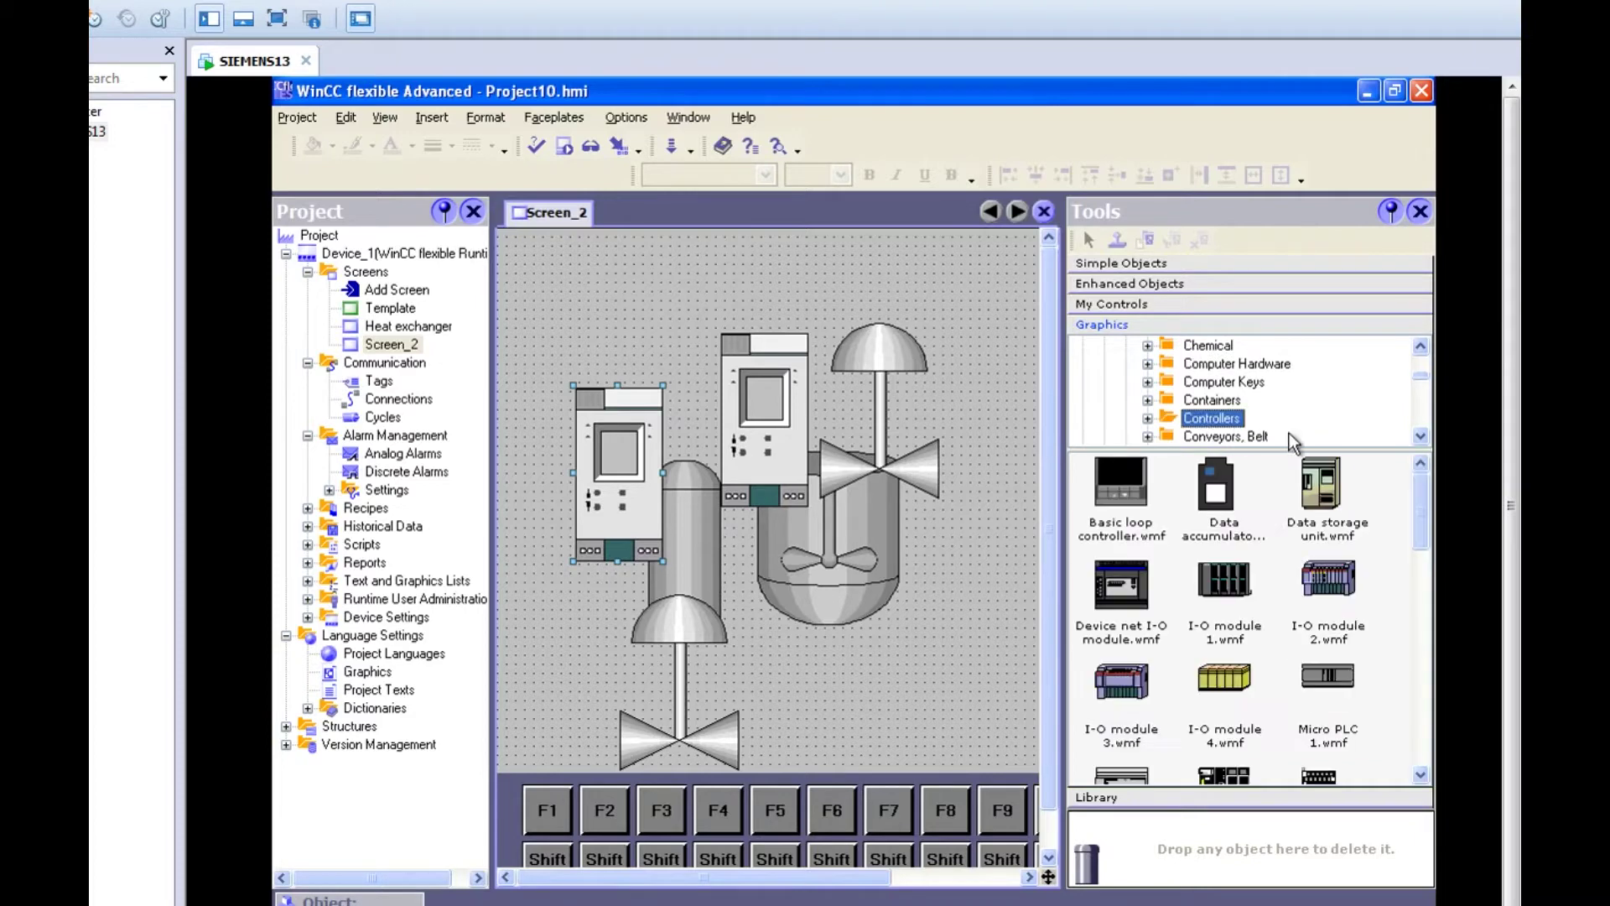
left_click_drag(1419, 541, 1402, 633)
left_click_drag(1145, 667, 887, 632)
left_click_drag(1122, 662, 605, 304)
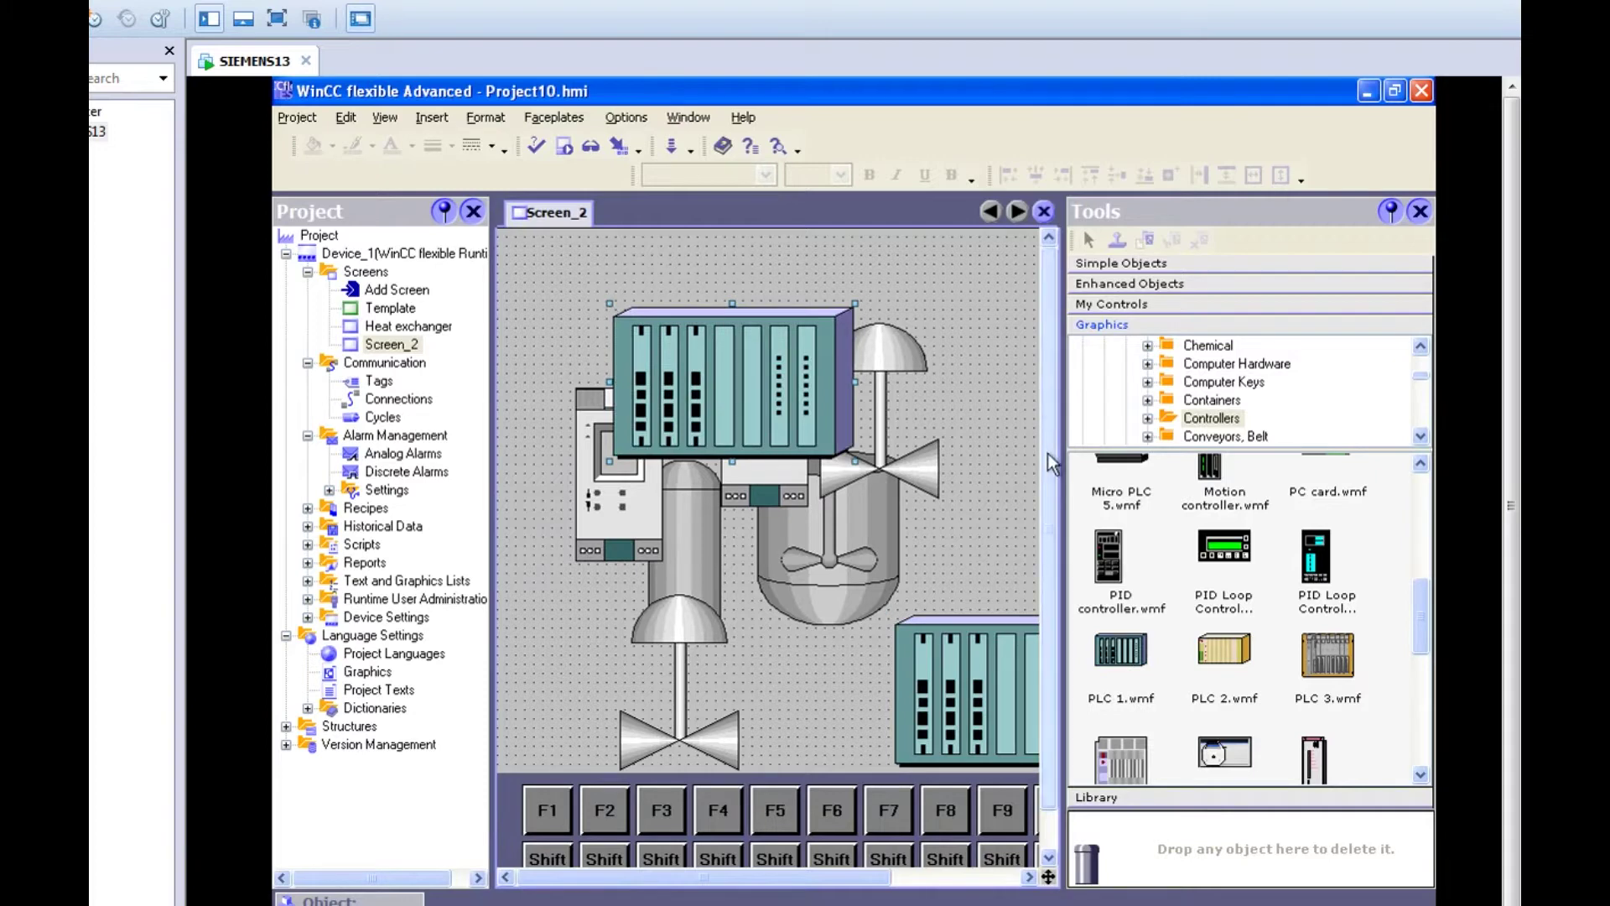
Widen the screen work area, then shrink the lower-right PLC graphic and move it to the upper-right corner of Screen_2
left_click_drag(1066, 479, 1393, 507)
left_click(937, 709)
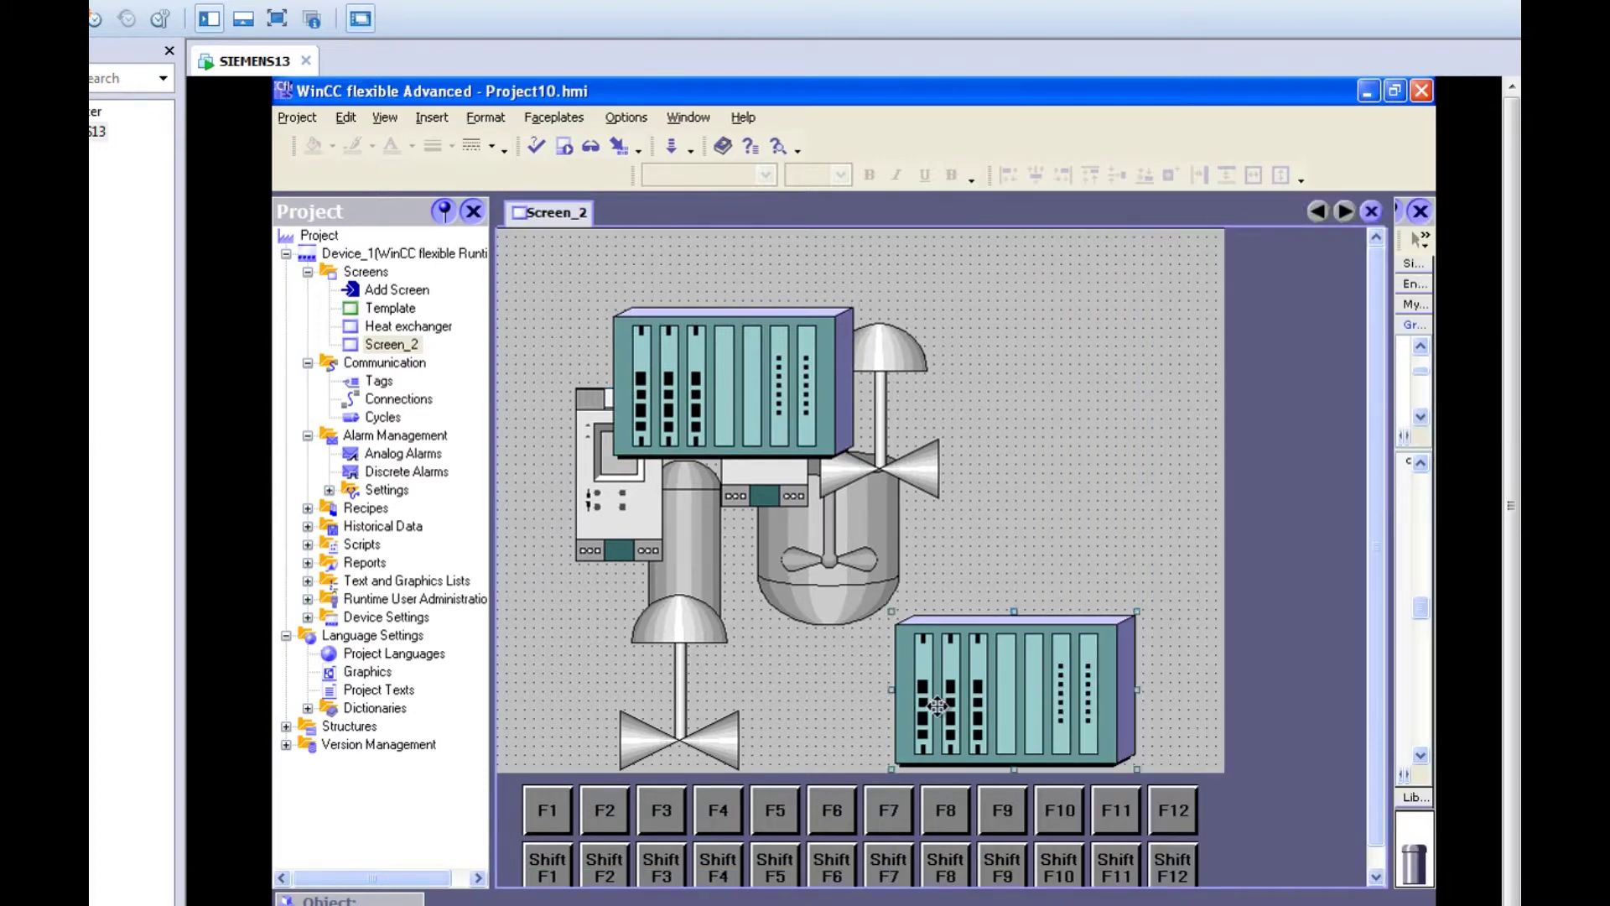
left_click_drag(1137, 610, 1030, 712)
left_click_drag(919, 711, 1051, 296)
Shrink the PLC graphic above the tanks and position it in the upper-left corner of Screen_2
left_click(743, 401)
double_click(743, 400)
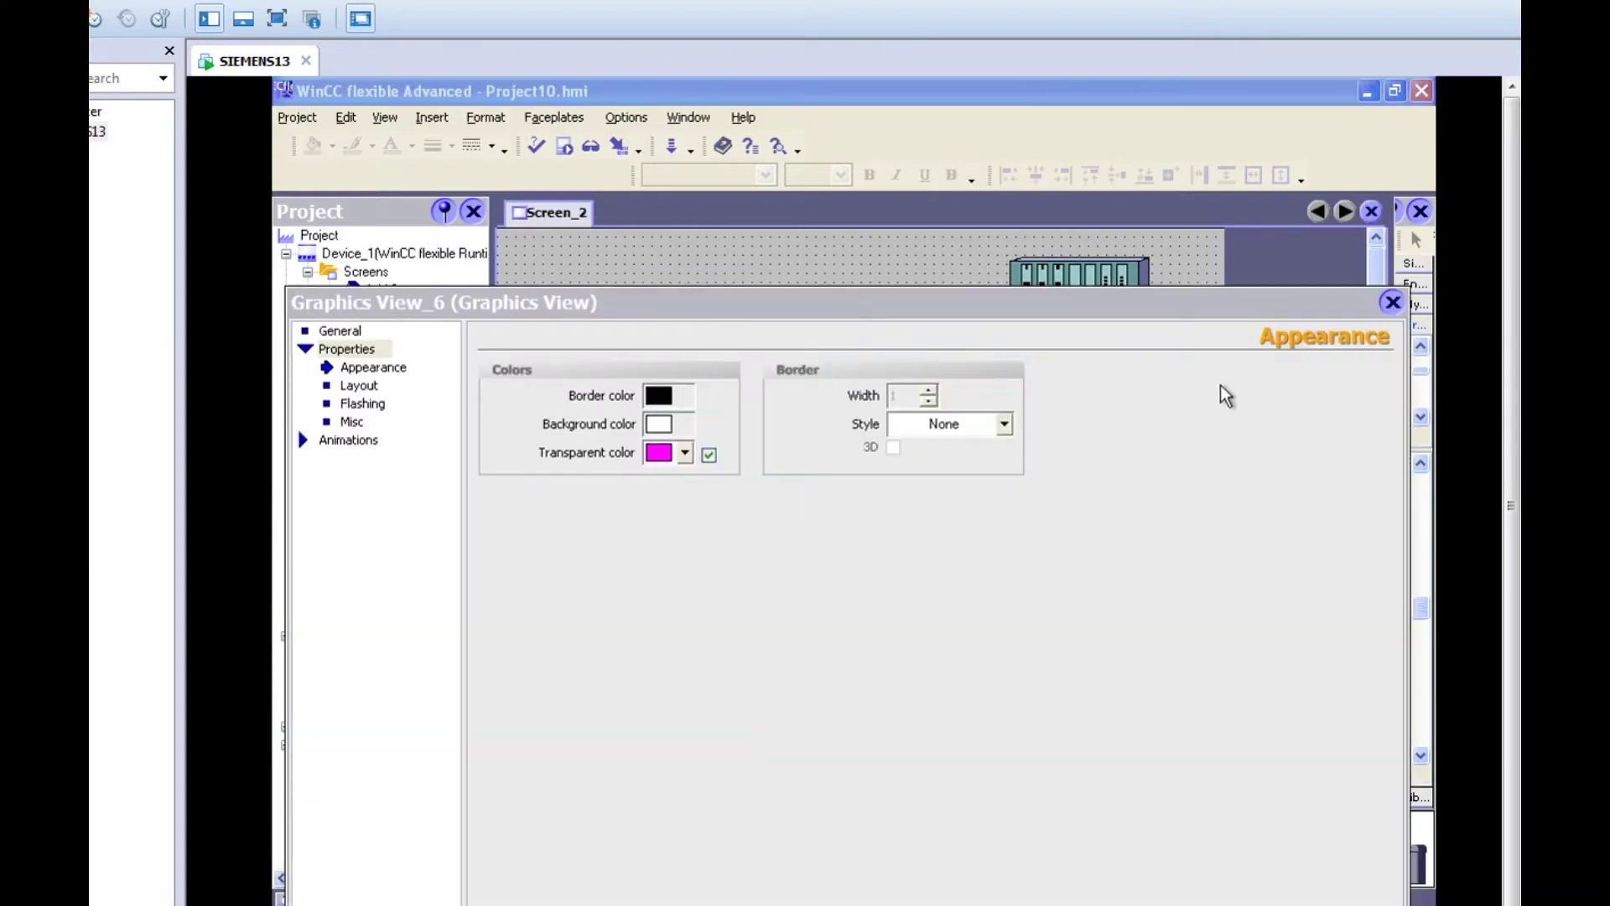
left_click(1392, 302)
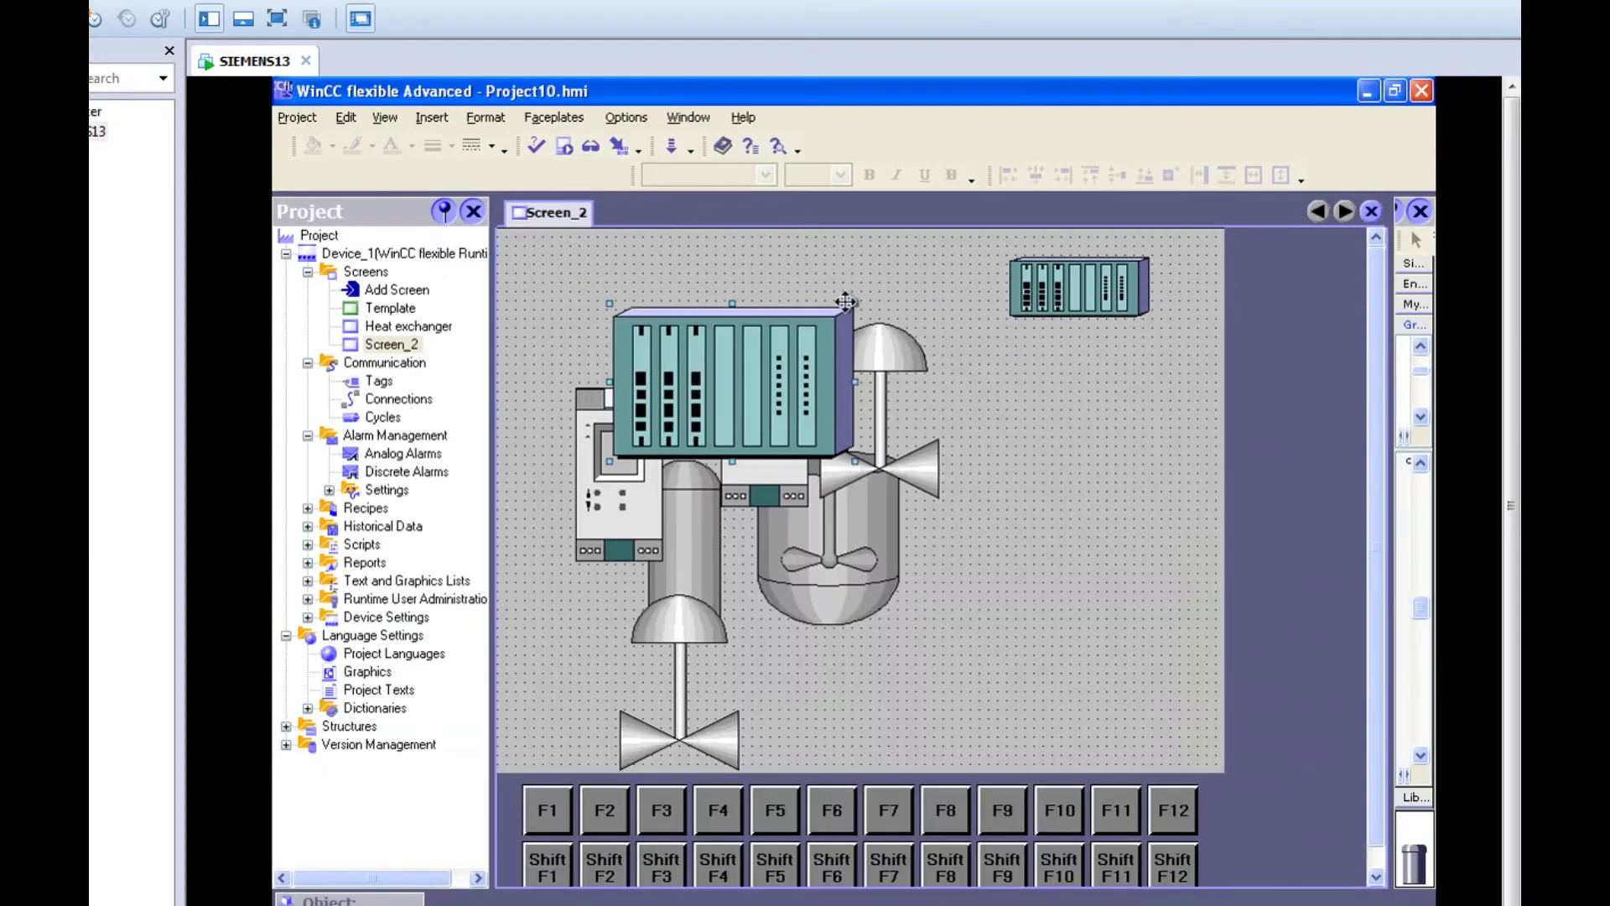
left_click_drag(854, 302, 595, 275)
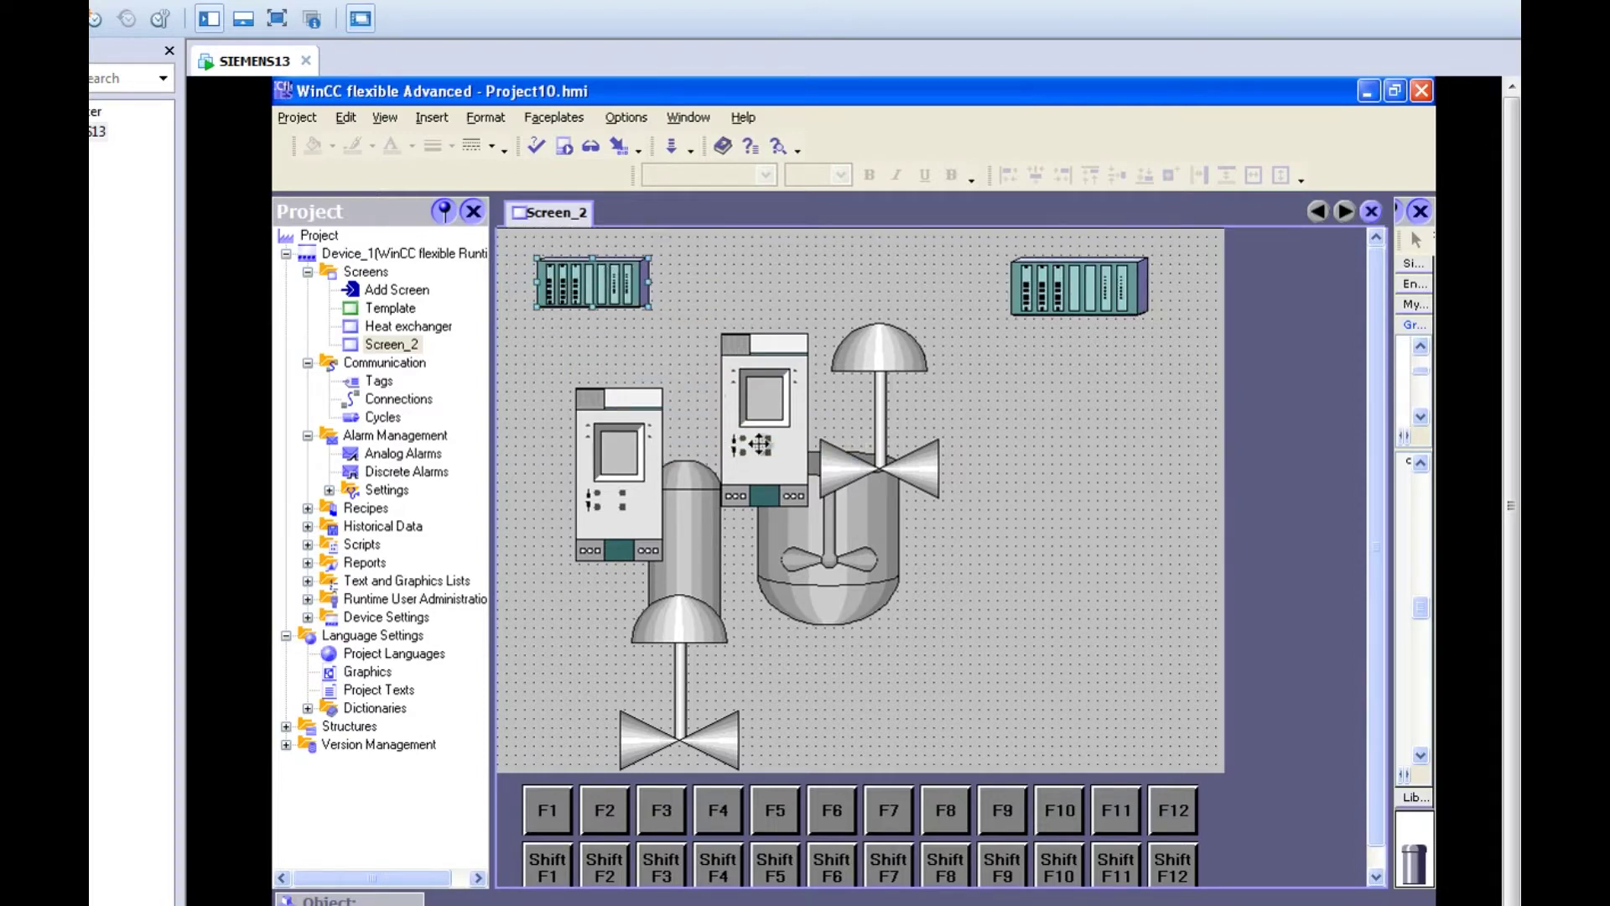
Move the temperature transmitter between the tanks and the upper valve to the right side below the PLC, and shrink both to small symbols
left_click_drag(1154, 557, 1086, 495)
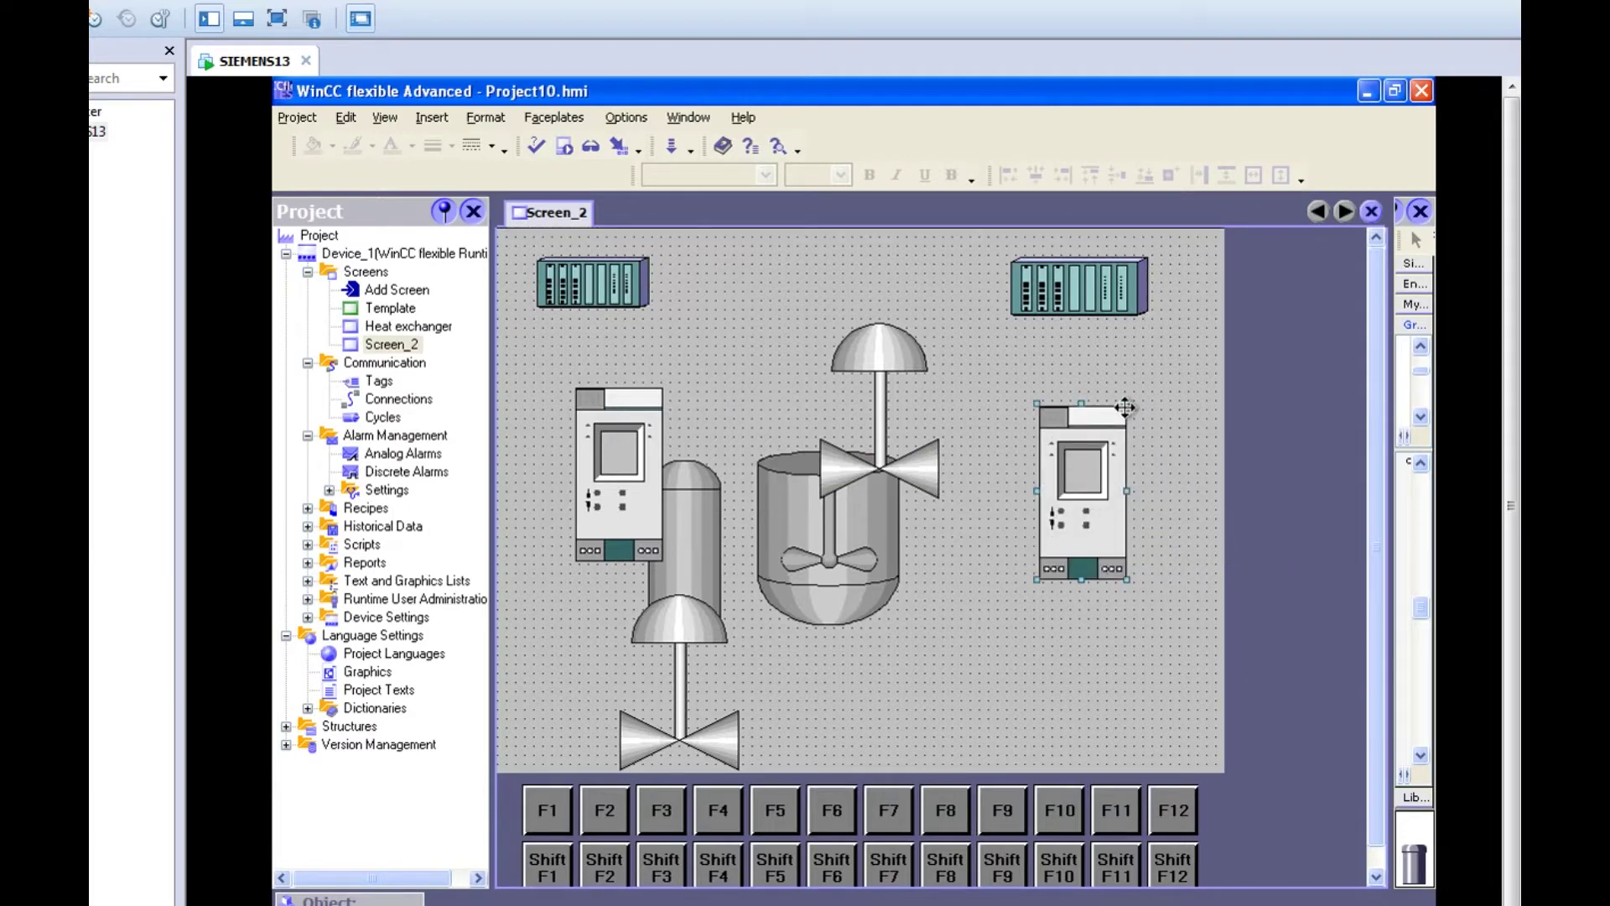
left_click_drag(1127, 399, 1020, 392)
left_click(878, 466)
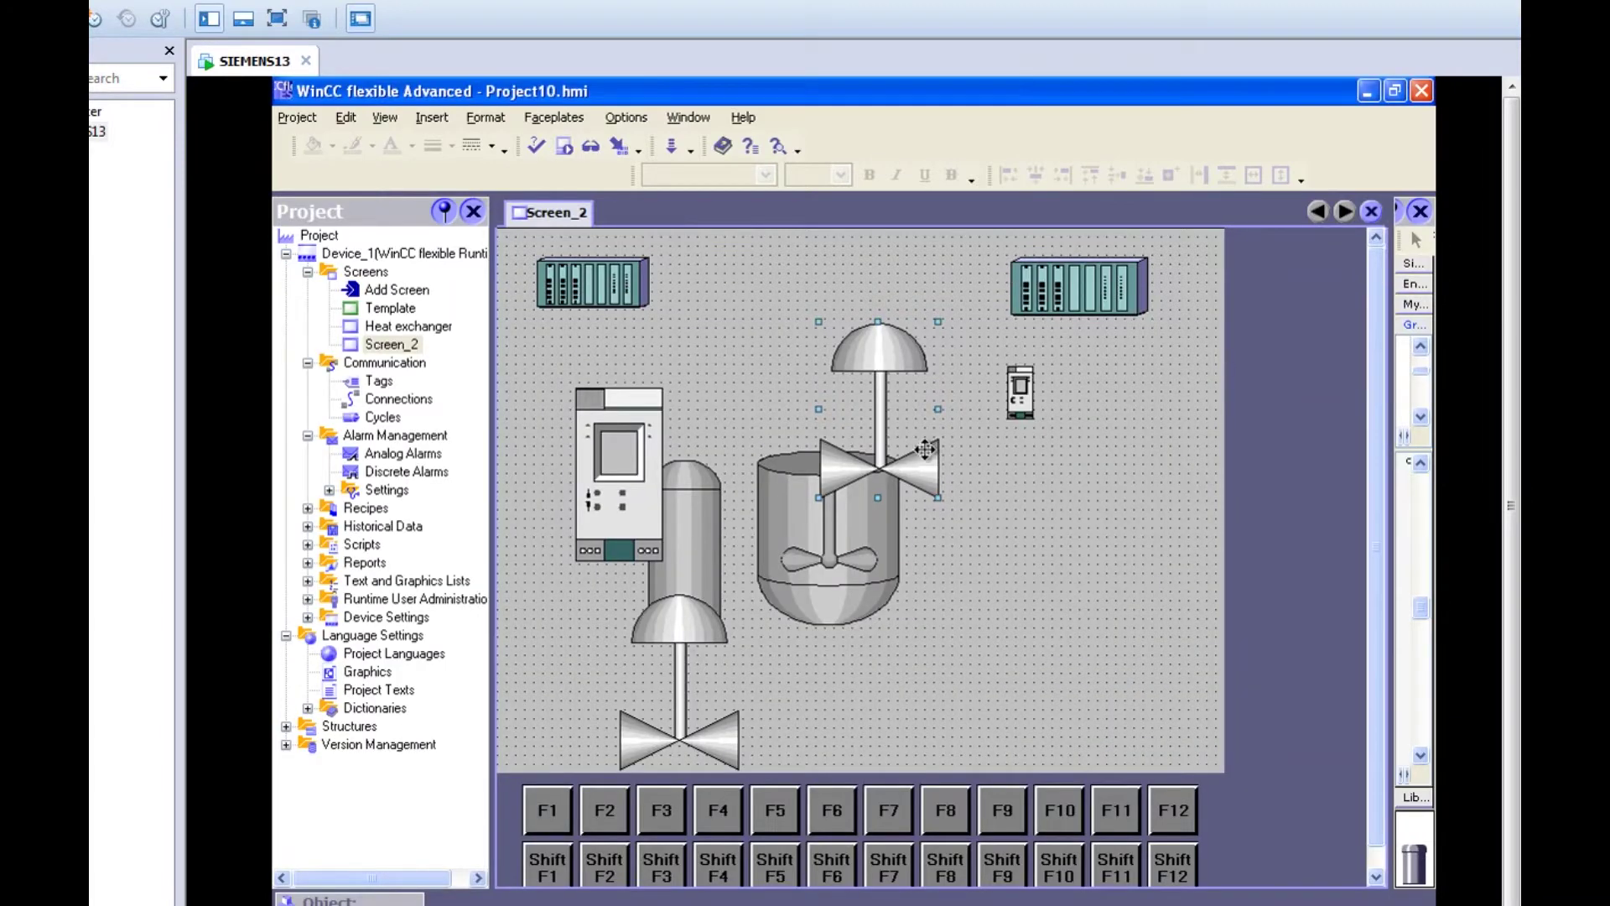
left_click_drag(891, 456, 1074, 610)
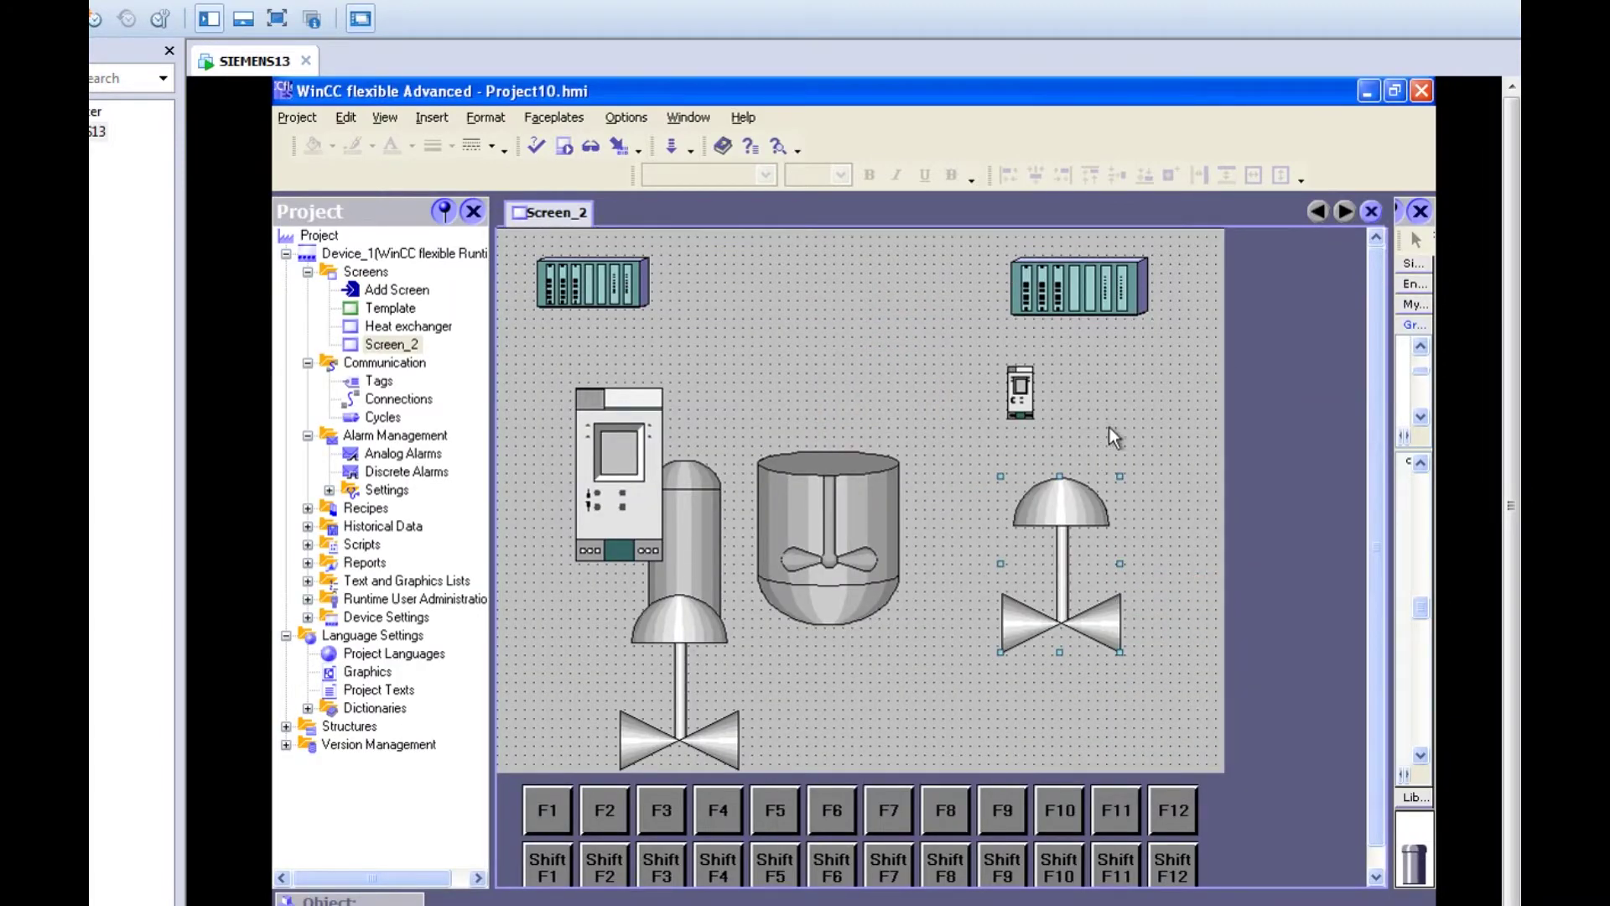
left_click_drag(1120, 475, 1034, 612)
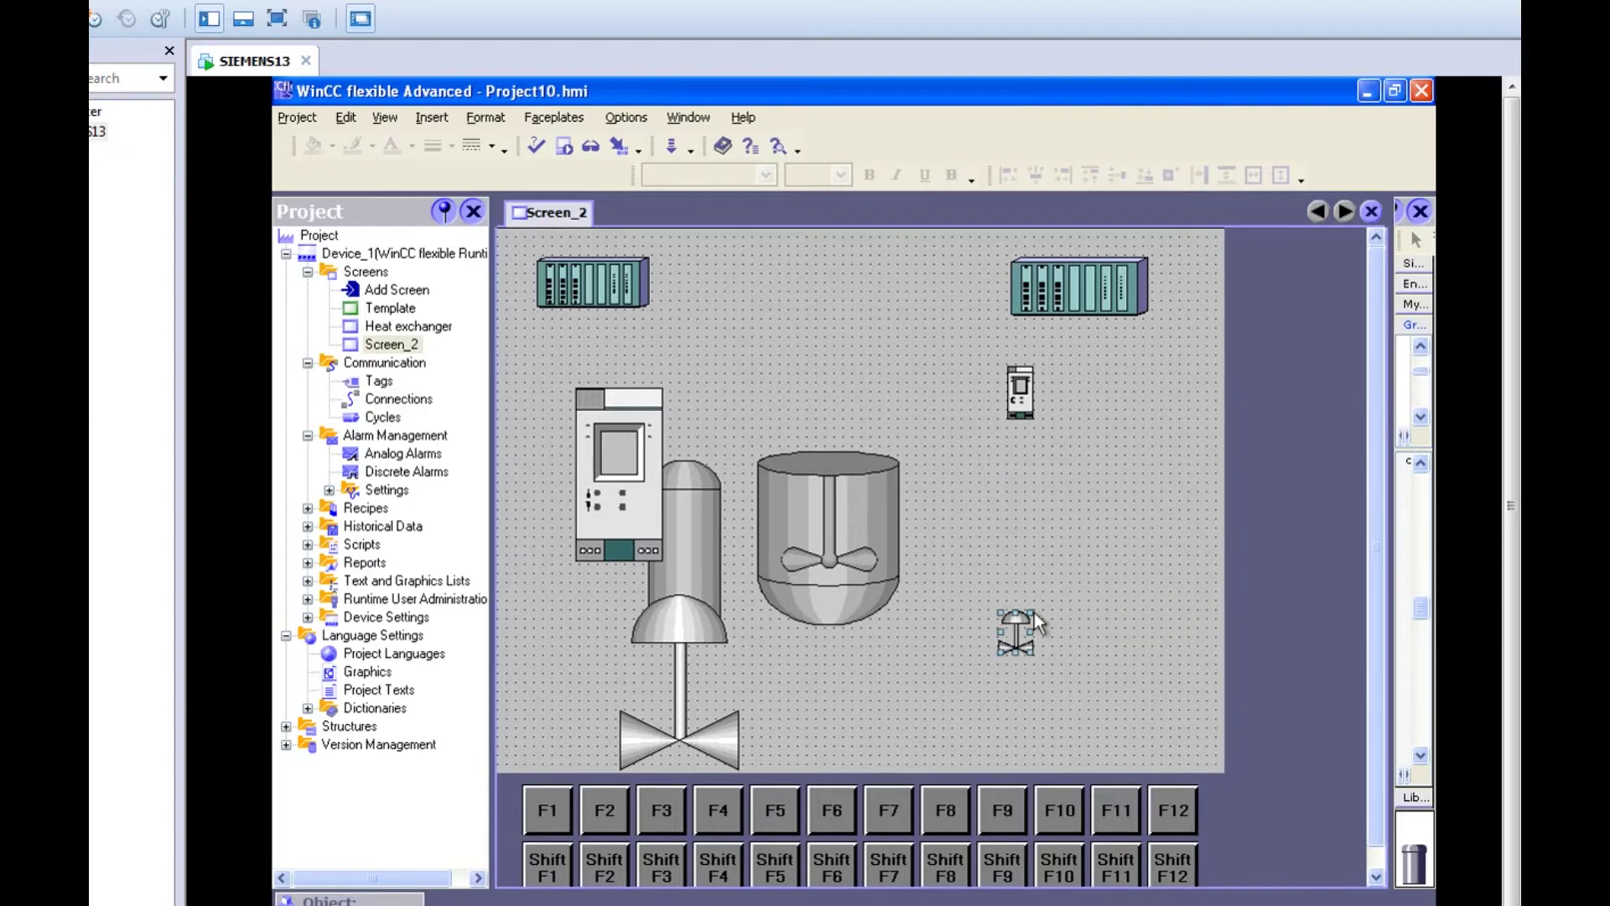
left_click(483, 118)
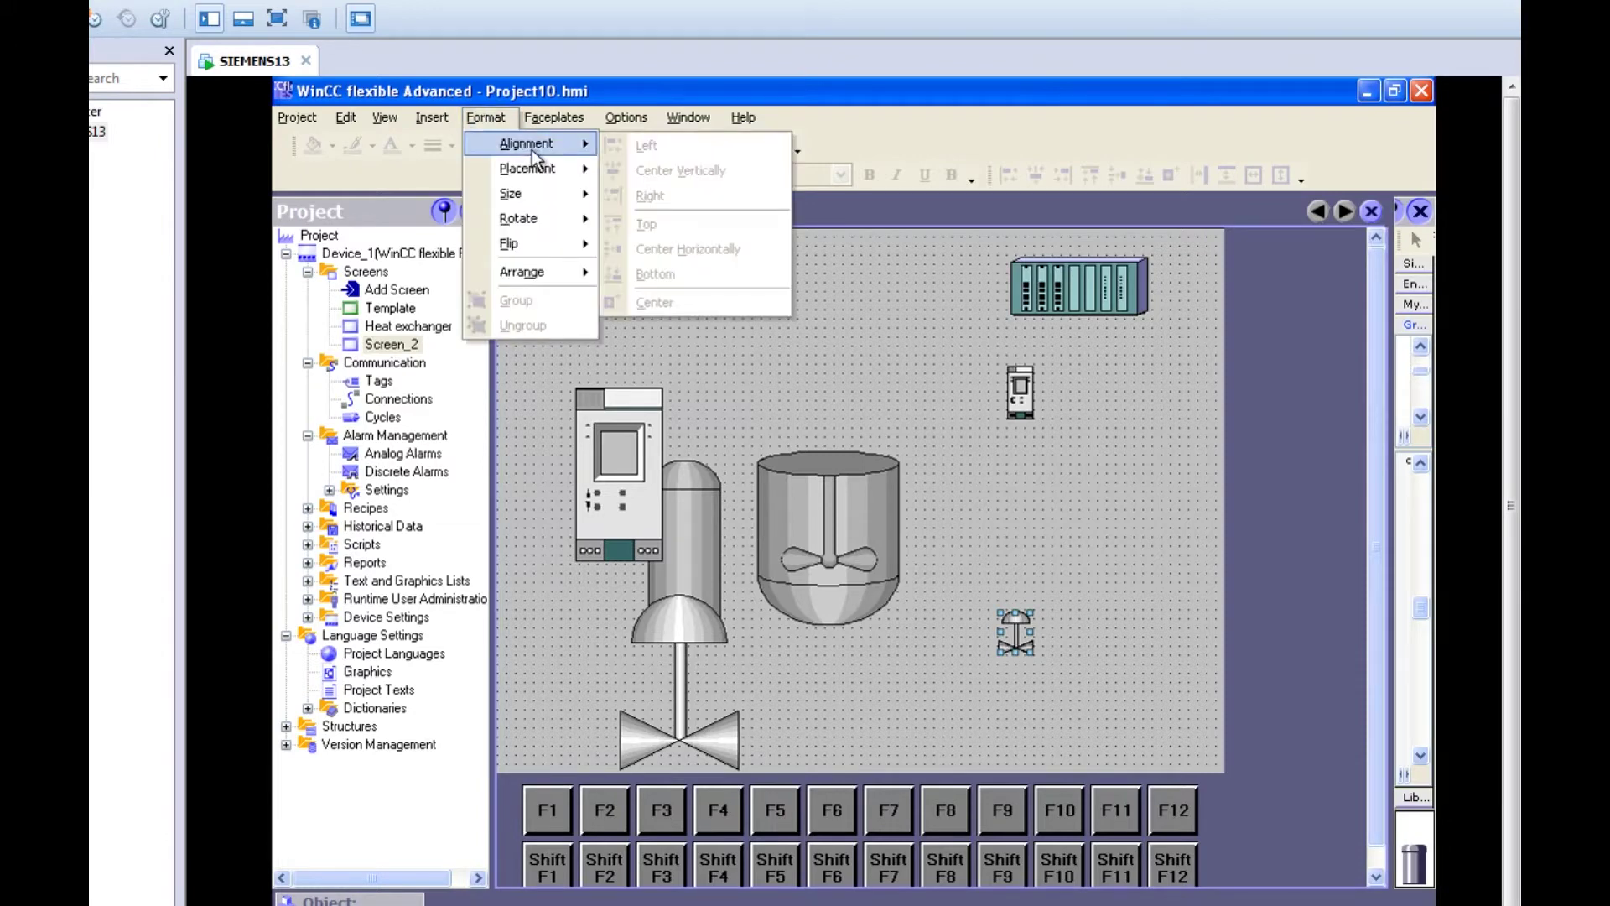
left_click(830, 329)
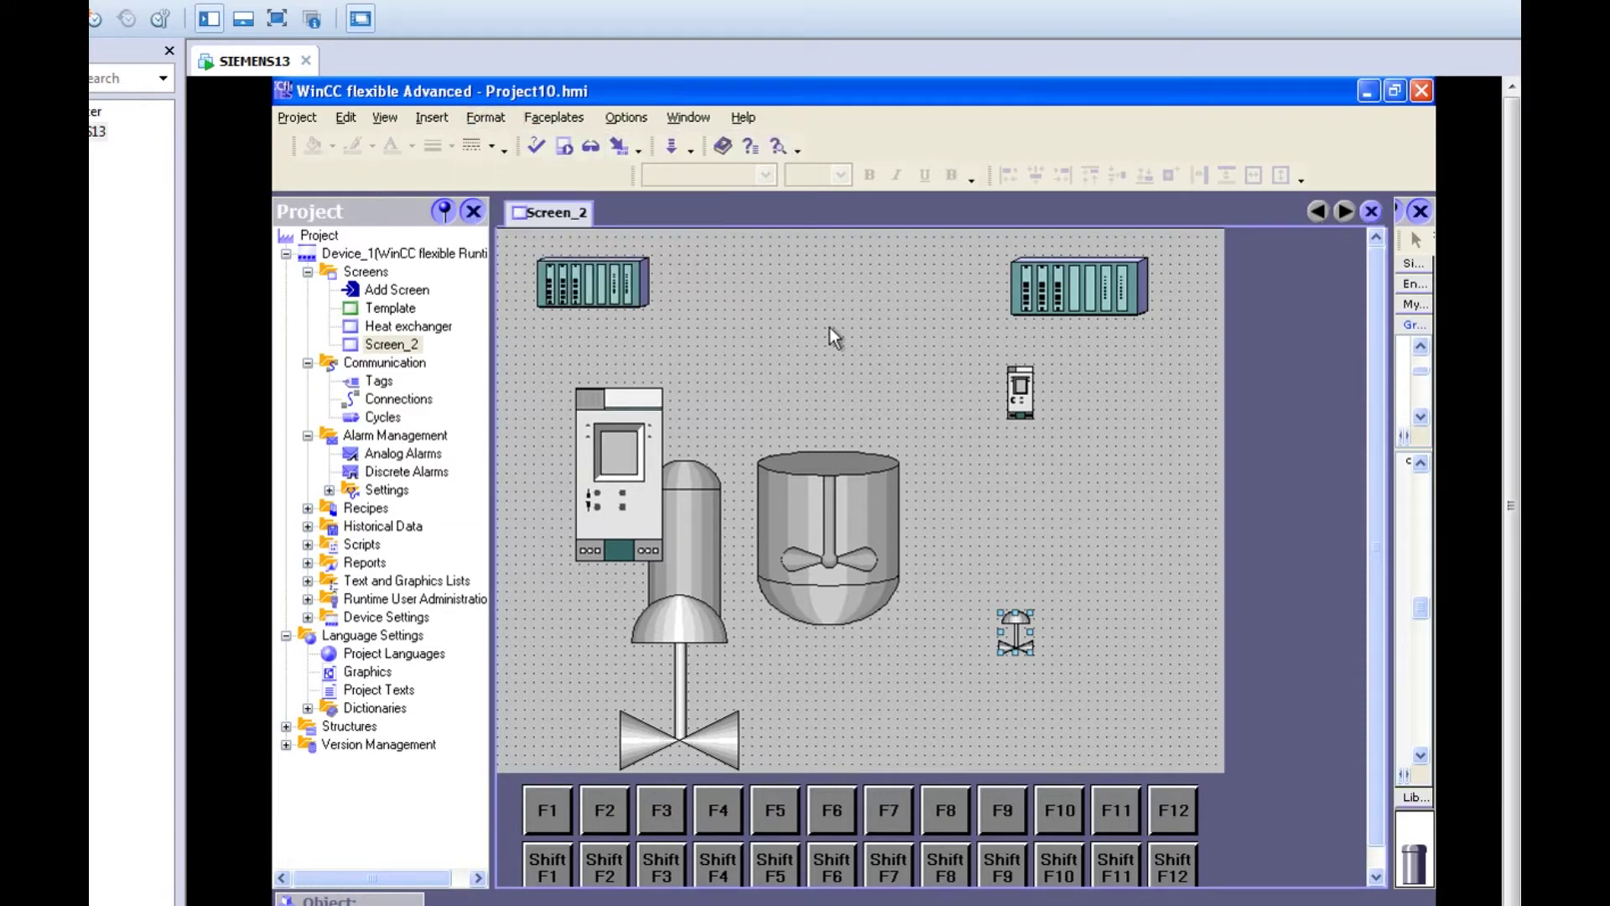
Examine the properties and context commands of the small valve and the rotate, flip and size formatting options available for it
left_click(276, 19)
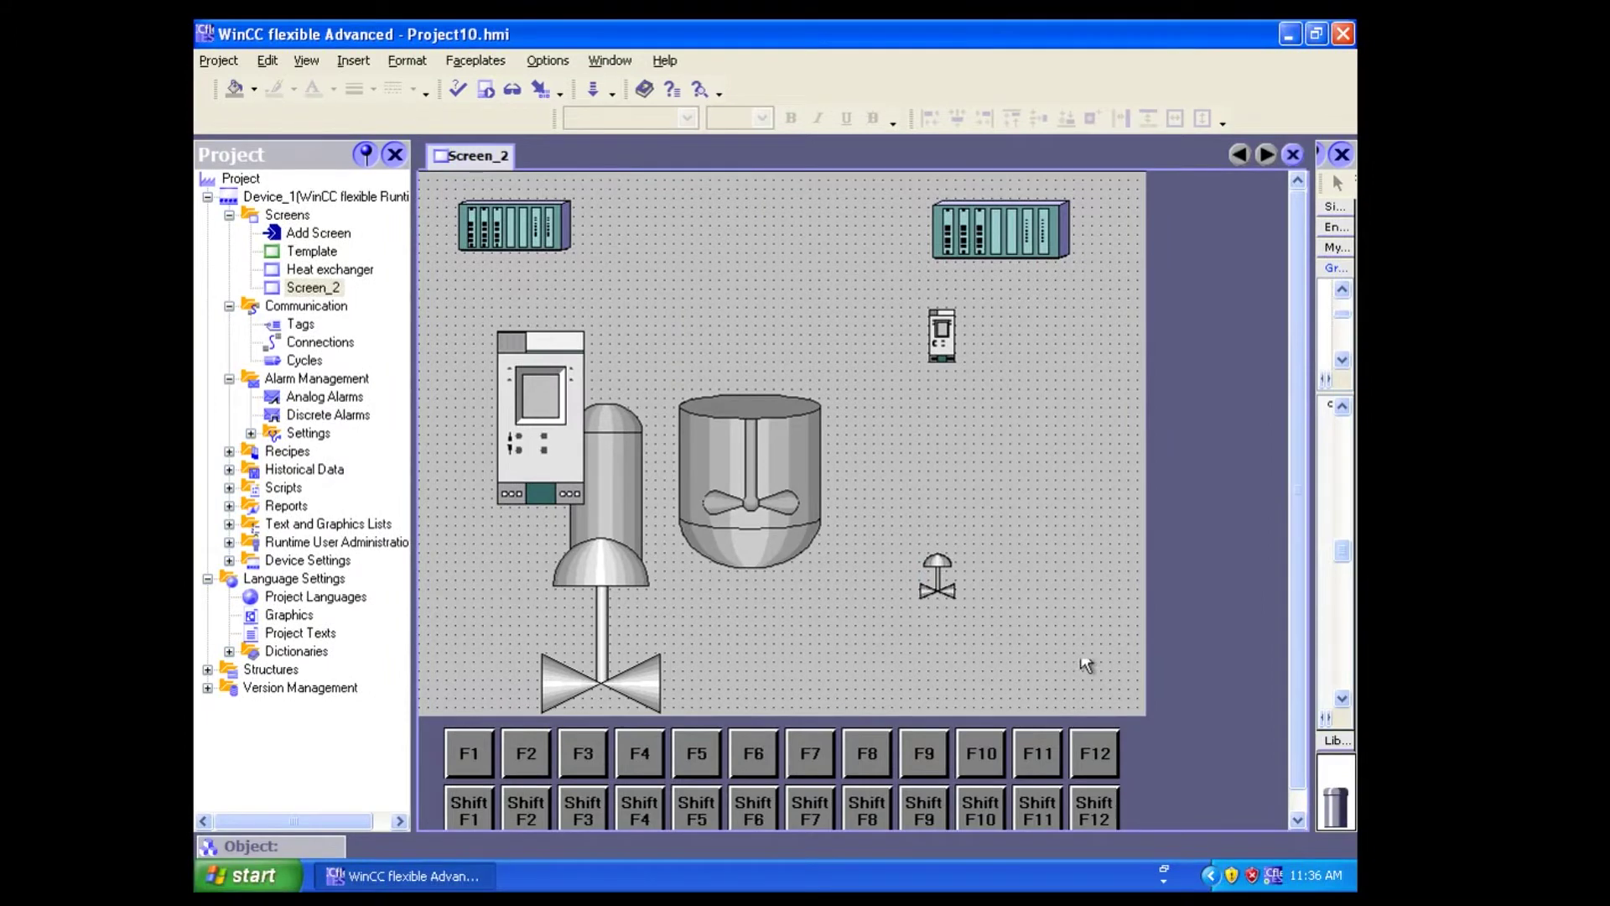
double_click(936, 591)
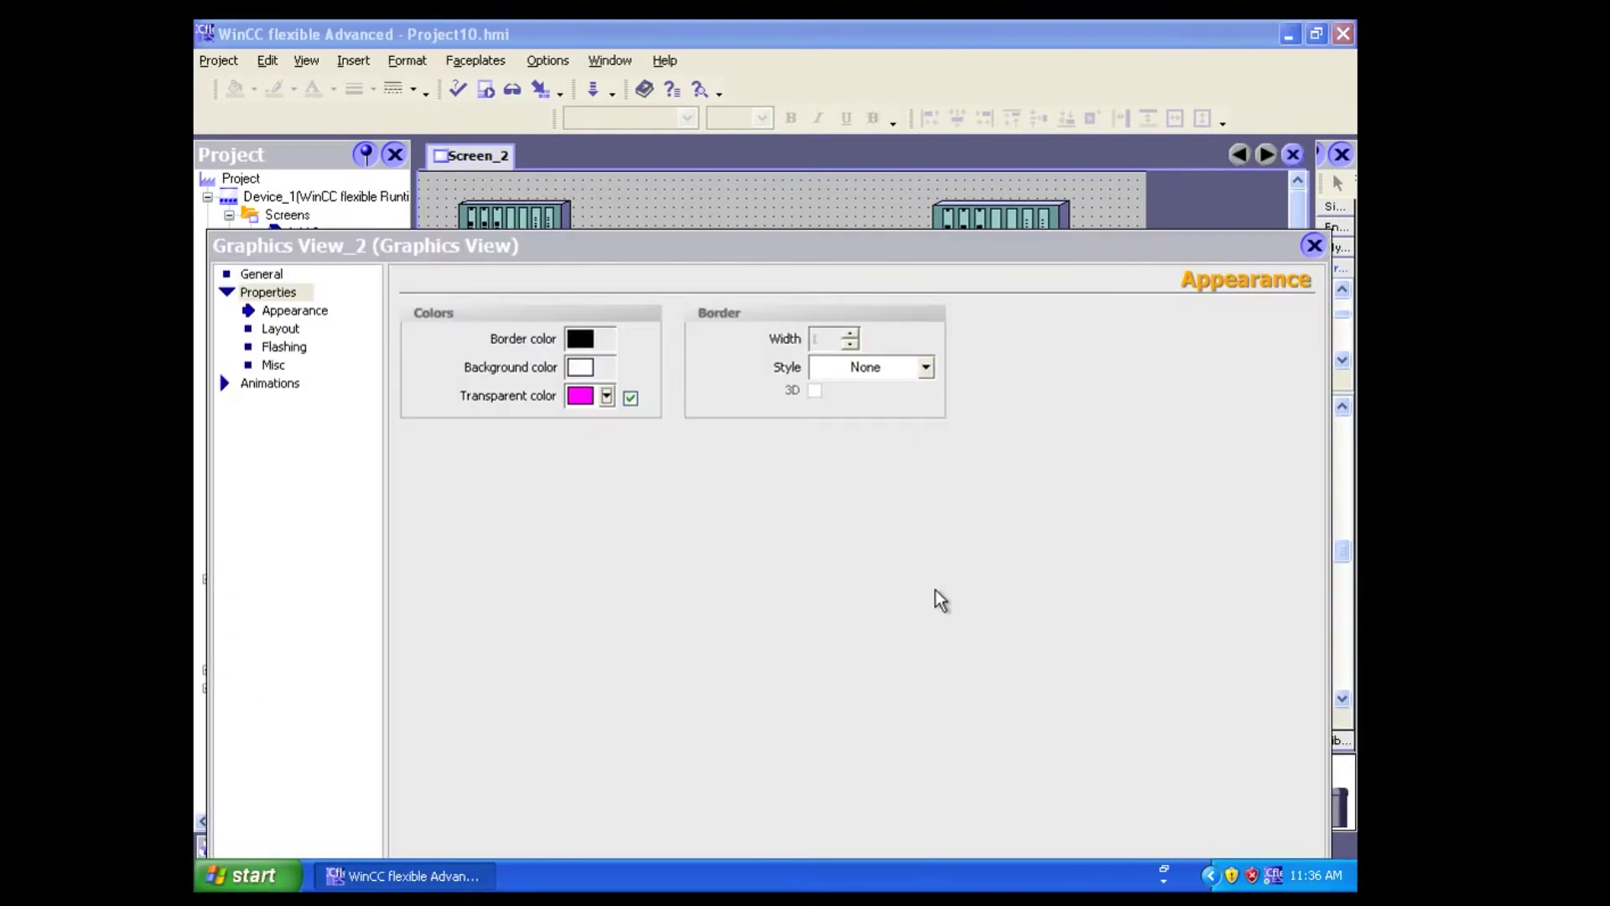
left_click(265, 275)
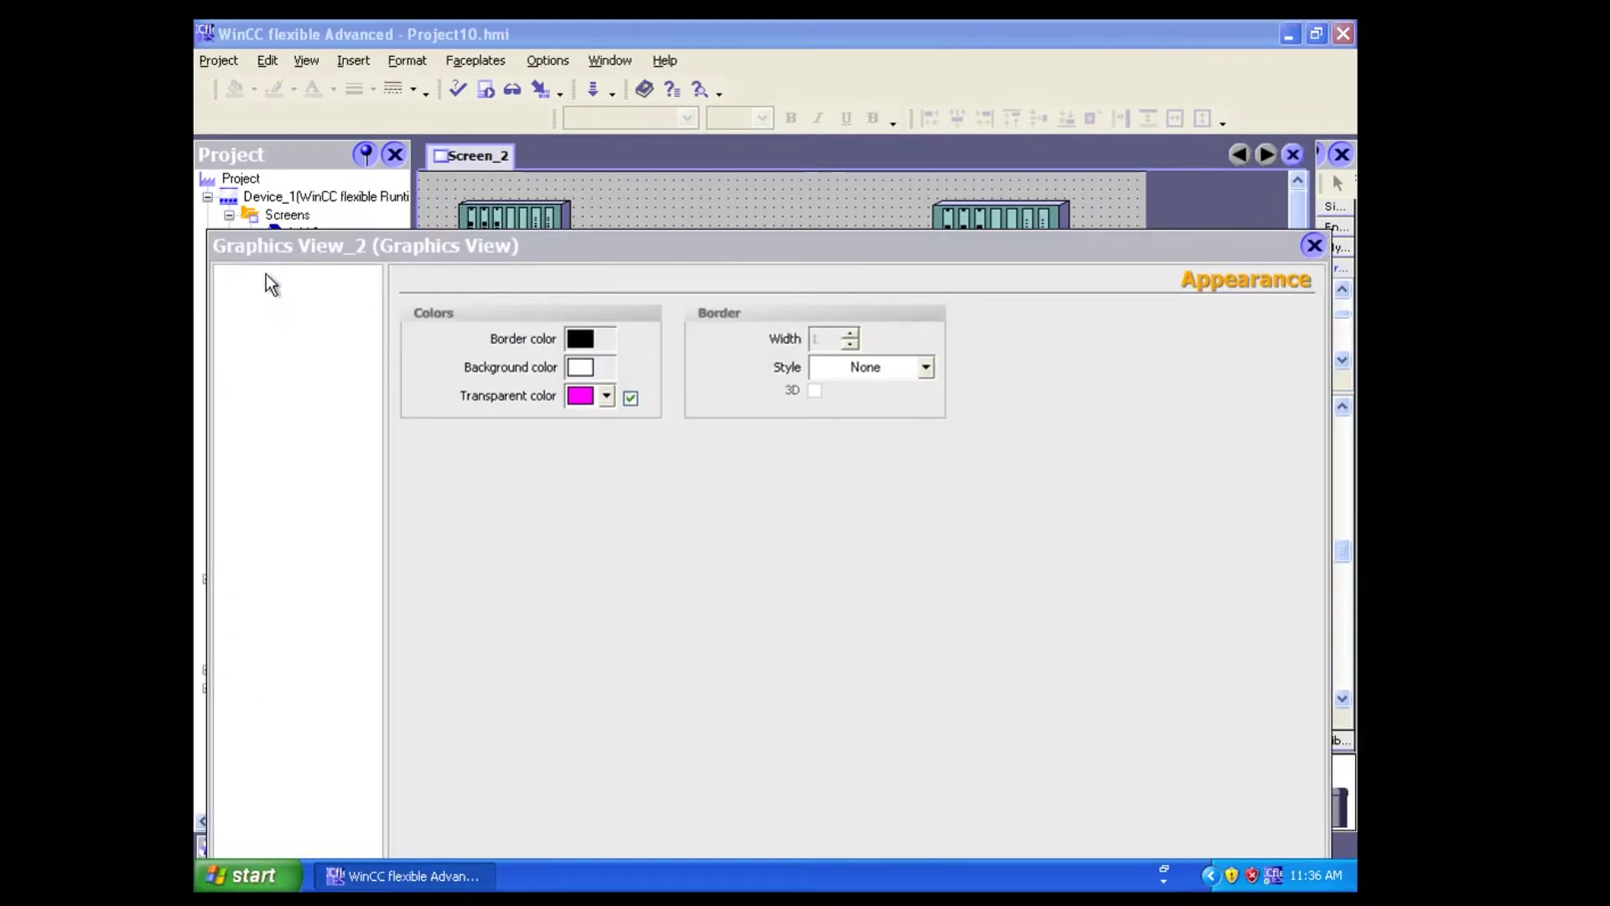
left_click(1315, 247)
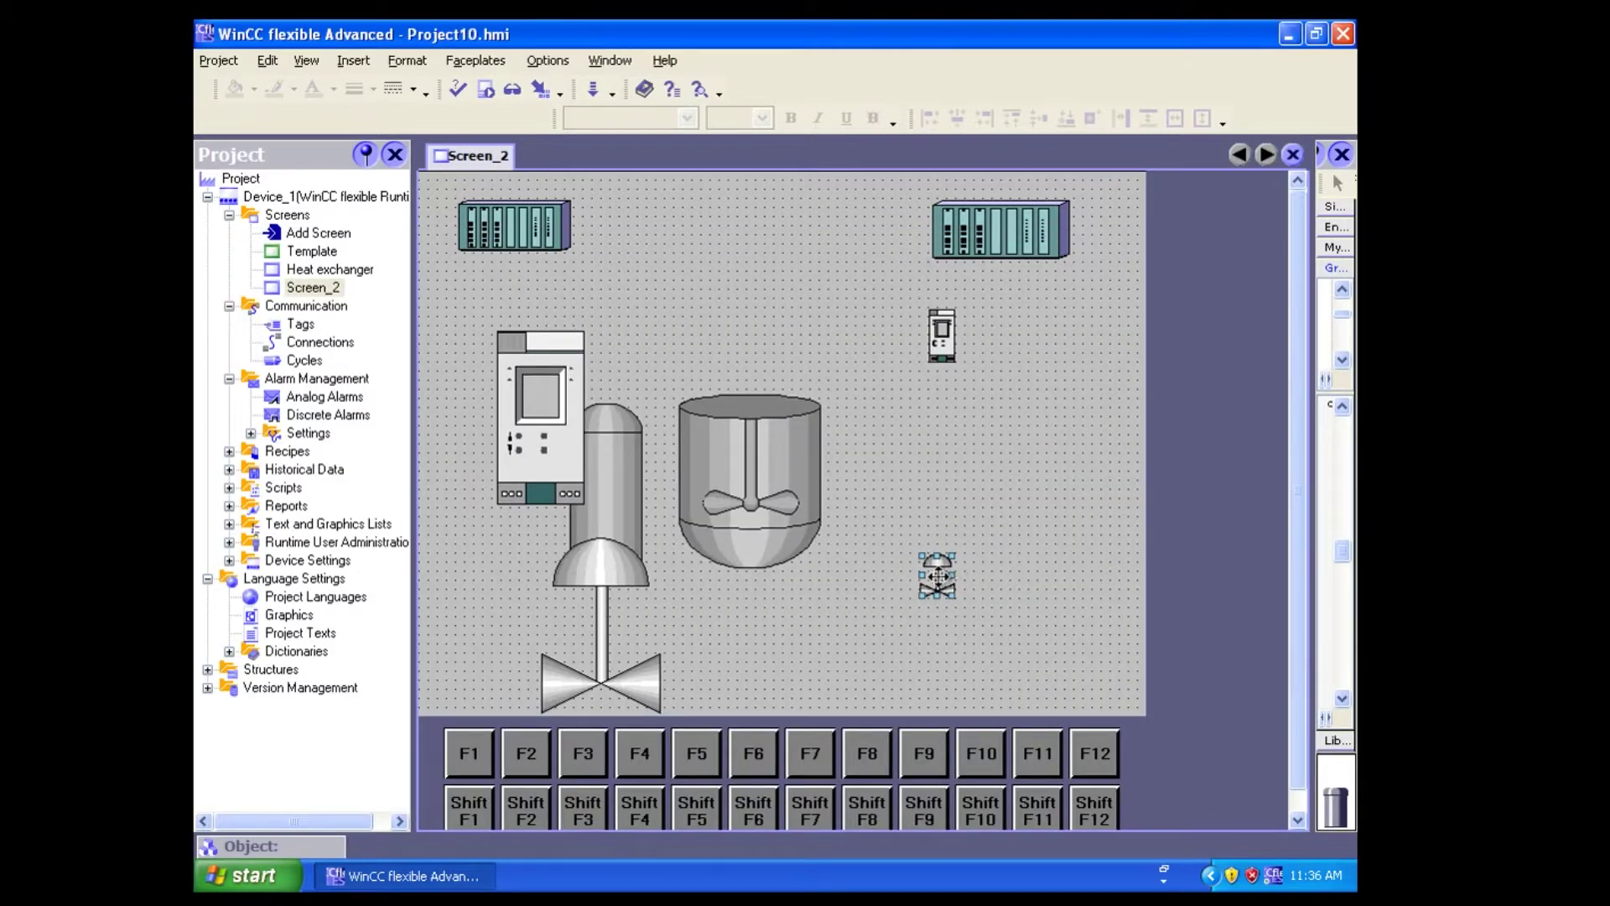
right_click(935, 577)
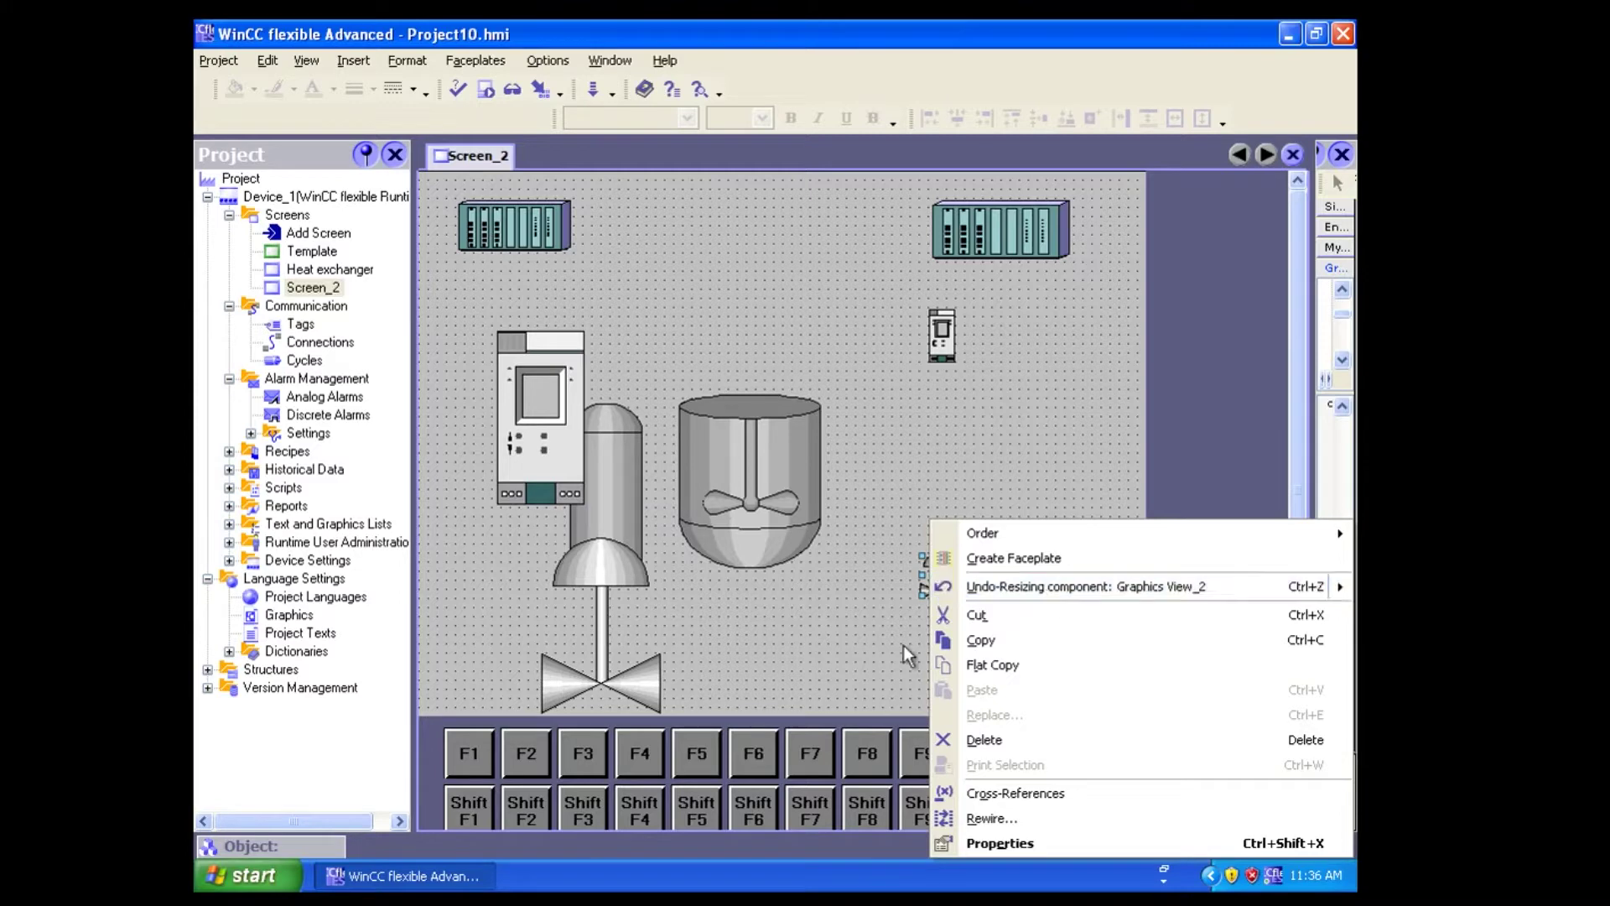
left_click(807, 644)
left_click(939, 561)
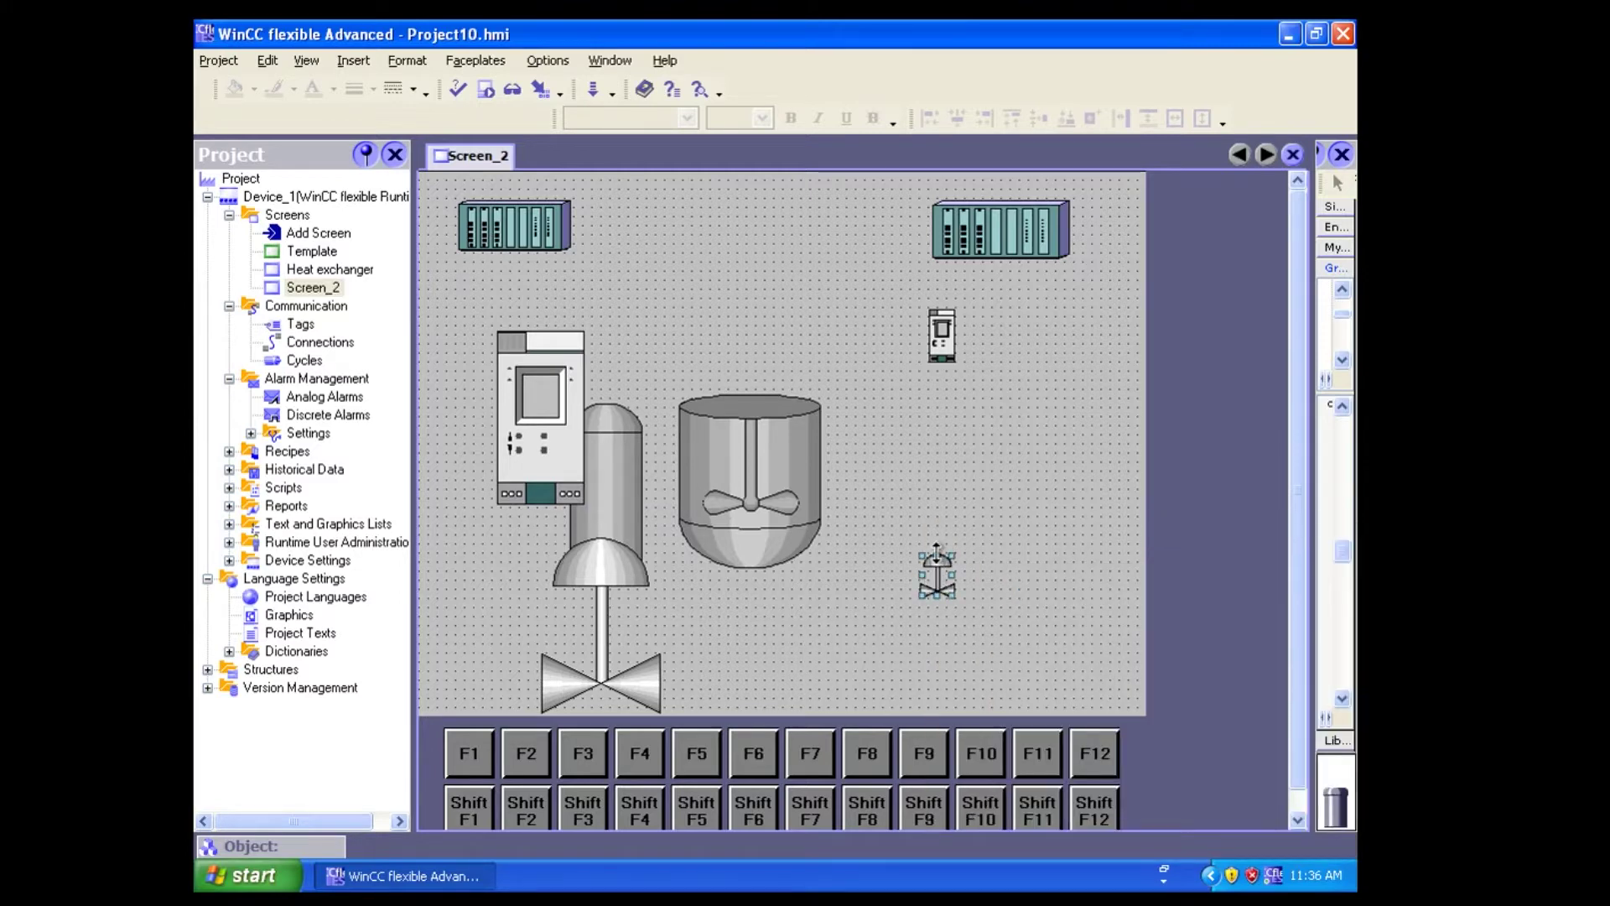
mouse_move(937, 545)
left_mouse_down()
mouse_move(936, 465)
mouse_move(936, 549)
left_mouse_up()
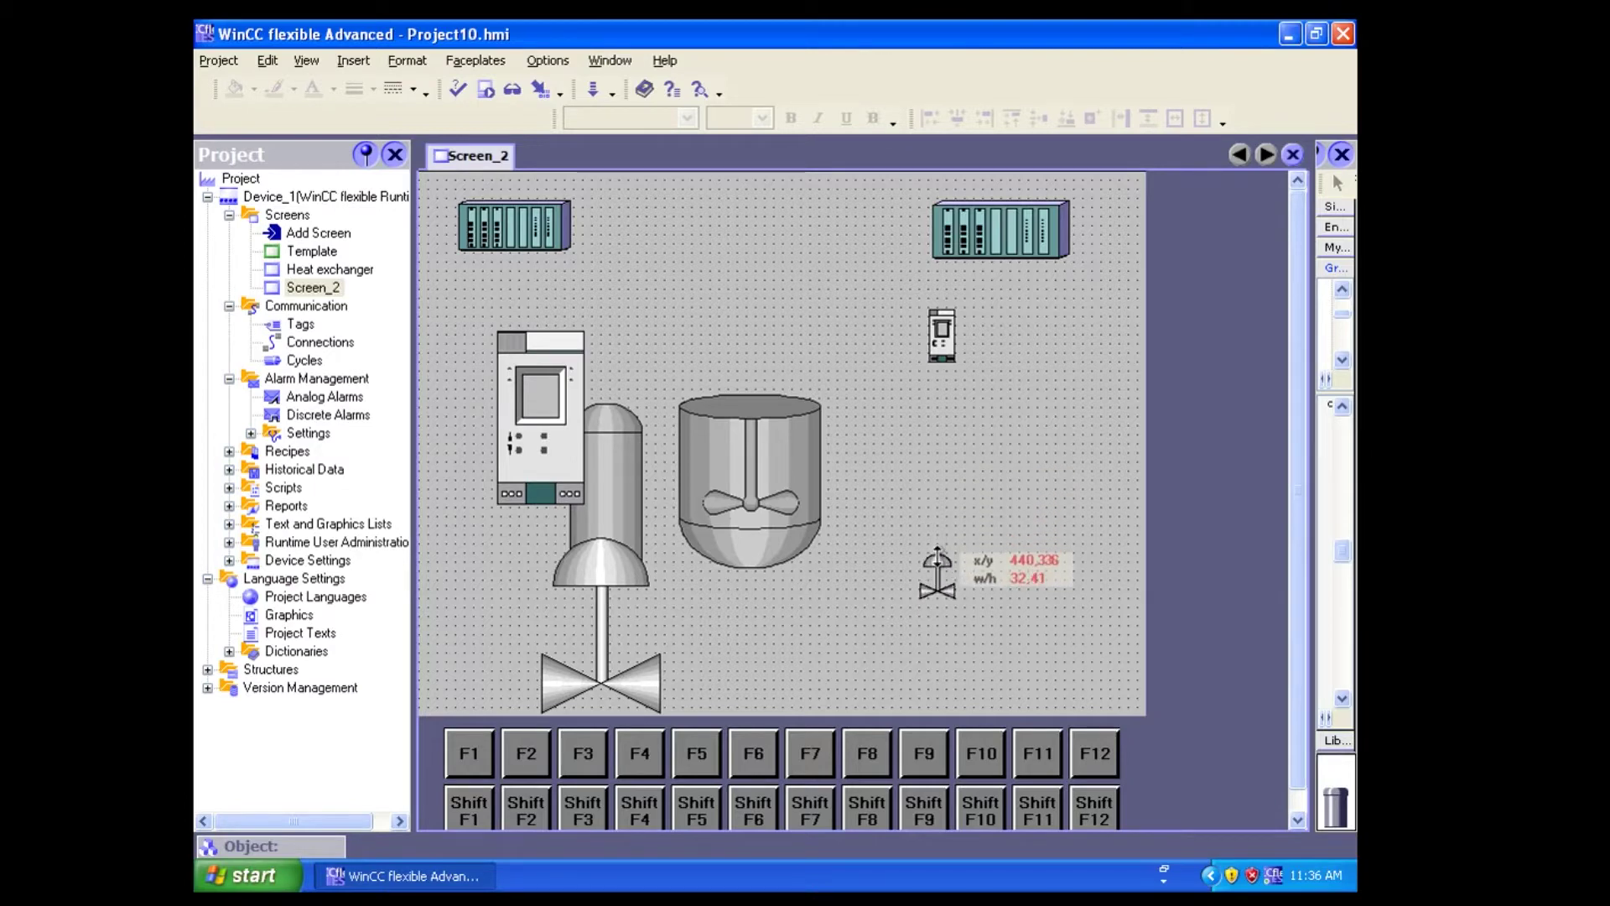
left_click(394, 64)
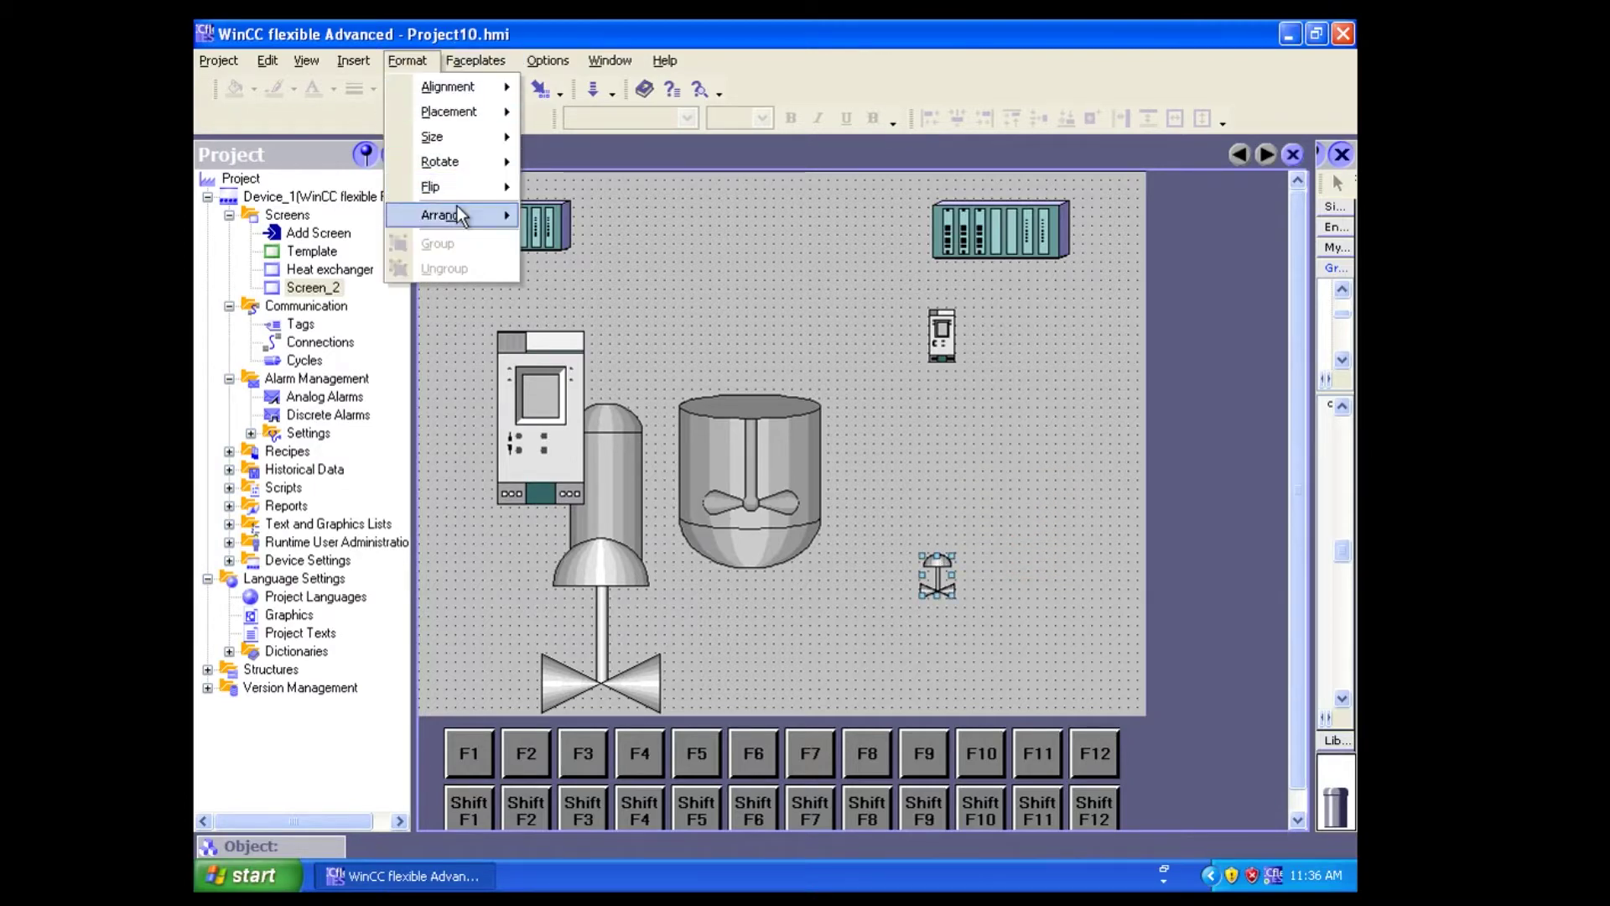
mouse_move(457, 206)
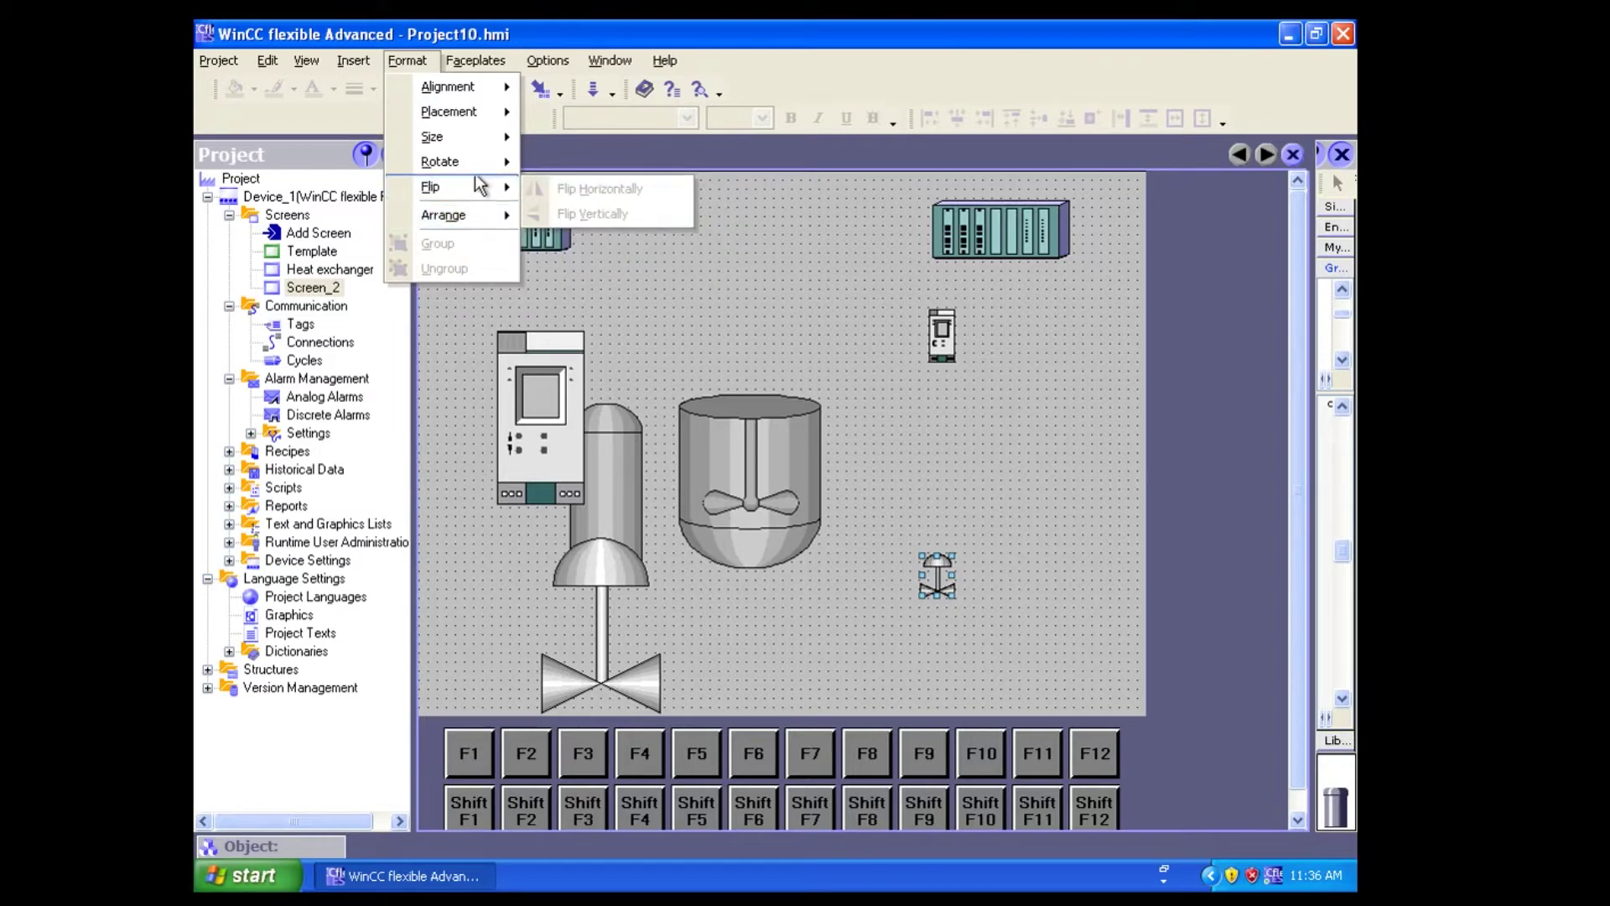
mouse_move(479, 172)
mouse_move(487, 140)
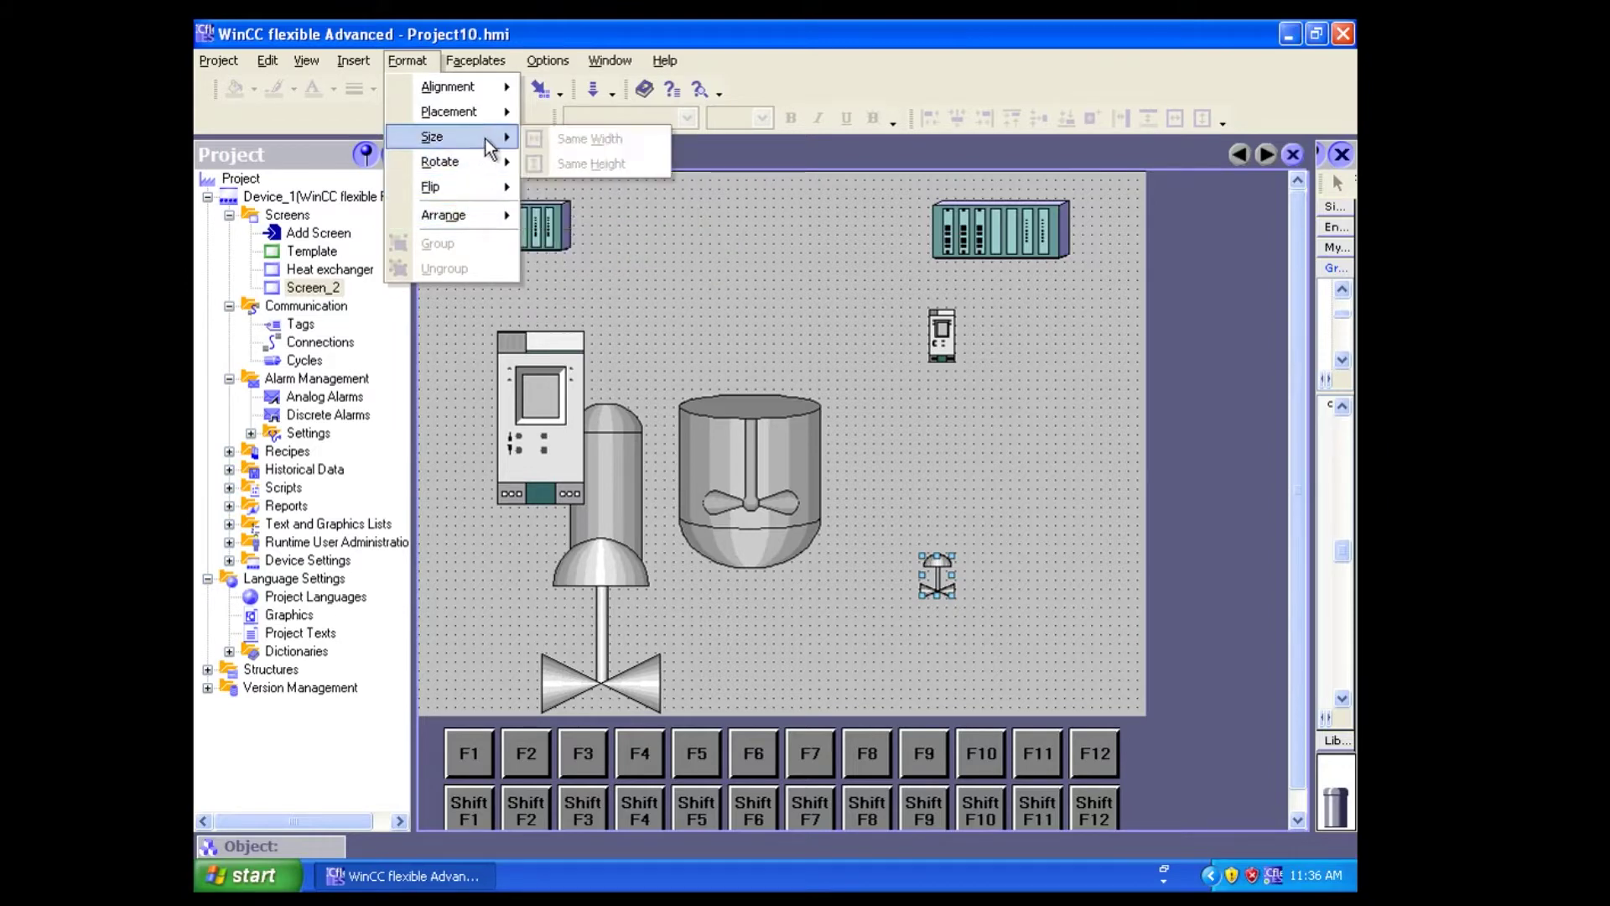
left_click(995, 510)
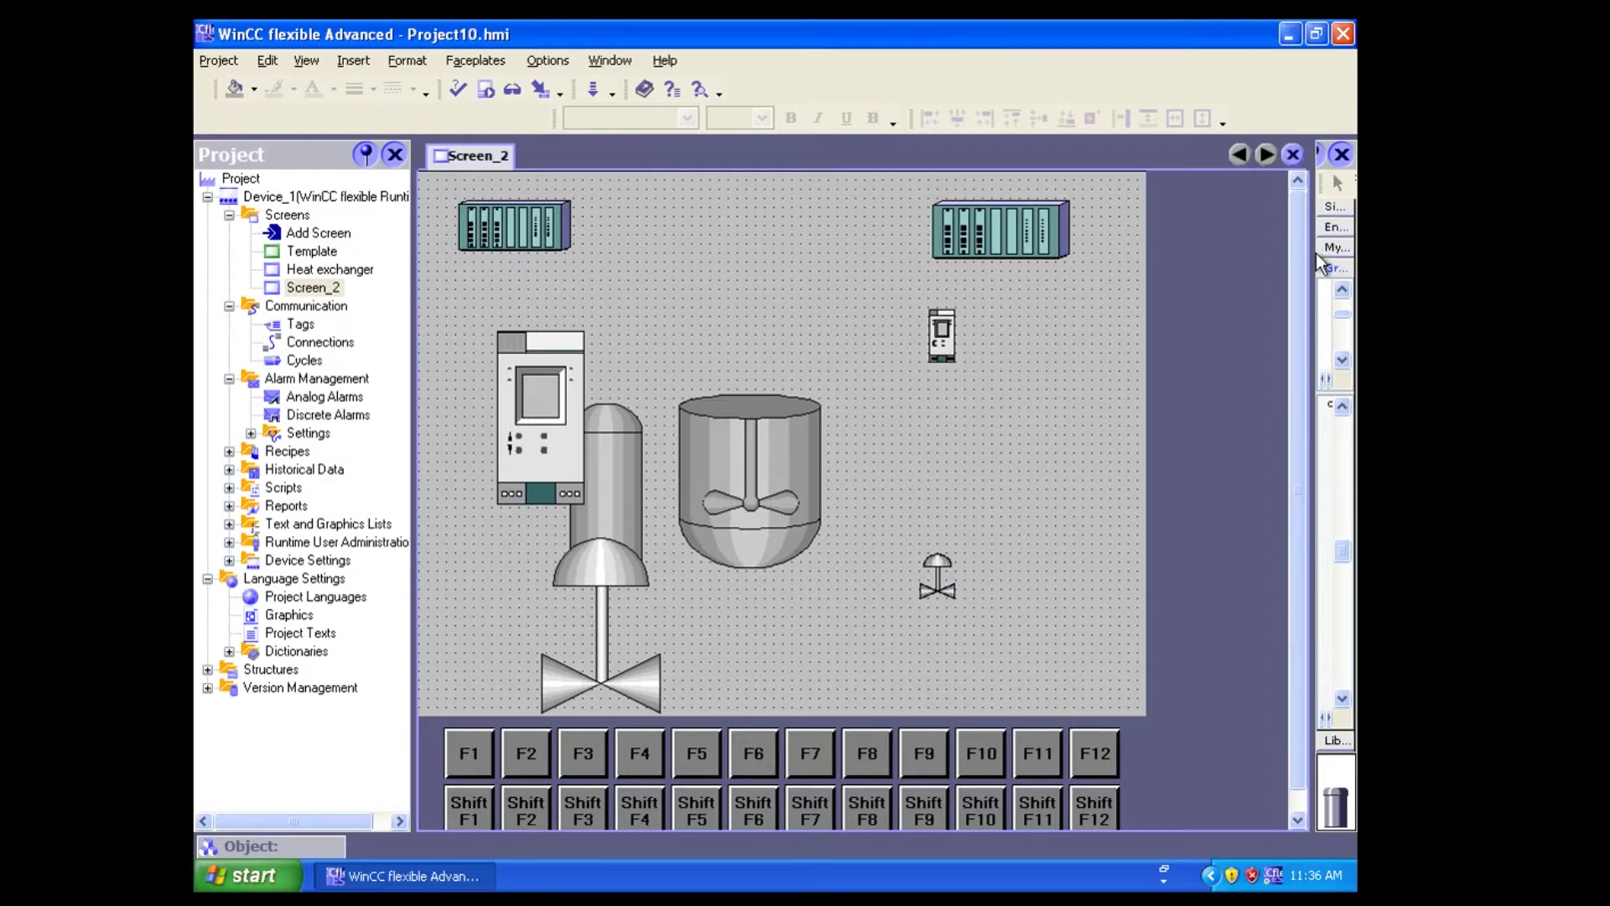
Widen the Tools pane, show the simple objects, and shrink the large left valve to a small symbol at the lower left of Screen_2
left_click_drag(1313, 258, 1217, 258)
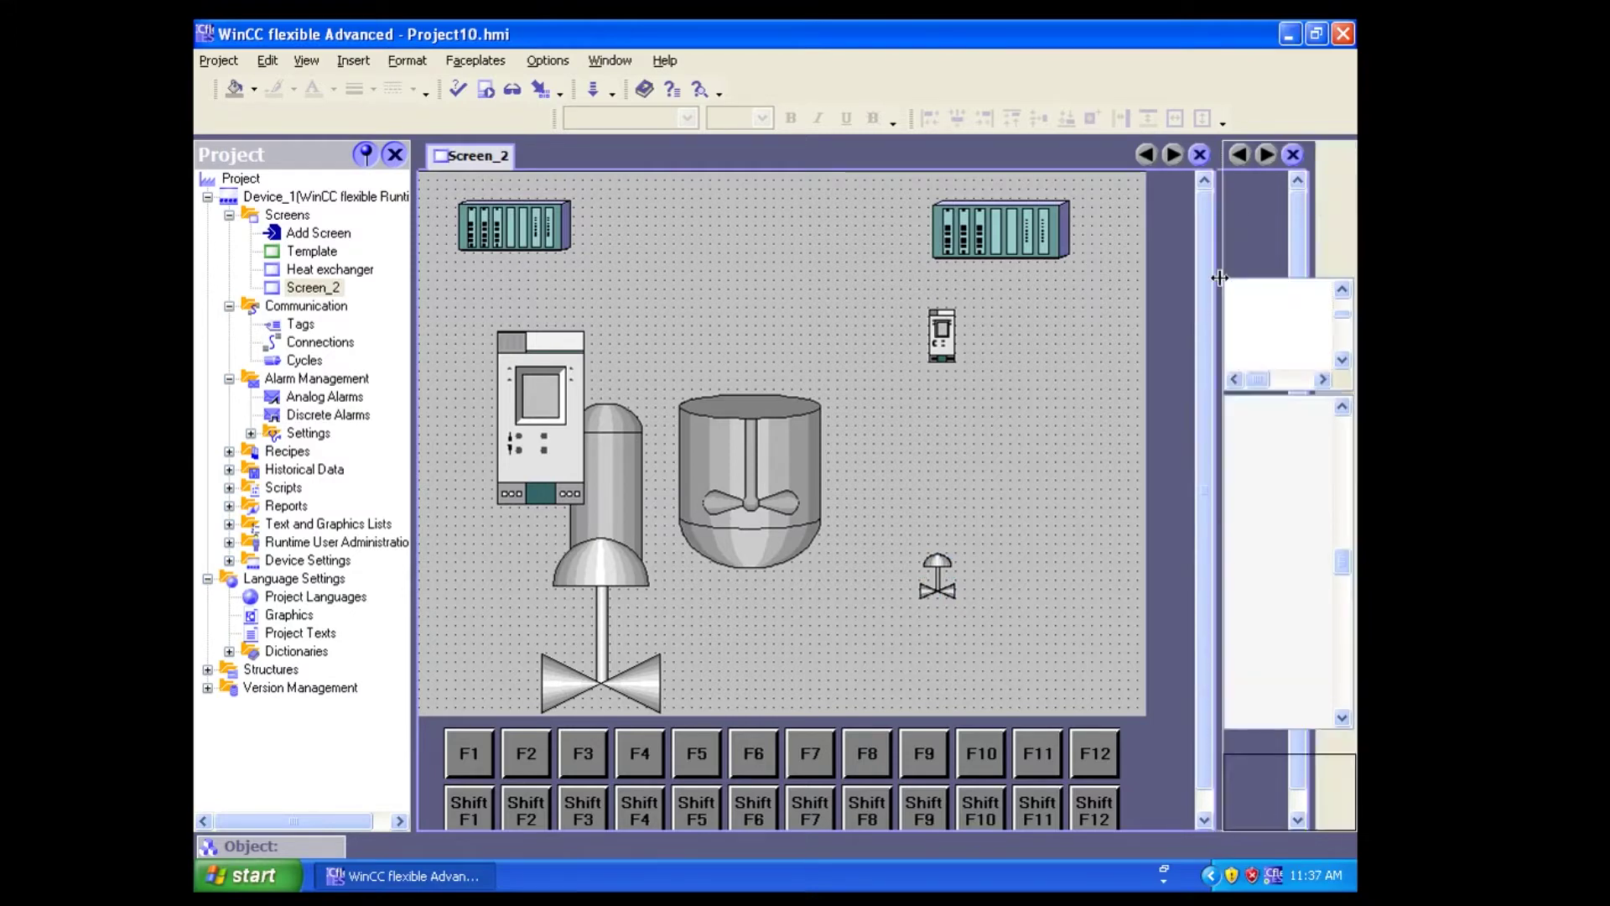
left_click(1258, 207)
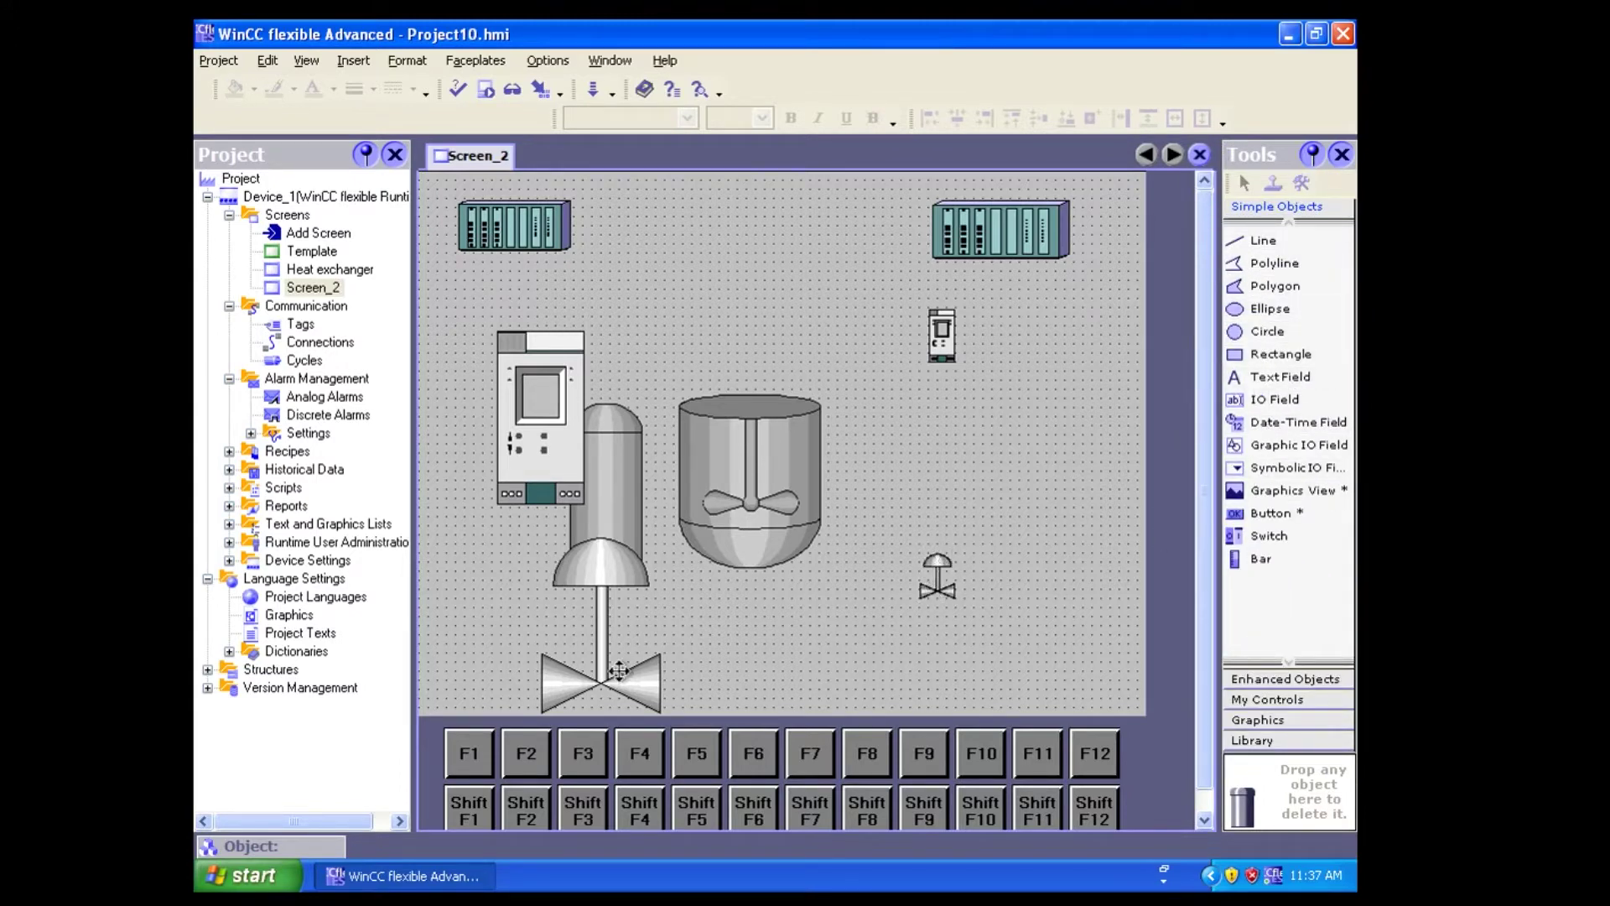
left_click(571, 681)
left_click_drag(660, 536, 589, 676)
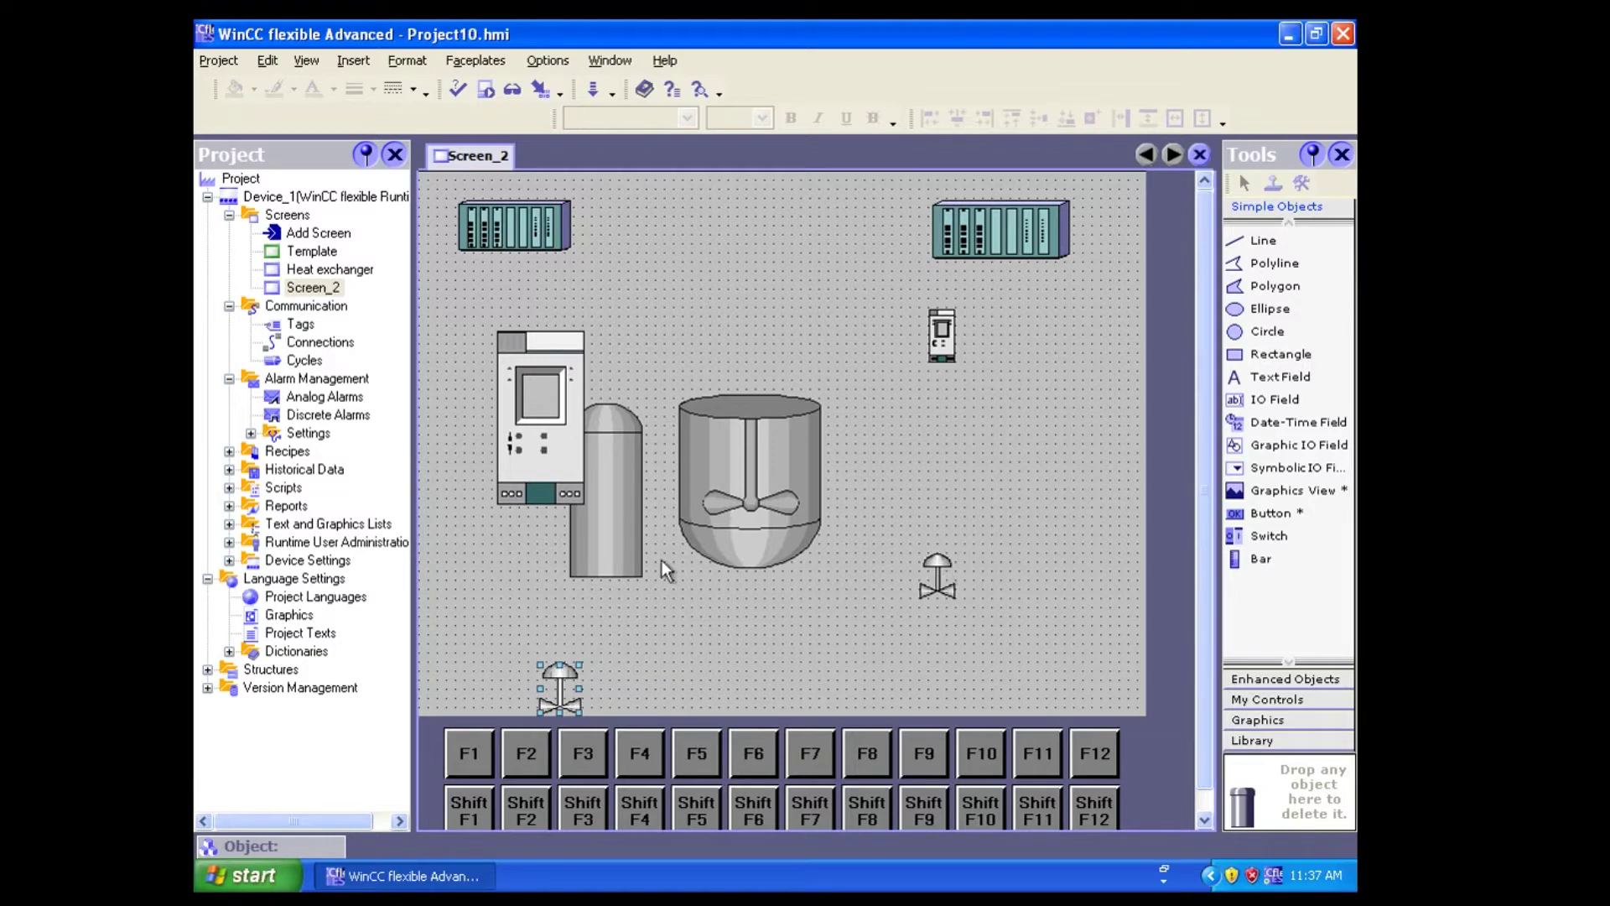
Shrink the left temperature transmitter and the narrow tank, placing the transmitter below and to the left of the tank
left_click(632, 530)
left_click(537, 422)
left_click_drag(585, 328, 526, 453)
left_click(612, 486)
mouse_move(642, 403)
left_mouse_down()
mouse_move(593, 533)
mouse_move(614, 385)
left_mouse_up()
Enlarge the agitator tank in the middle of Screen_2 in width and height
left_click(774, 515)
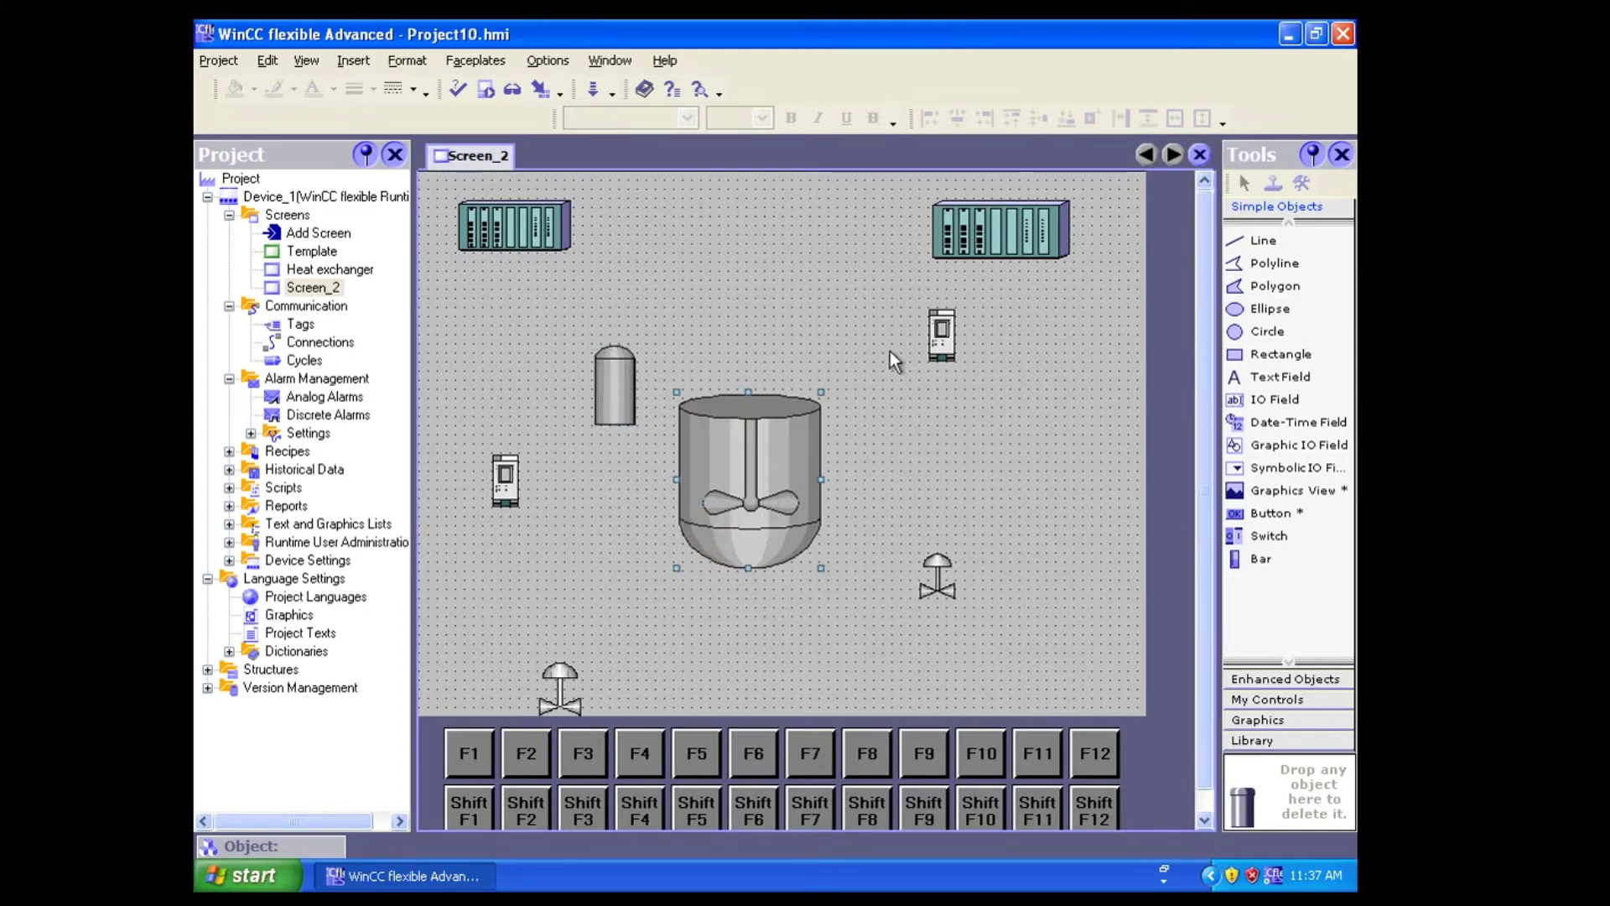
left_click_drag(821, 391, 842, 346)
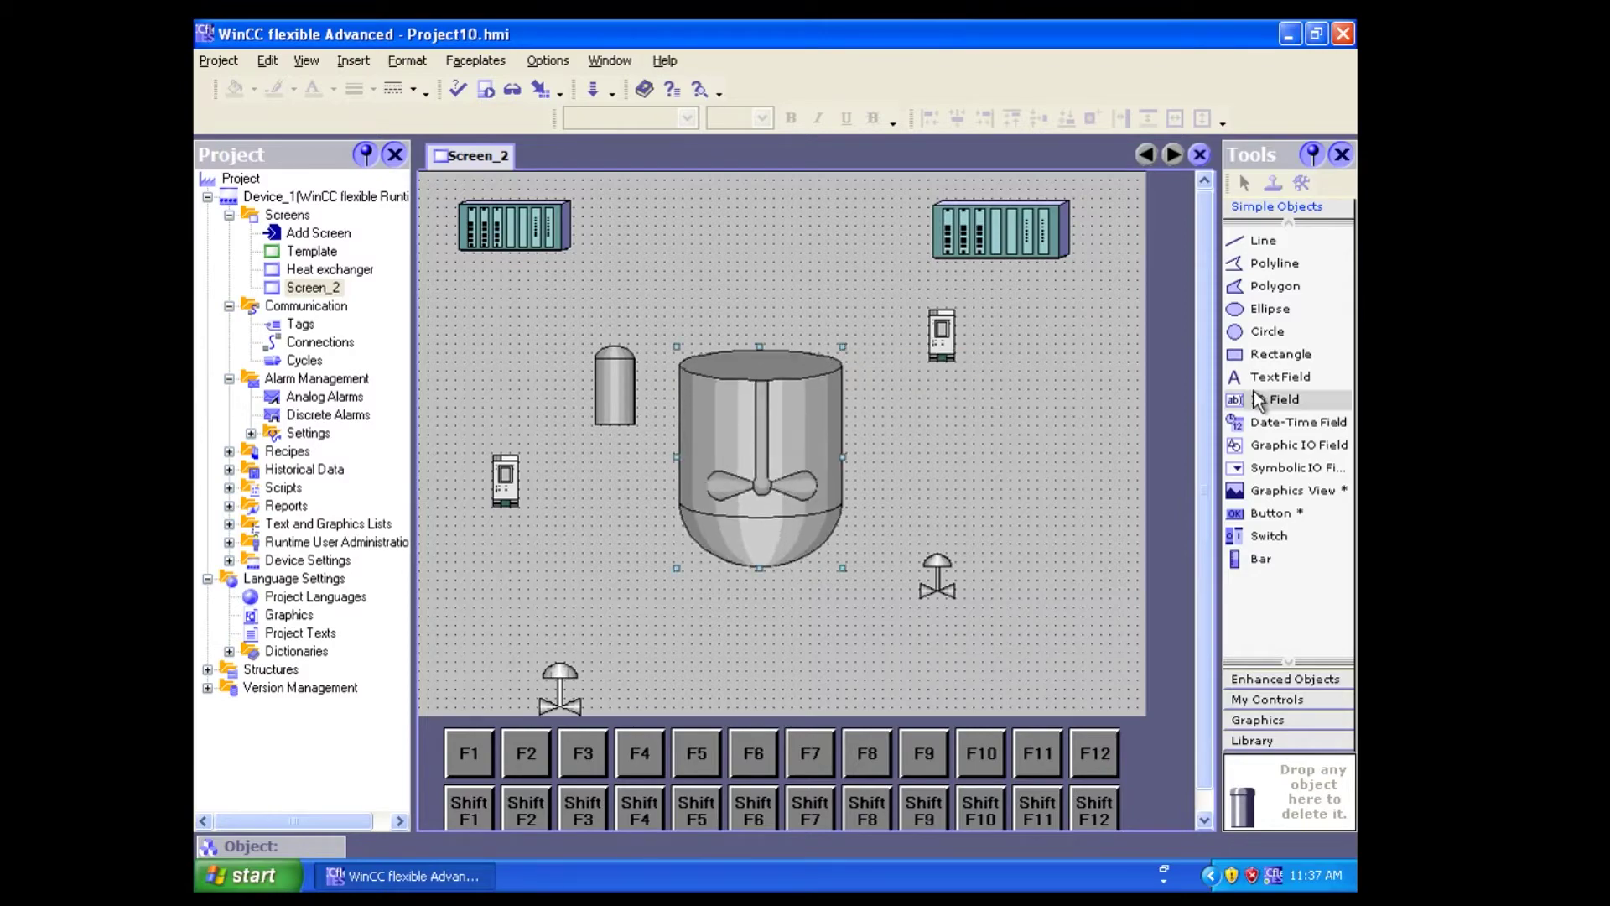
key("ctrl+alt+Return")
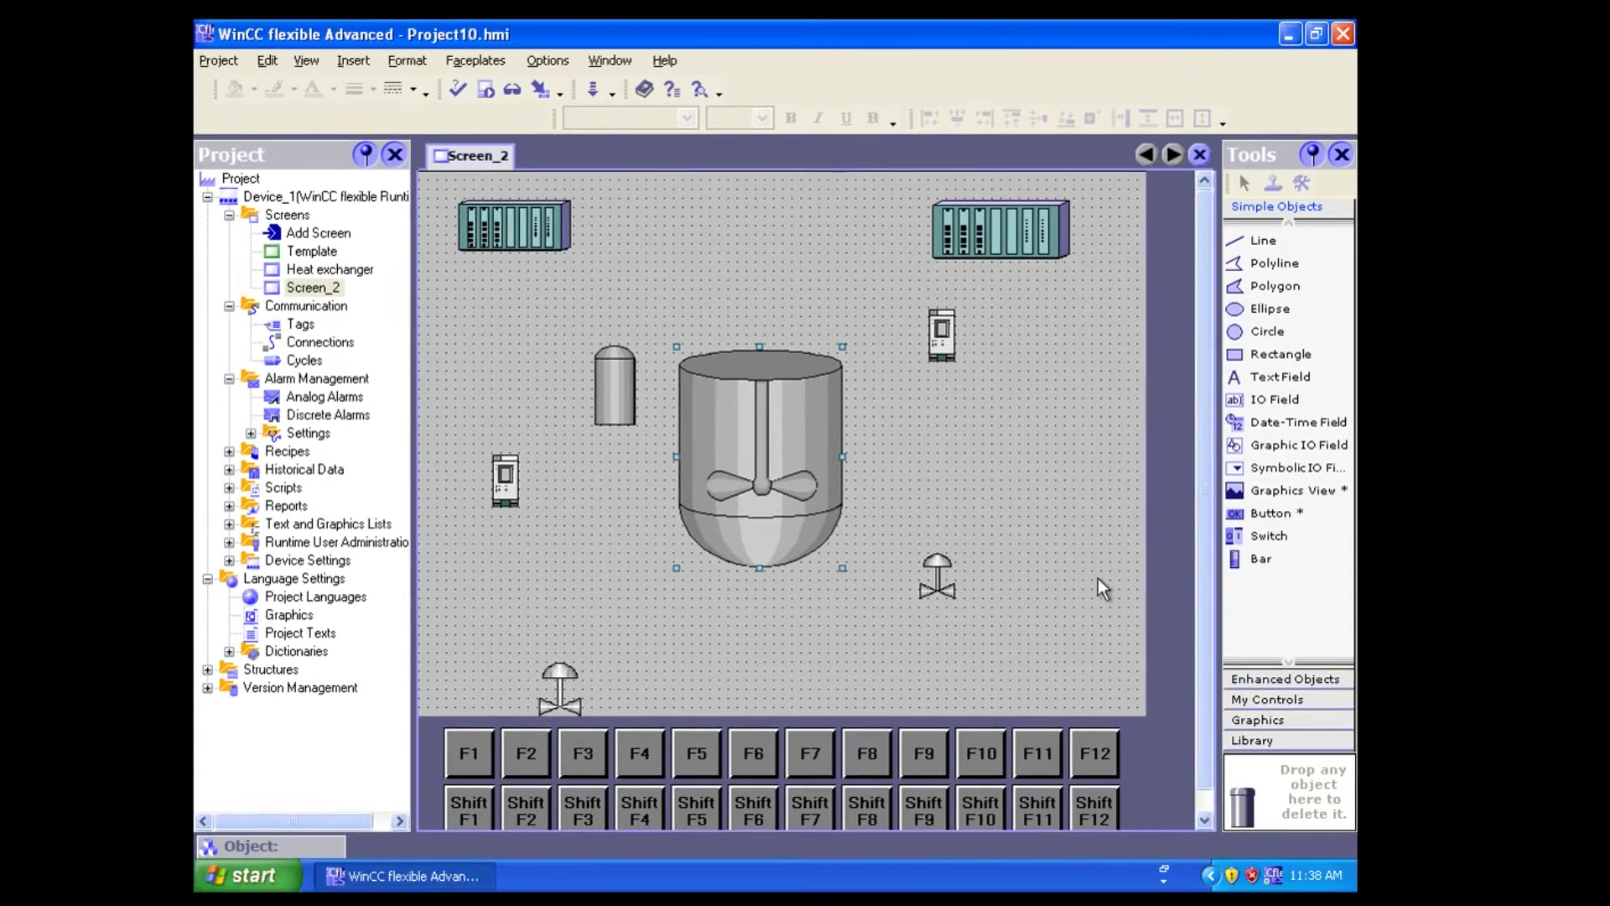
left_click(1170, 592)
left_click(761, 490)
left_click_drag(842, 568, 862, 594)
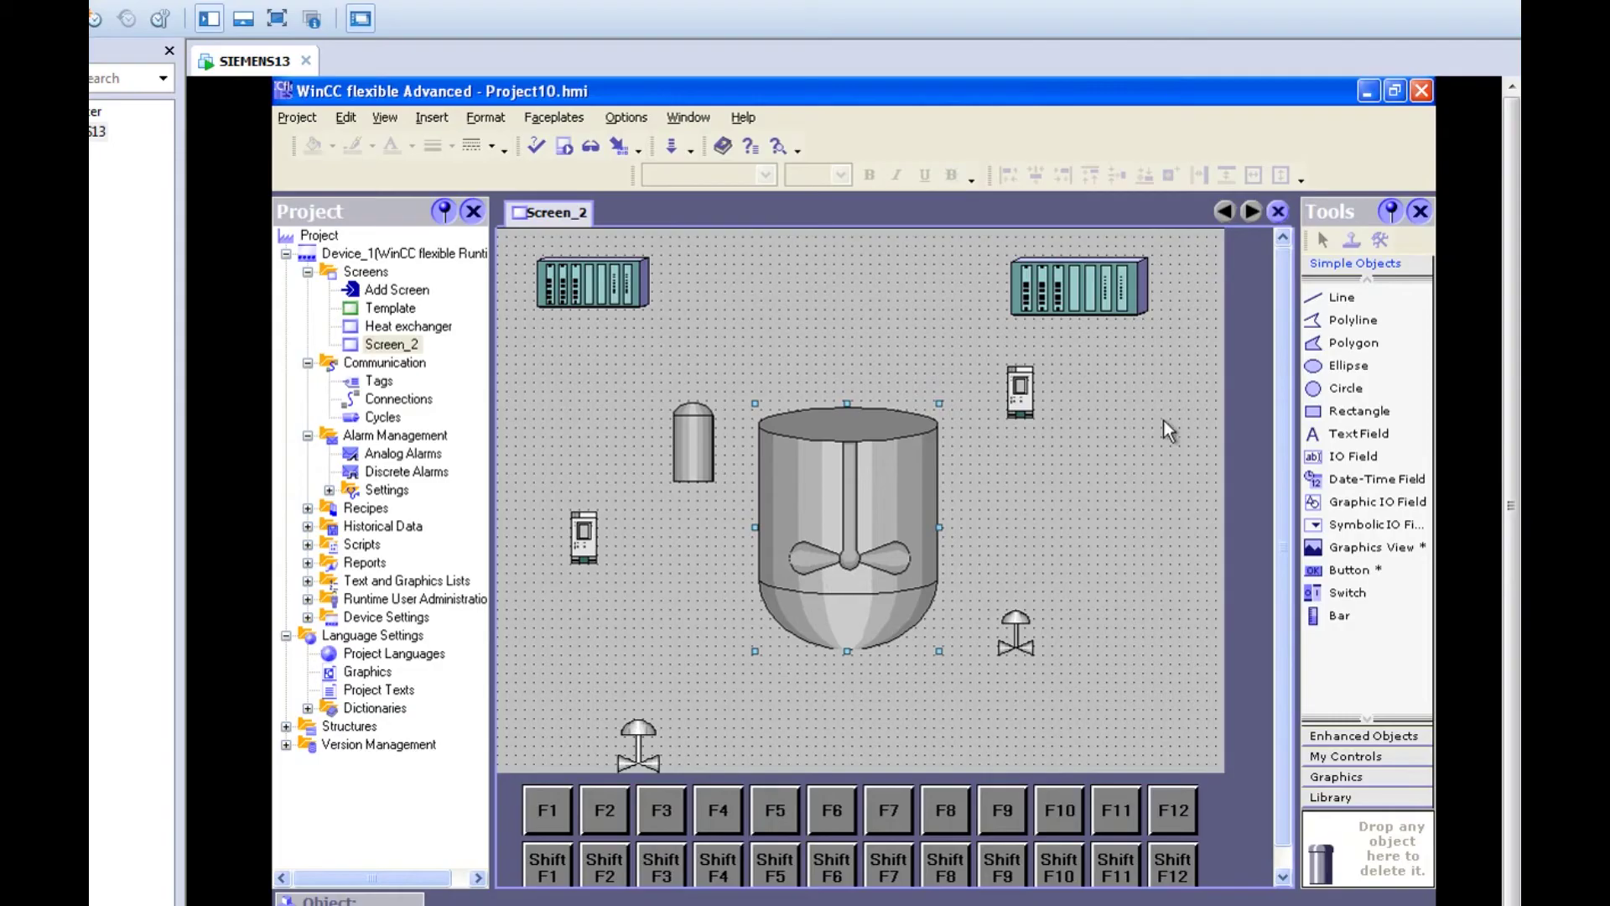
Draw a vertical line down to the agitator tank's upper-left rim and set its width to 4
left_click(1356, 297)
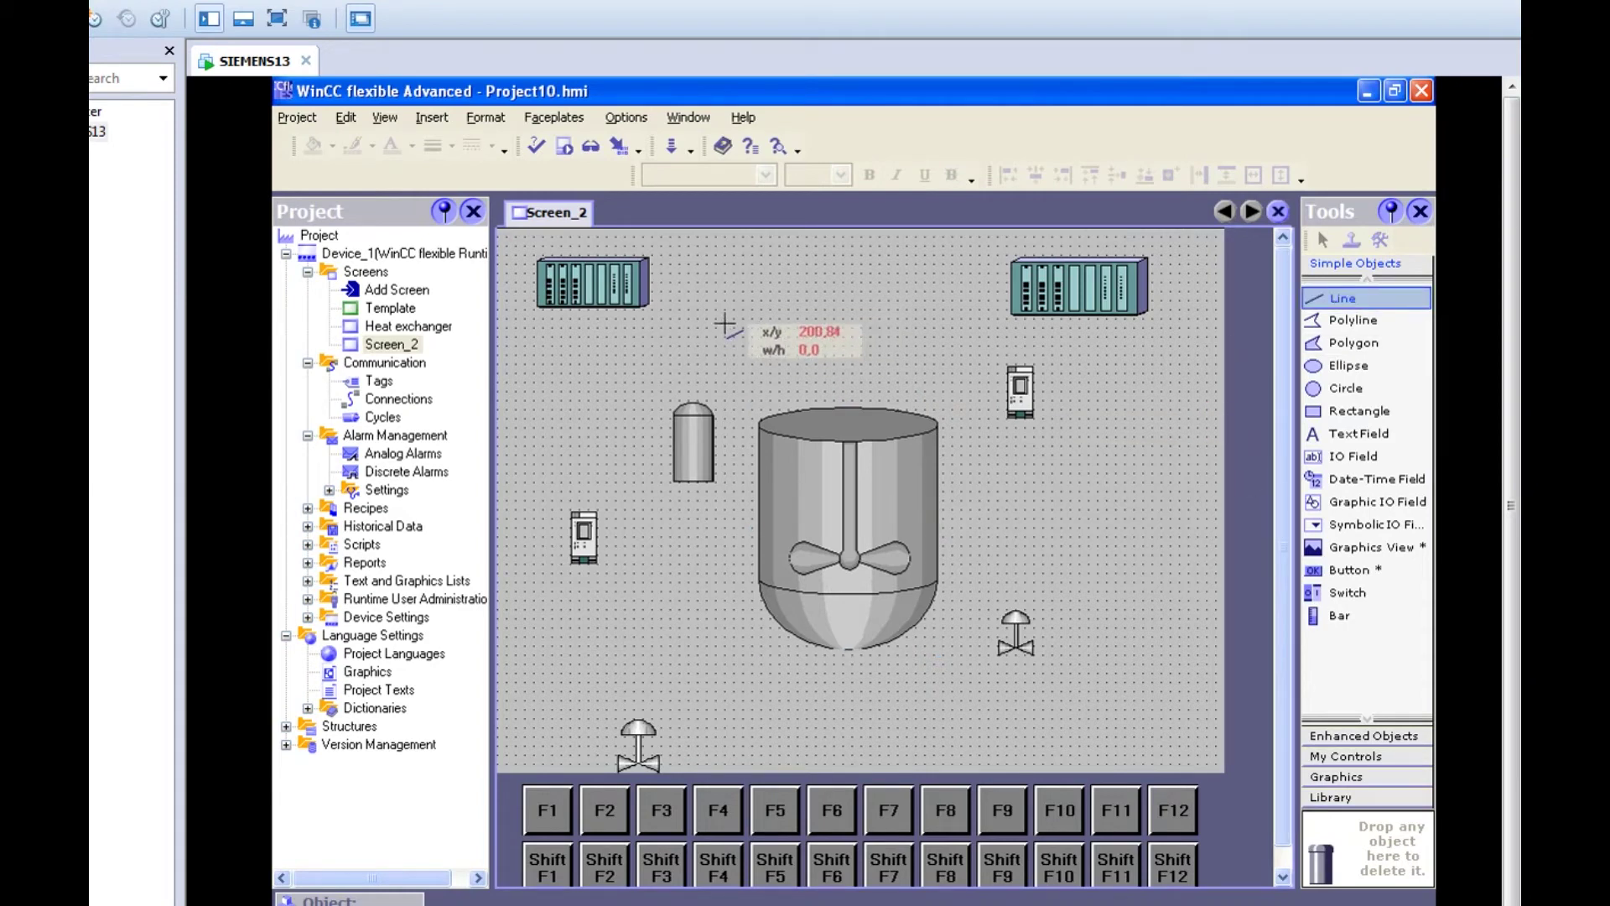
left_click_drag(770, 338, 770, 434)
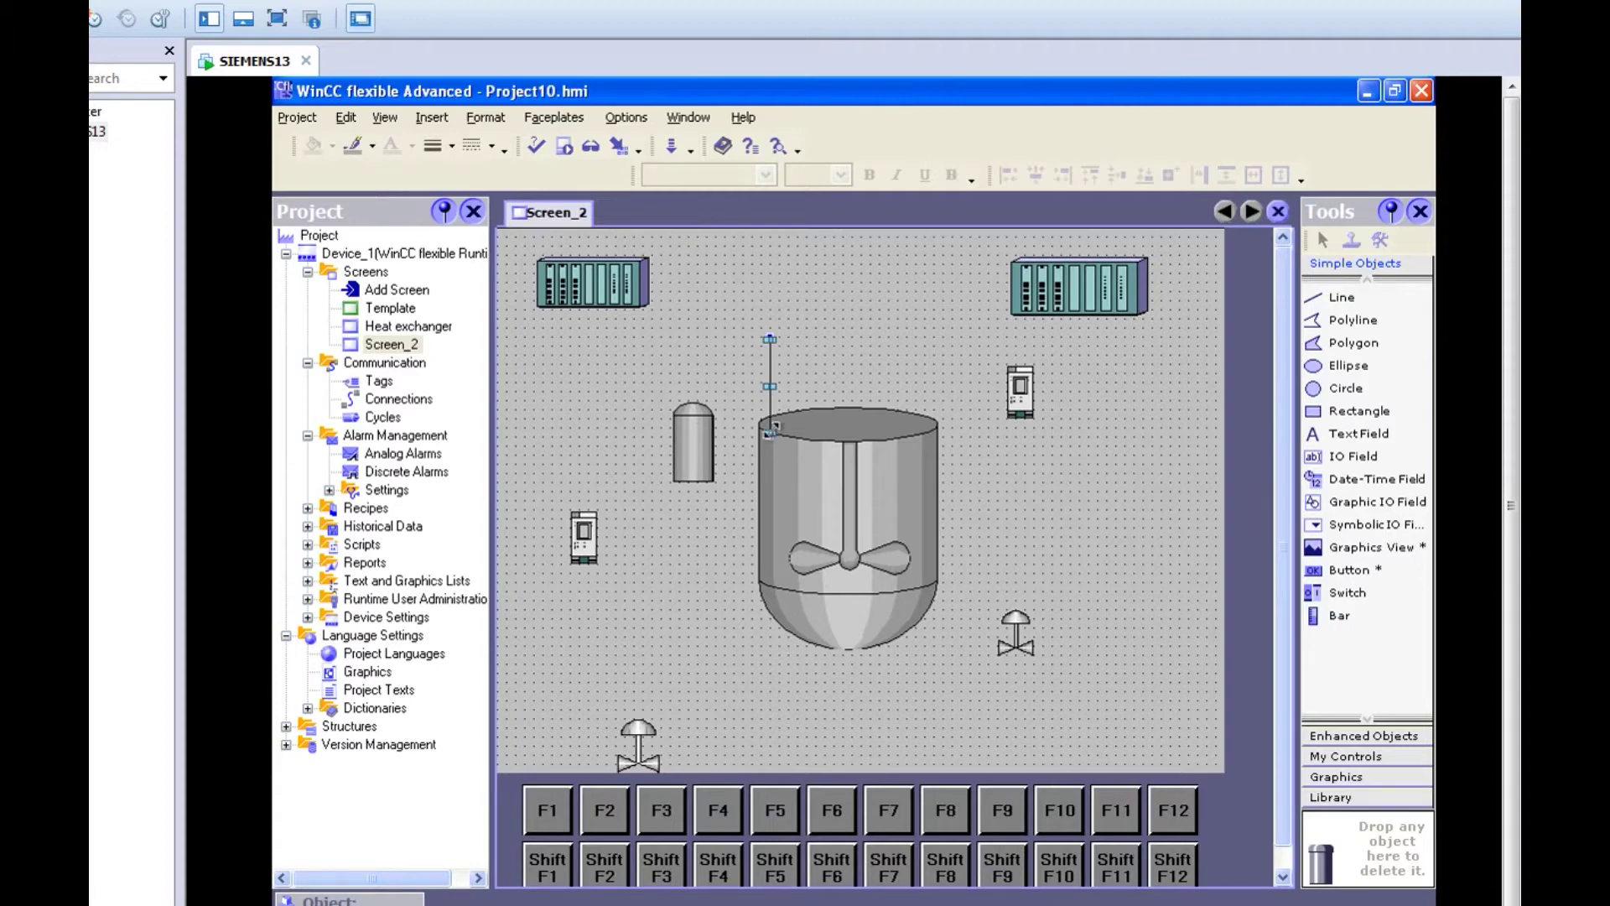
double_click(770, 361)
left_click(928, 391)
left_click(928, 391)
left_click(927, 391)
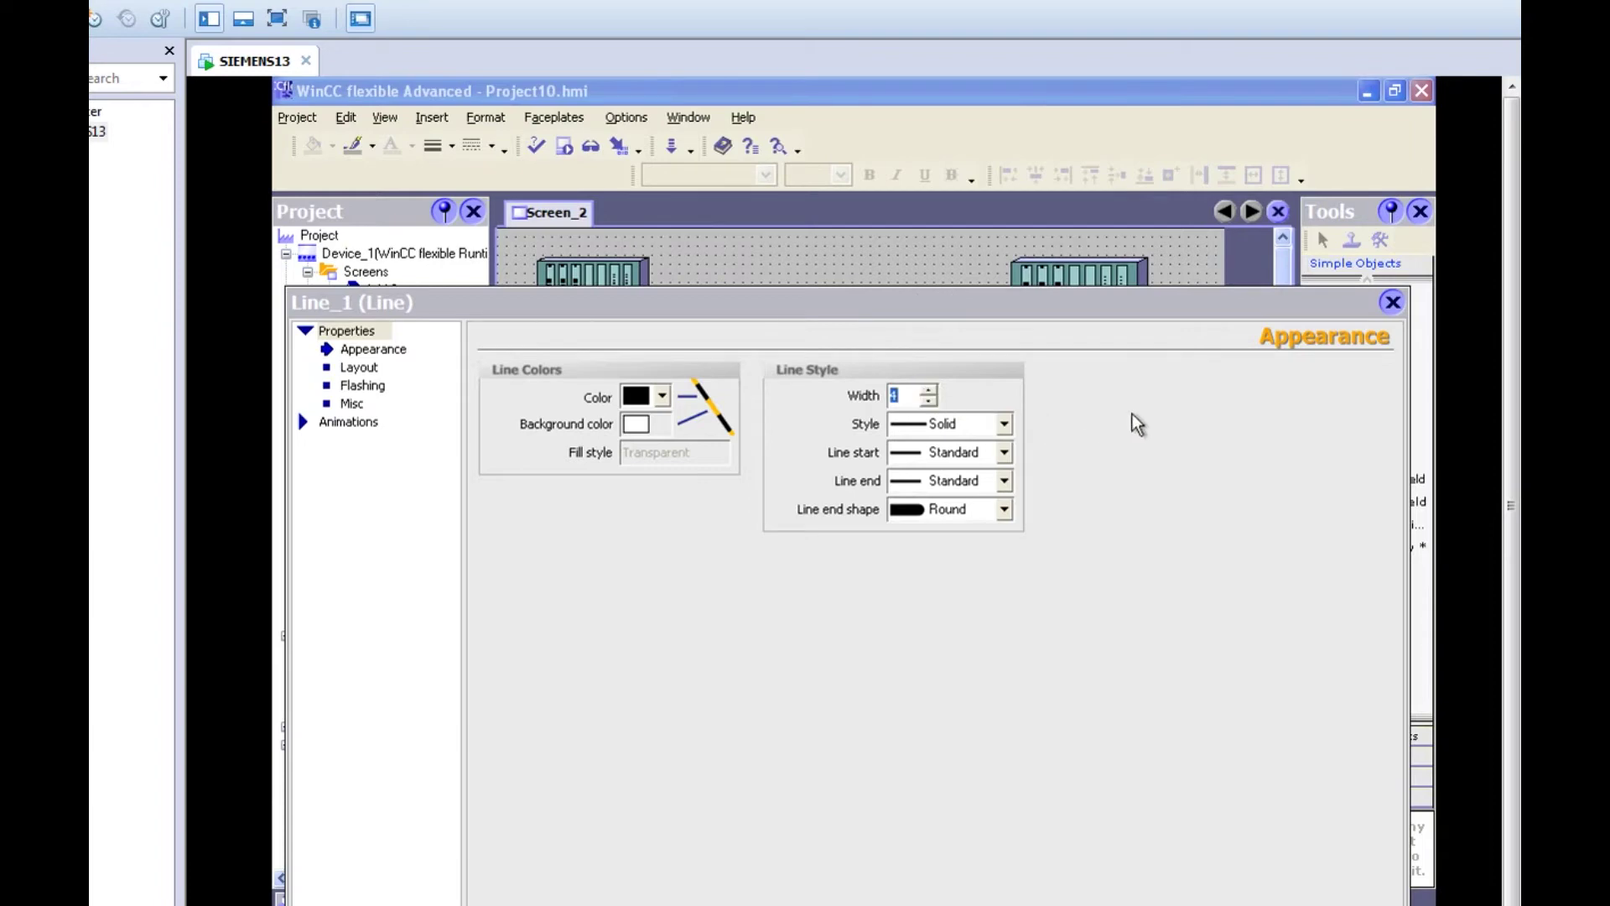
Give the vertical line a filled arrowhead at its line end
left_click(1004, 482)
left_click(947, 528)
left_click(1394, 304)
left_click(1075, 473)
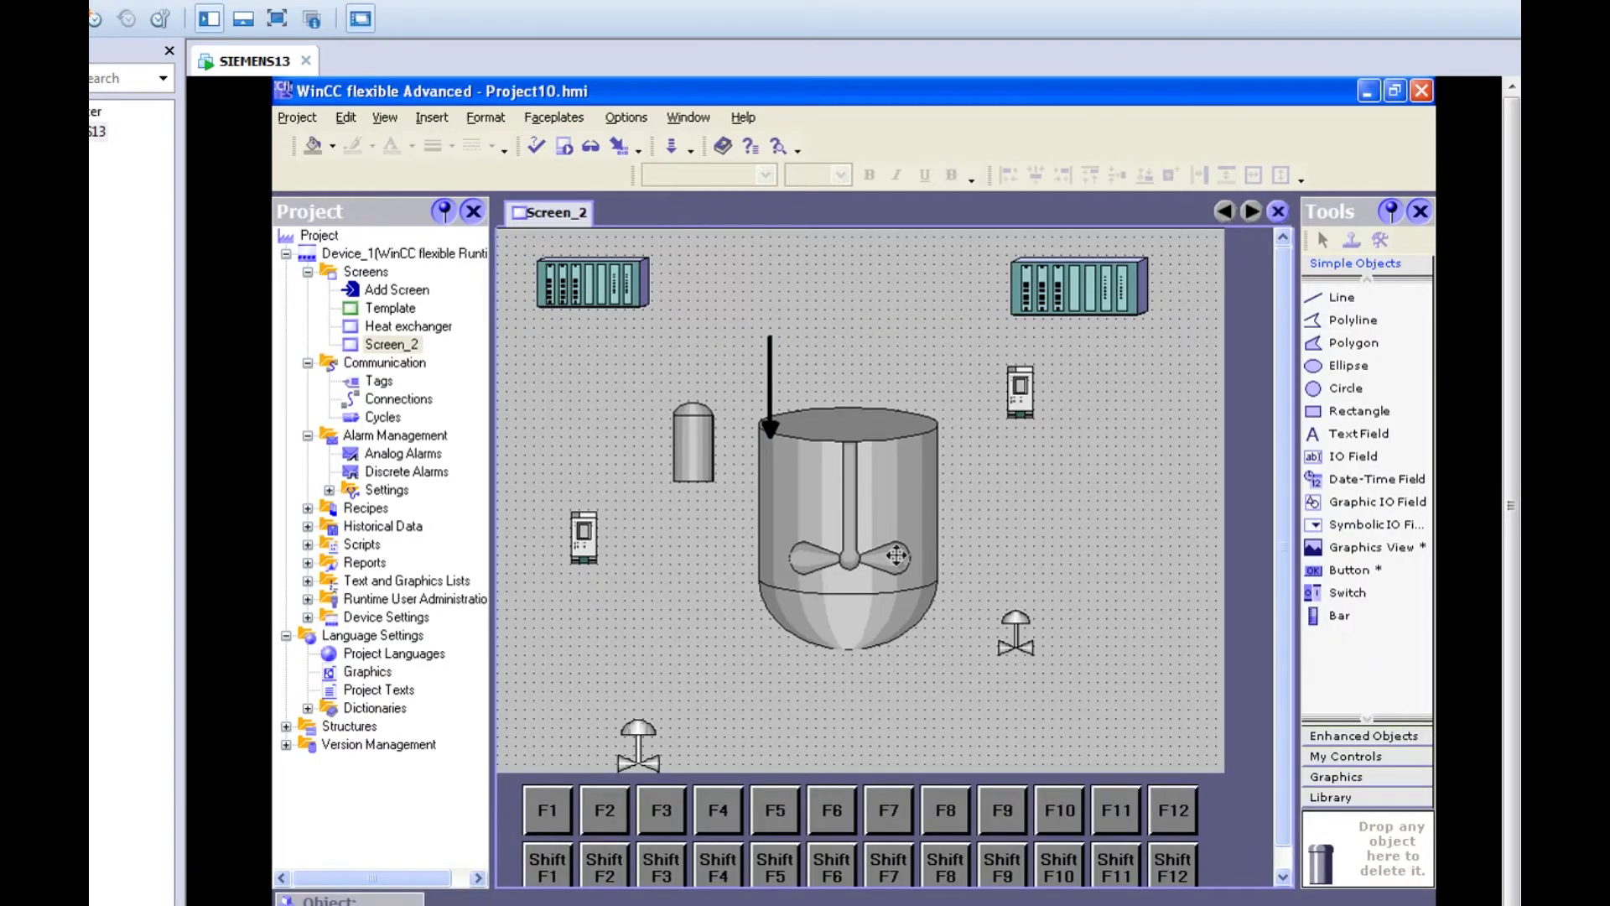
Shift the arrow onto the agitator tank's upper-left edge and place a copy of it beneath the tank's bottom outlet
left_click_drag(759, 409, 763, 398)
left_click(829, 324)
left_click(760, 370)
left_click_drag(766, 370, 849, 689)
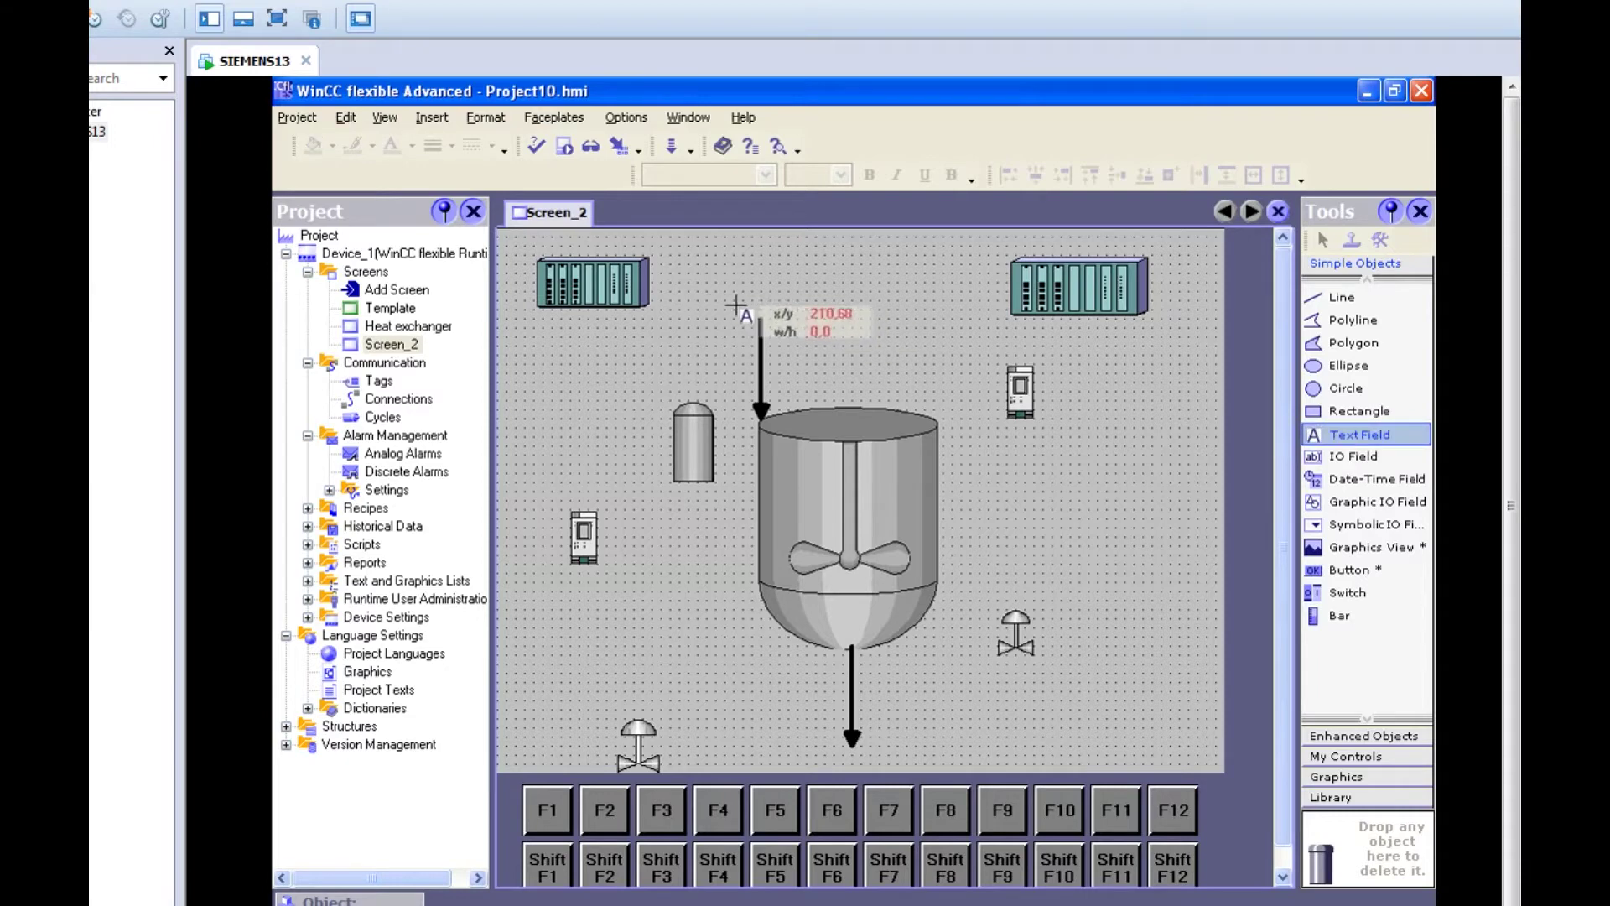
Add the text field "FEED IN" to the left of the upper arrow
left_click(713, 346)
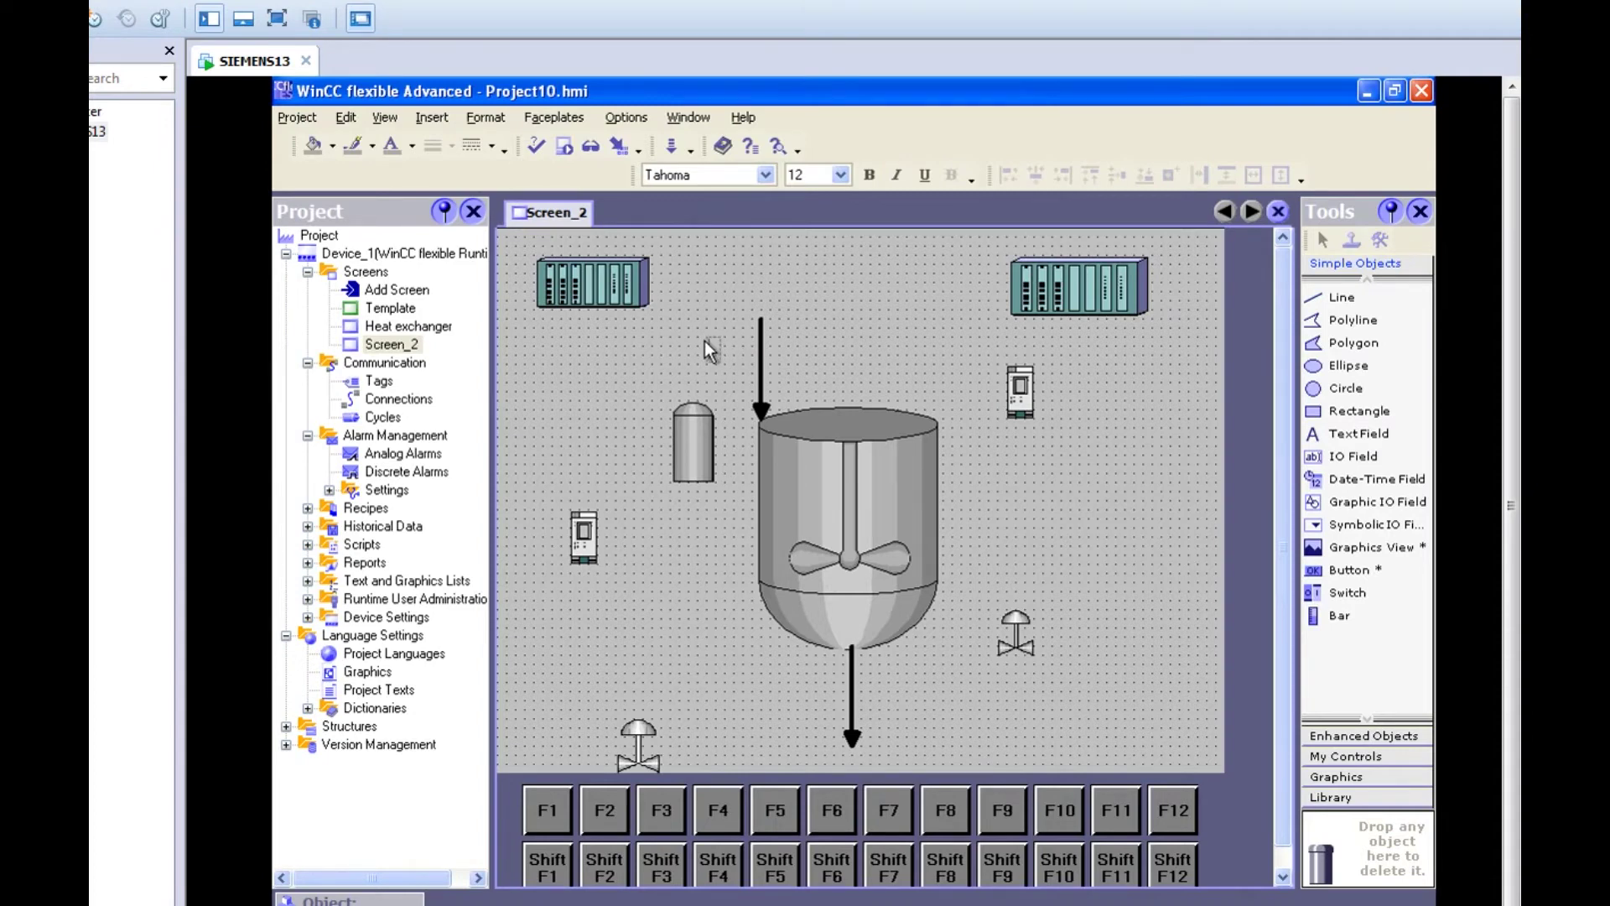
type("FEED IN")
left_click(878, 345)
left_click_drag(723, 352, 693, 361)
Add the text field "PRODUCT OUT" beside the tip of the lower arrow
left_click_drag(1359, 433, 874, 743)
type("PRODUCT OUT")
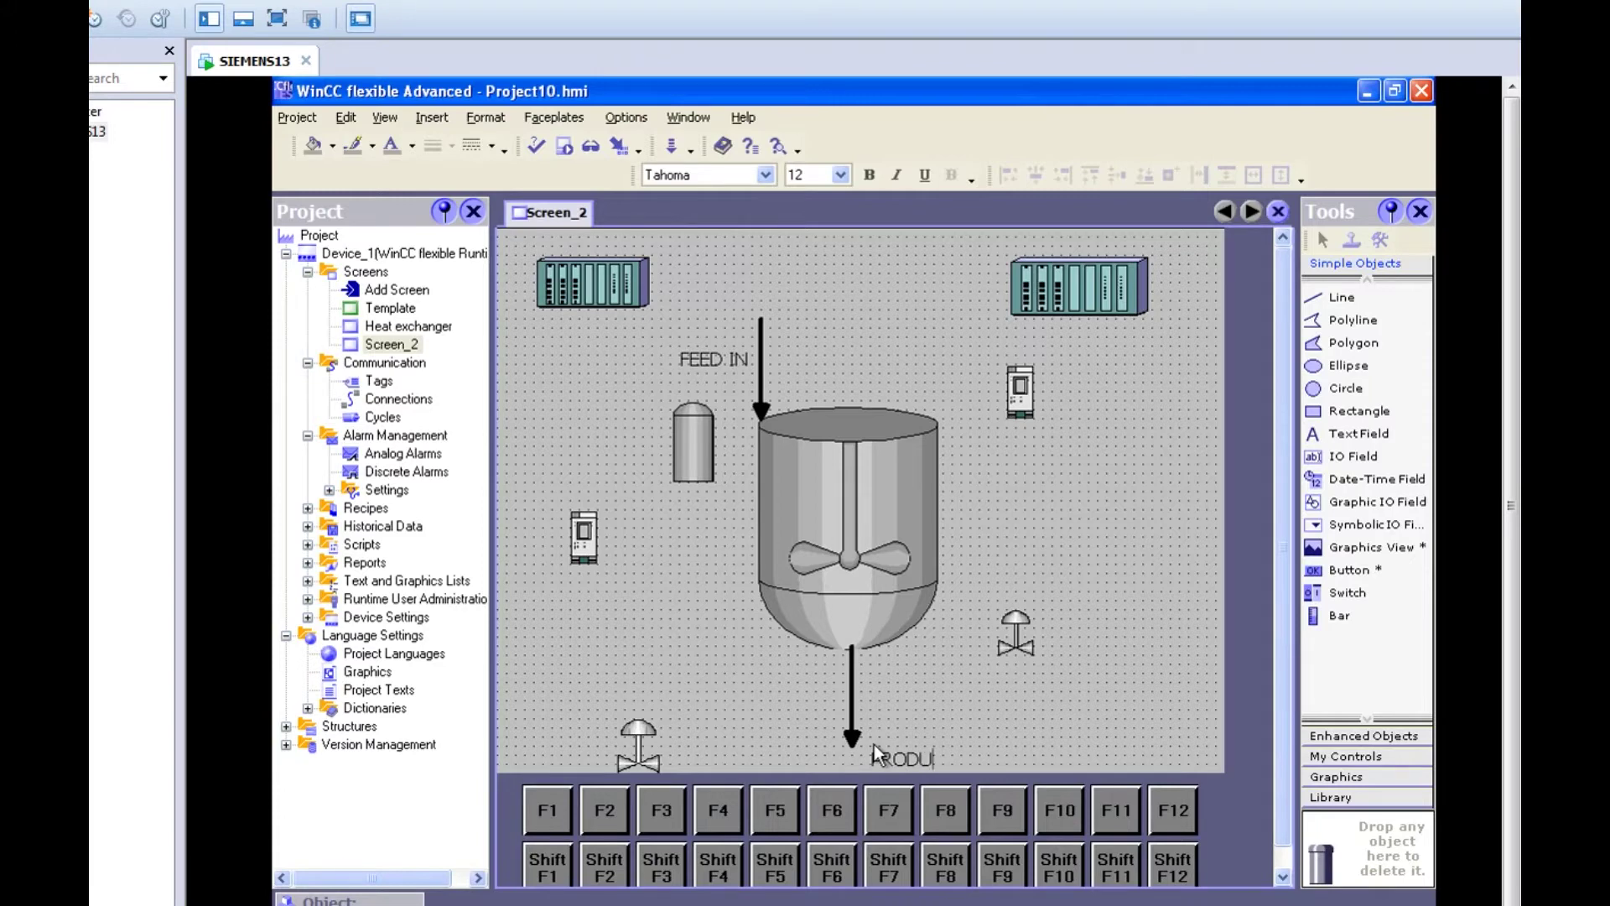
left_click(1084, 706)
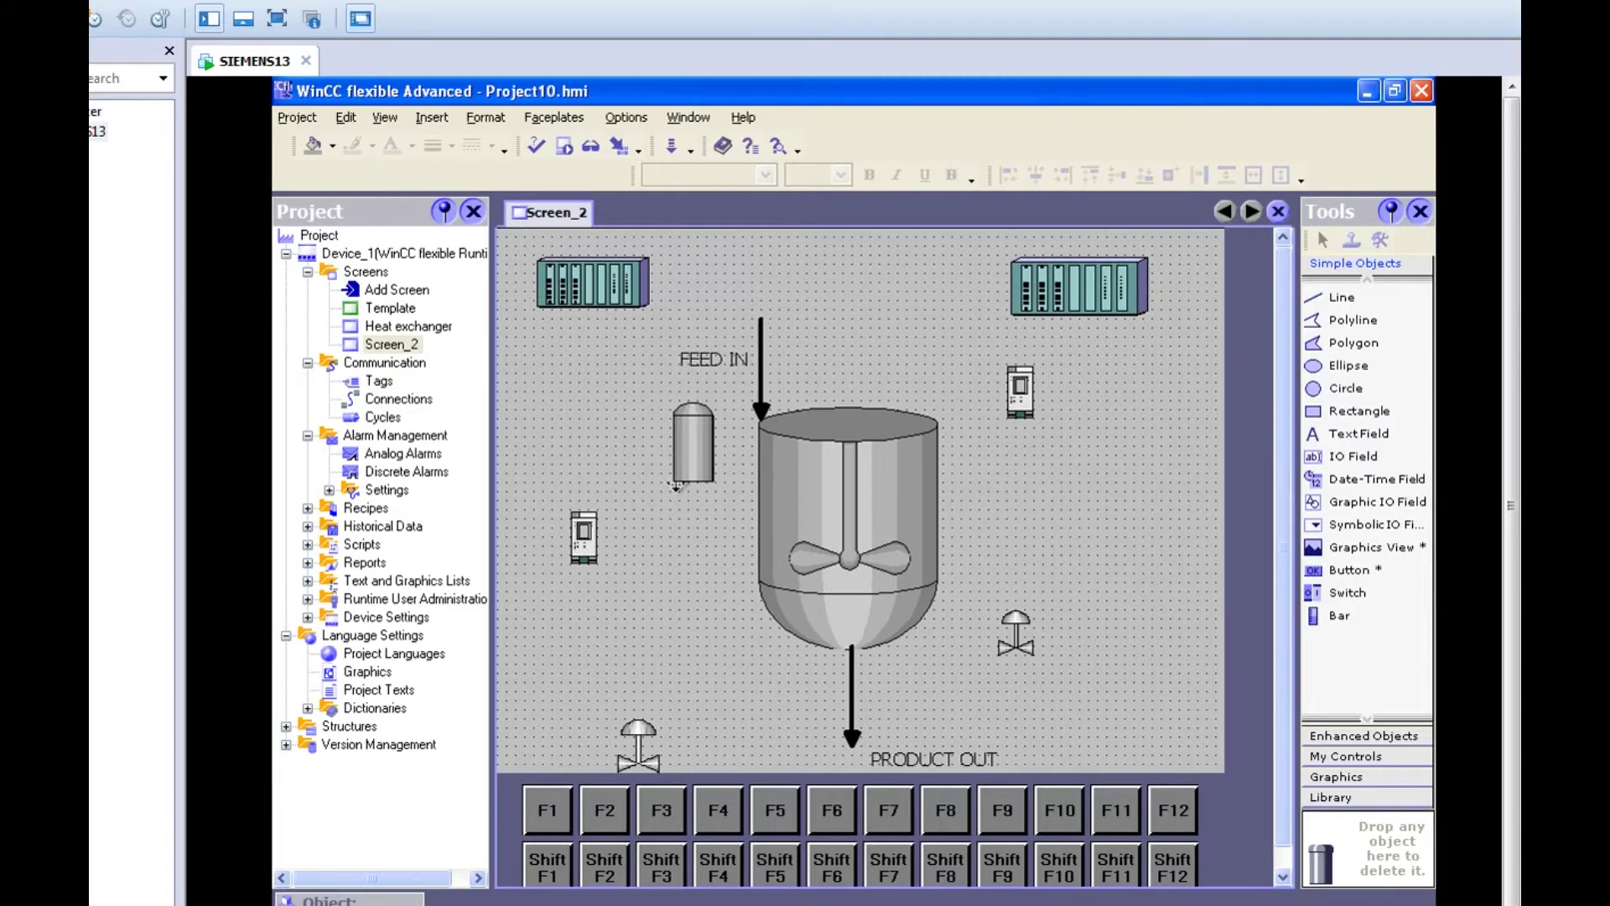
Move the narrow tank down beside the agitator tank and enlarge it
left_click(686, 450)
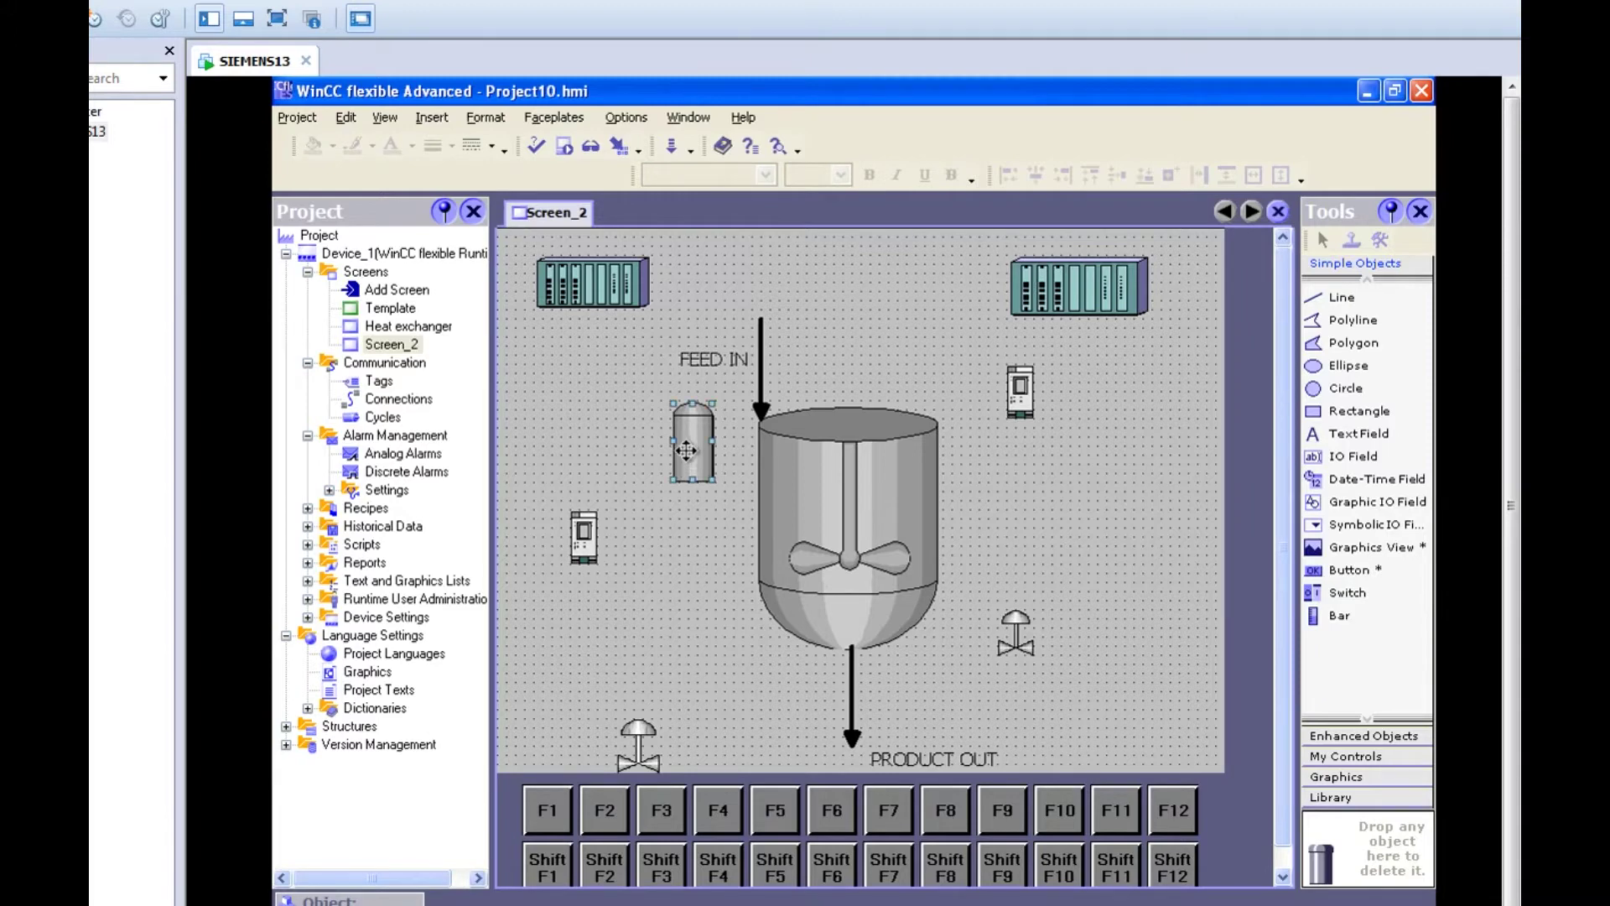
left_click_drag(686, 450, 703, 544)
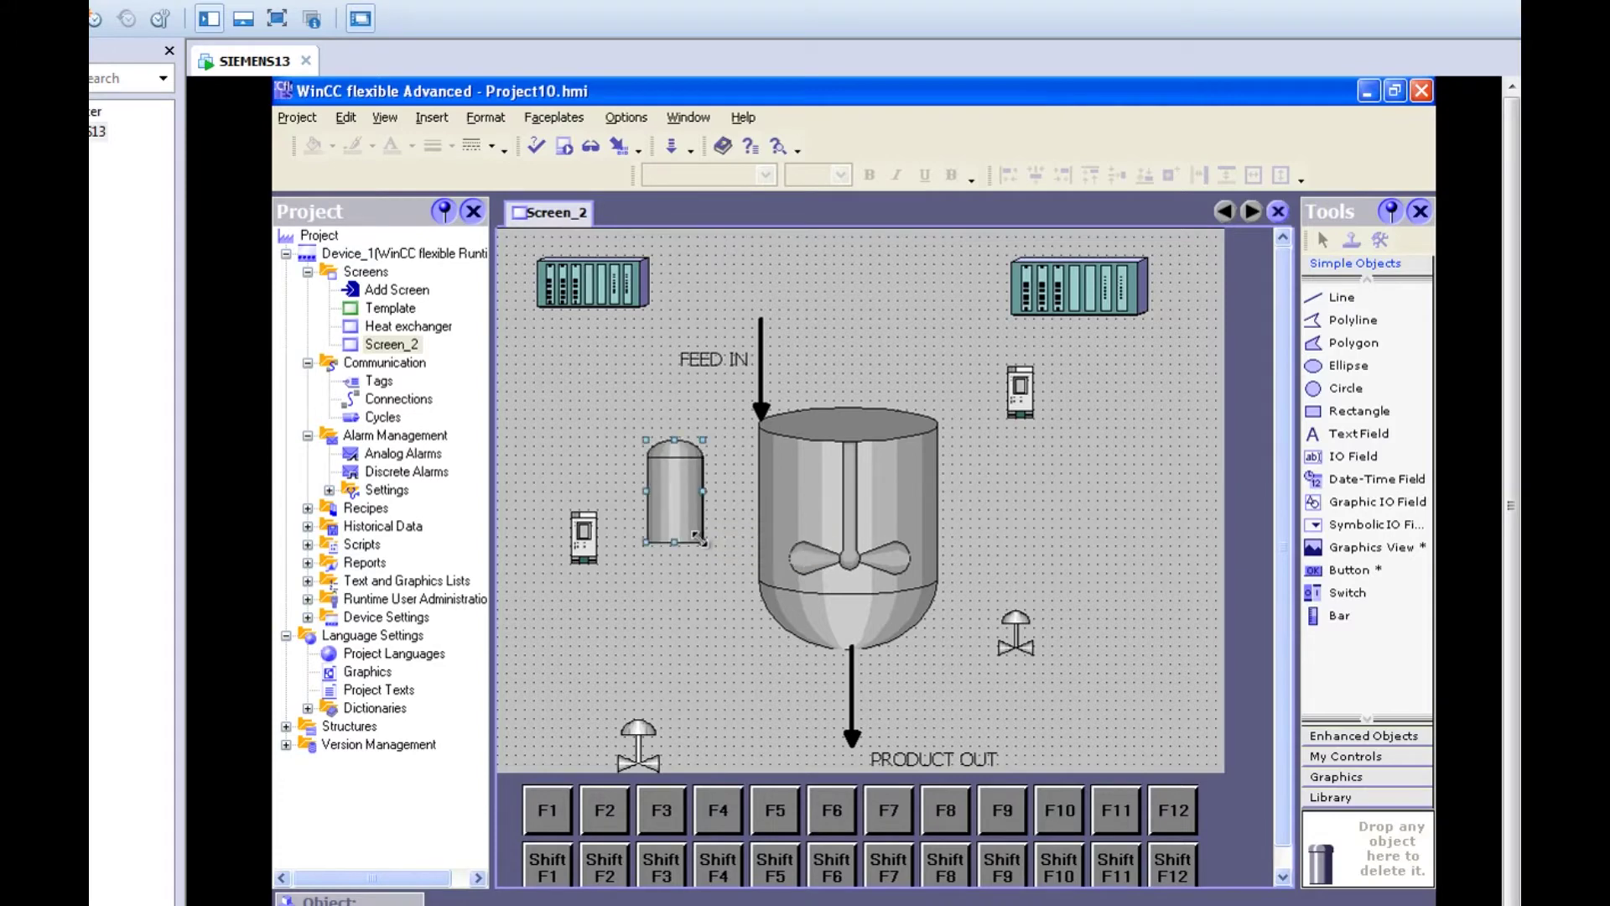
left_click(721, 646)
Draw a horizontal line between the agitator tank's left wall and the narrow tank
left_click(1362, 300)
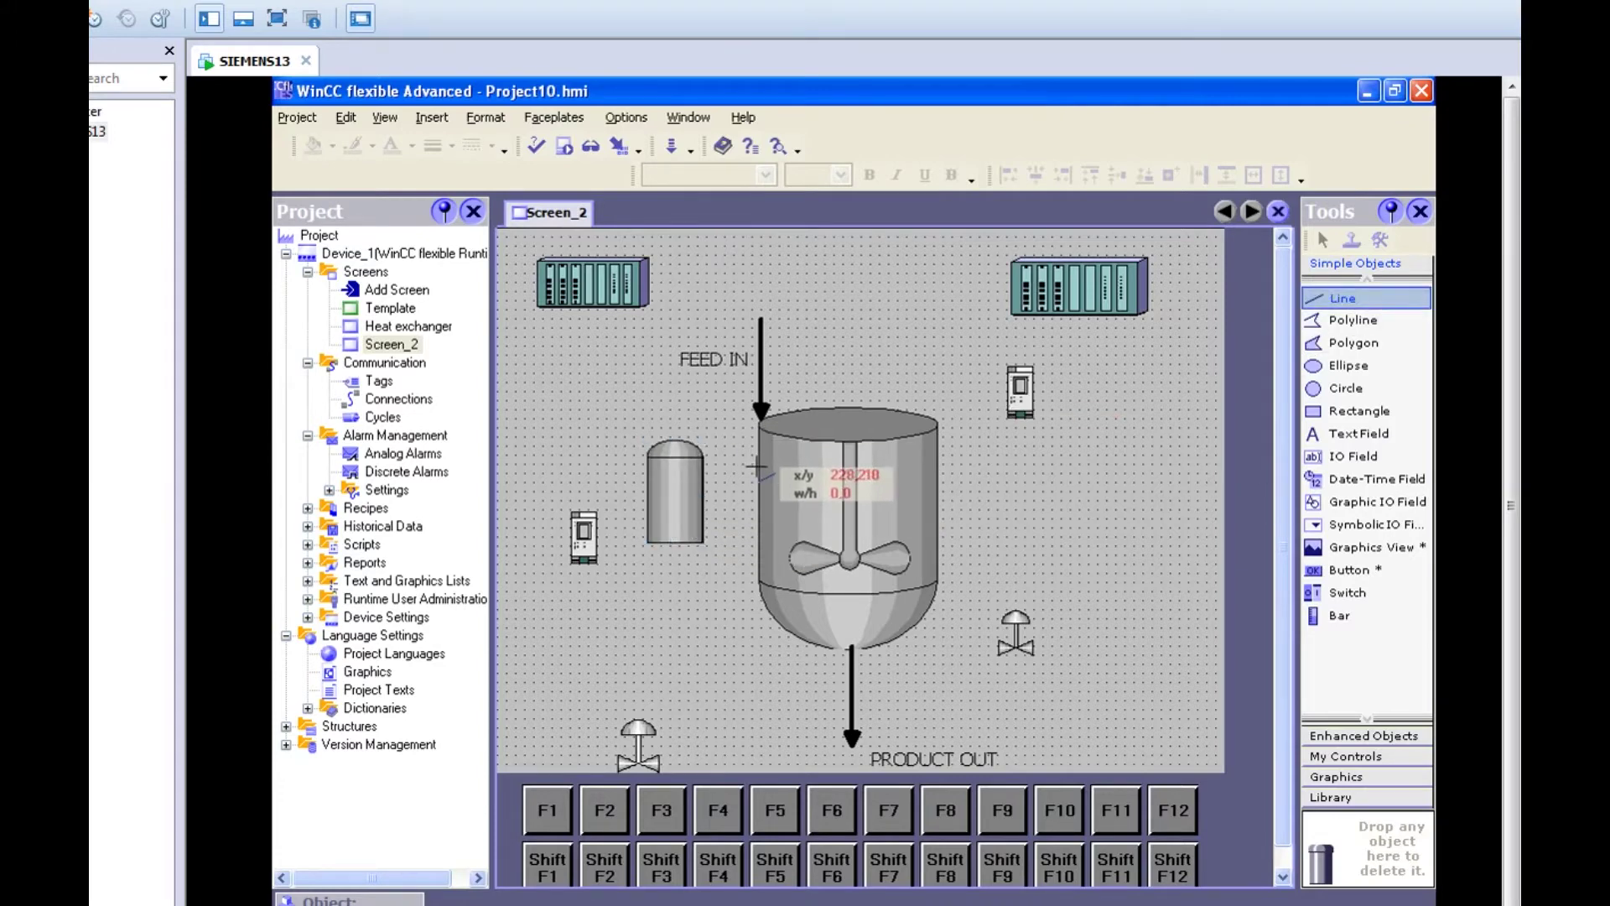
left_click_drag(758, 468, 695, 473)
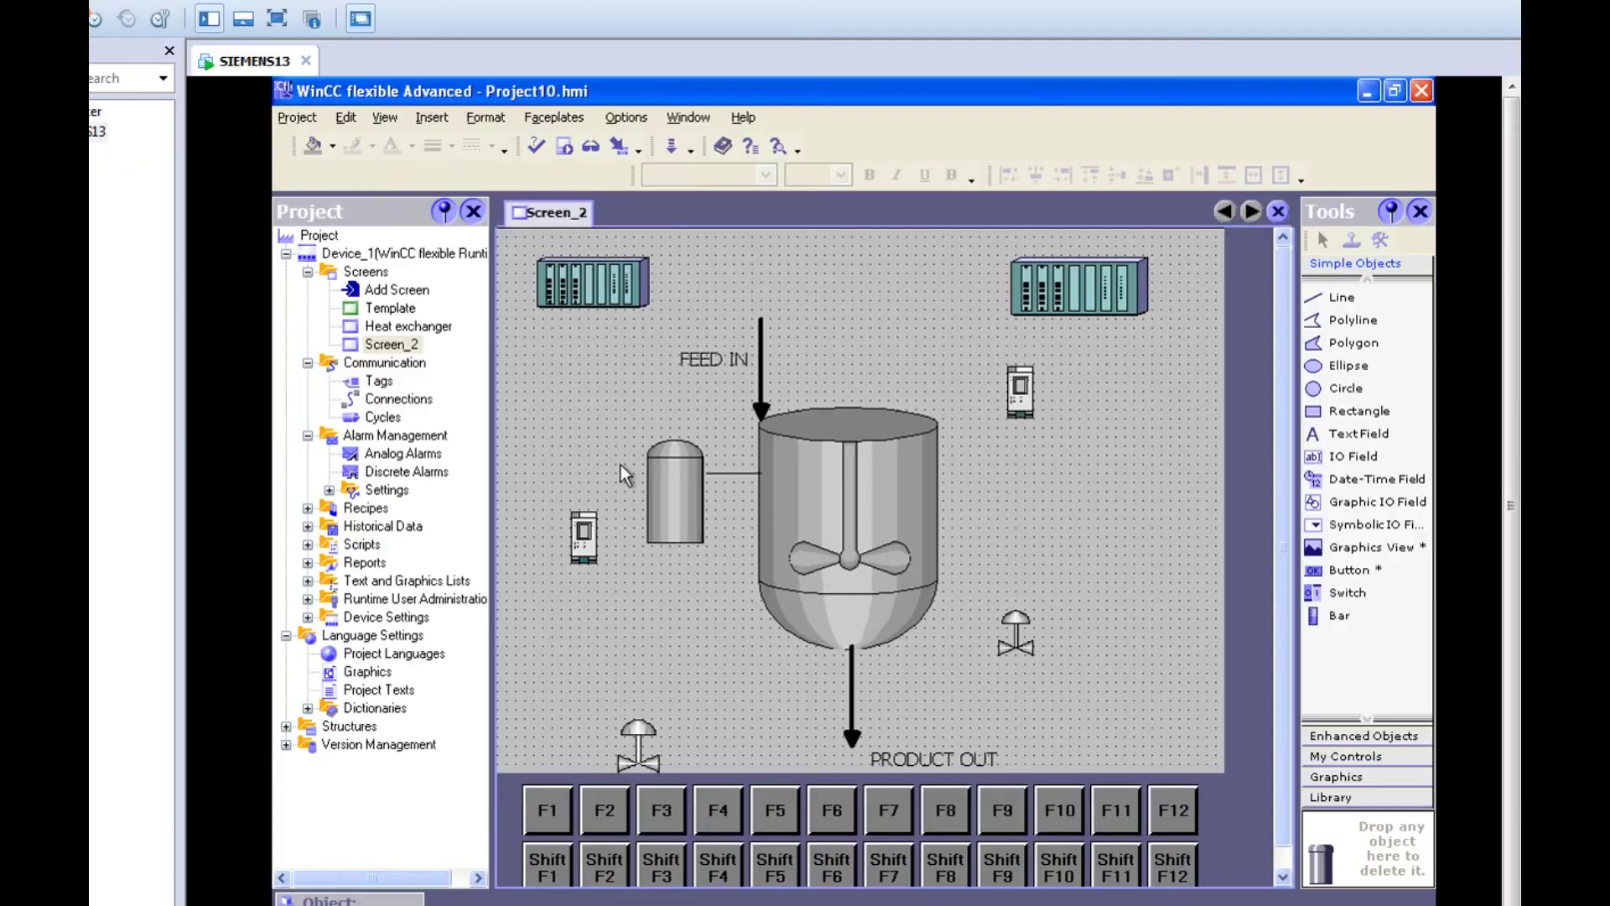
left_click(738, 474)
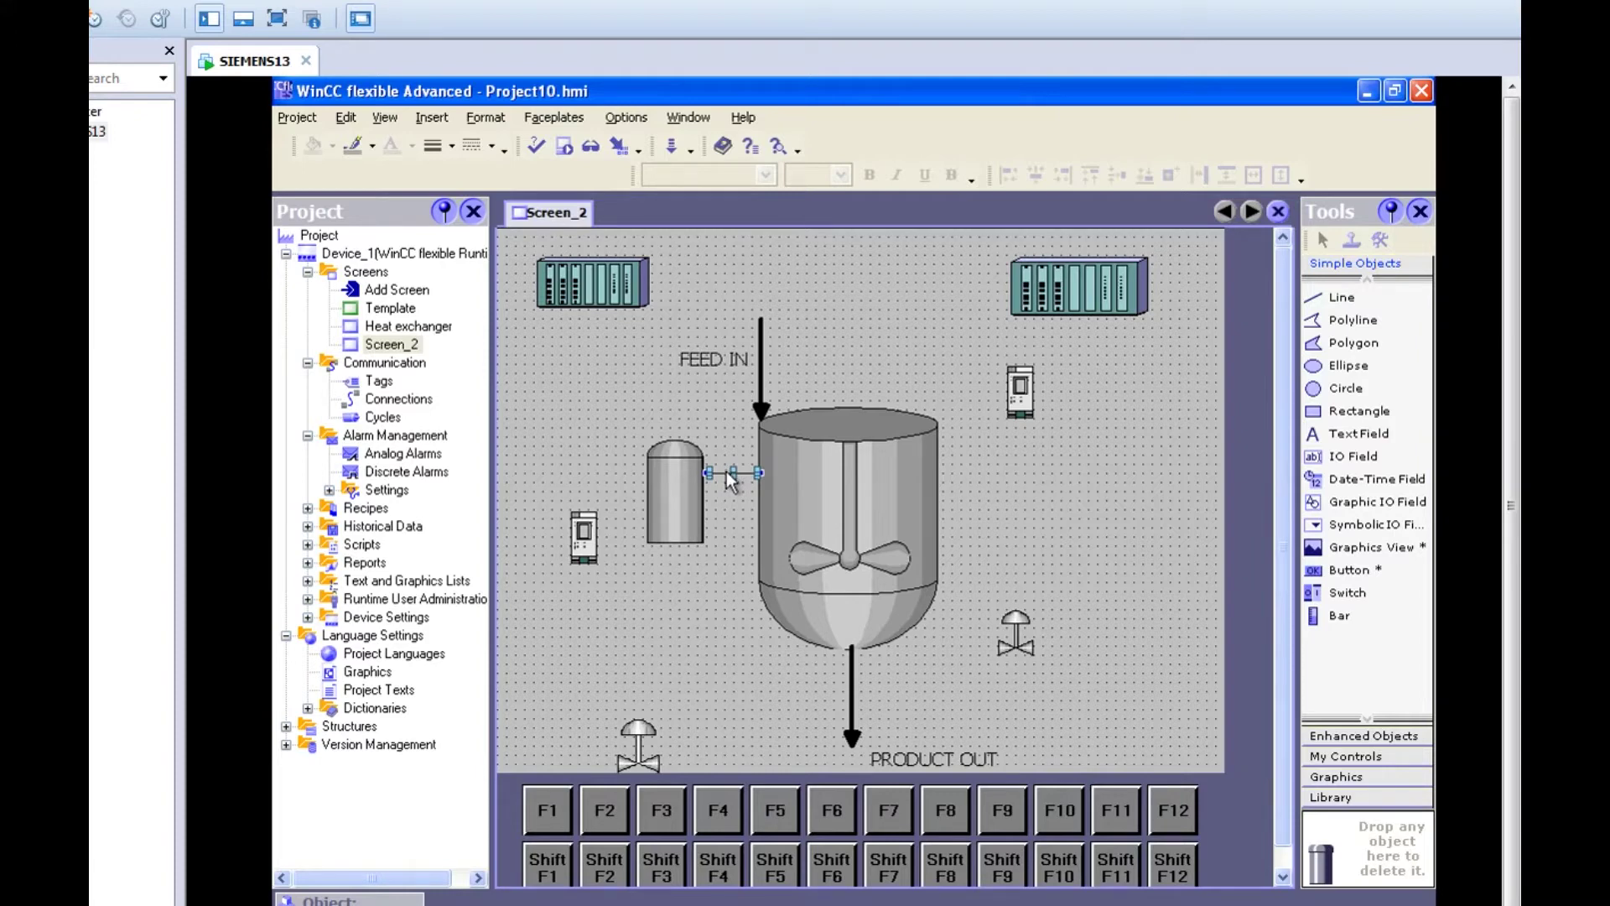
Raise the horizontal line to the agitator tank's rim and extend it left to above the narrow tank's centre
left_click_drag(727, 472, 721, 428)
left_click_drag(709, 427, 676, 427)
left_click(672, 411)
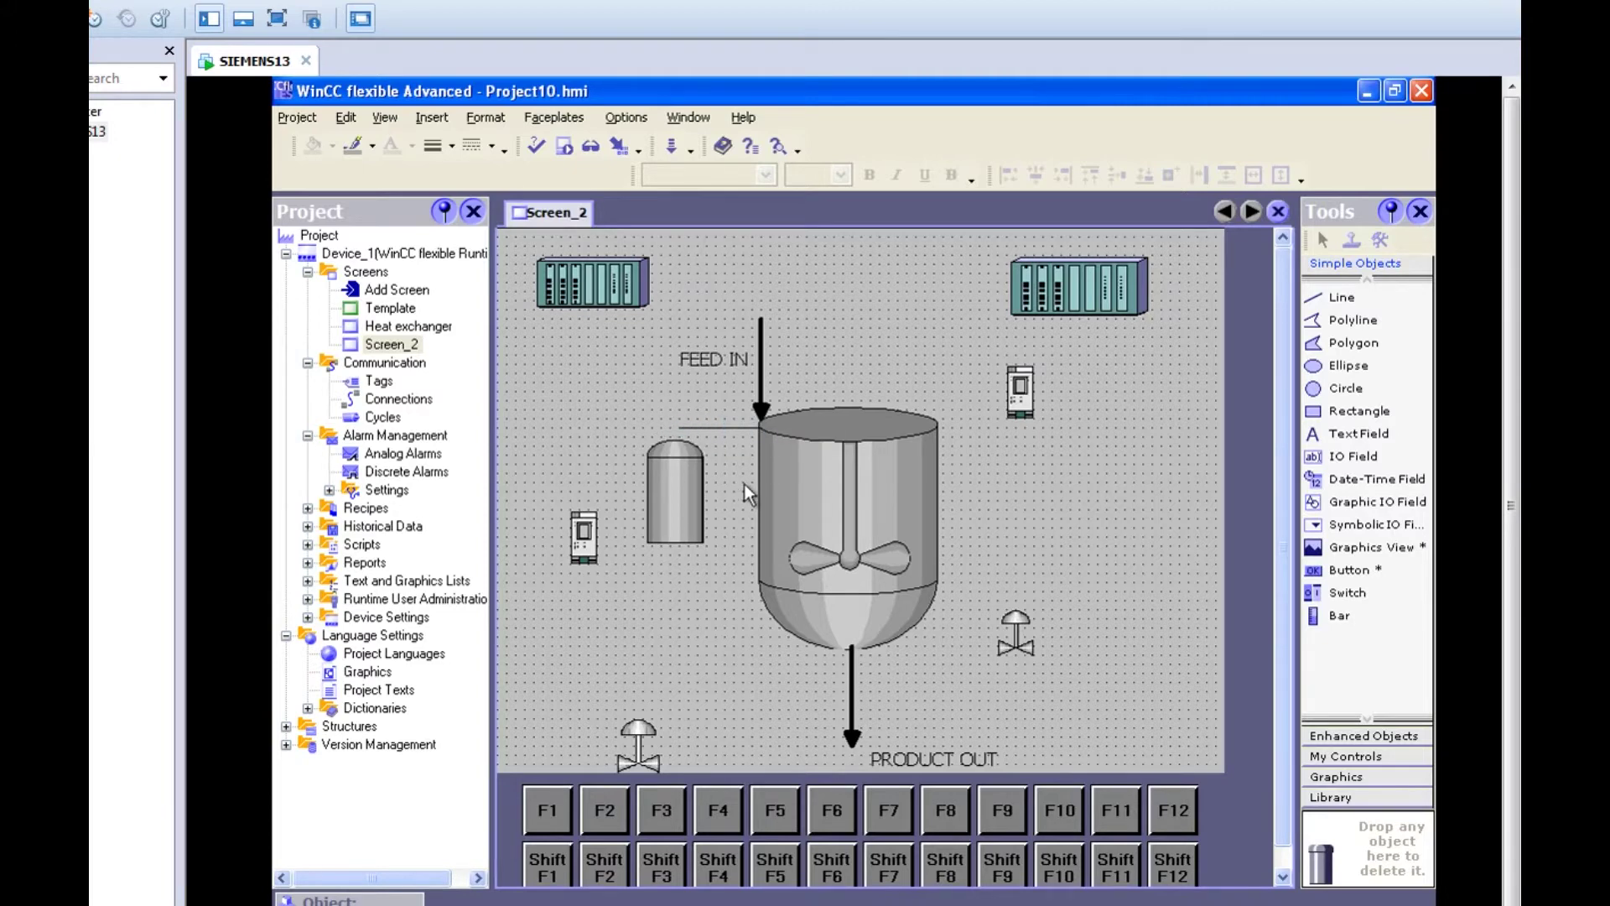
left_click(677, 428)
left_click_drag(682, 432, 682, 419)
left_click(730, 458)
Draw a short vertical line joining the horizontal line's left end to the top of the narrow tank
left_click(1373, 305)
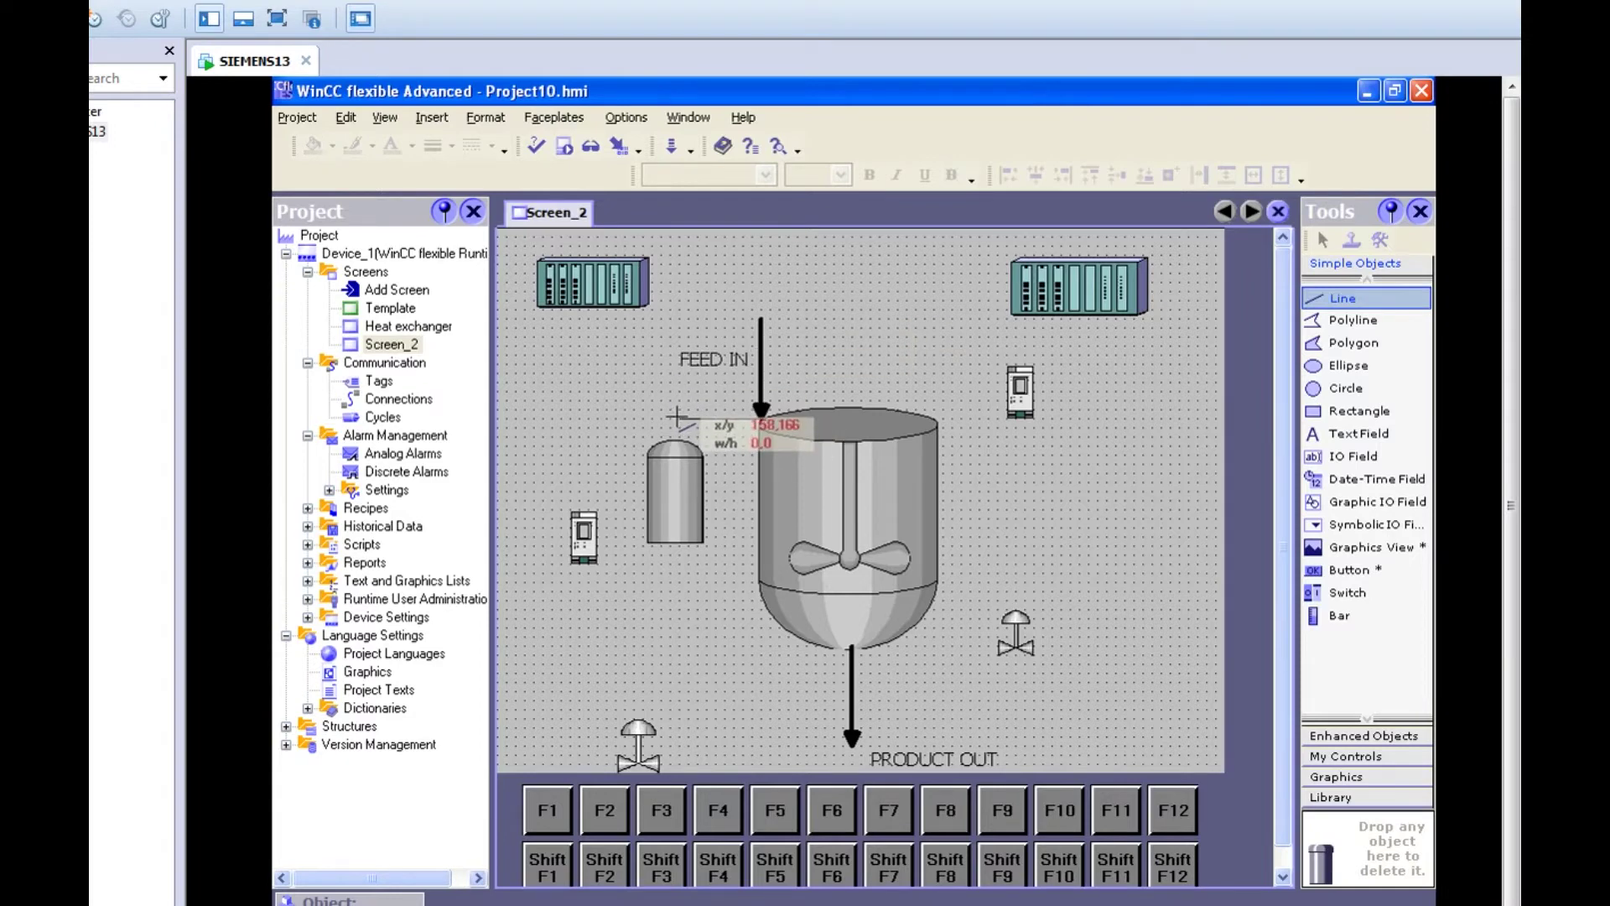
left_click_drag(678, 419, 677, 439)
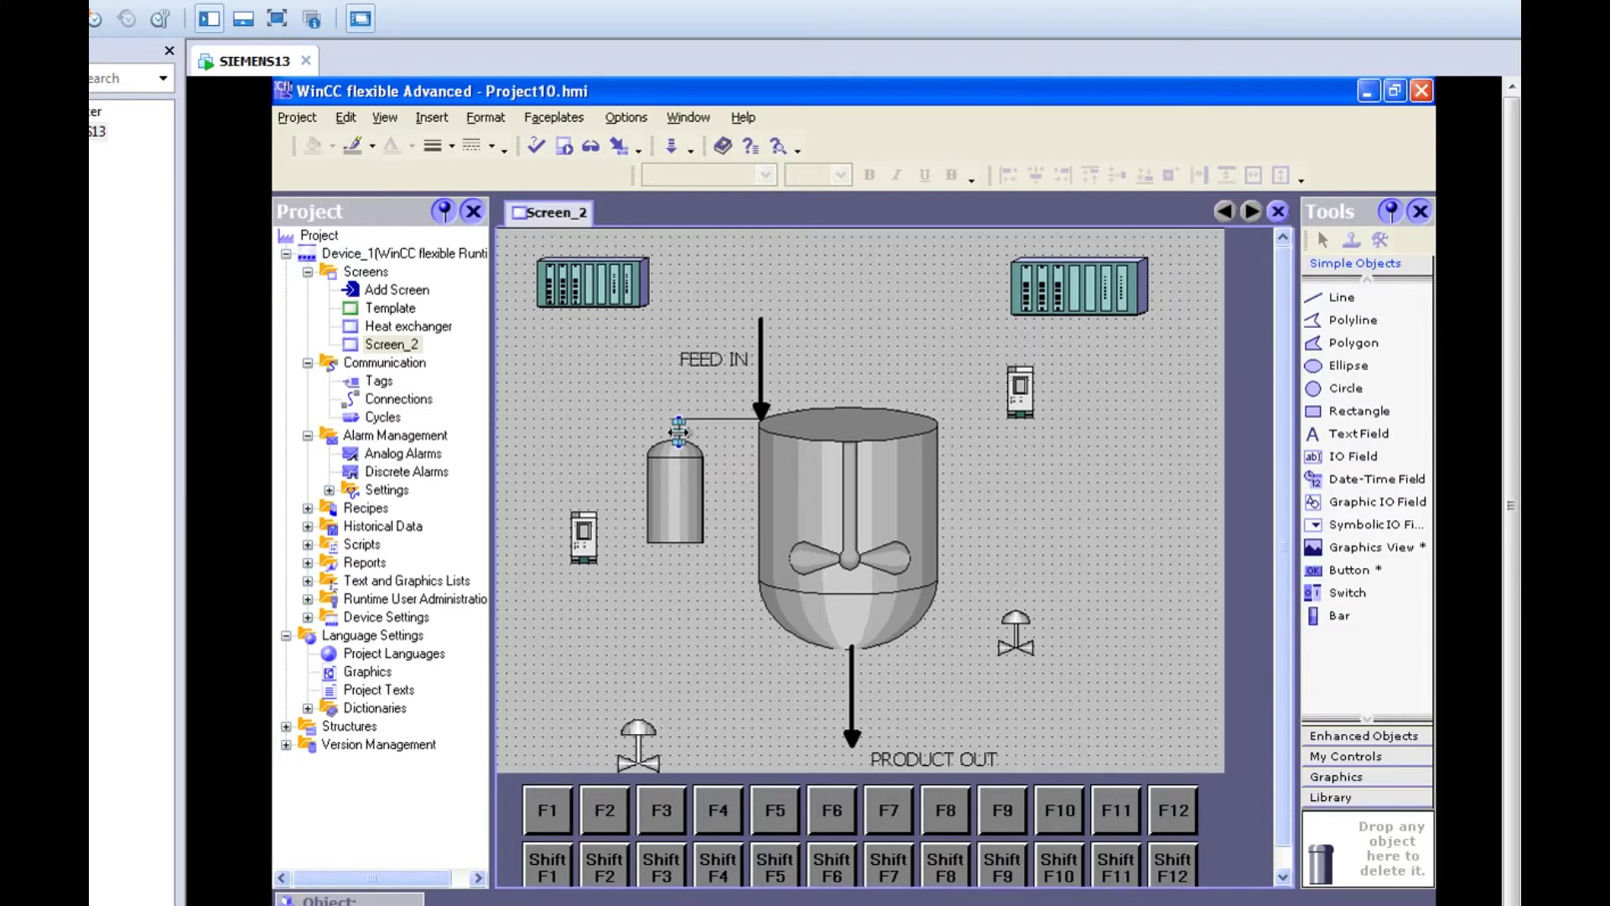
left_click(723, 475)
Set the short vertical line above the narrow tank to width 4 with an arrow as its line end
double_click(678, 430)
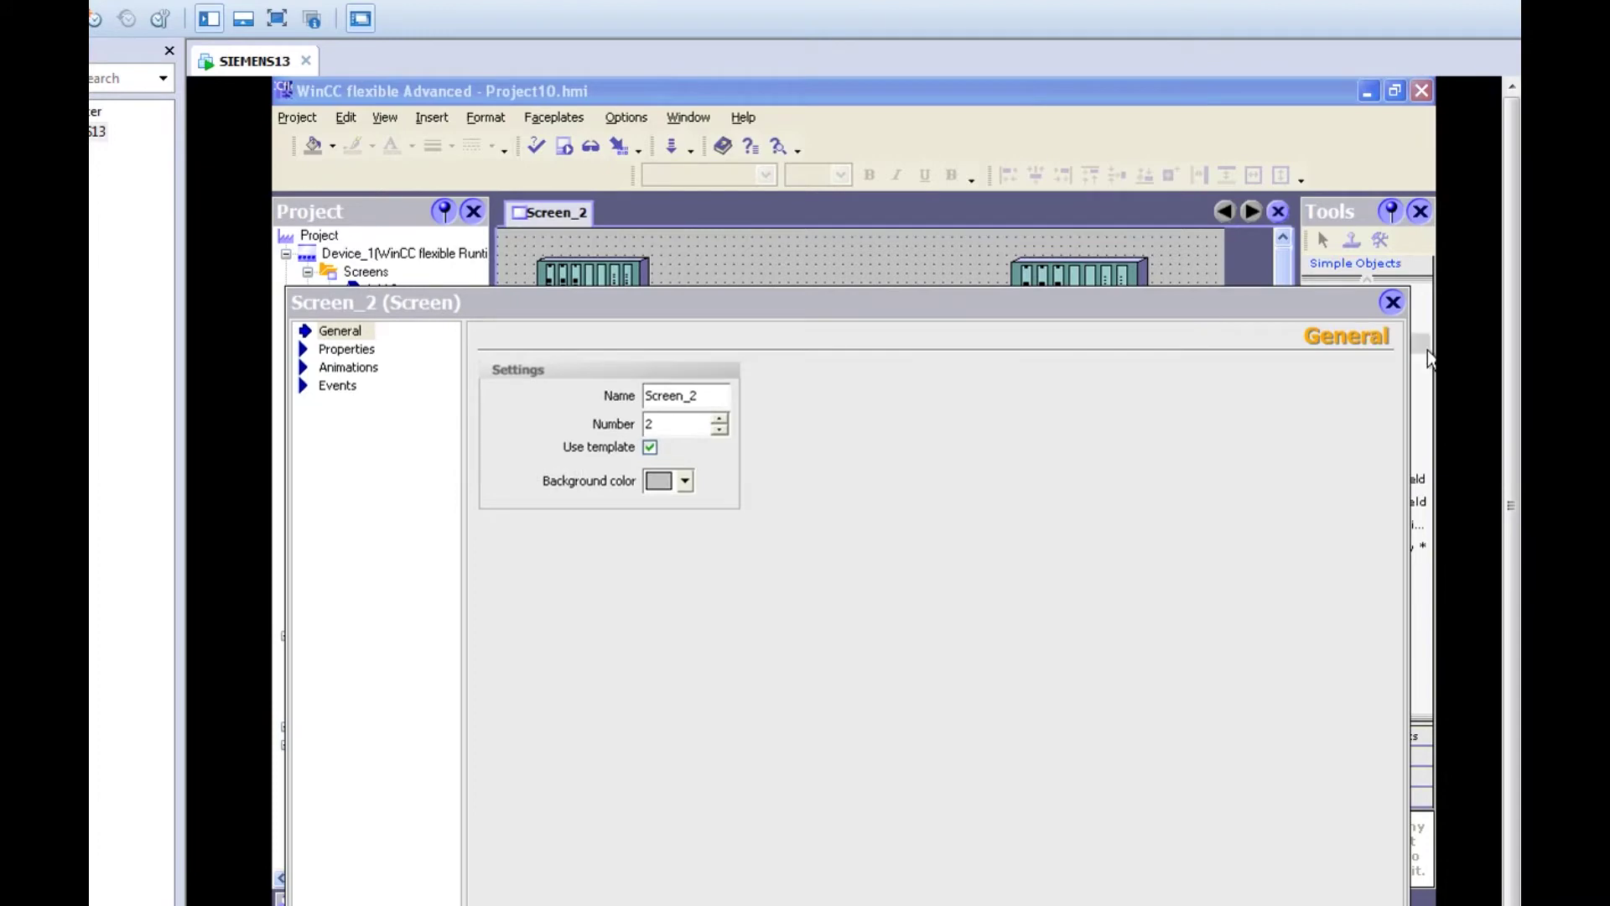
left_click(1393, 305)
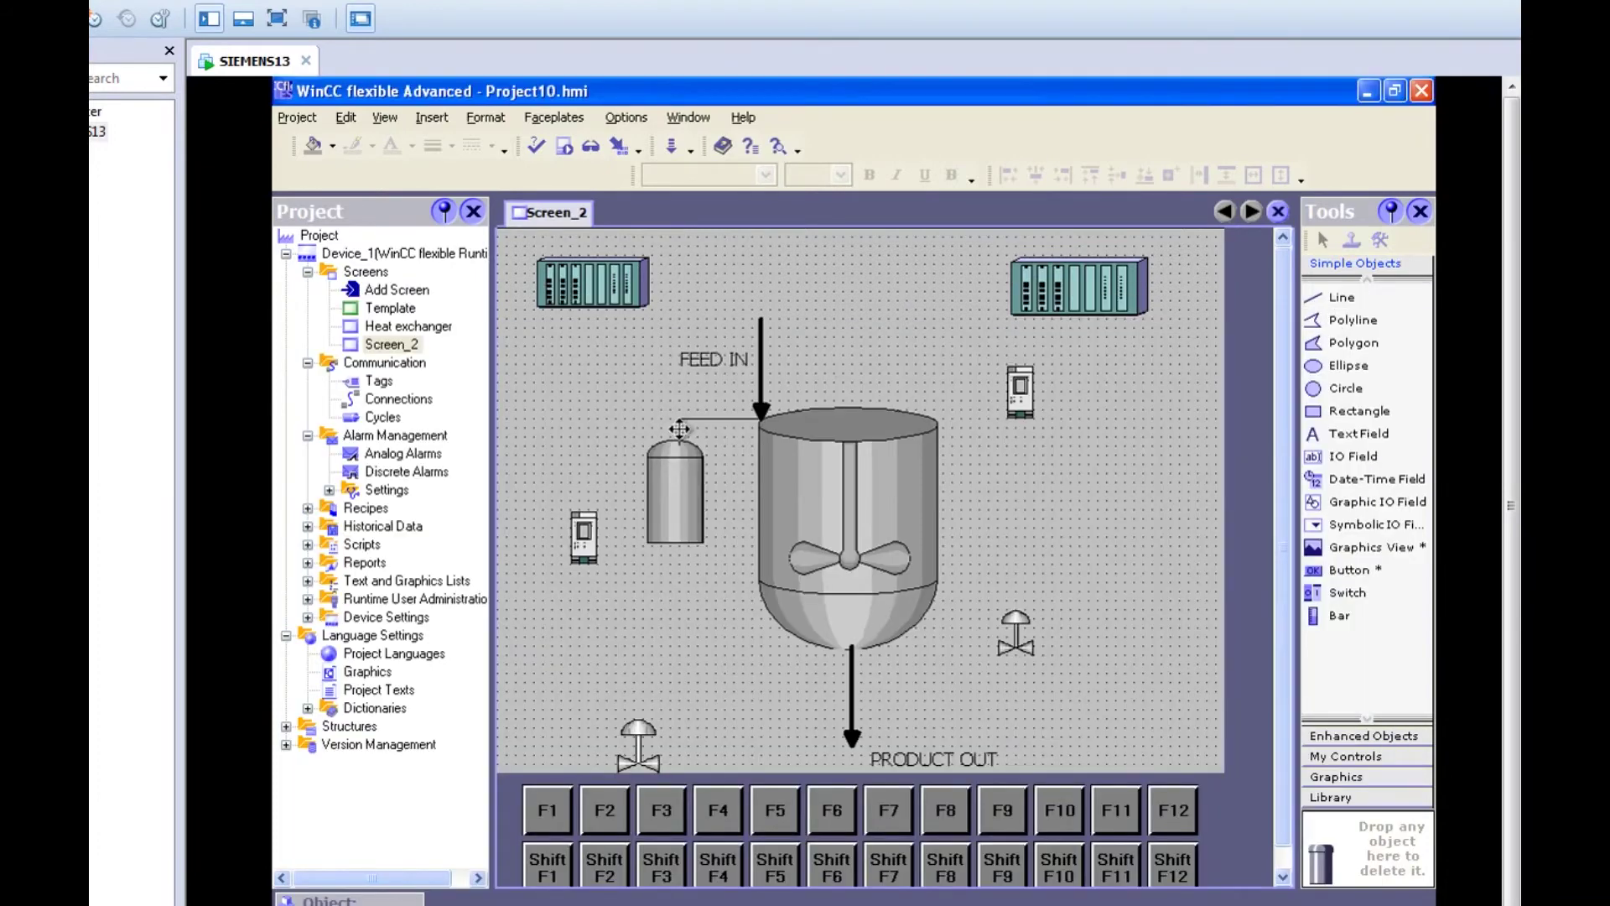
double_click(679, 426)
left_click(930, 391)
left_click(931, 391)
left_click(1004, 482)
left_click(958, 524)
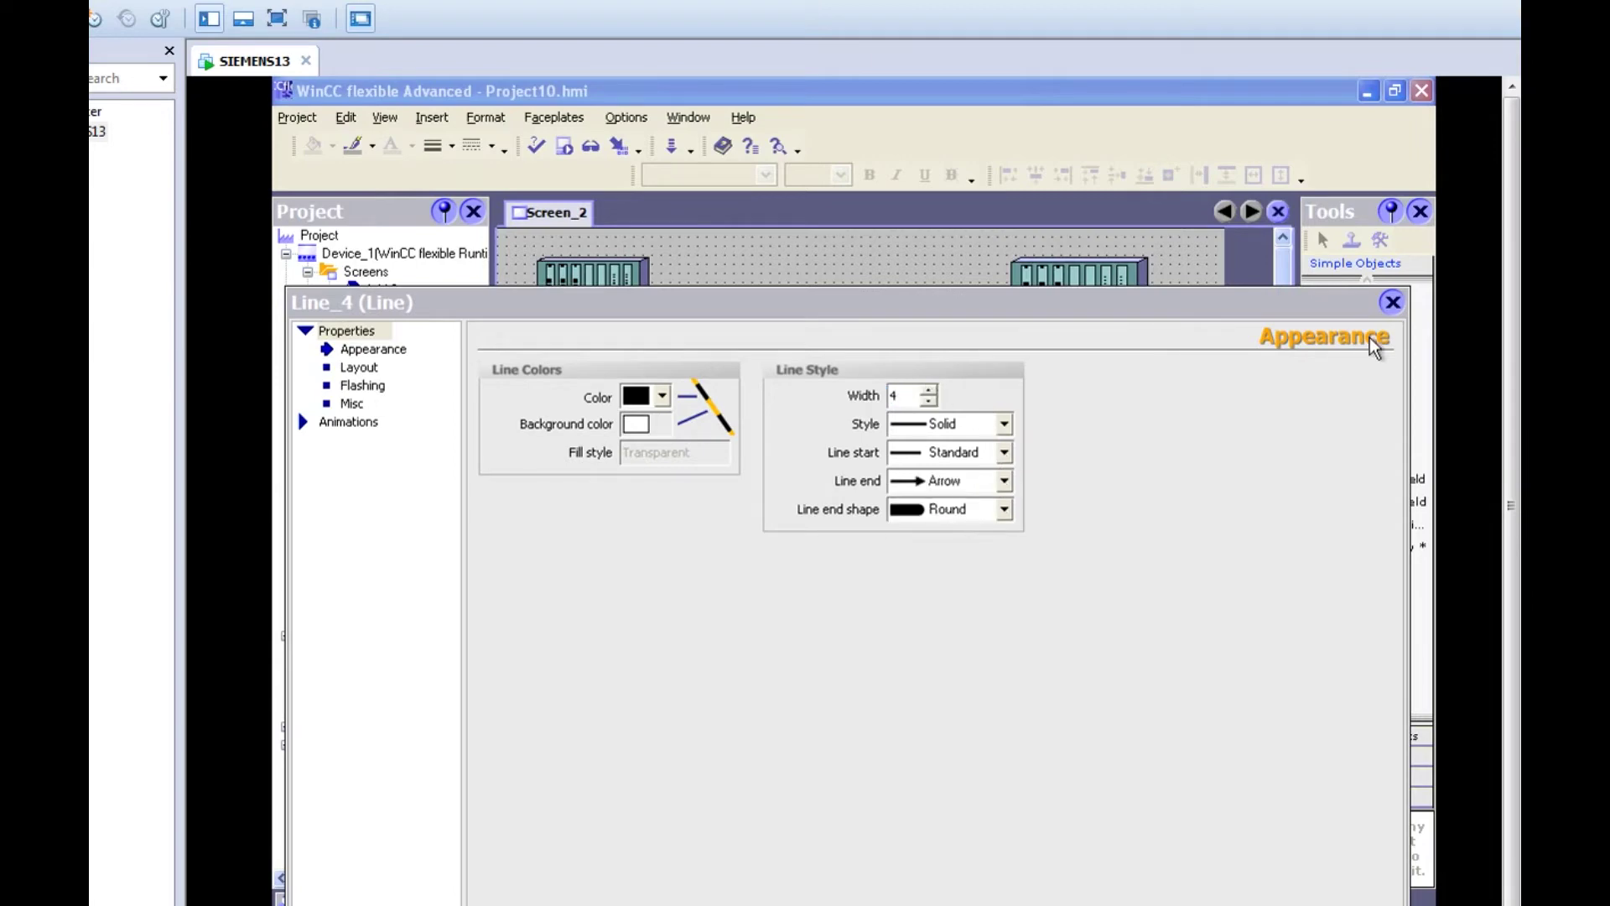
left_click(1394, 302)
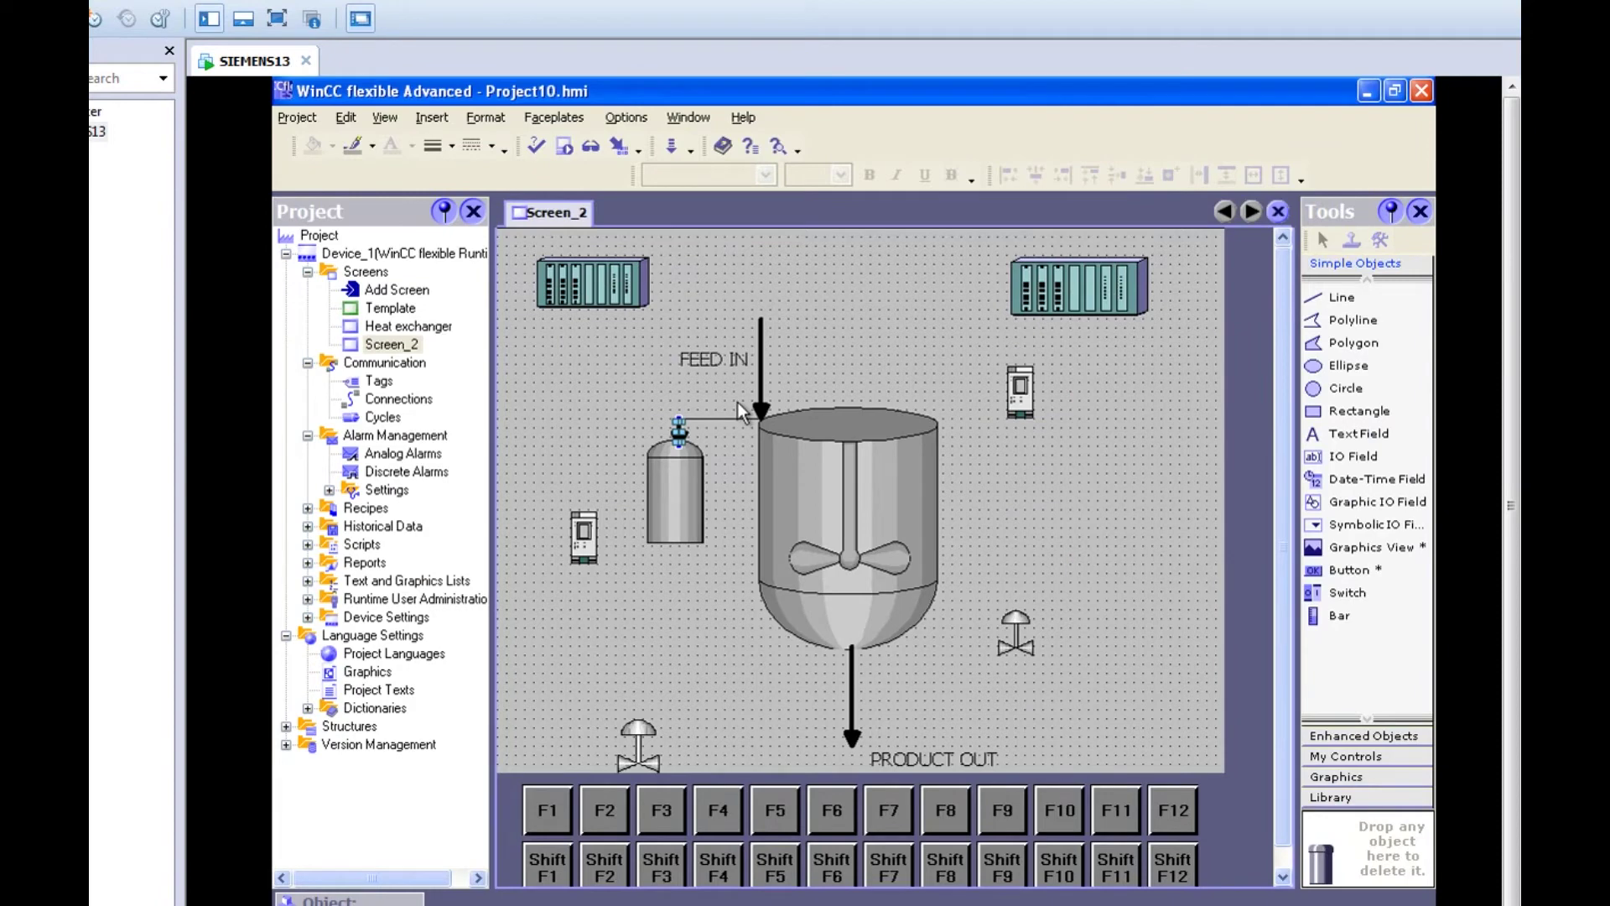
Thicken the horizontal line between the agitator tank's rim and the narrow tank to match the arrow lines
double_click(732, 417)
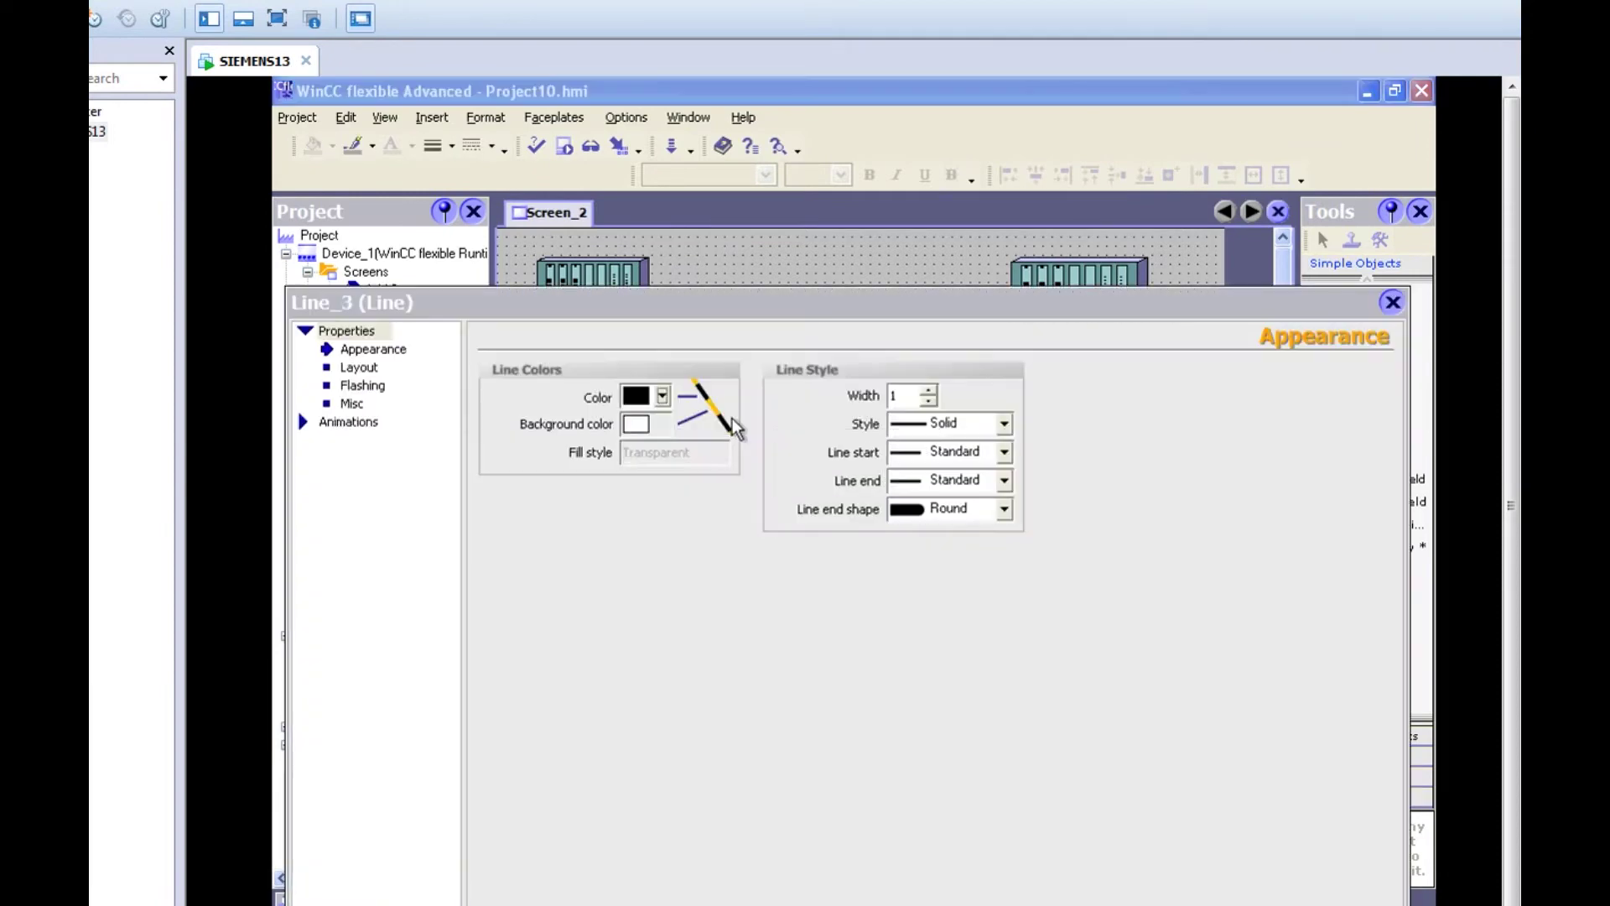
left_click(926, 393)
left_click(1394, 302)
left_click(1119, 545)
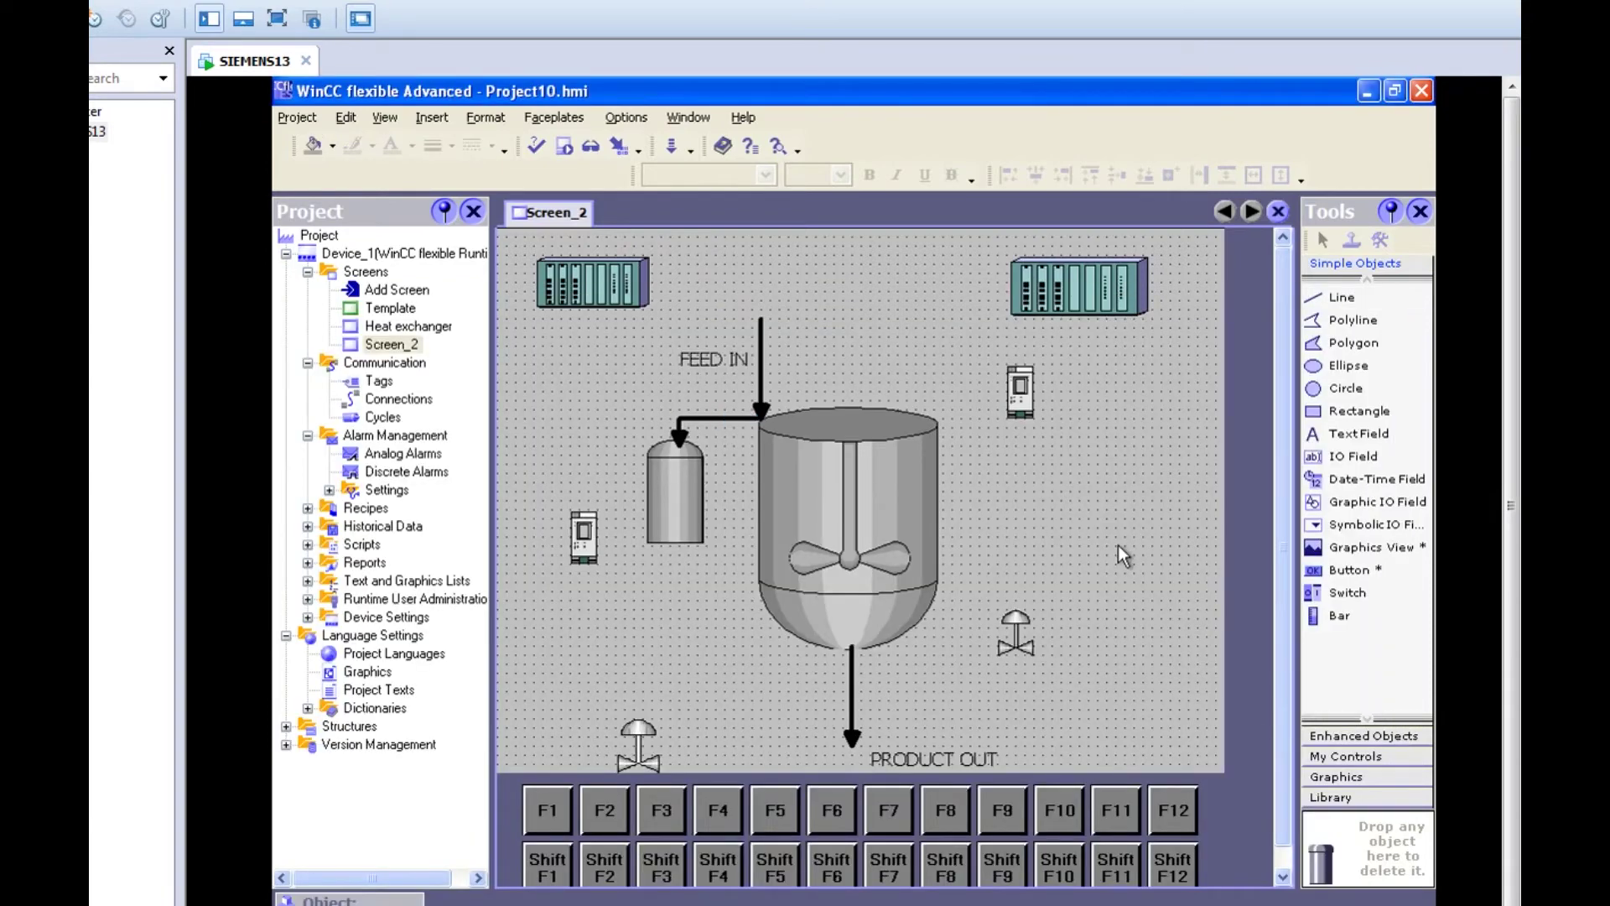
Lower the narrow tank slightly so its top sits just below the arrowhead, and check the layout against the reference process diagram
left_click(667, 493)
left_click_drag(666, 493, 671, 501)
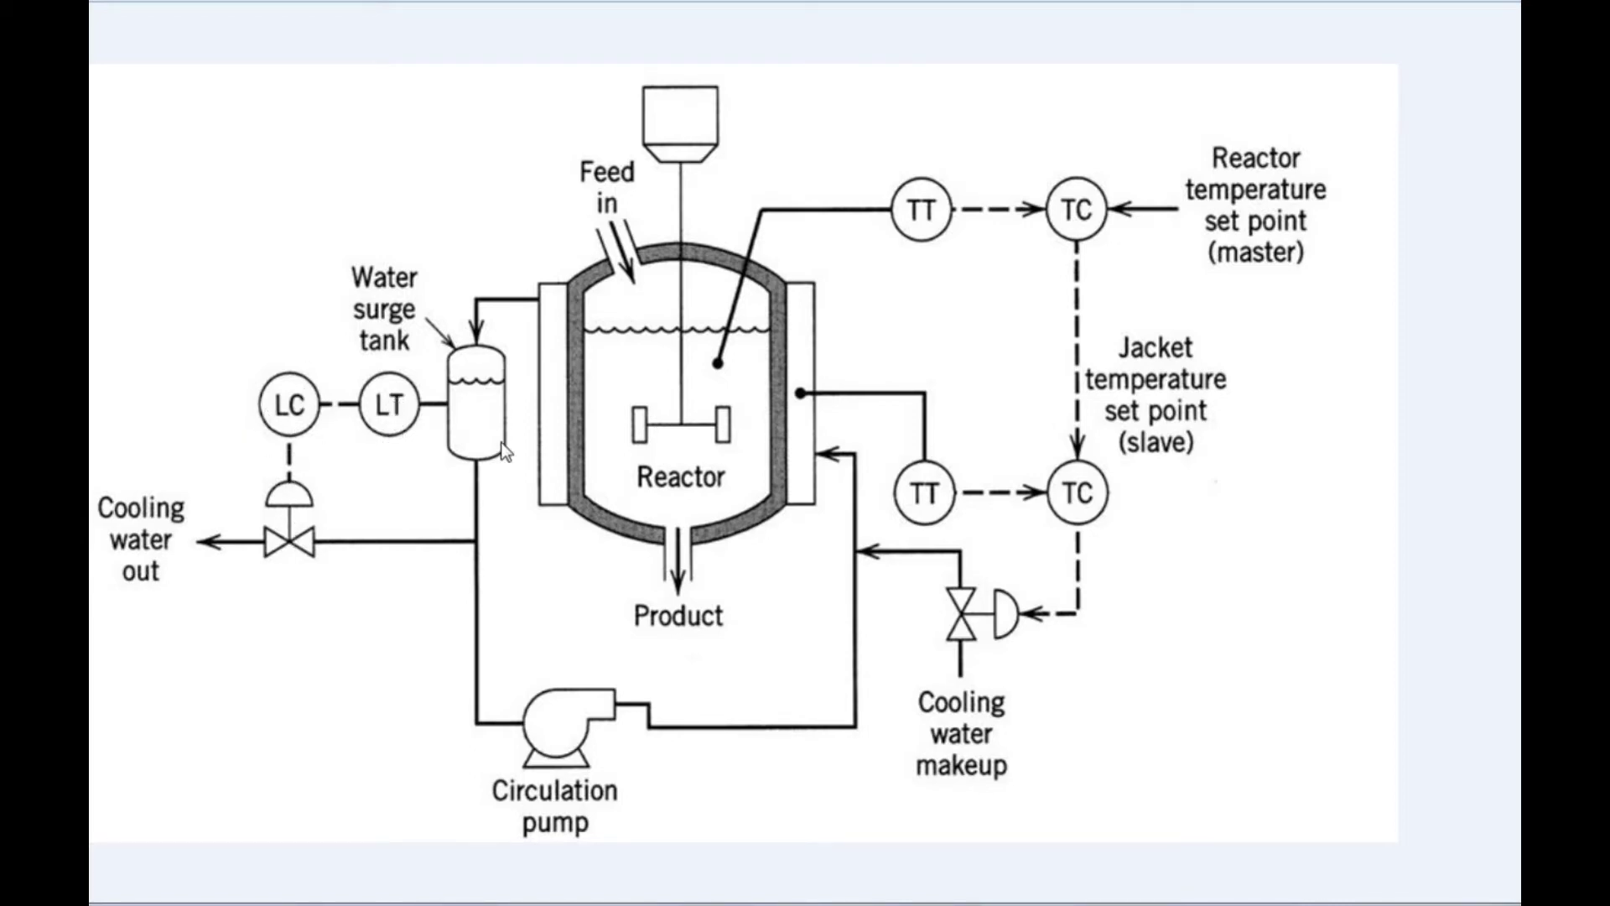
key("alt+Tab")
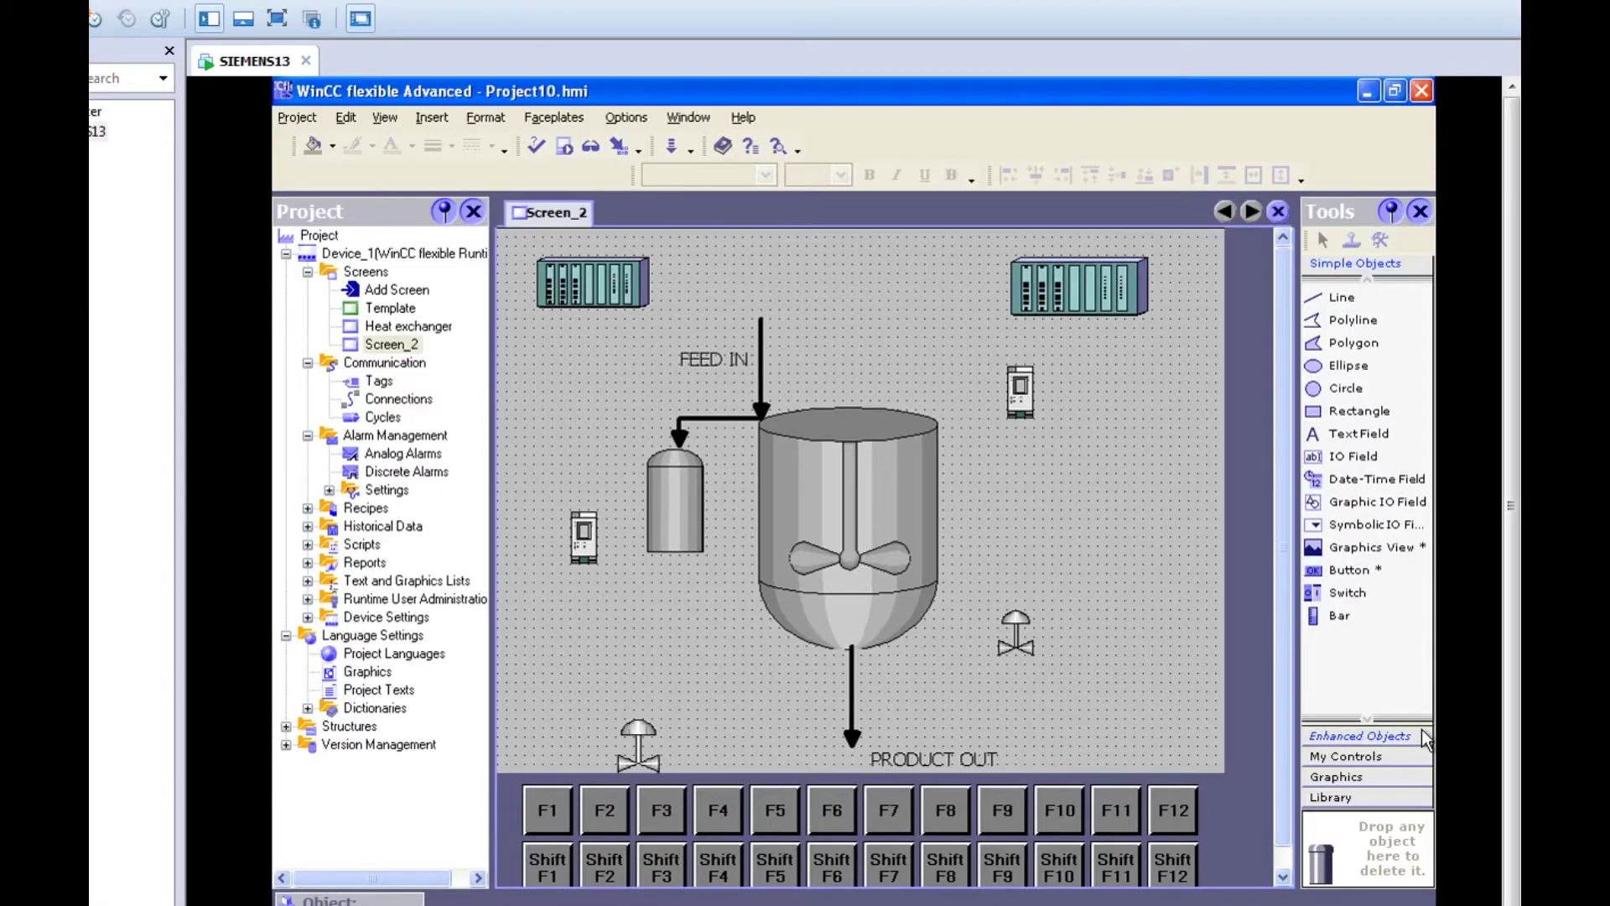
key("alt+Tab")
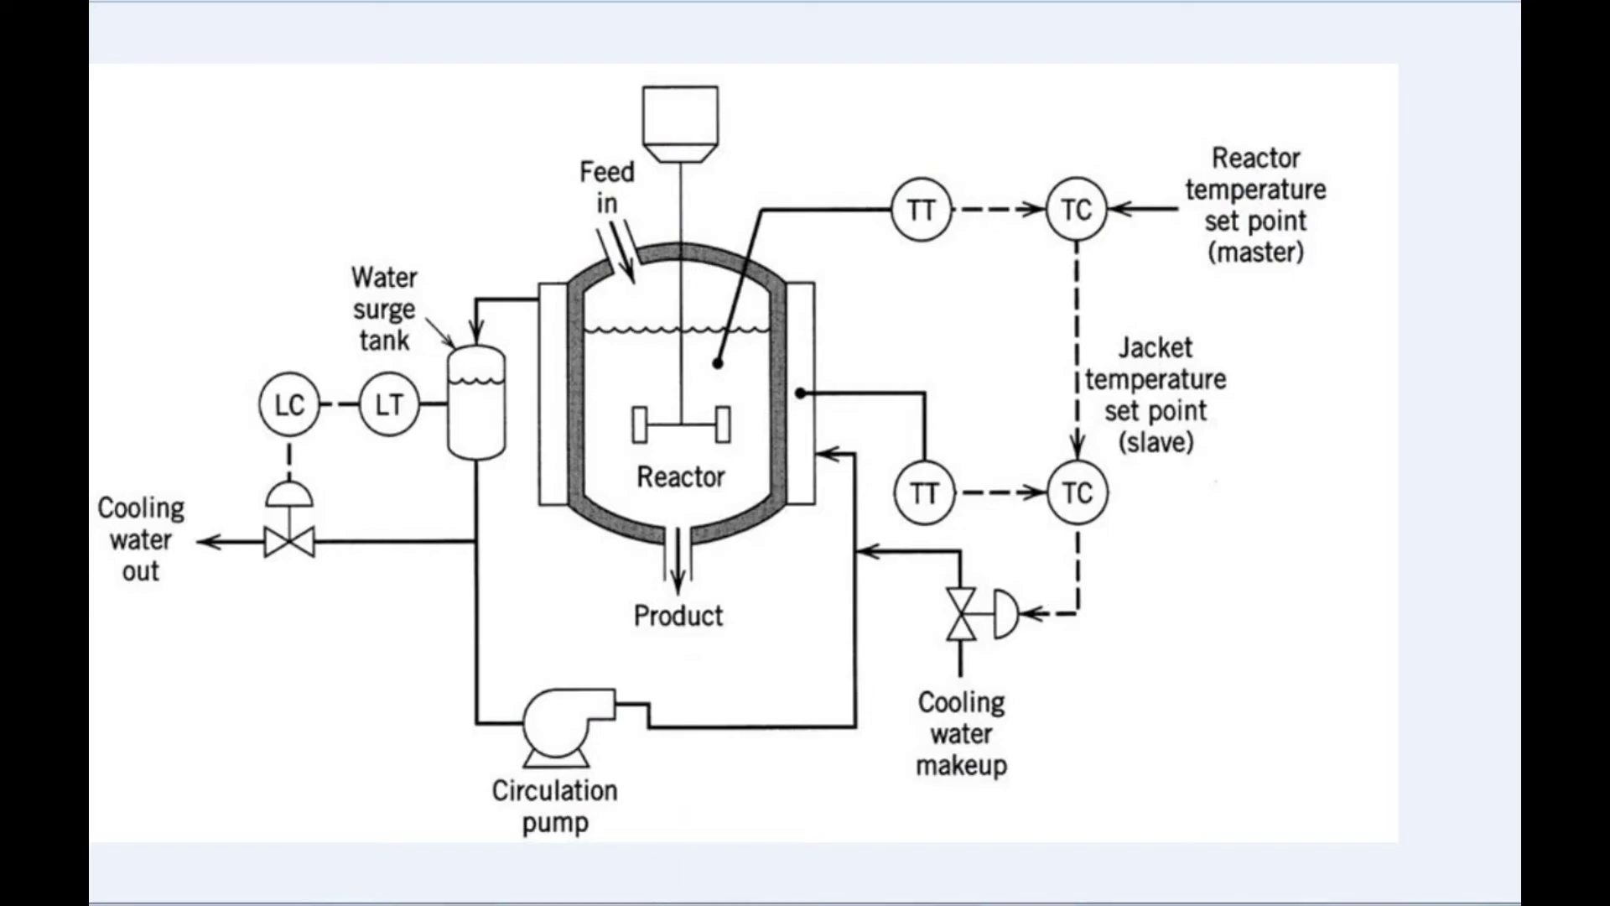
key("alt+Tab")
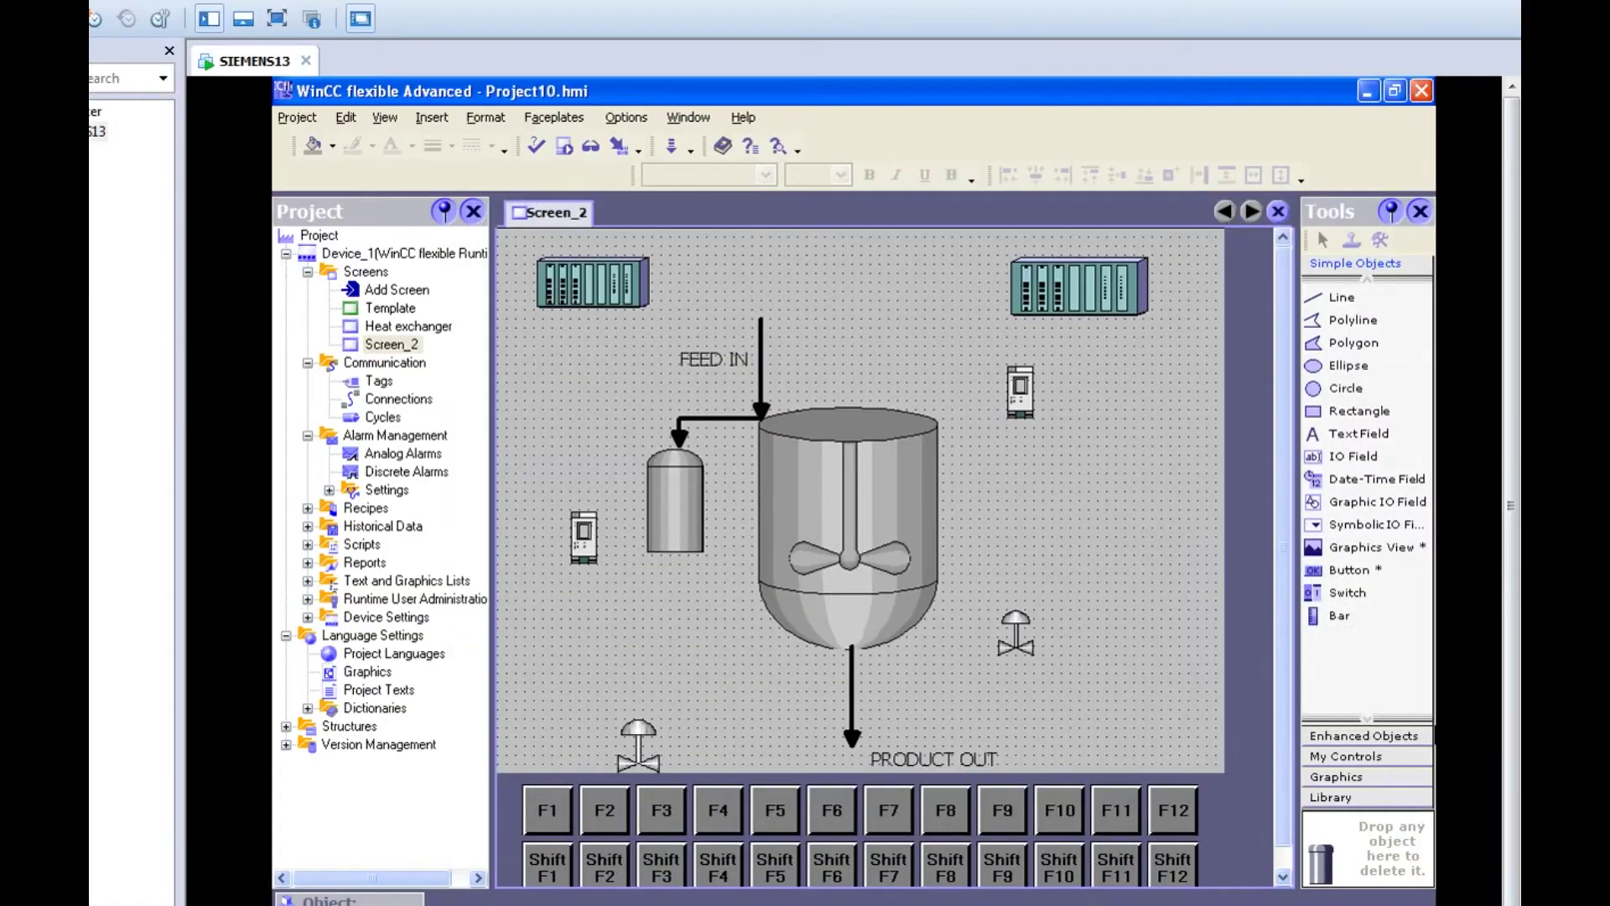
Draw a horizontal line from the narrow tank's left wall to the transmitter beside it
left_click(1364, 297)
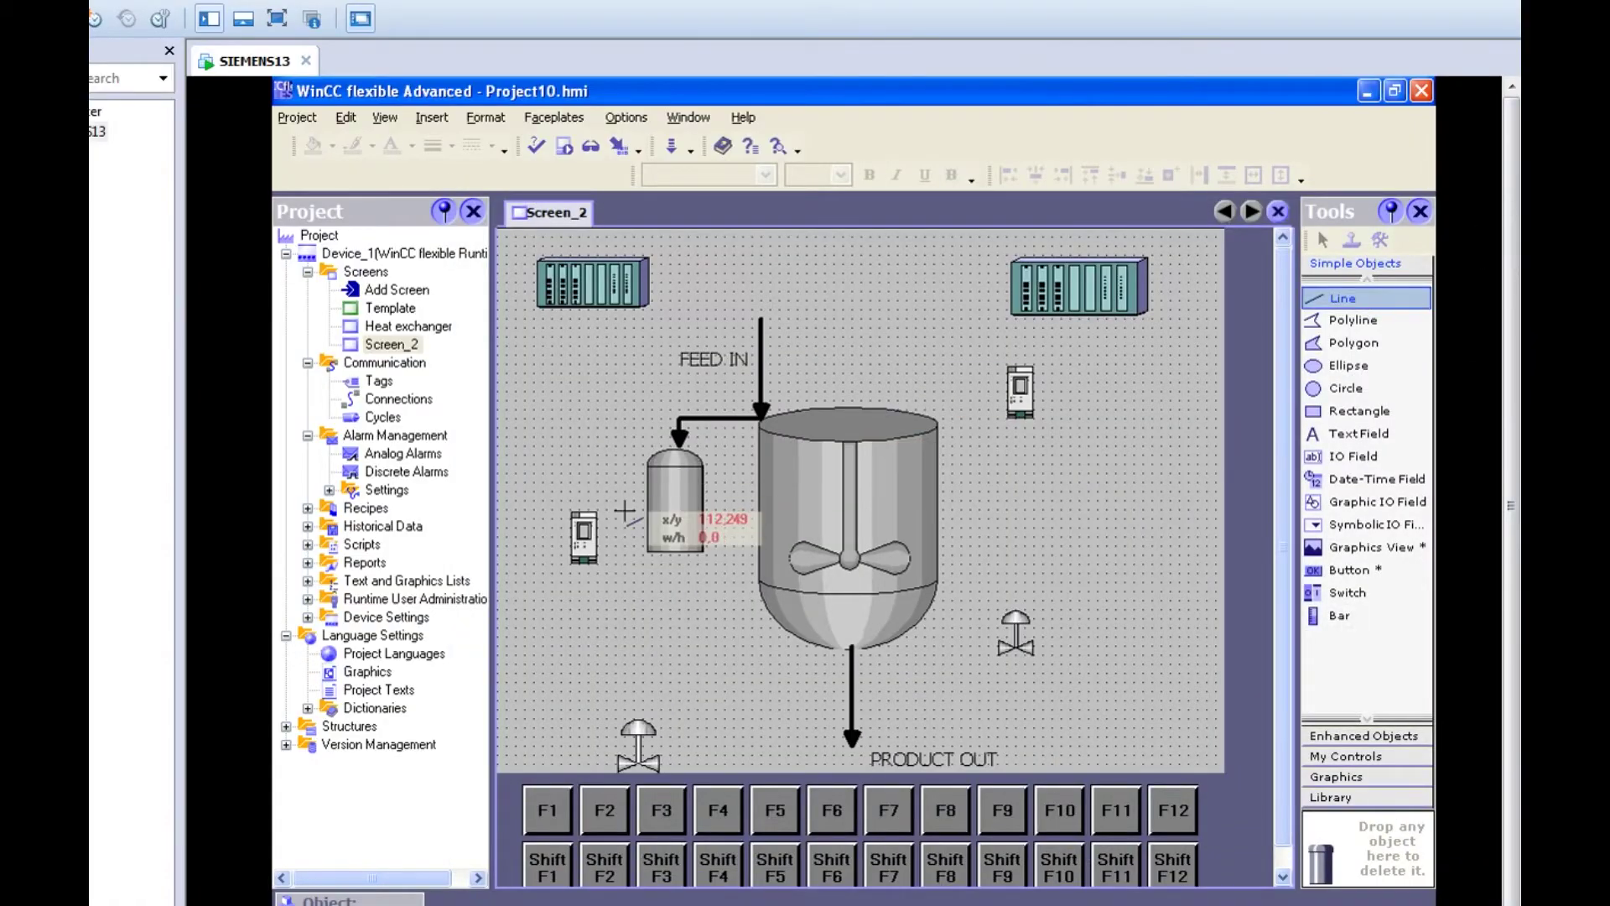
left_click_drag(646, 529, 596, 528)
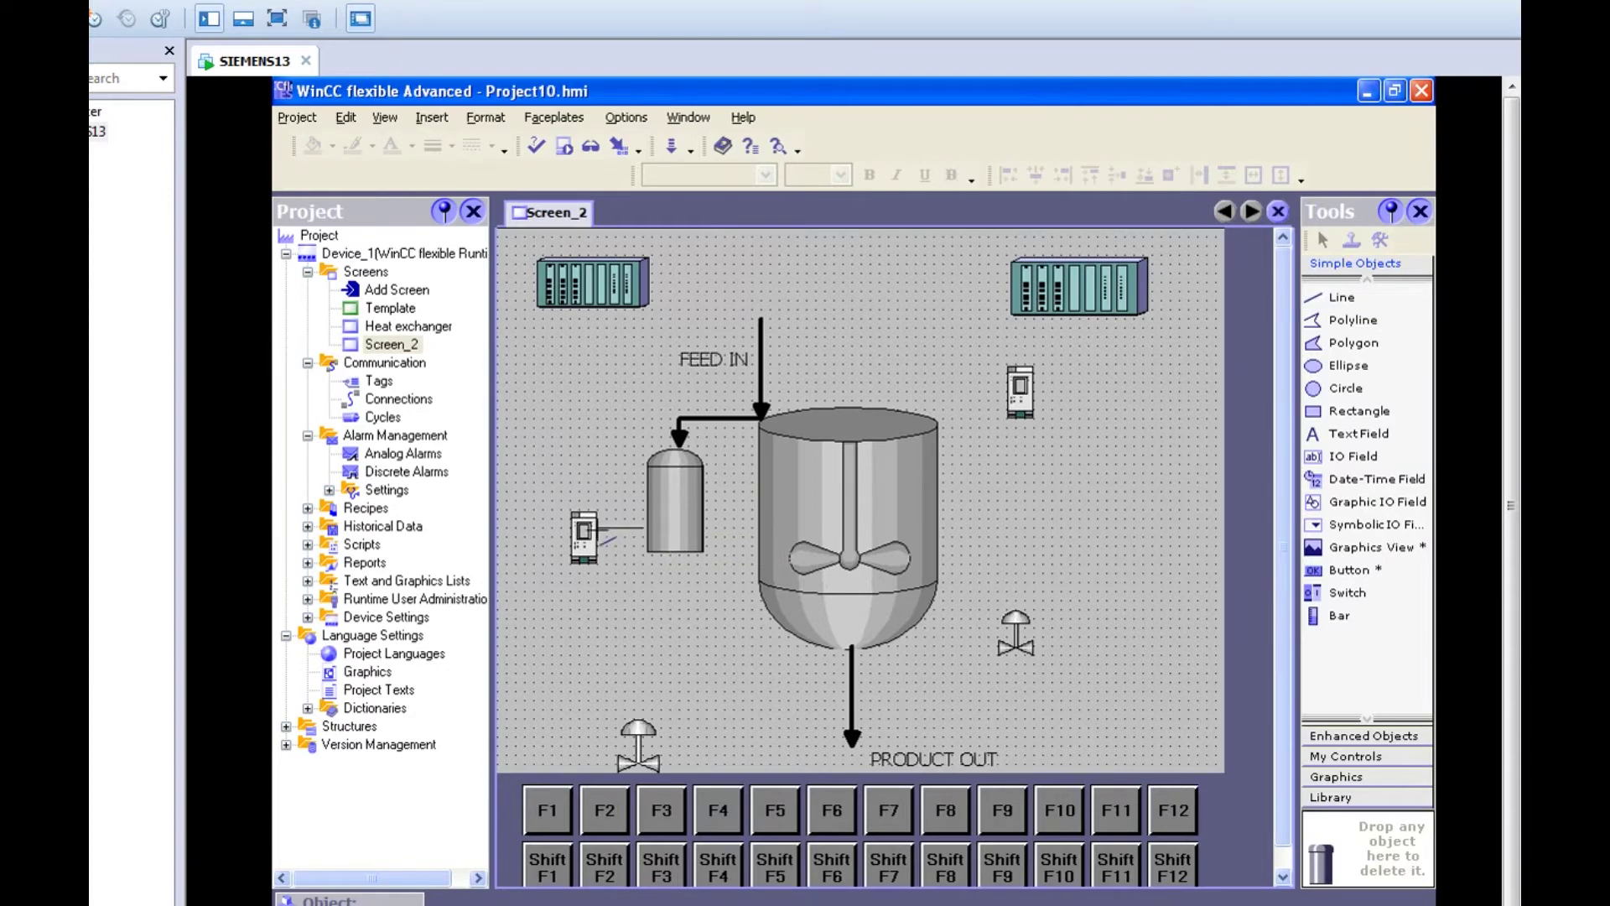
left_click(594, 530)
left_click(625, 583)
Move the PLC rack from above the FEED IN side down to just below the left transmitter
left_click(589, 289)
left_click_drag(589, 292, 563, 627)
left_click(765, 627)
Draw a horizontal line leftward from the transmitter and a vertical line from its end down to the PLC rack
left_click(1342, 298)
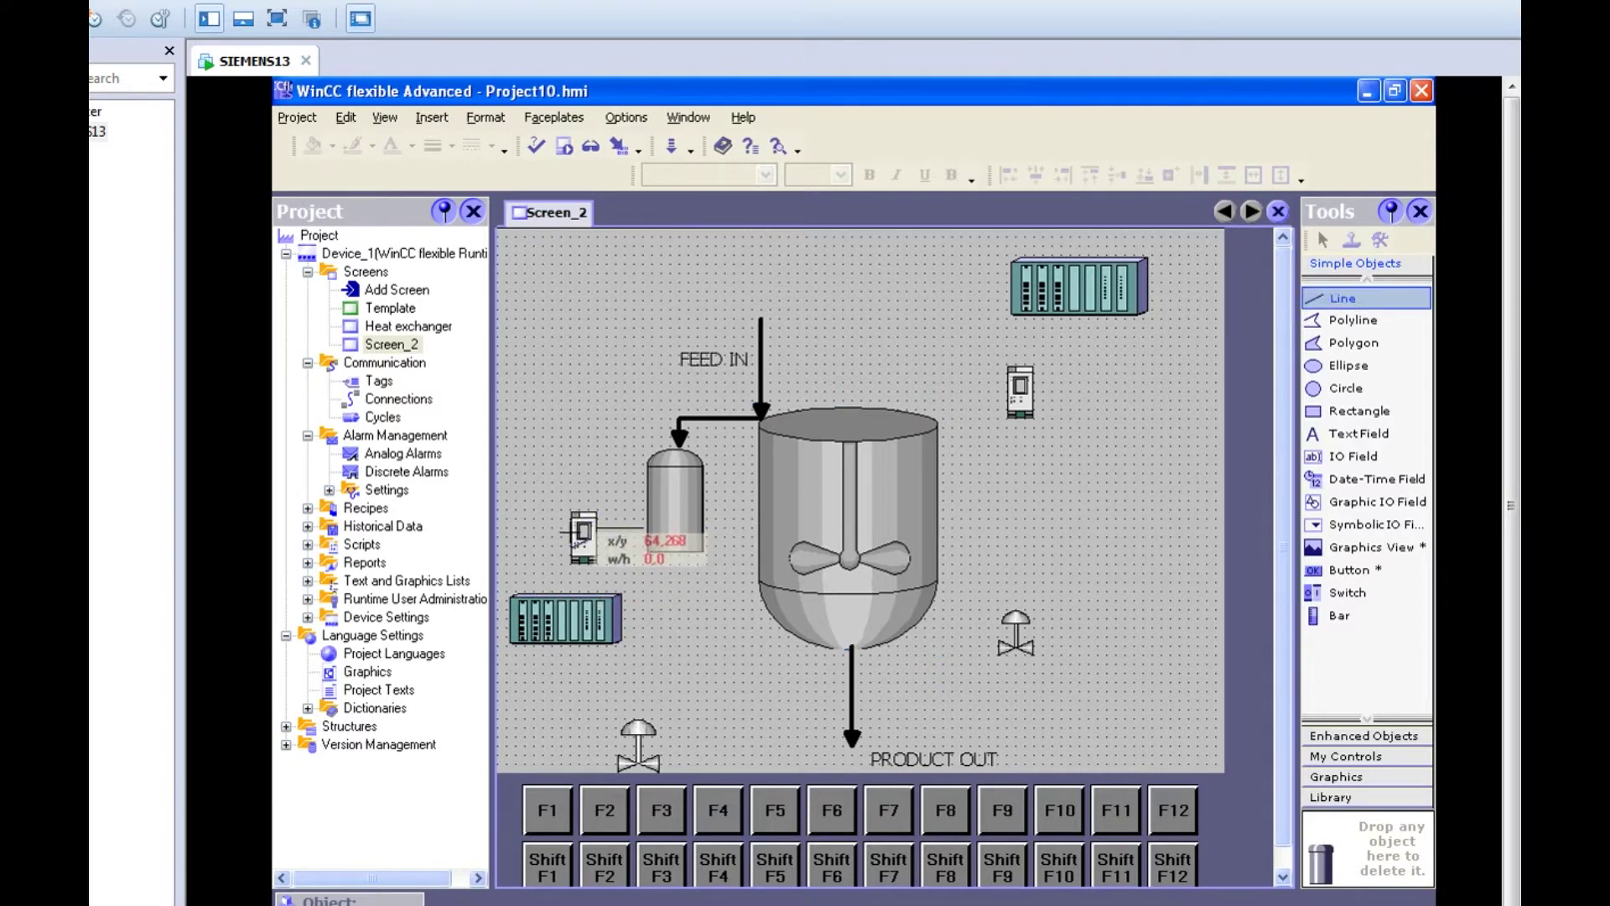
left_click_drag(572, 530, 526, 528)
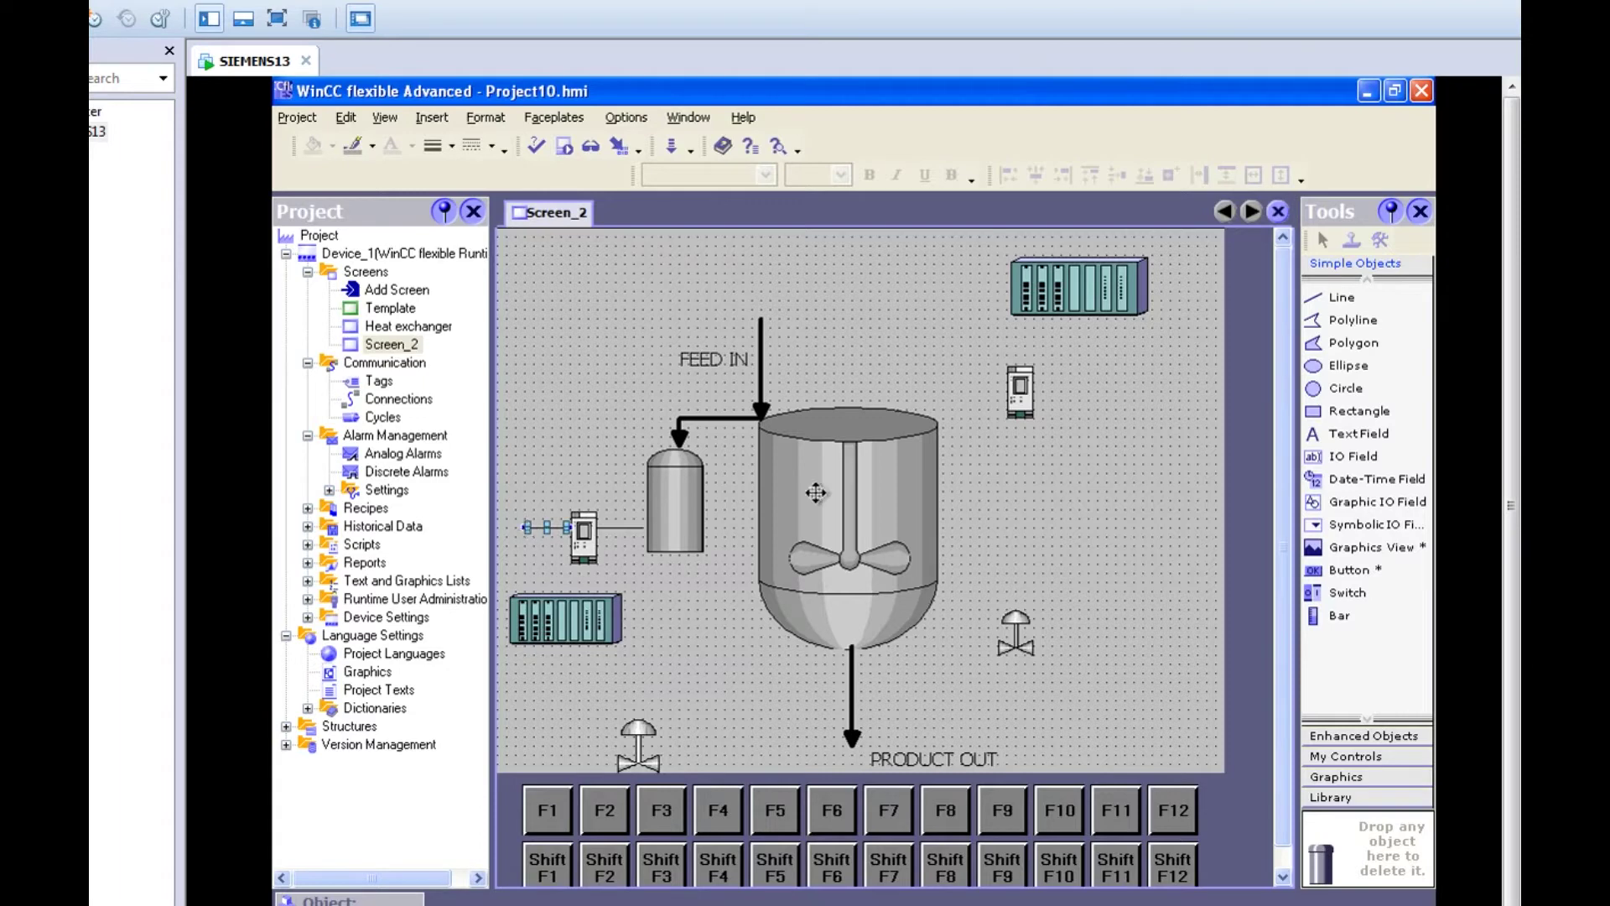
left_click(1340, 298)
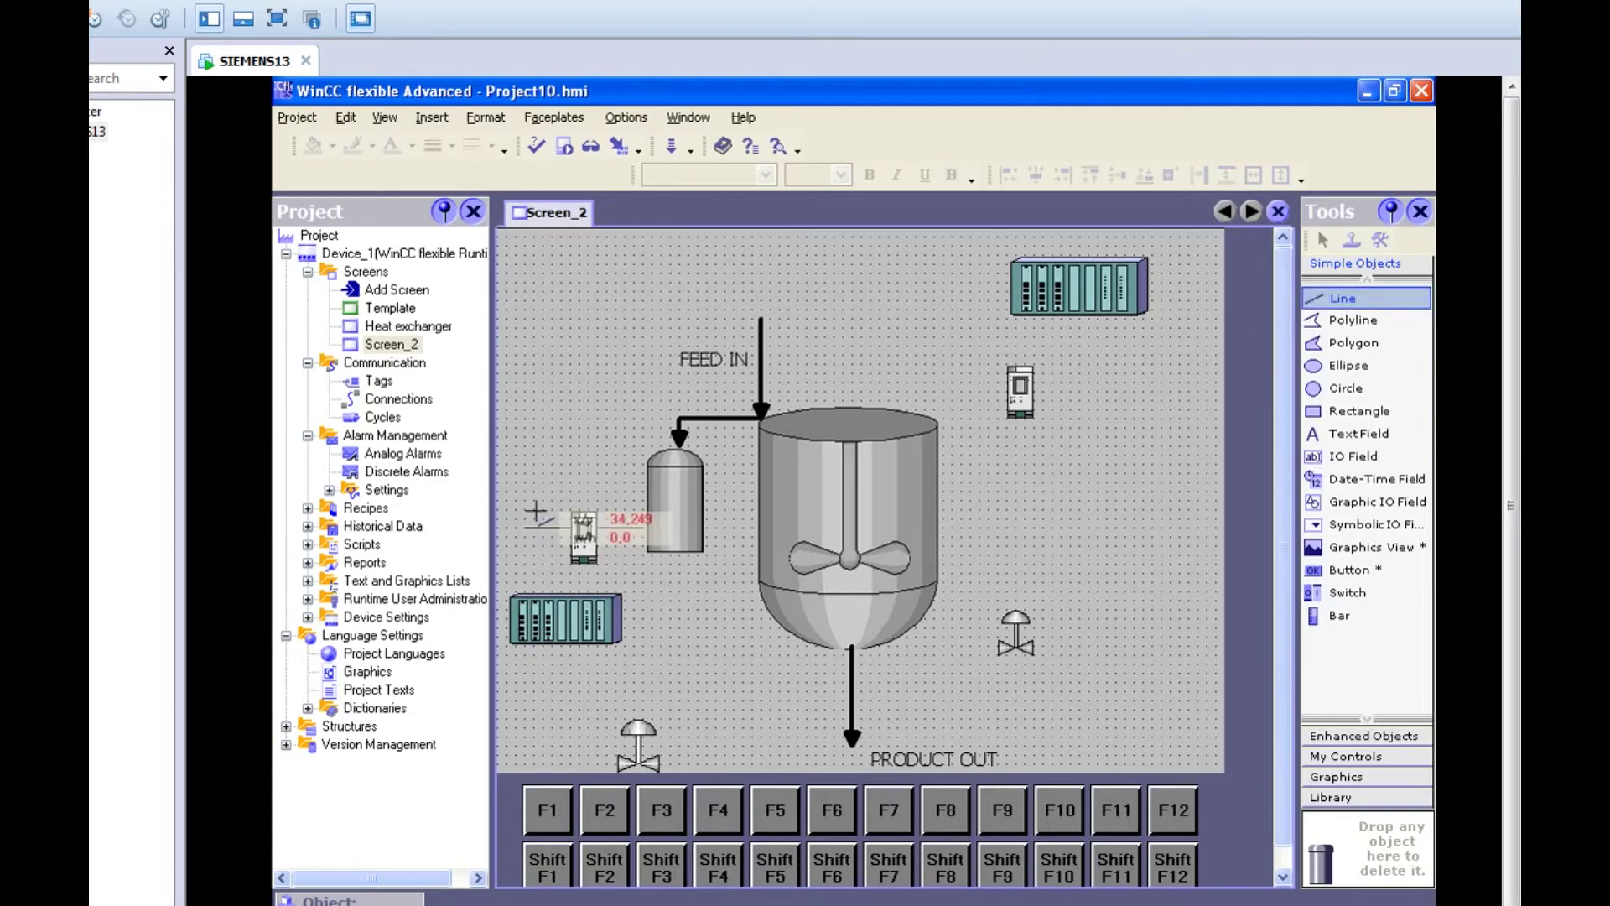
left_click_drag(527, 529, 526, 598)
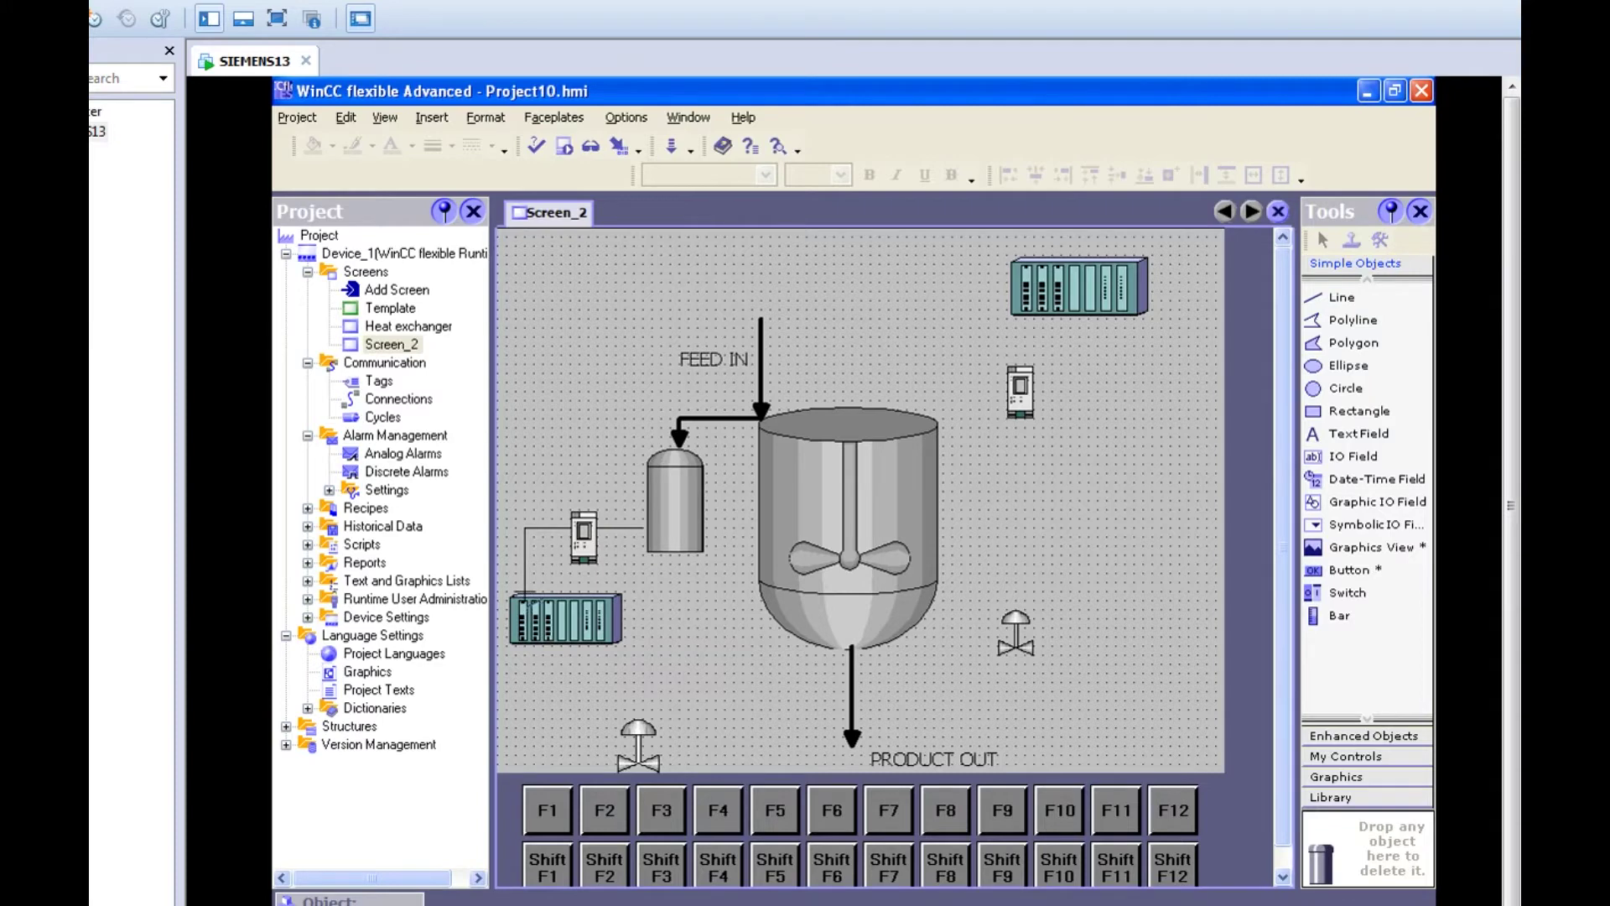
left_click(547, 682)
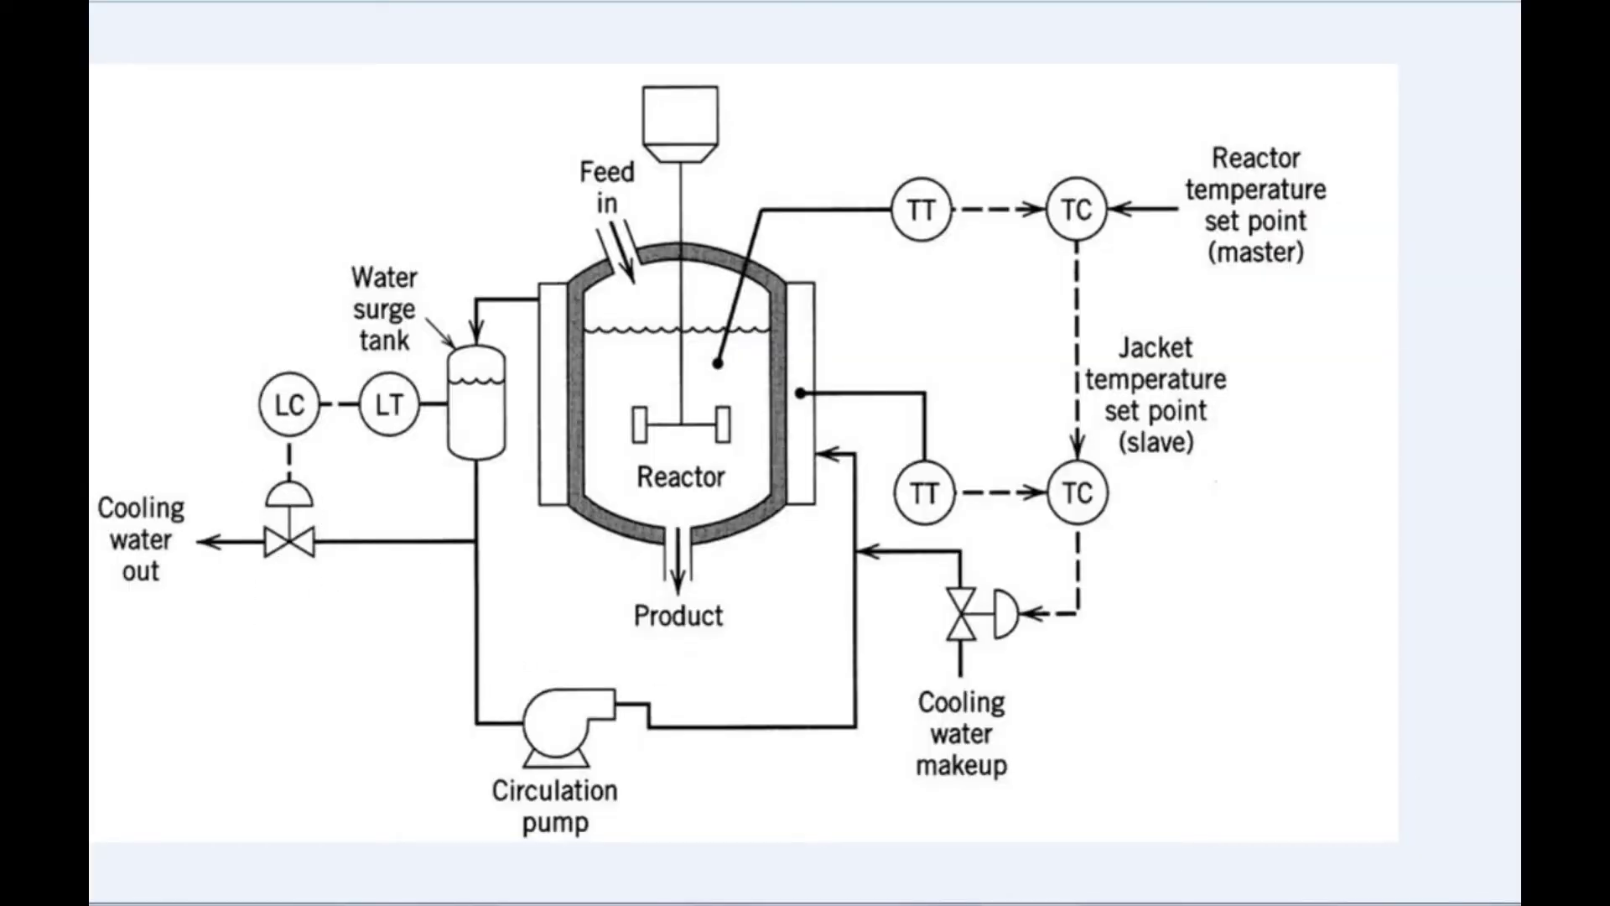
Consult the reference diagram and move the lower-left valve to directly below the left PLC rack
mouse_move(1379, 904)
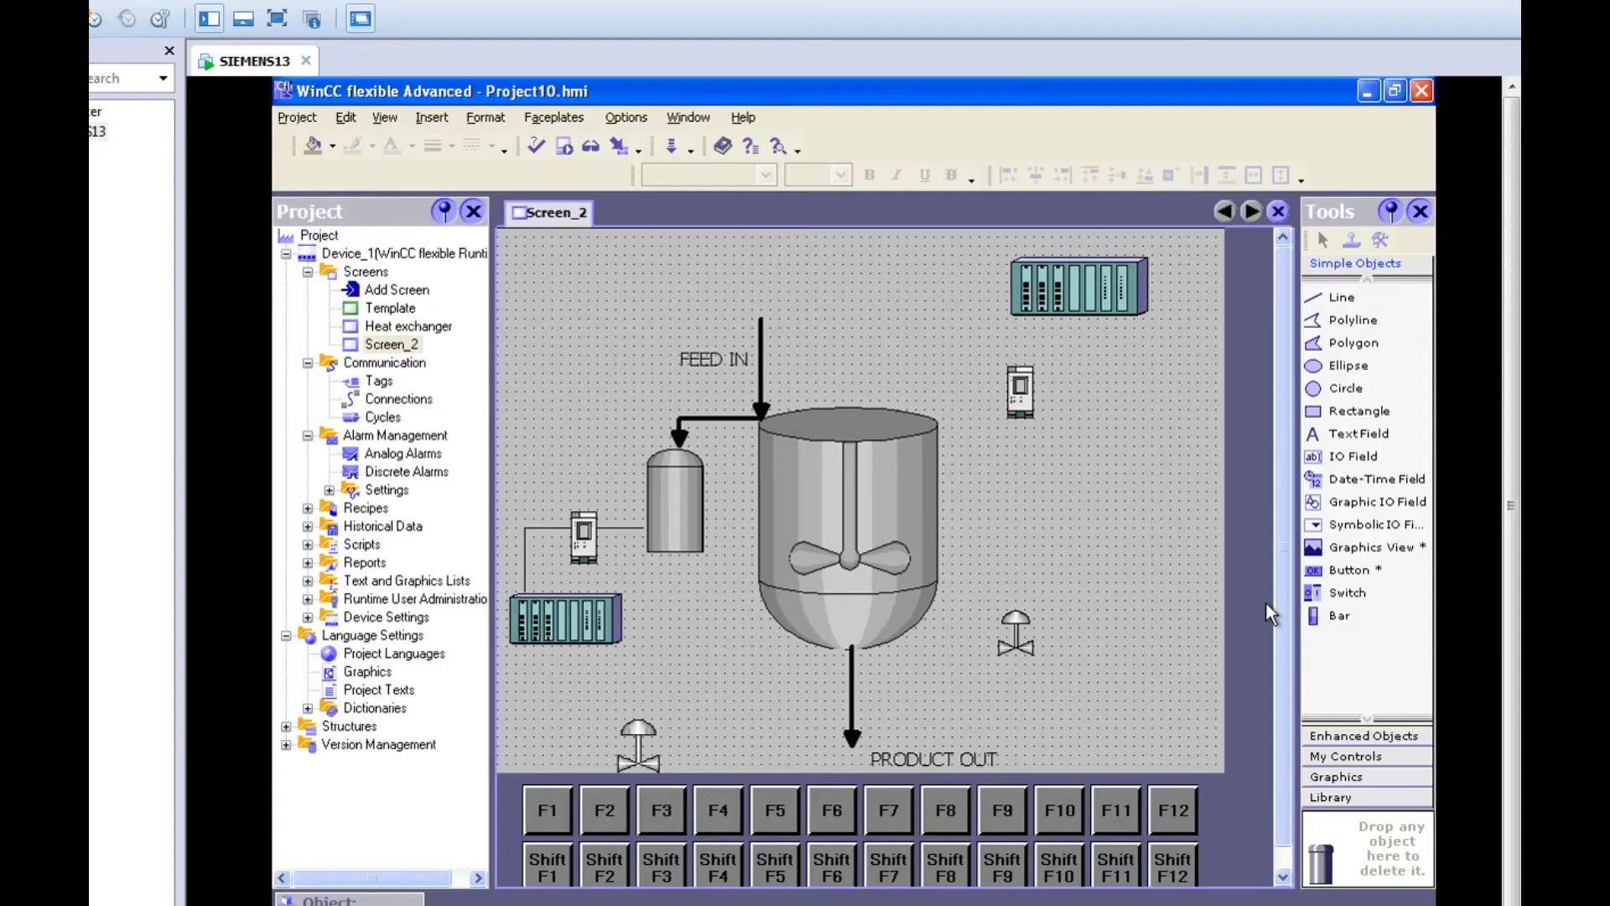
left_click_drag(639, 749, 586, 723)
left_click(661, 718)
left_click(1362, 296)
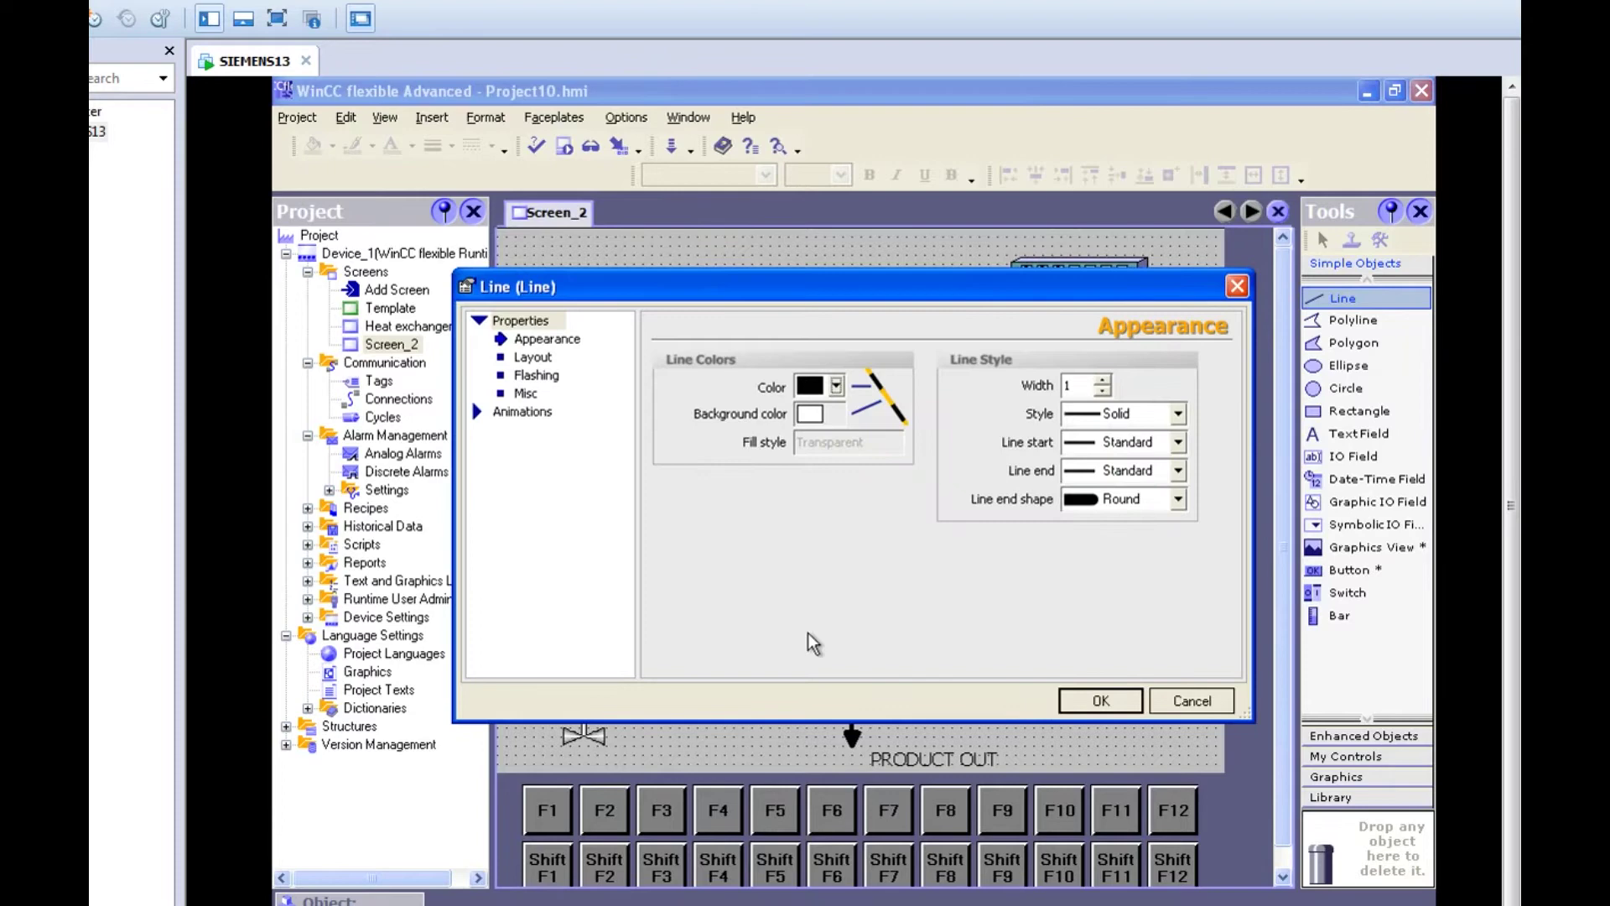
left_click(1204, 703)
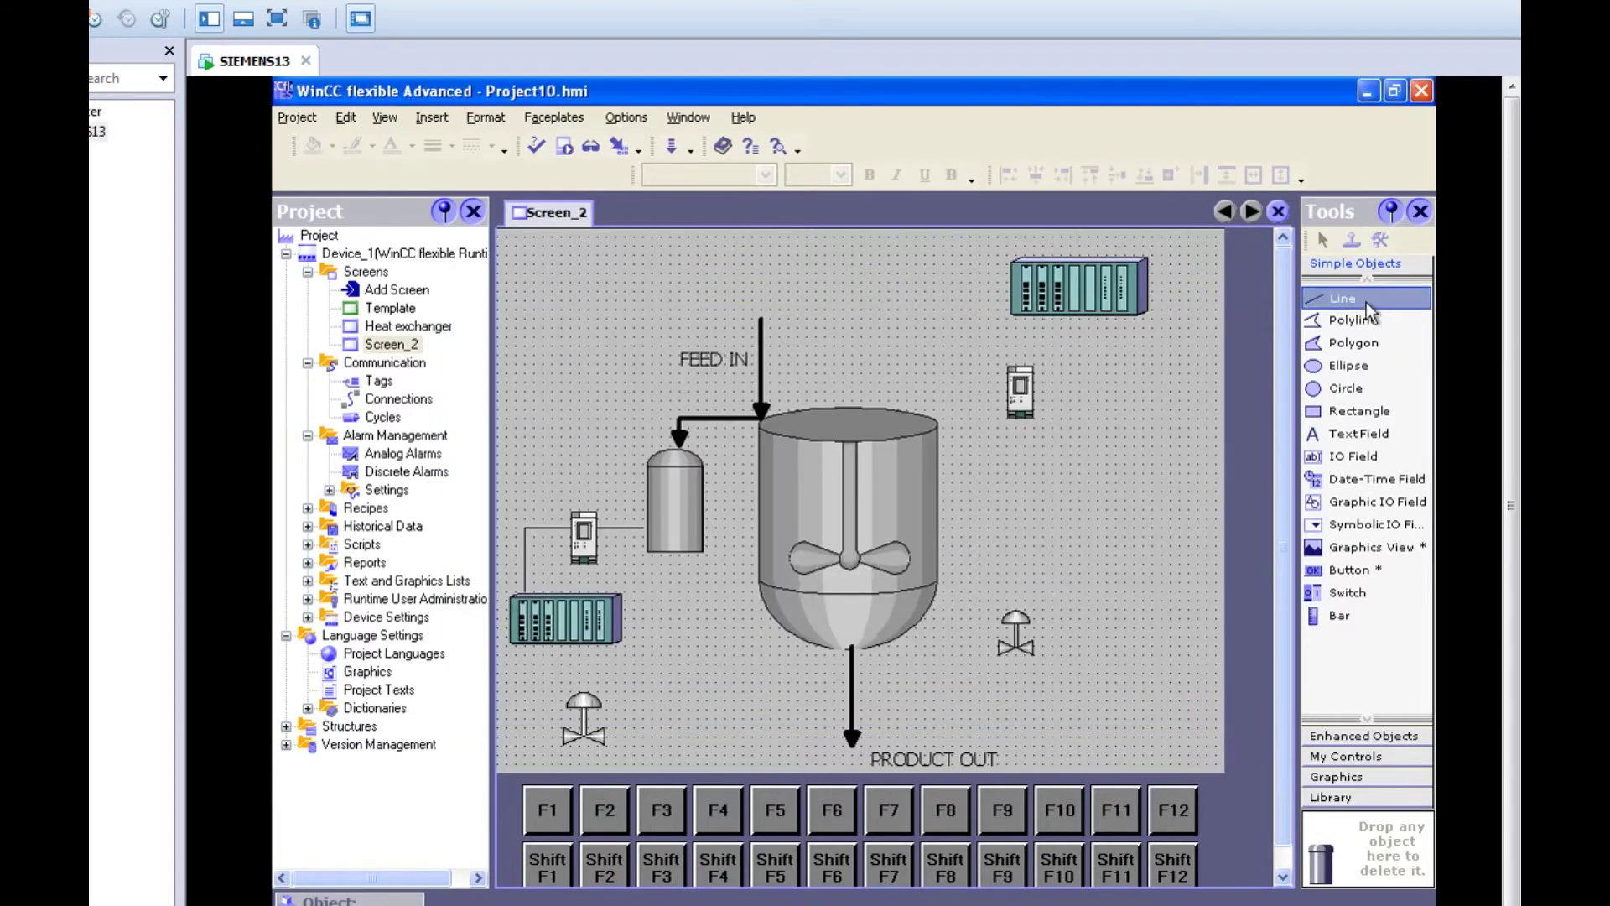
left_click(530, 640)
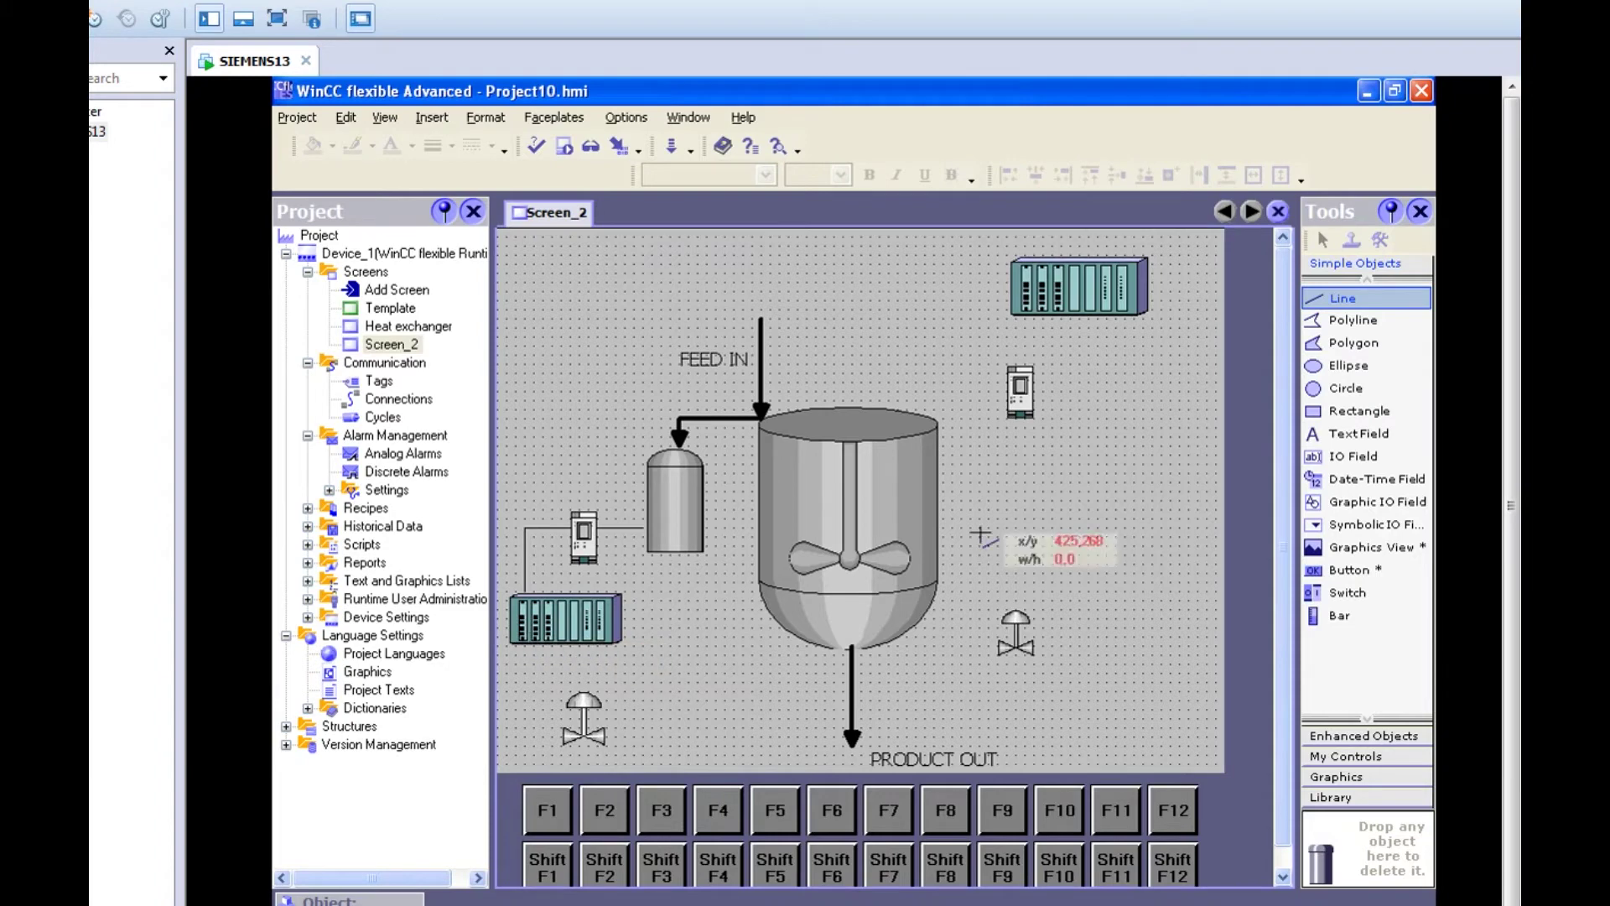
left_click(1387, 344)
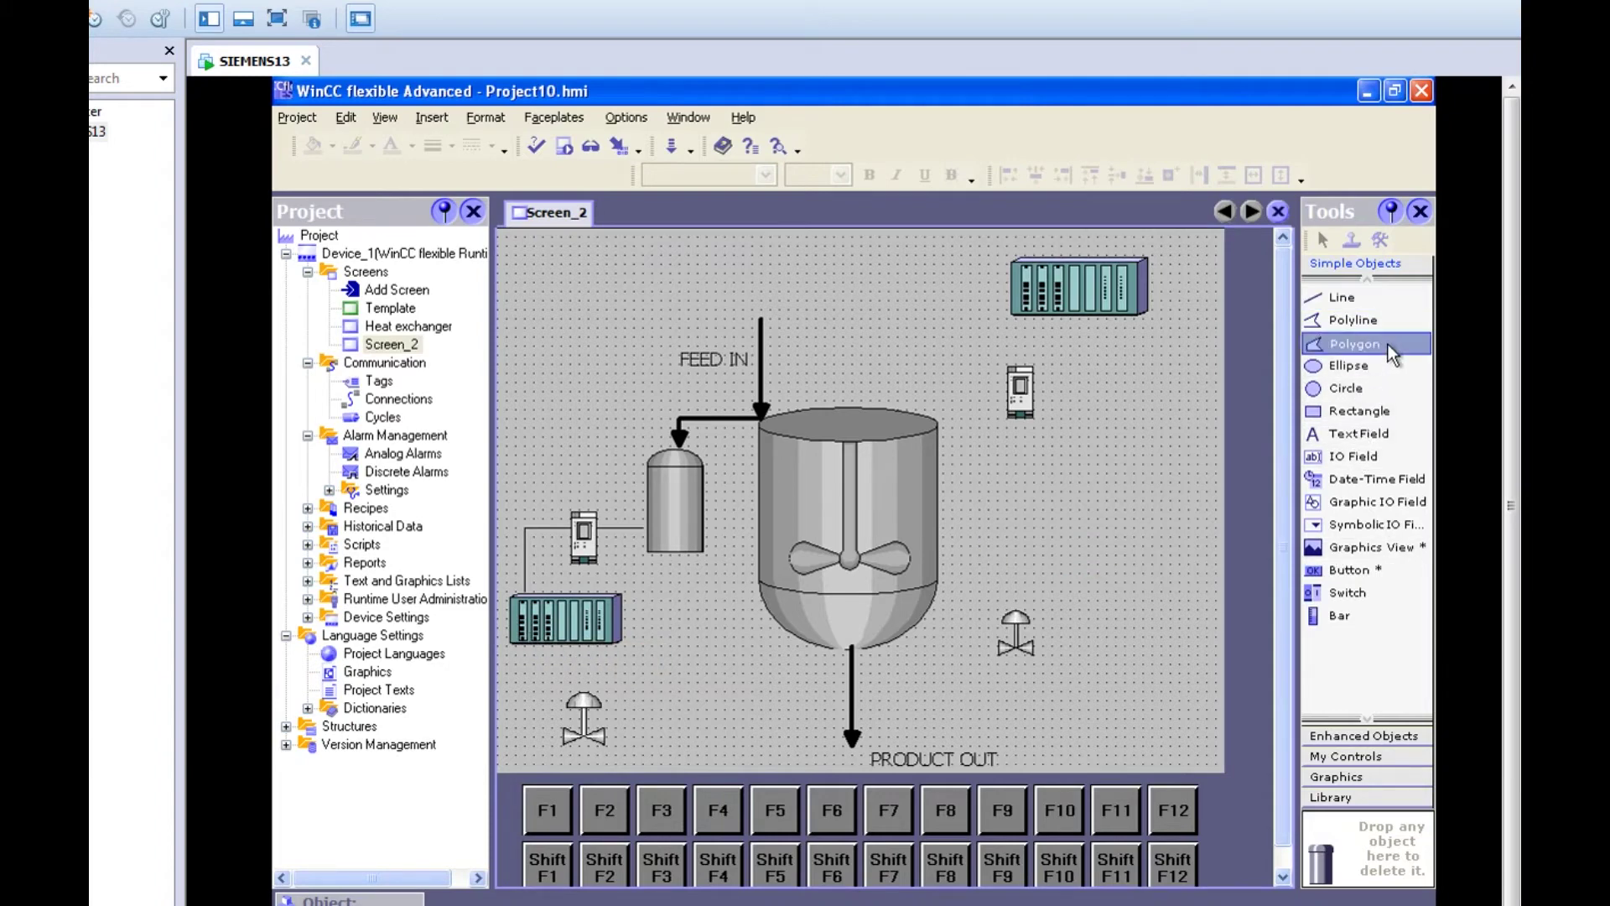
Draw an L-shaped polyline from the bottom of the left PLC rack down and across to the valve's inlet
left_click(1387, 327)
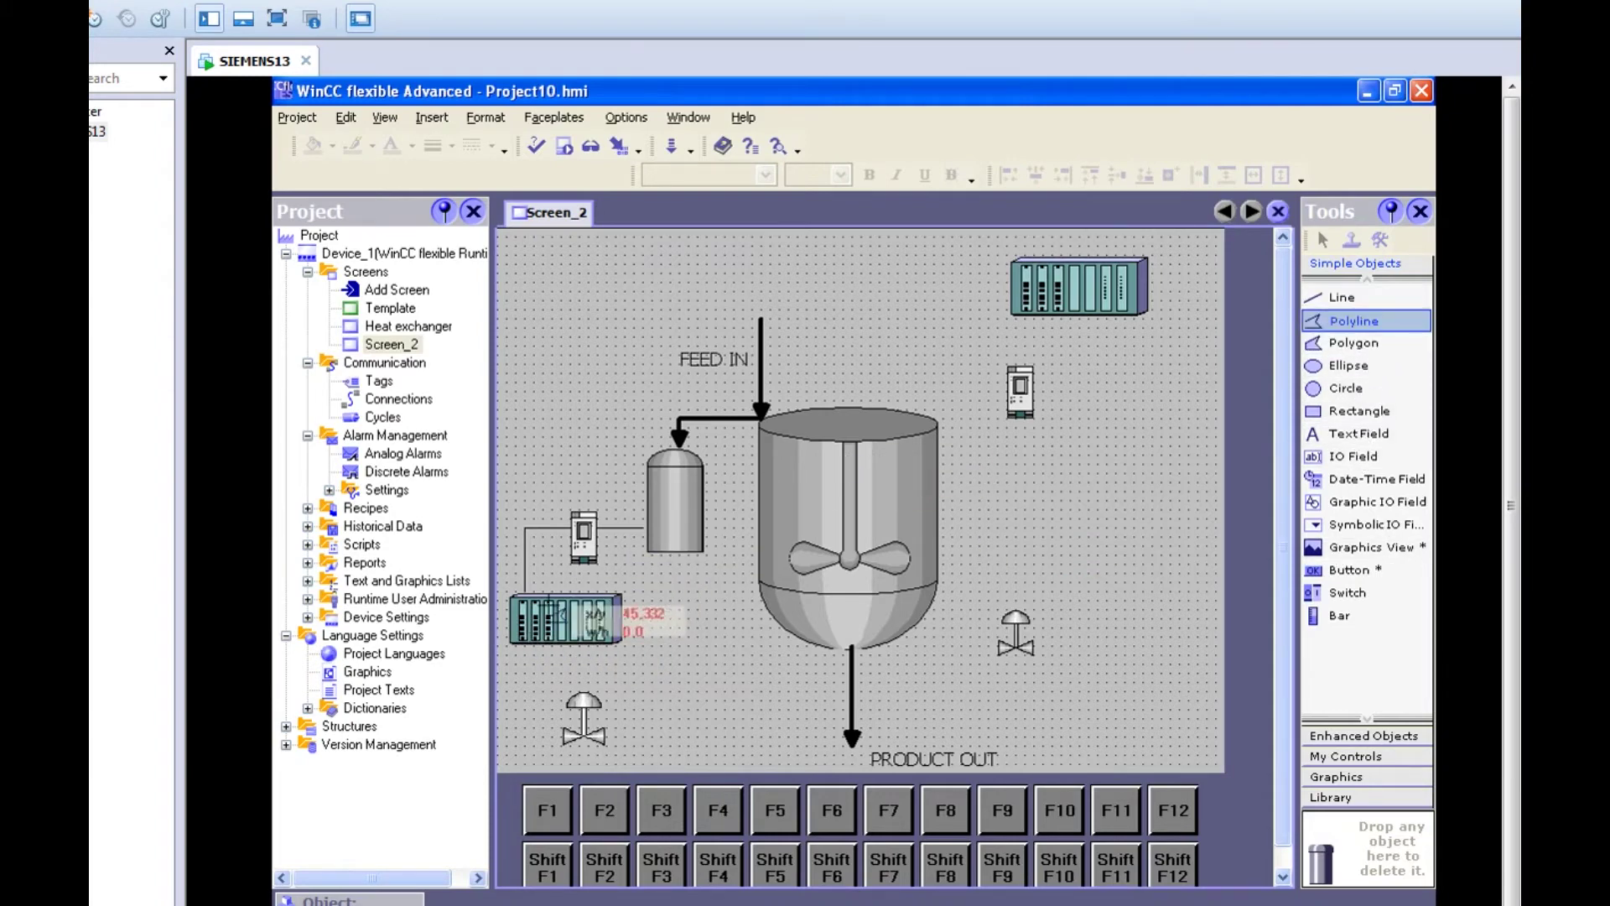
left_click(525, 644)
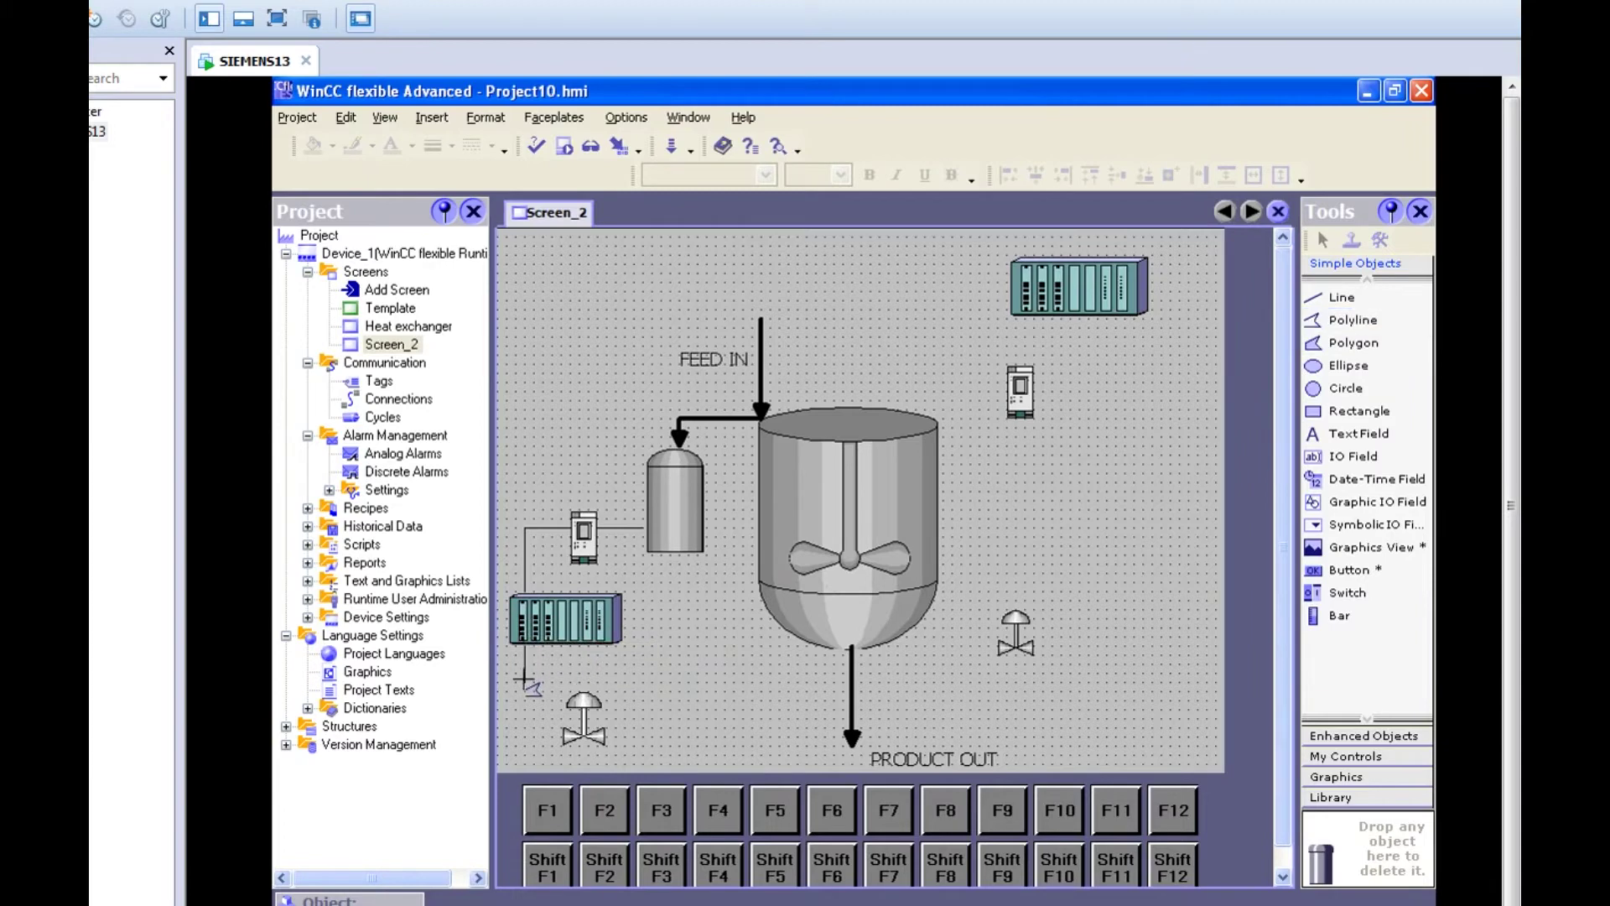
left_click(526, 735)
double_click(566, 735)
left_click(659, 714)
Set the three lines linking the narrow tank, left transmitter and PLC rack to width 4
double_click(631, 525)
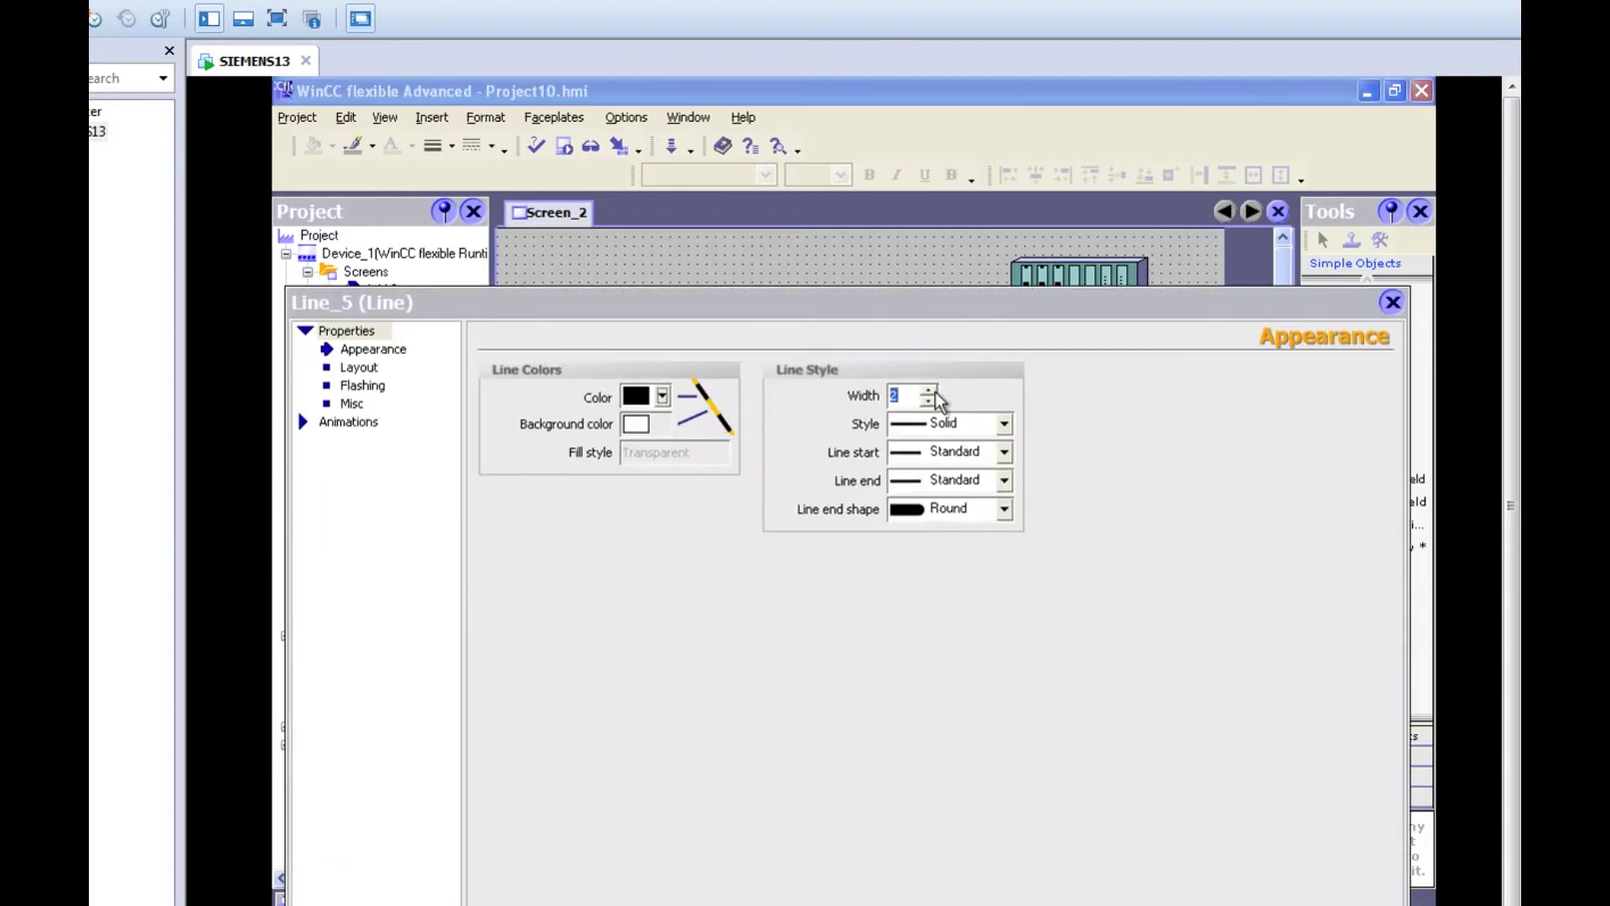
left_click_drag(983, 309, 974, 776)
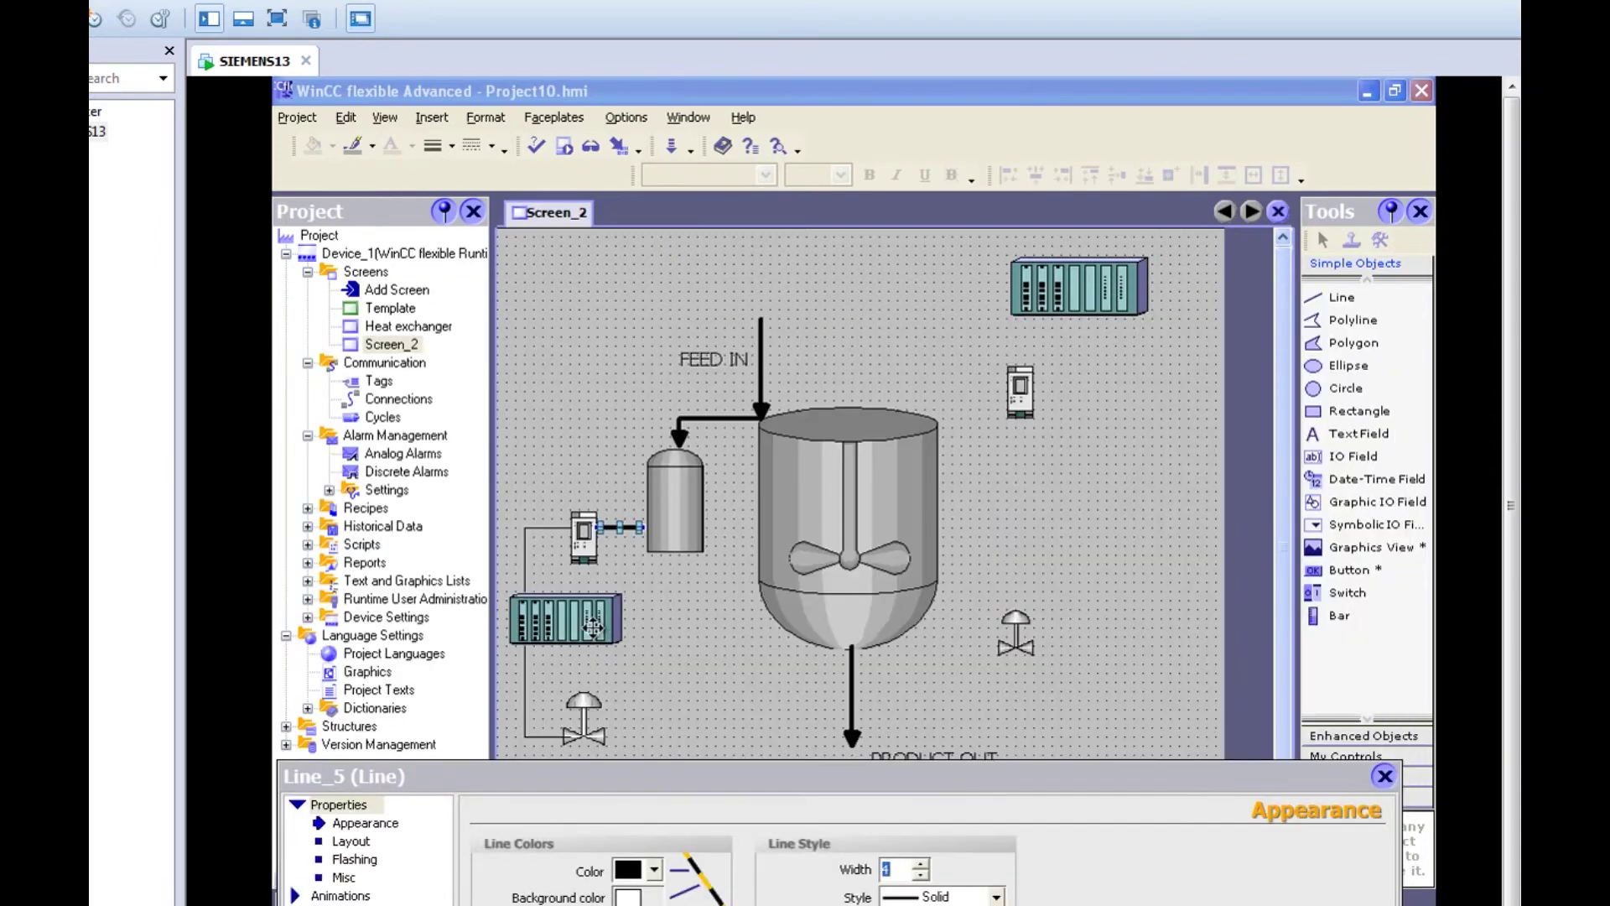
left_click(539, 527)
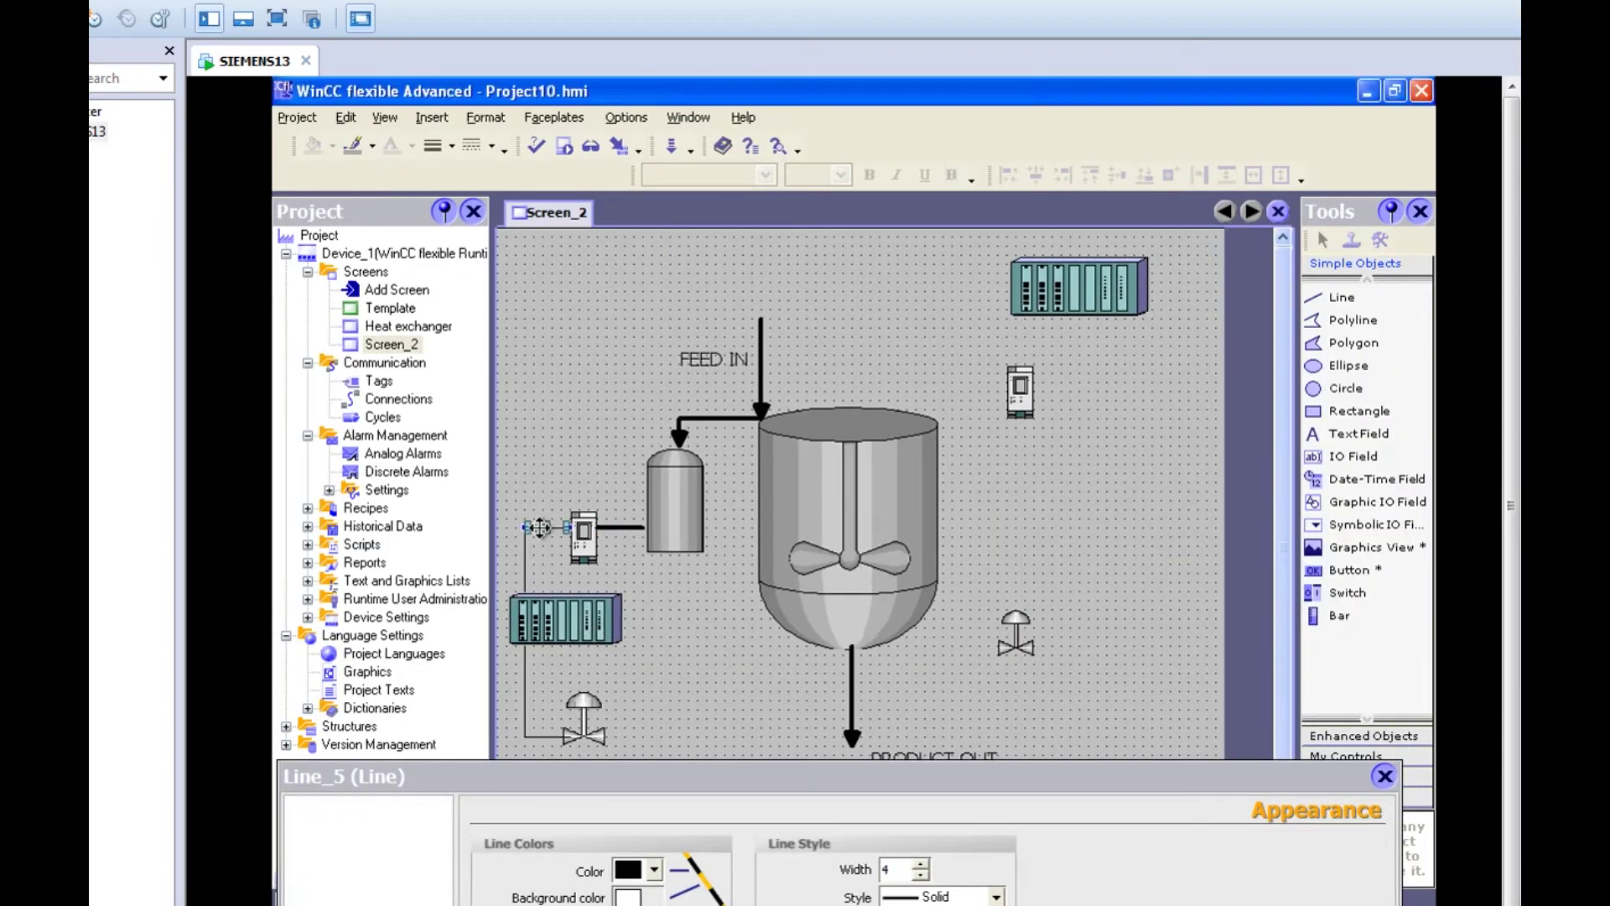
left_click(923, 874)
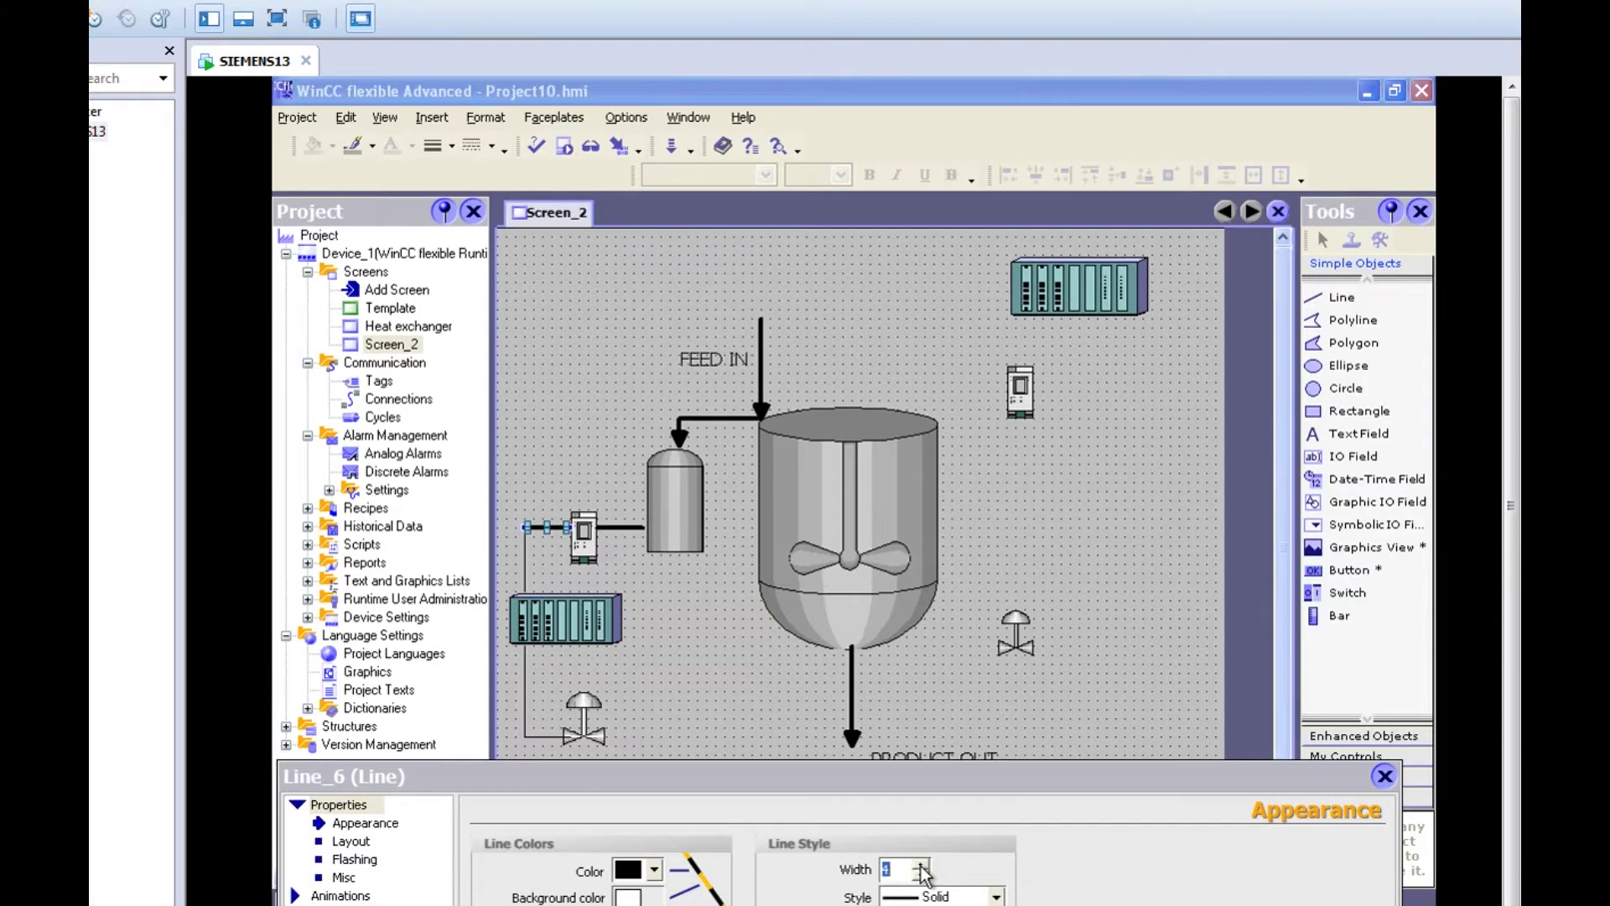
left_click(526, 555)
left_click(922, 872)
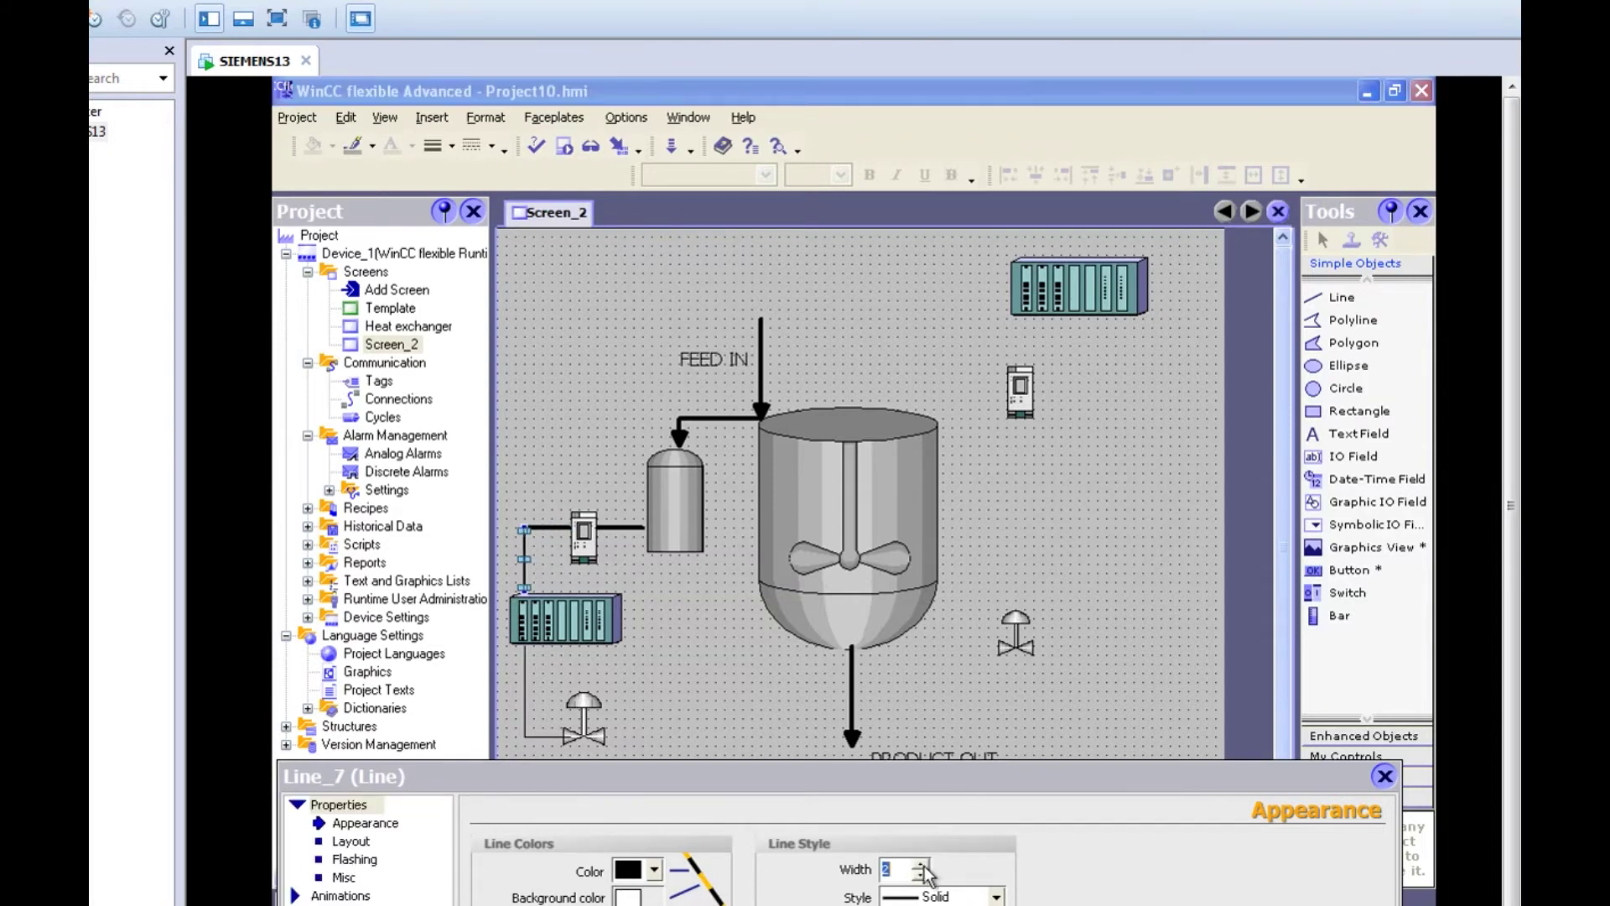
Set the polyline between the left PLC rack and the valve to width 4
left_click(523, 687)
left_click(524, 688)
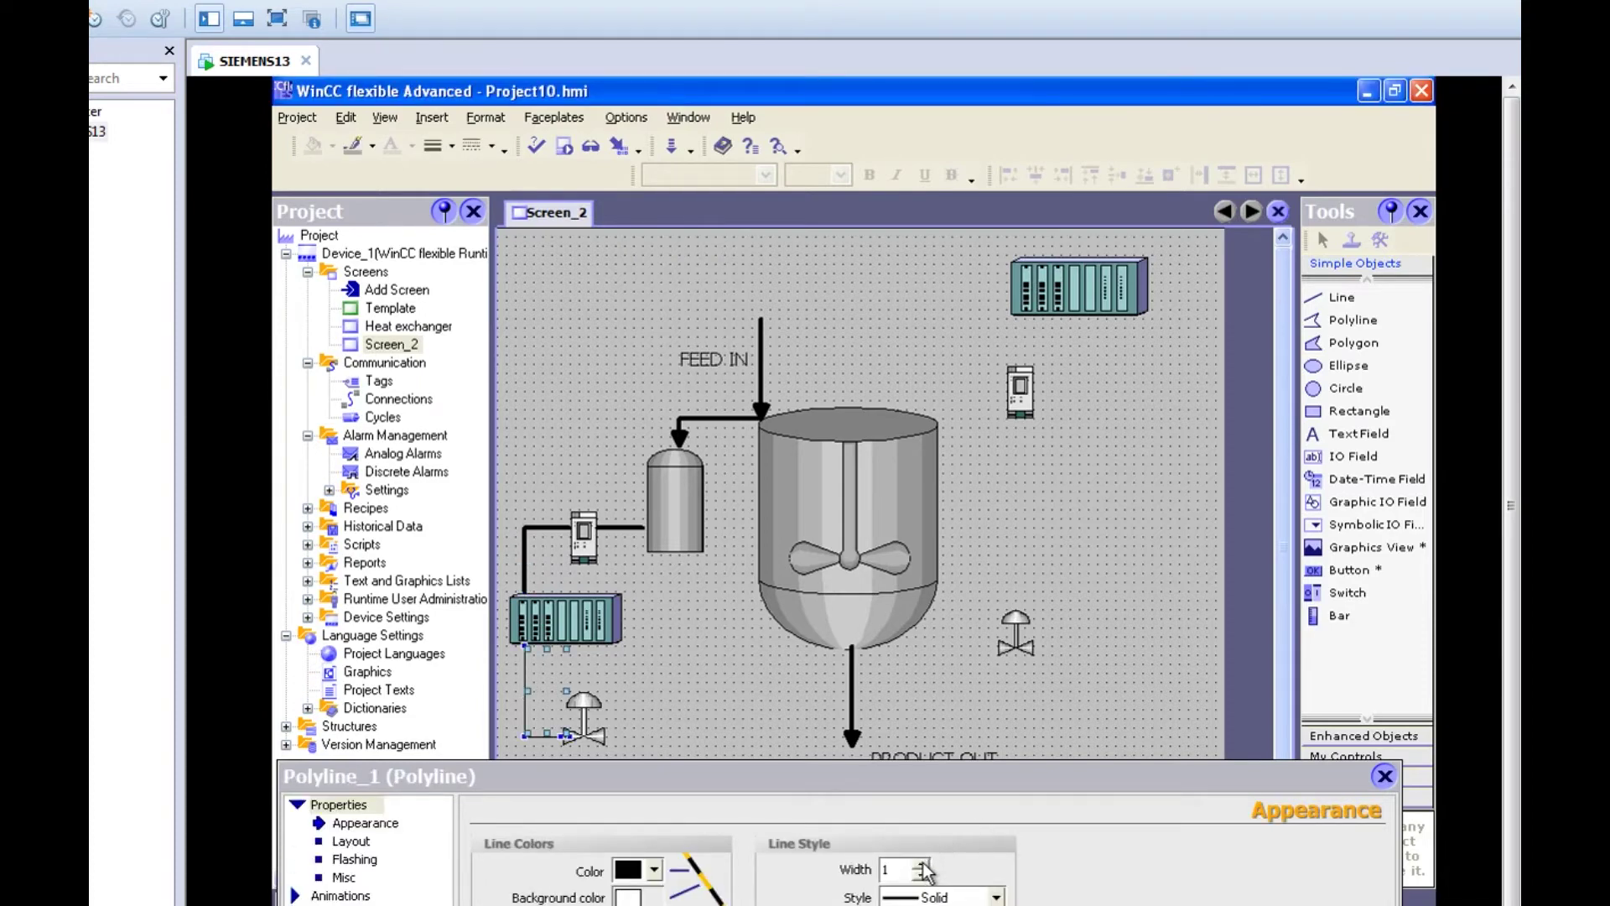
double_click(922, 866)
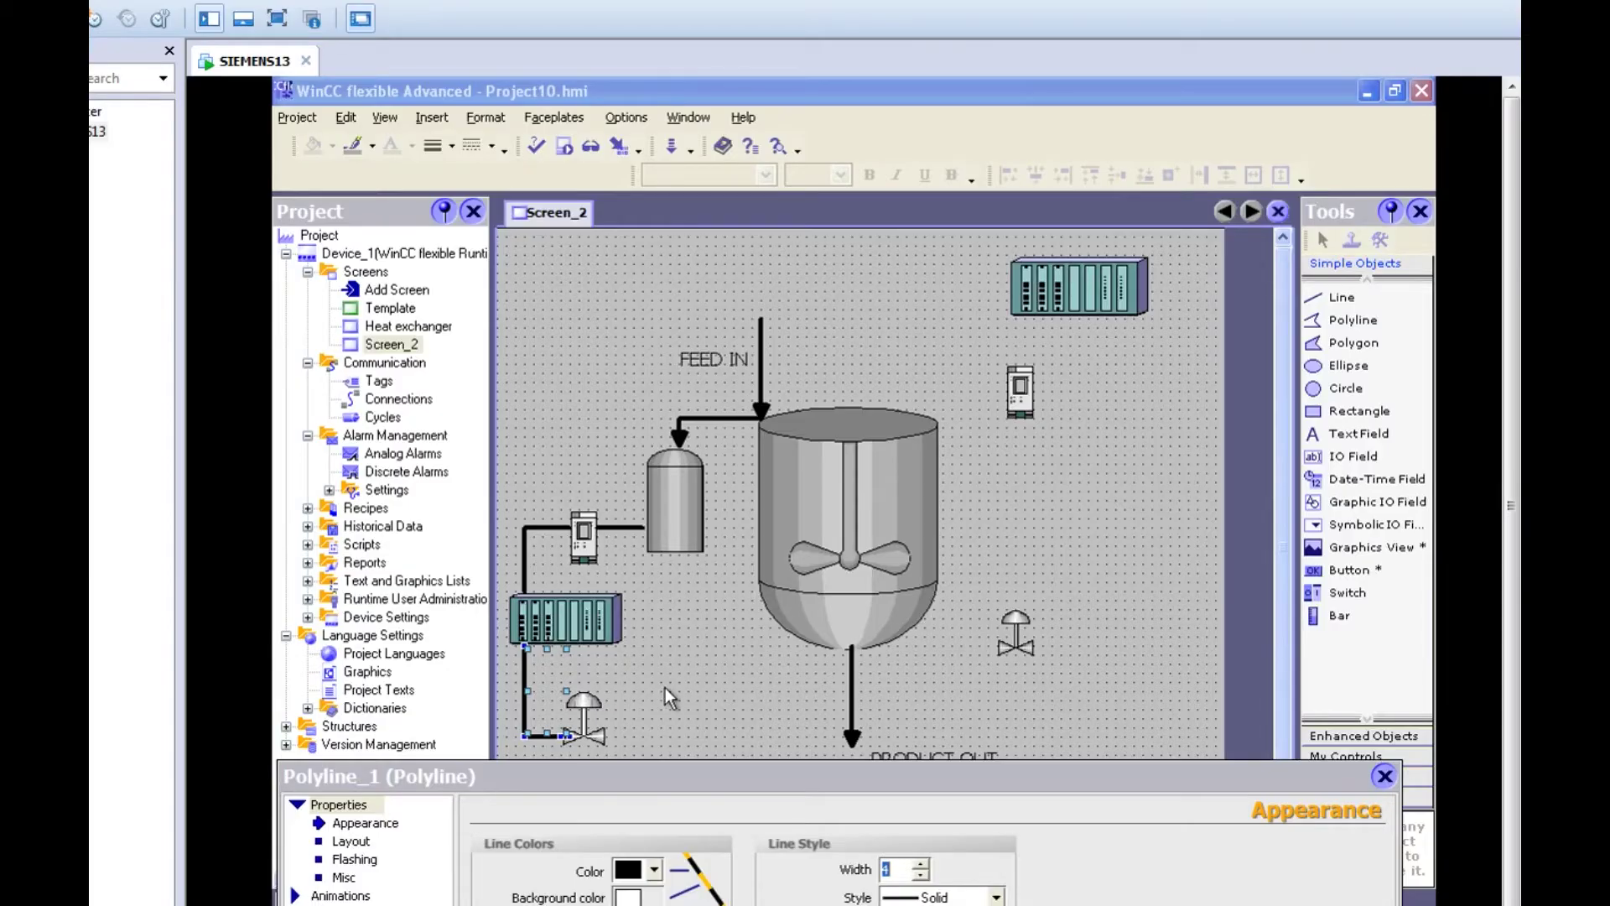
left_click(666, 688)
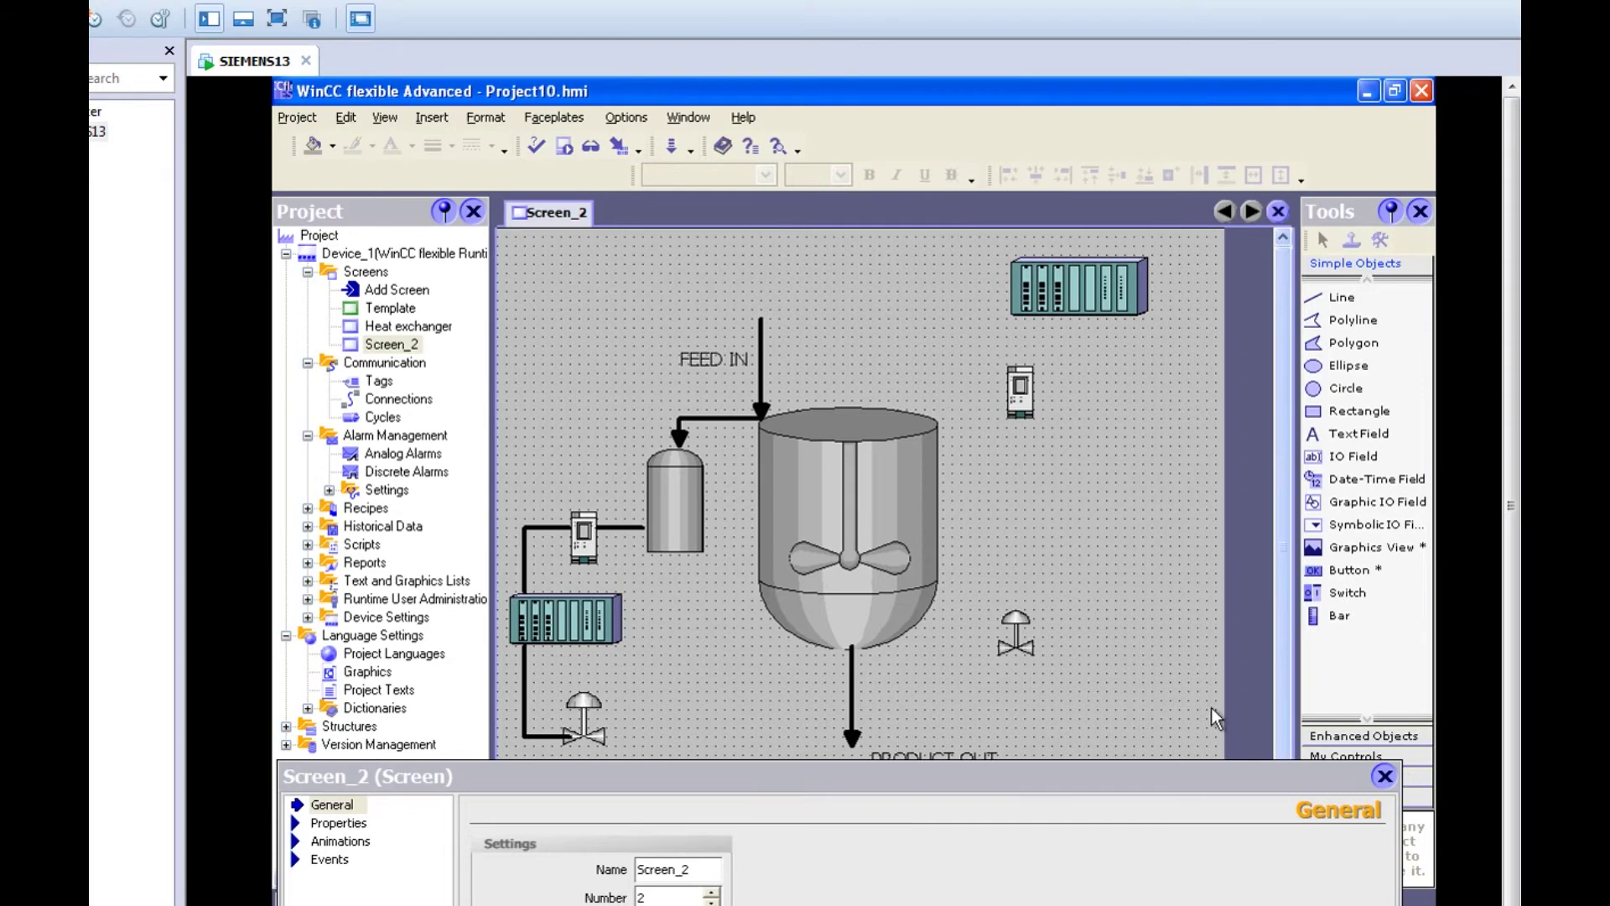
Draw a short horizontal line rightward from the lower-left valve's outlet, with width 4 and an arrow at its line end
left_click(1332, 305)
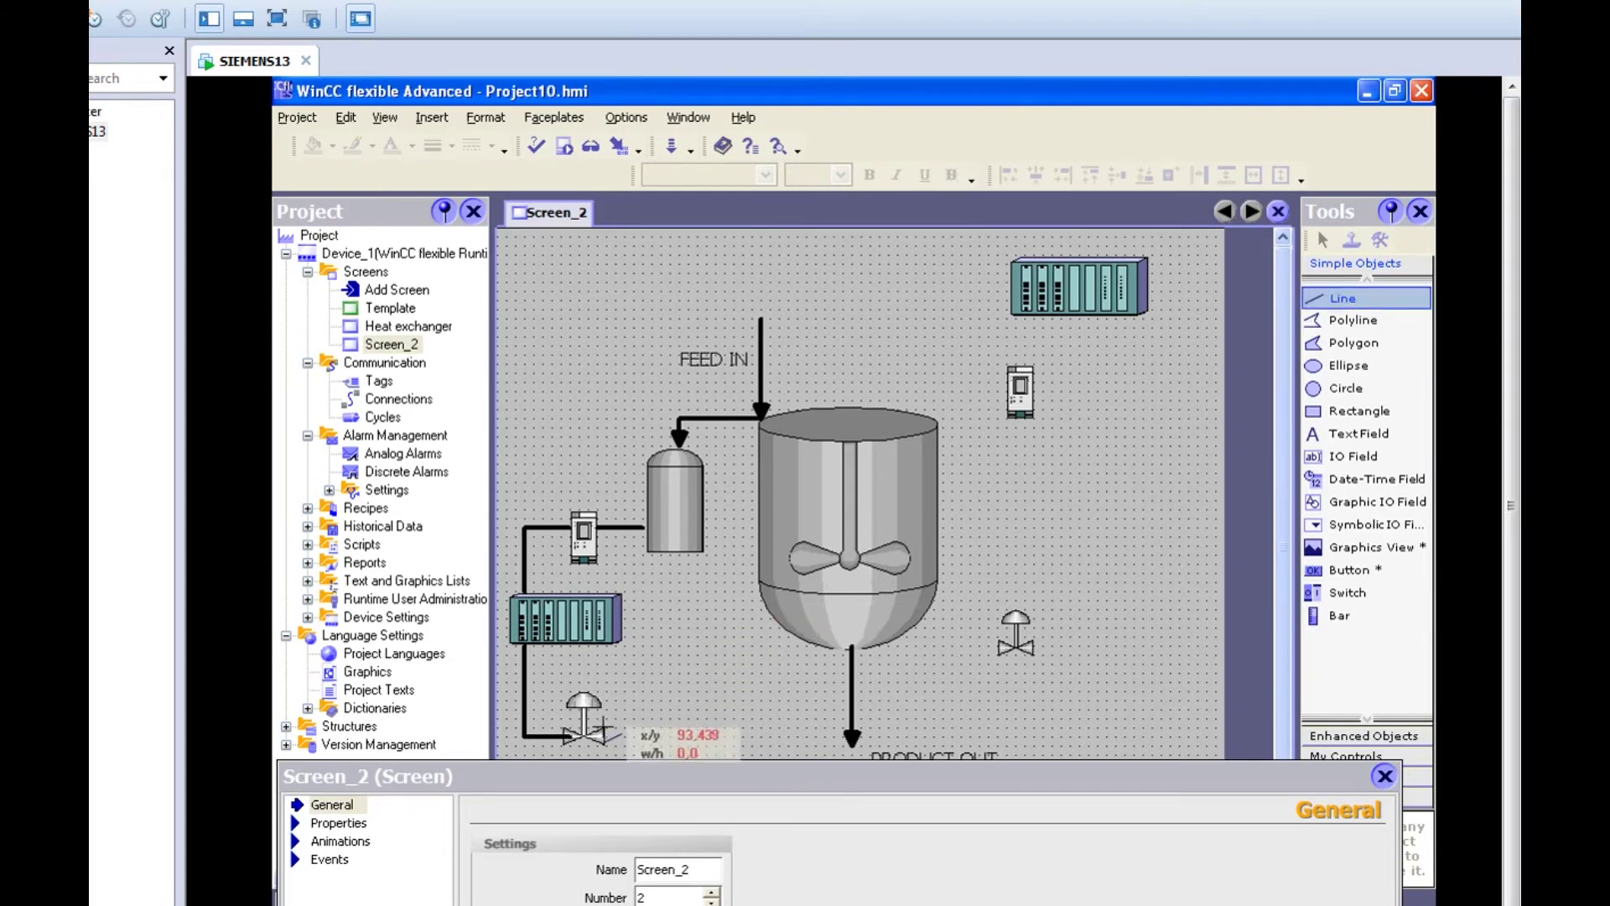
left_click_drag(607, 739, 651, 738)
left_click(911, 866)
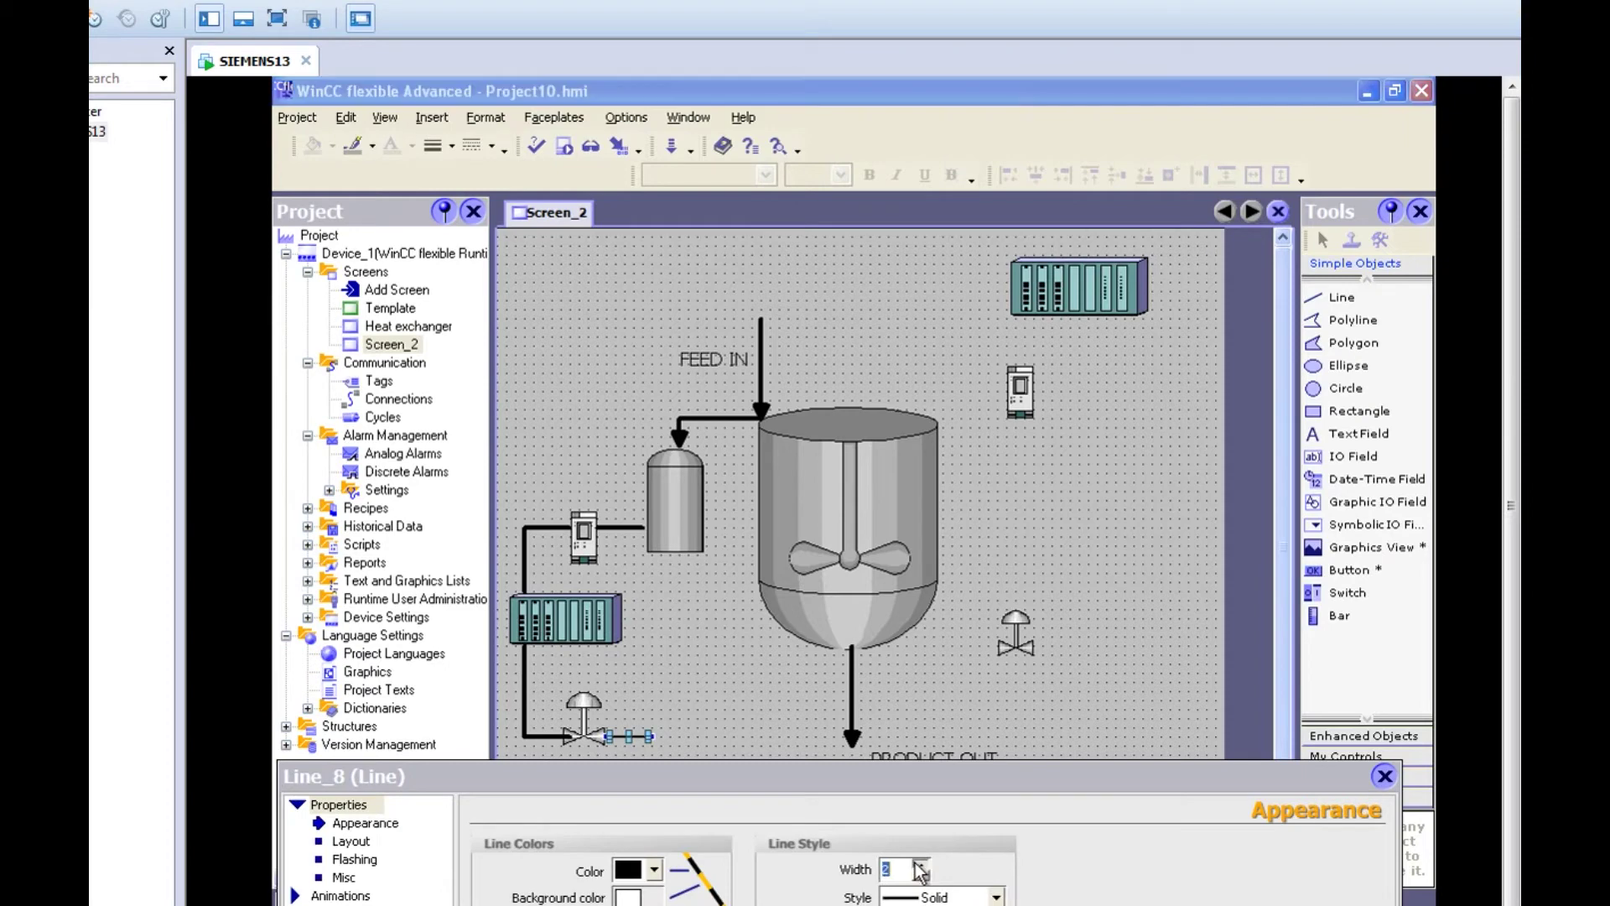
left_click_drag(901, 777, 892, 520)
left_click(988, 710)
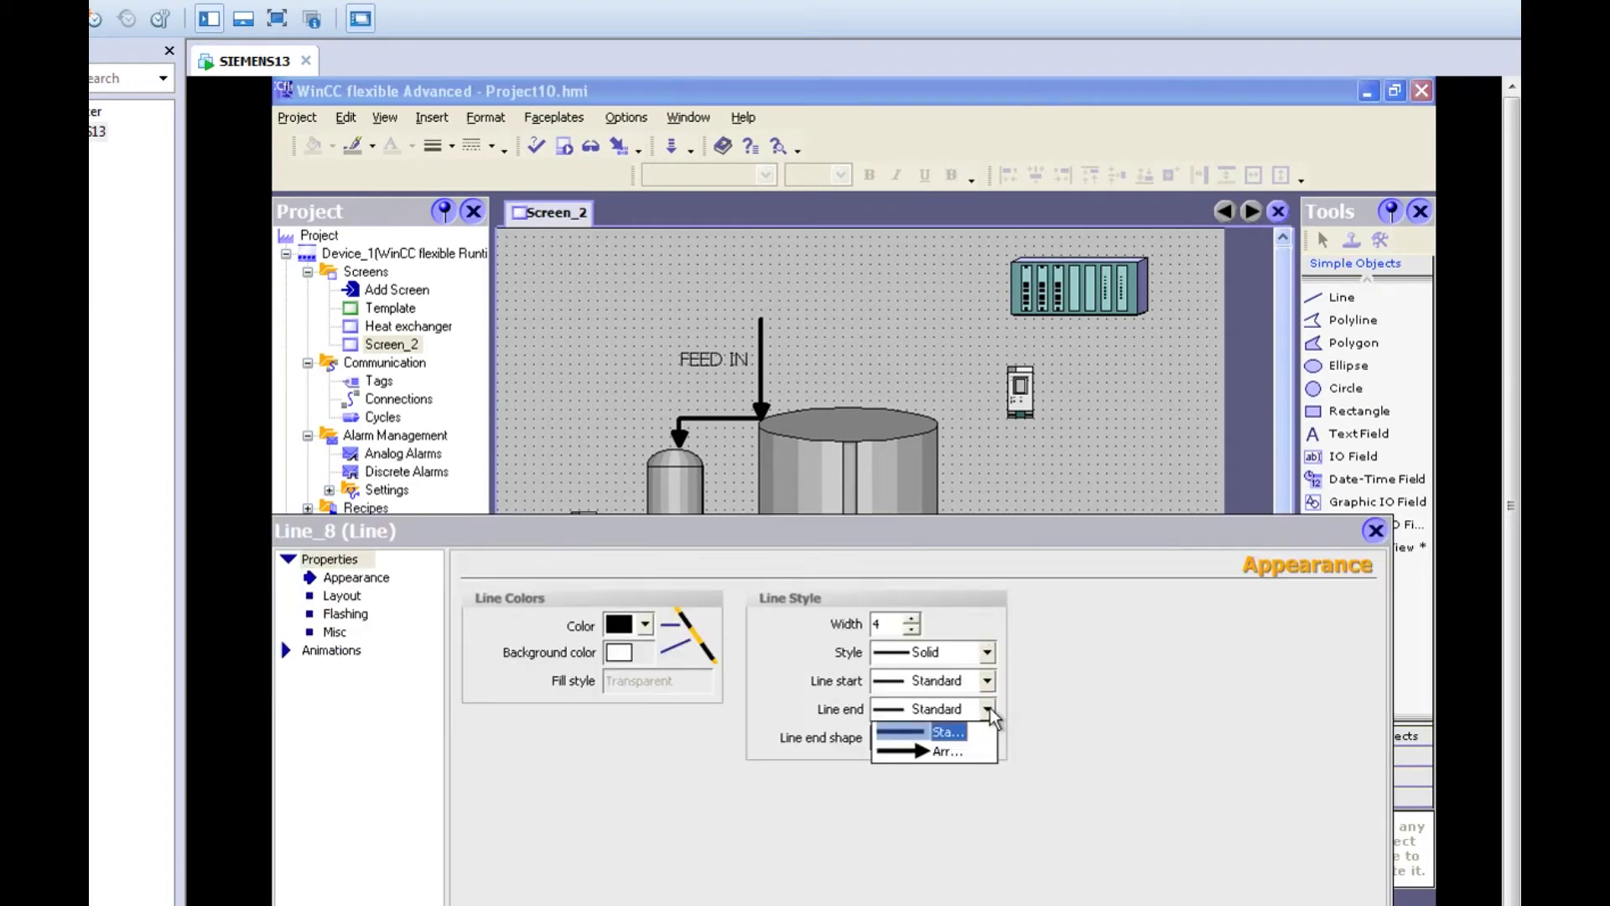
left_click(933, 751)
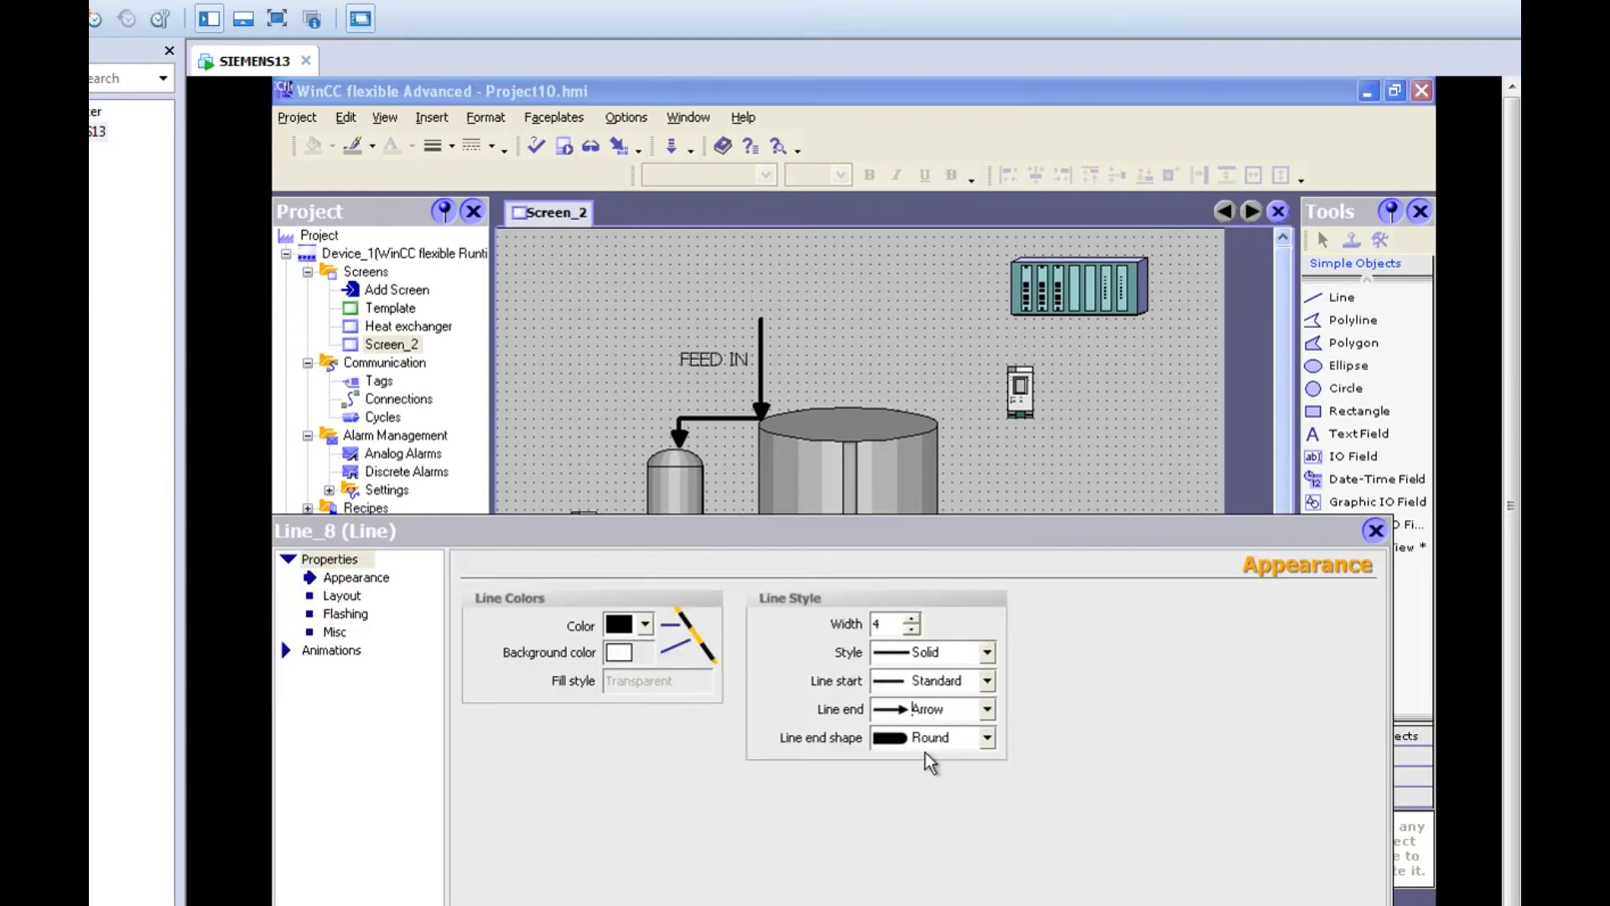
left_click(1375, 531)
double_click(749, 741)
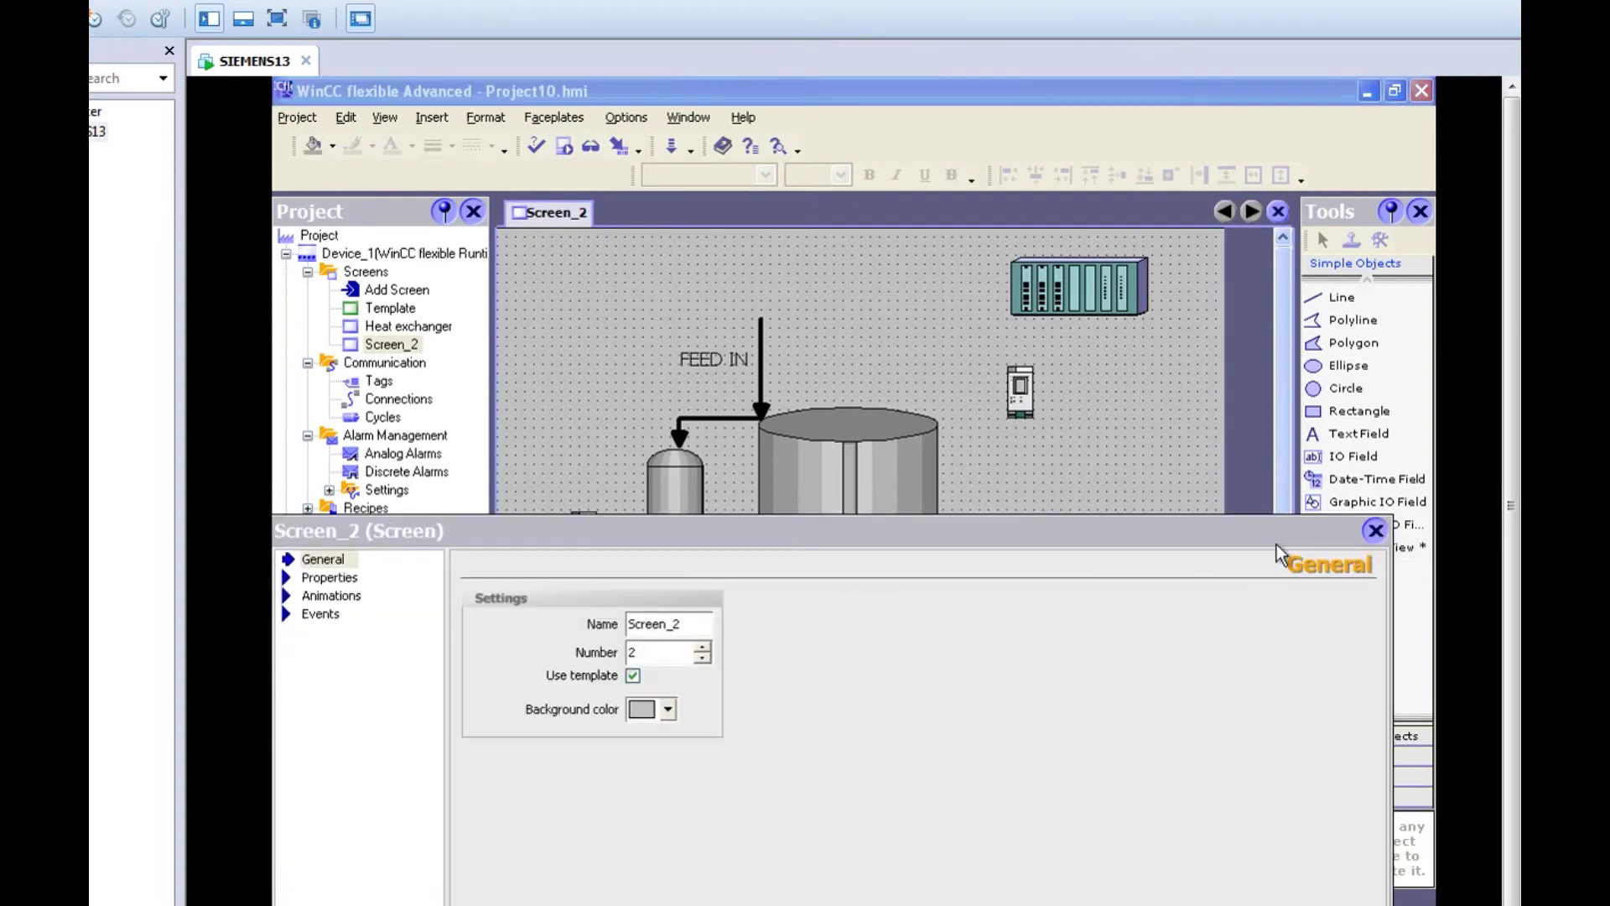
left_click(1377, 532)
Add a text field reading "COOLING WATER OUT" and place it just above the valve's outlet arrow
left_click(1378, 434)
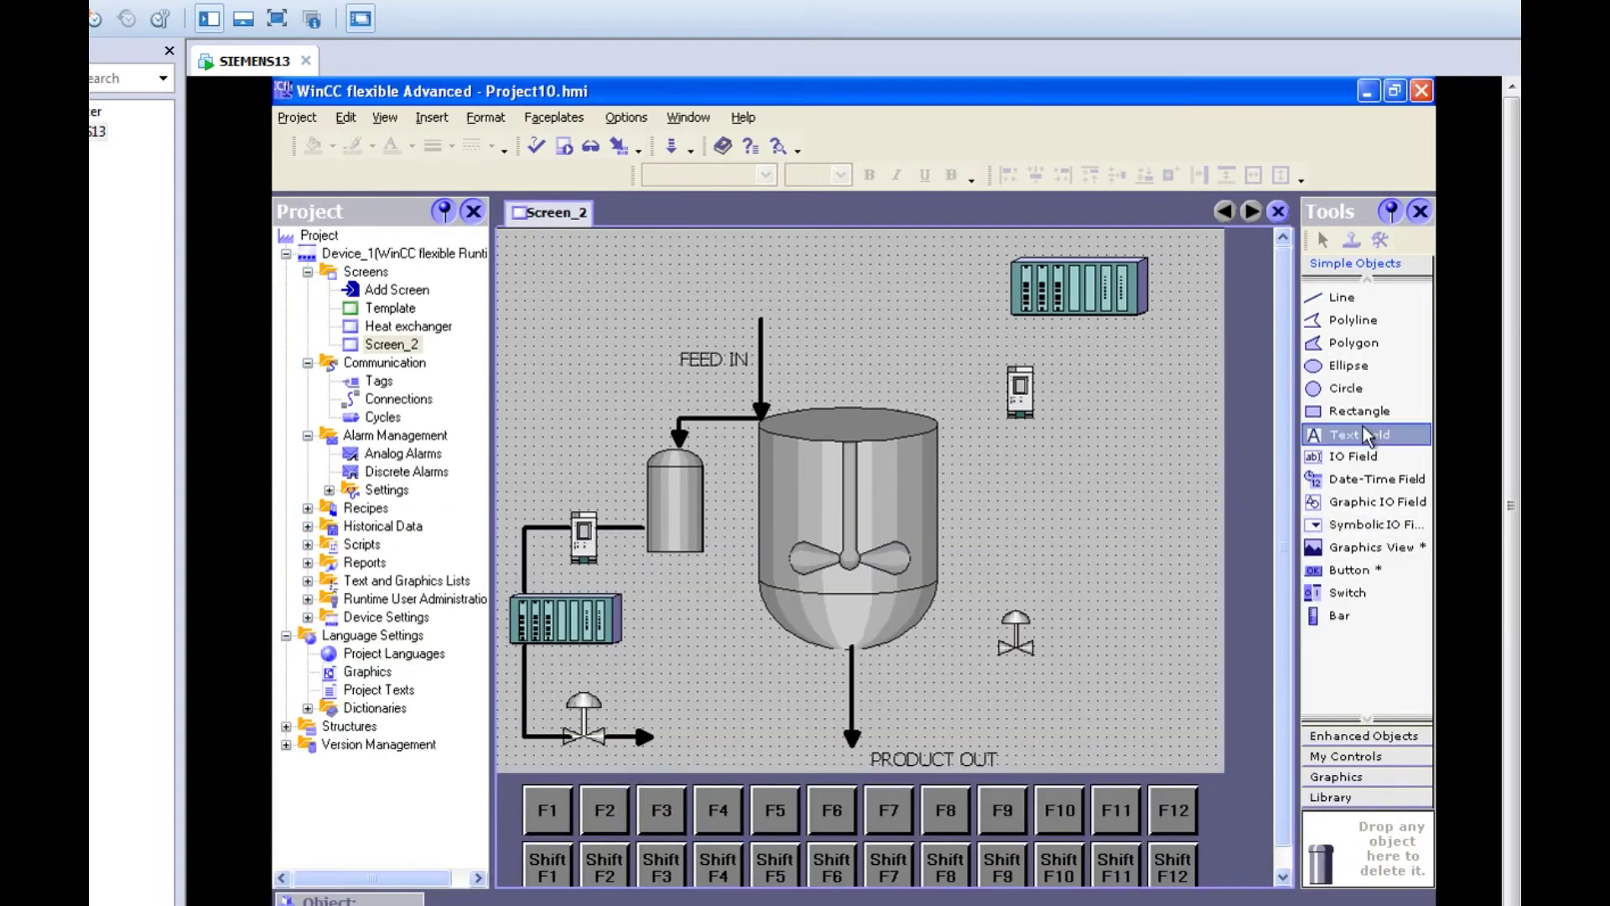
left_click(659, 737)
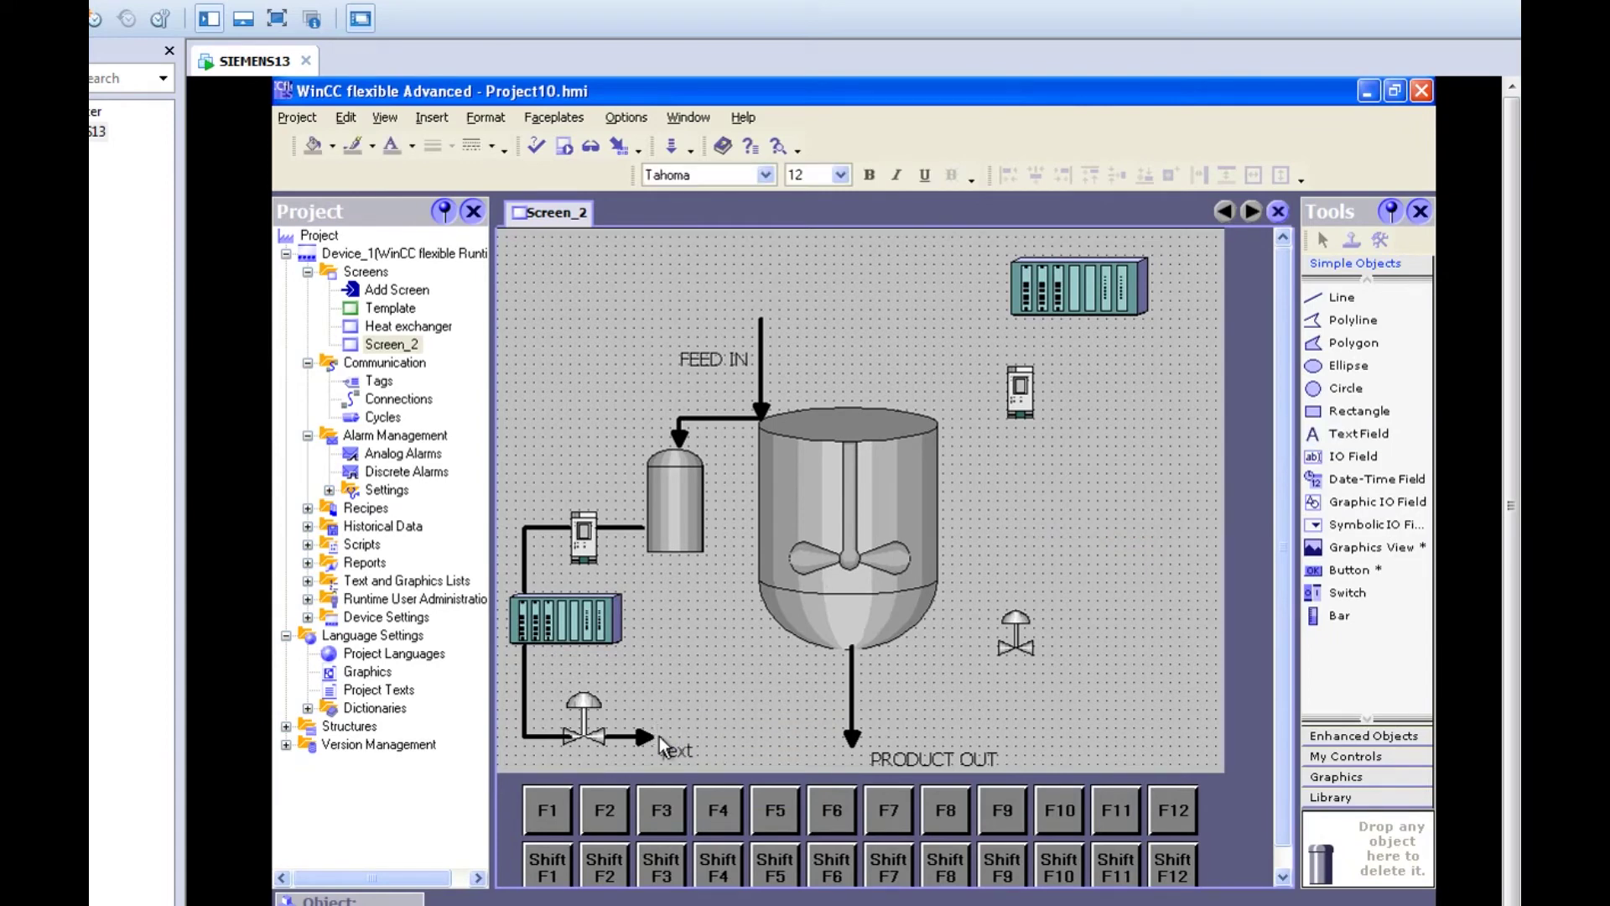
type("COOLING WATER")
type("OUT")
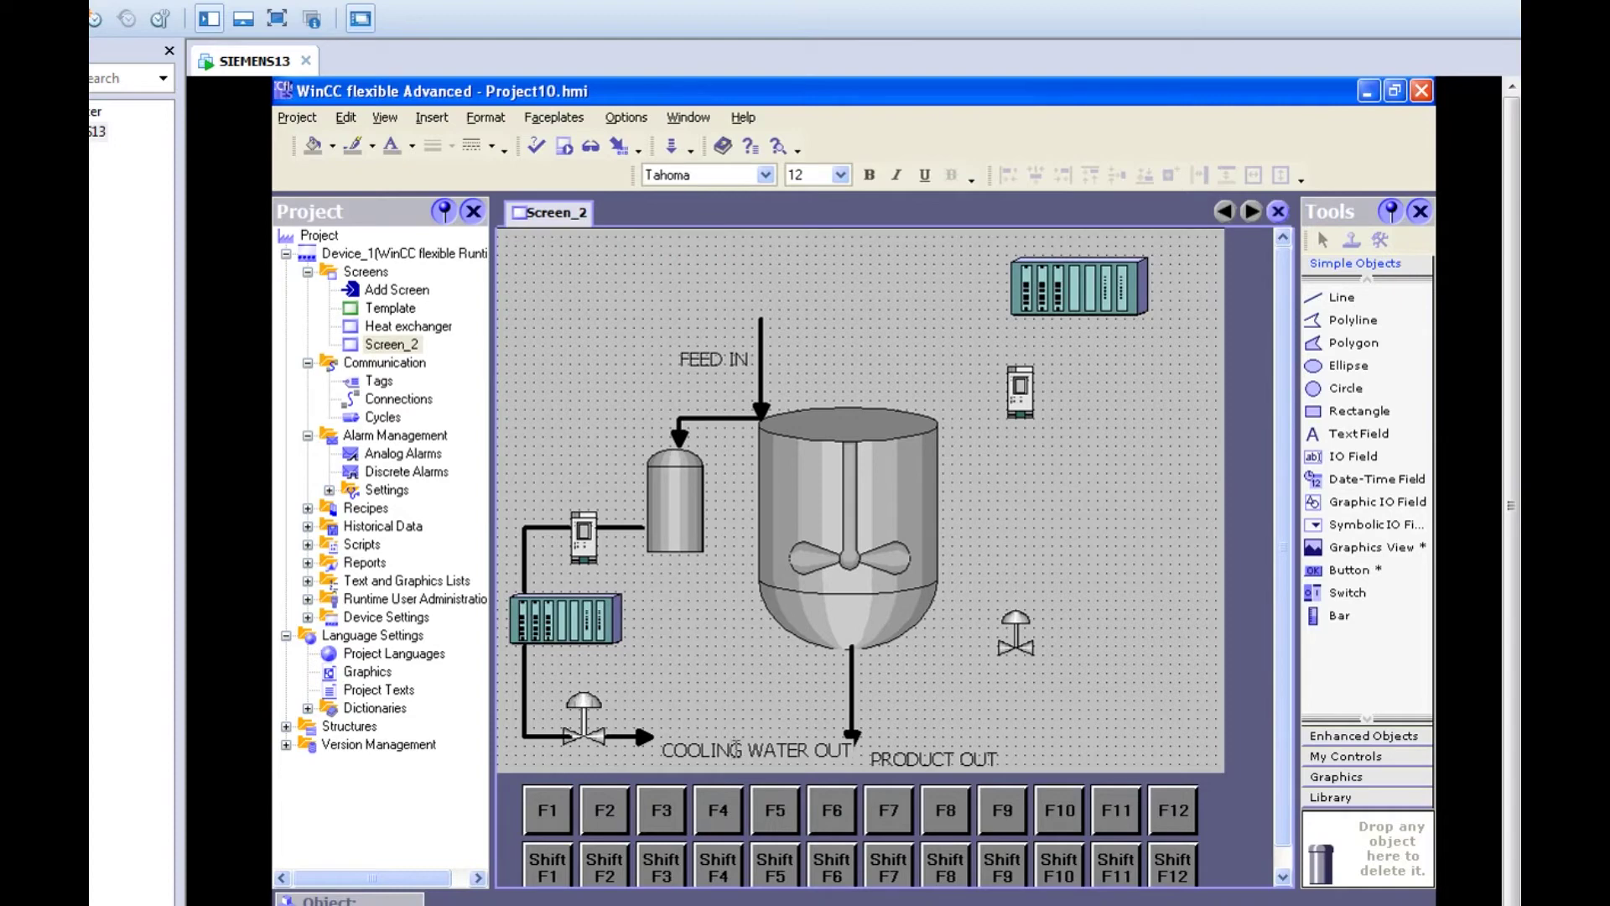
left_click_drag(664, 749, 726, 733)
left_click(766, 694)
left_click_drag(751, 748, 696, 703)
left_click(1138, 661)
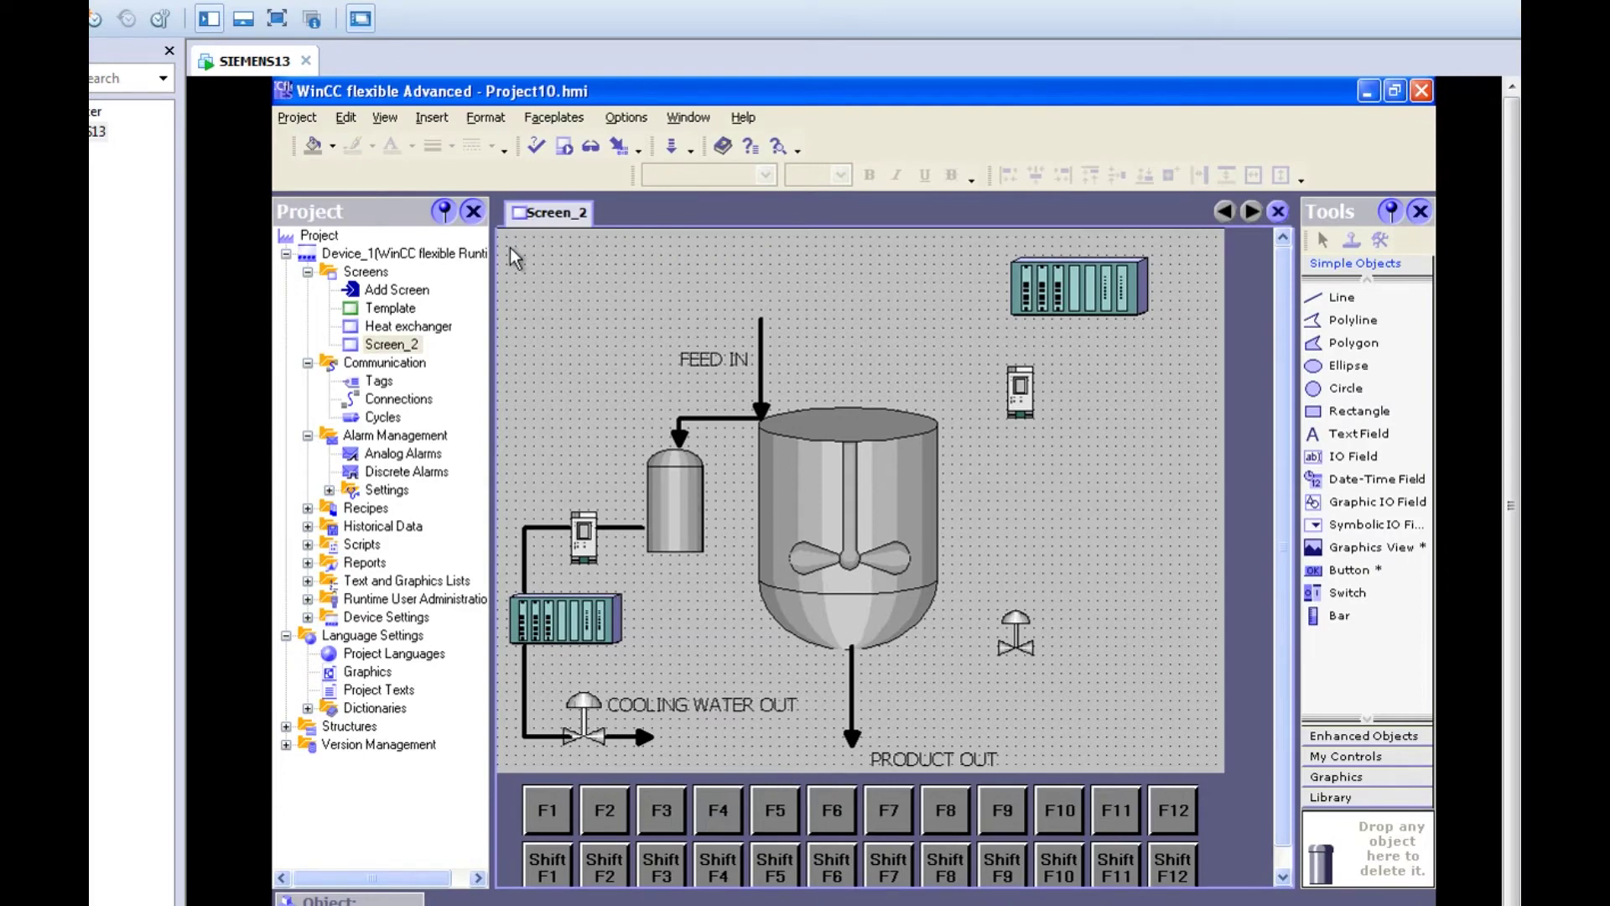
Shift the tanks, transmitters, valves, lines and labels up and to the right, and move the left PLC rack back between its connecting lines
left_click_drag(511, 247, 1091, 780)
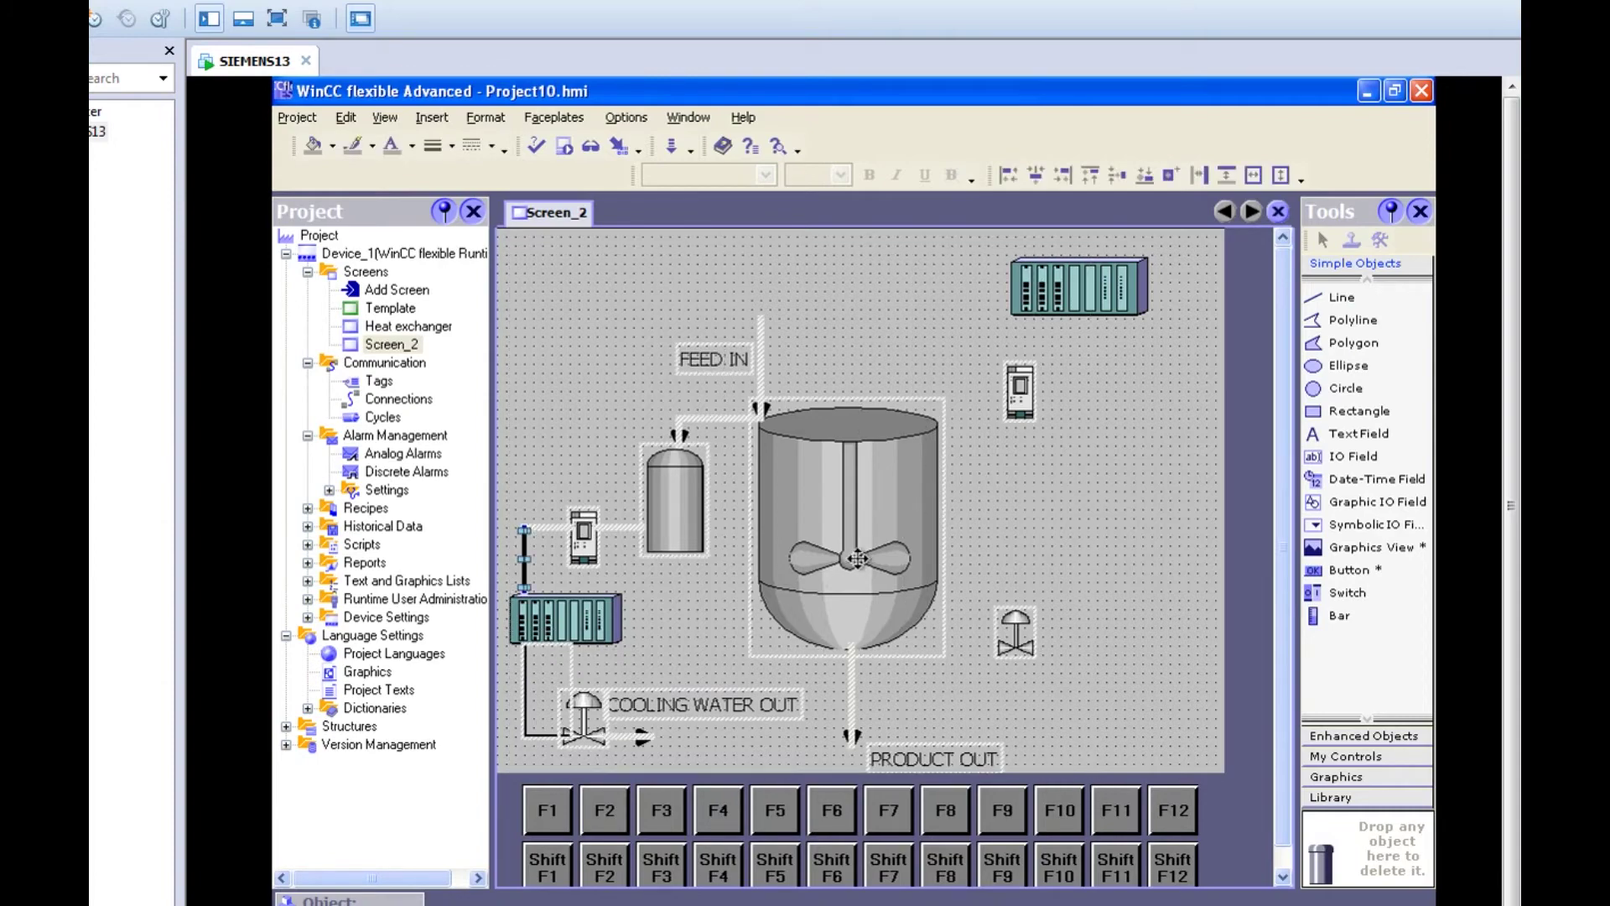
left_click_drag(894, 523, 1003, 459)
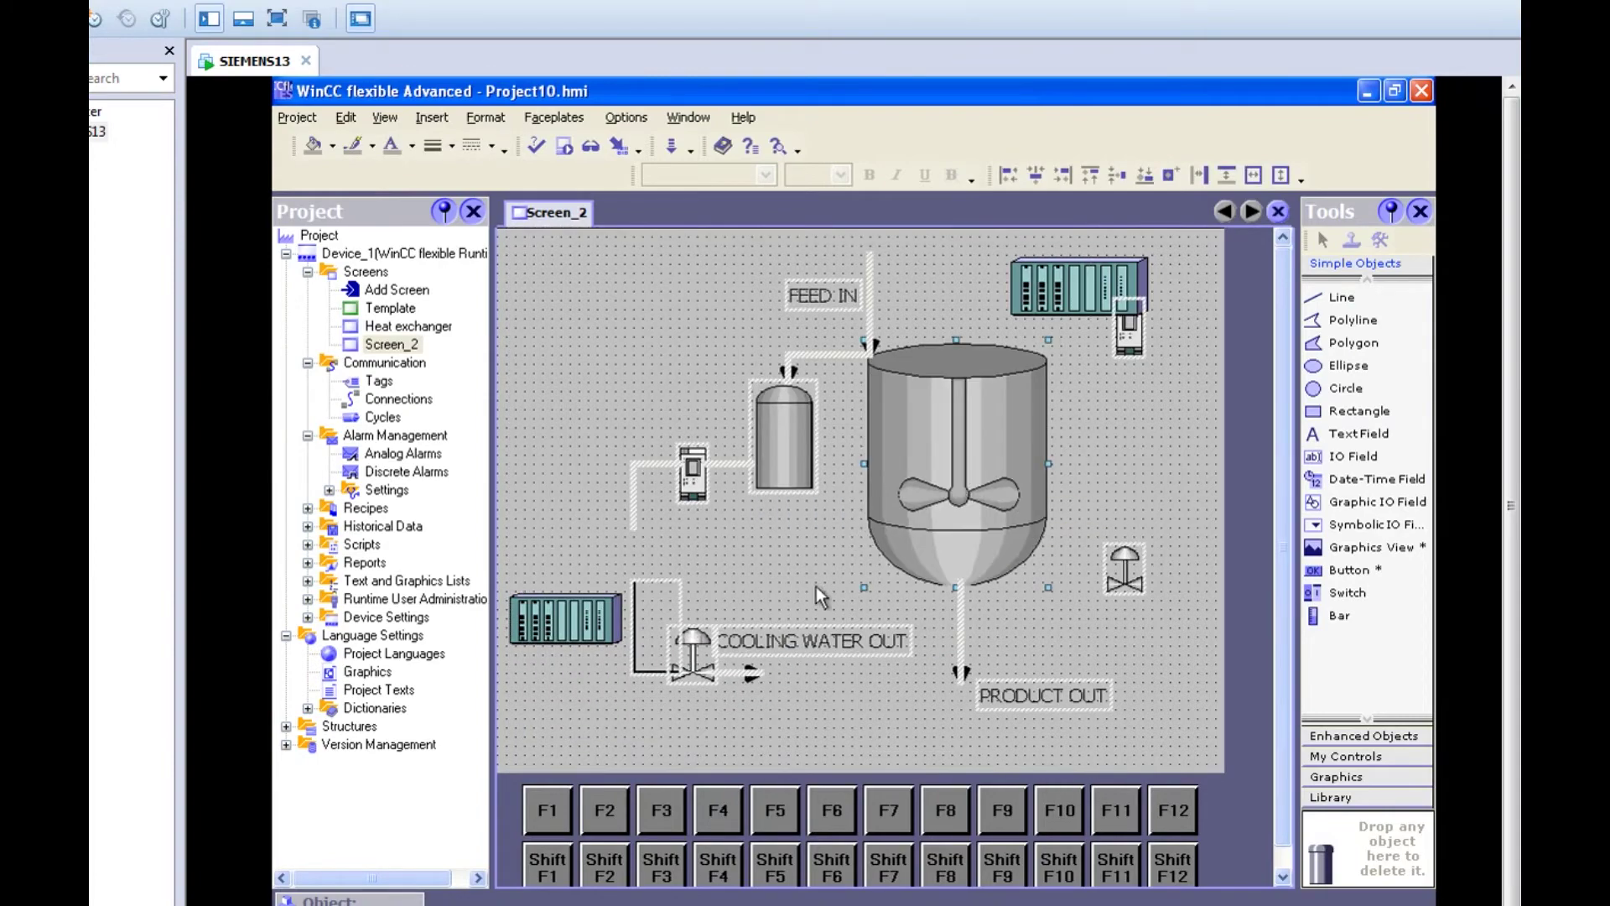
left_click(854, 711)
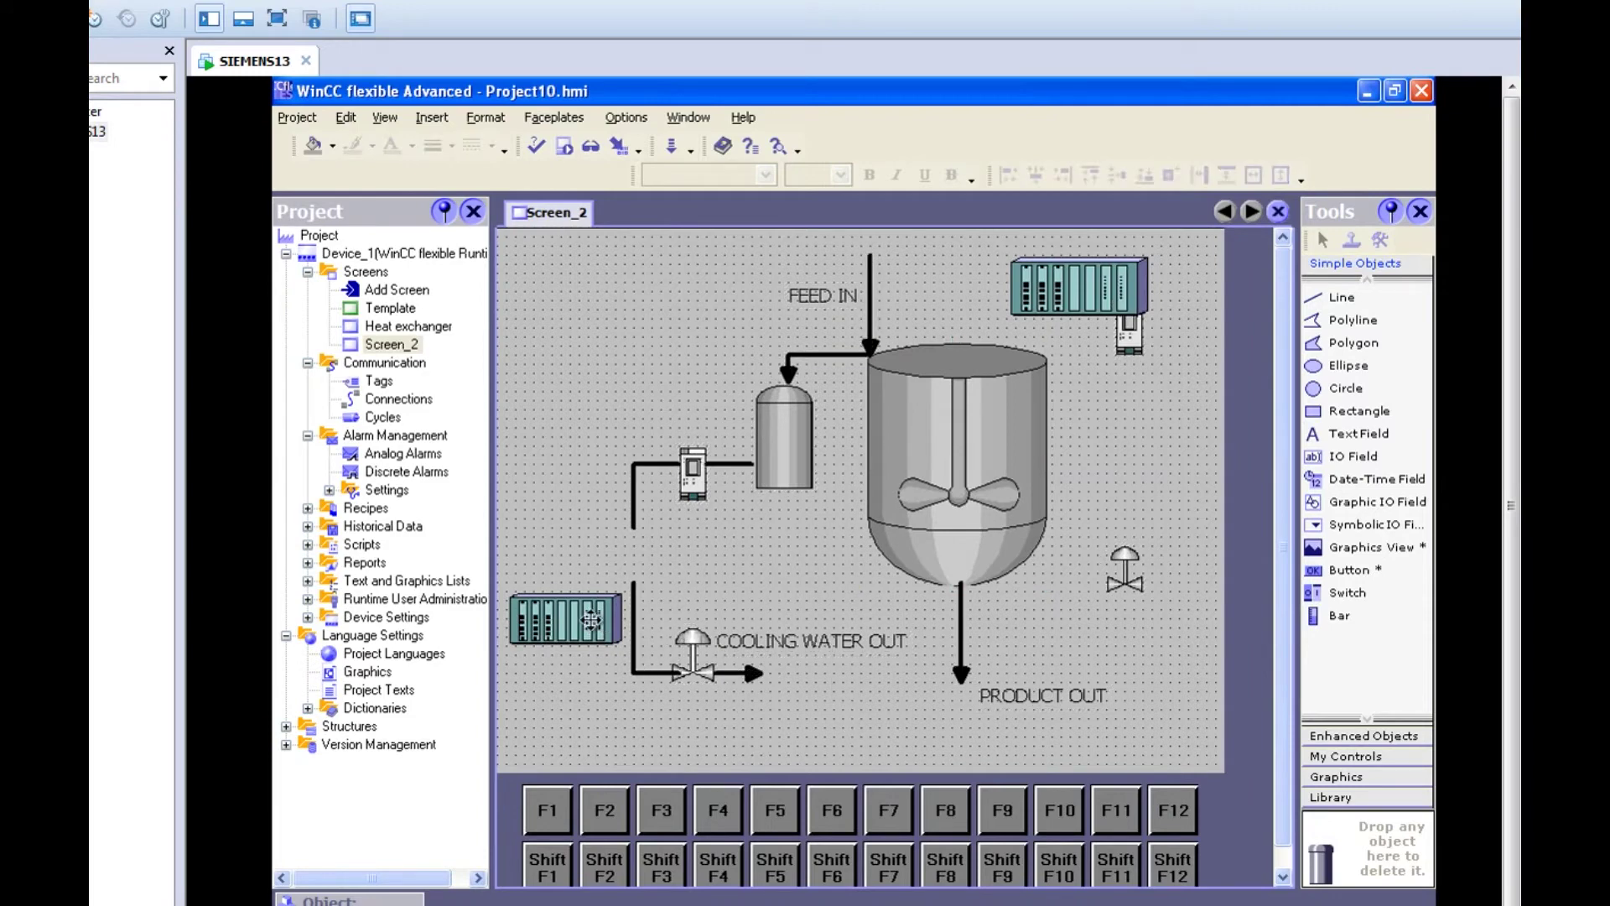
left_click_drag(590, 619, 689, 554)
Delete the polyline below the left PLC rack and reposition the valve under the rack with its arrow line on the valve's left side
left_click(633, 645)
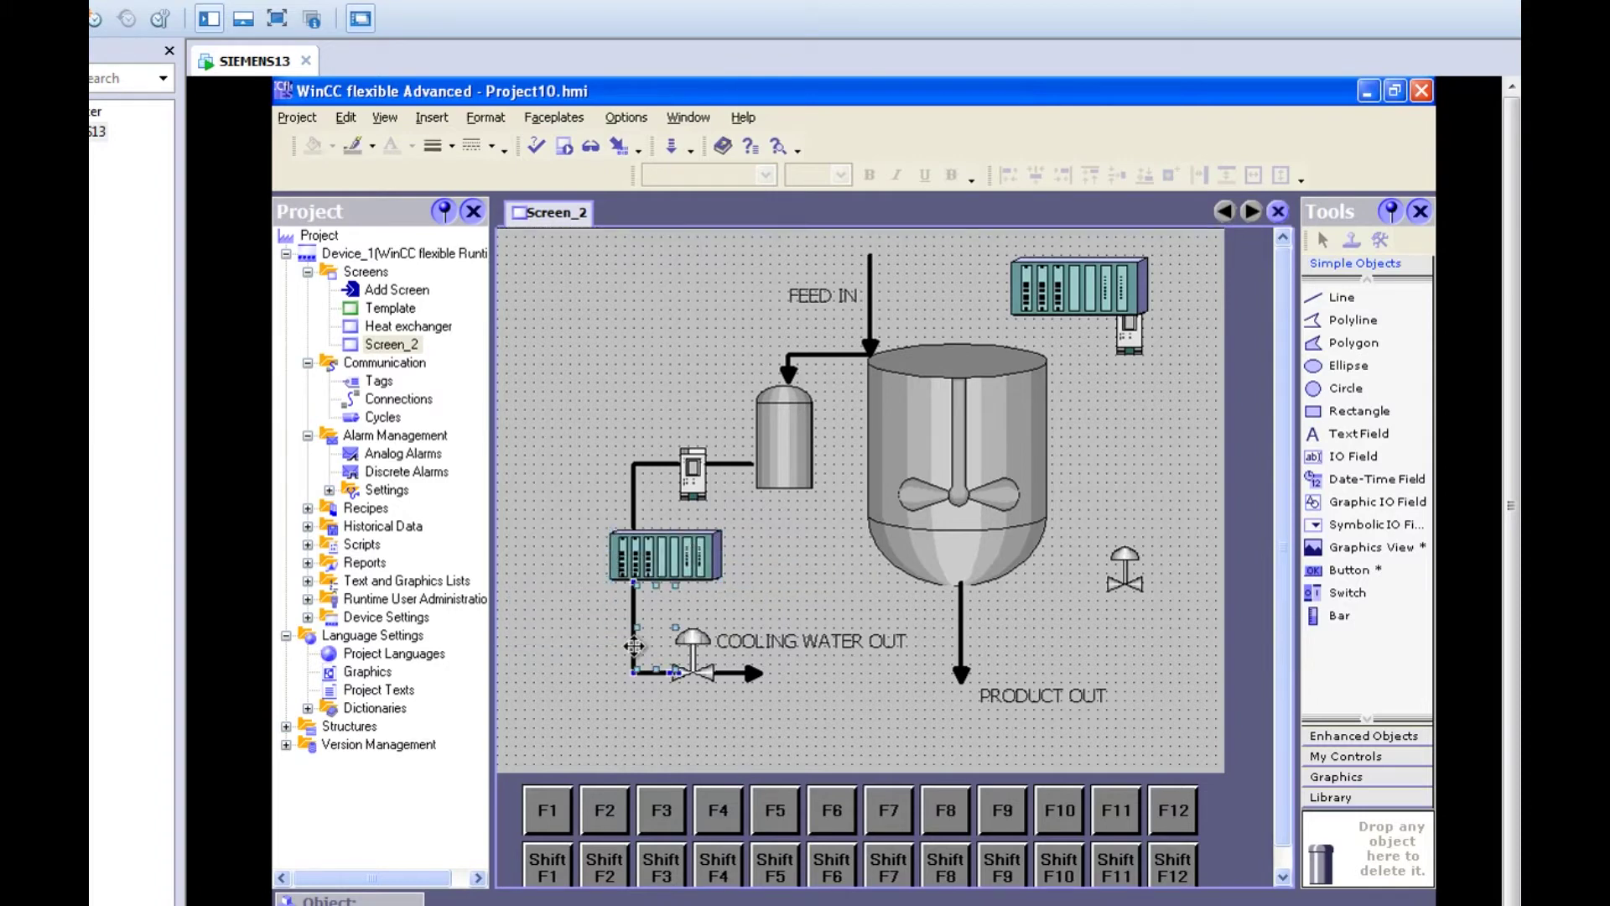
left_click_drag(702, 676, 658, 693)
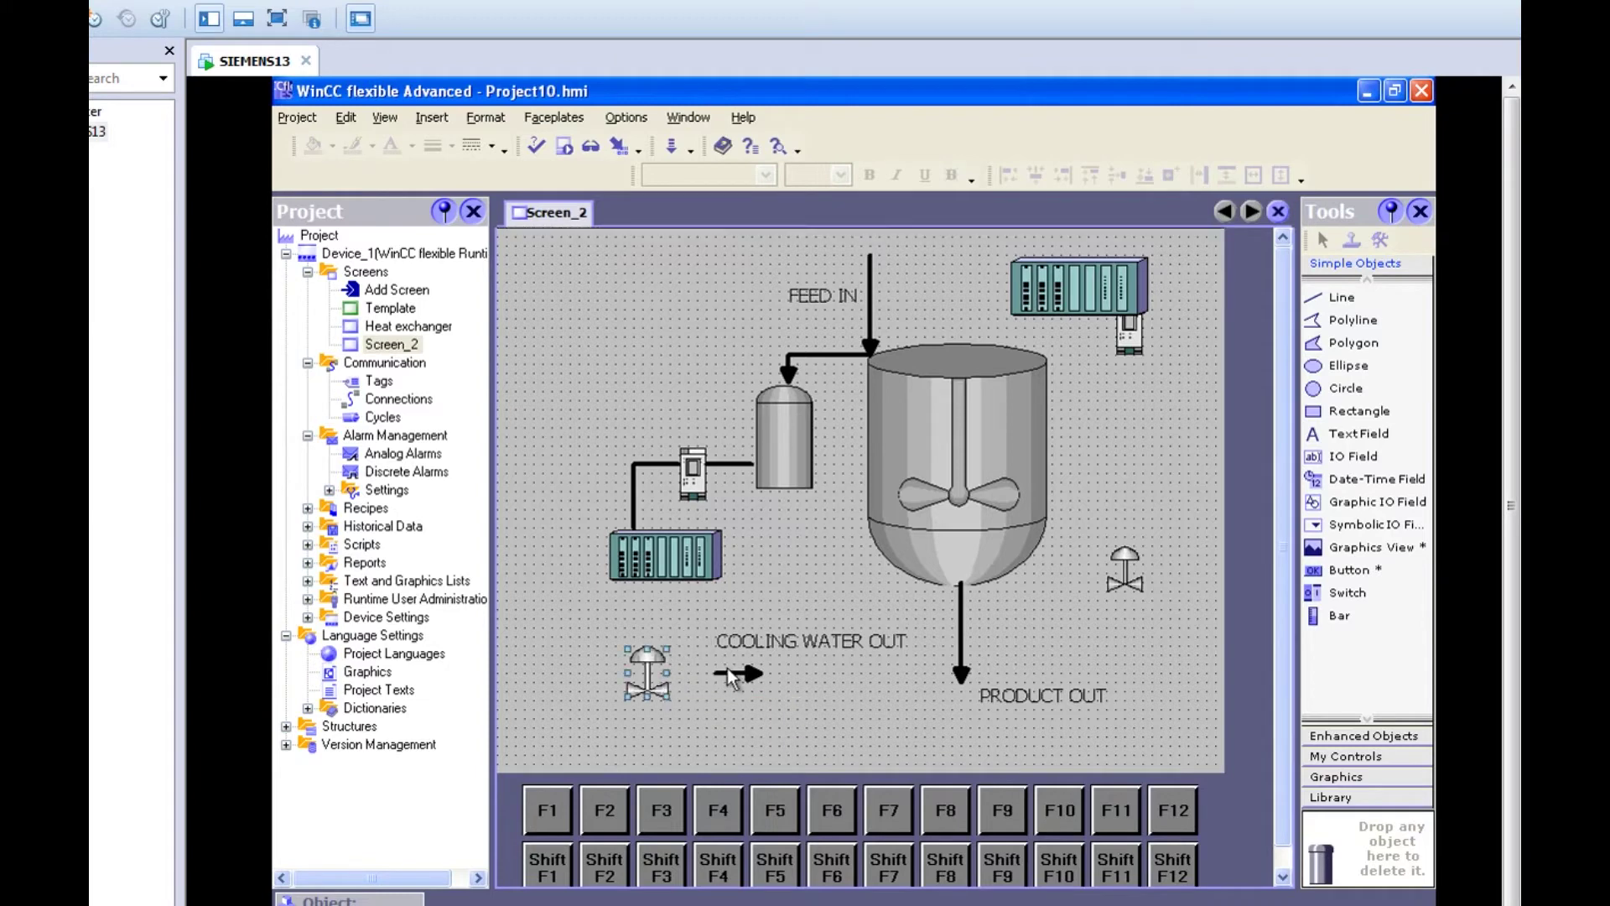
left_click_drag(727, 671, 599, 704)
Flip the valve's arrow line horizontally and move the COOLING WATER OUT label below the arrow
left_click(345, 117)
mouse_move(388, 123)
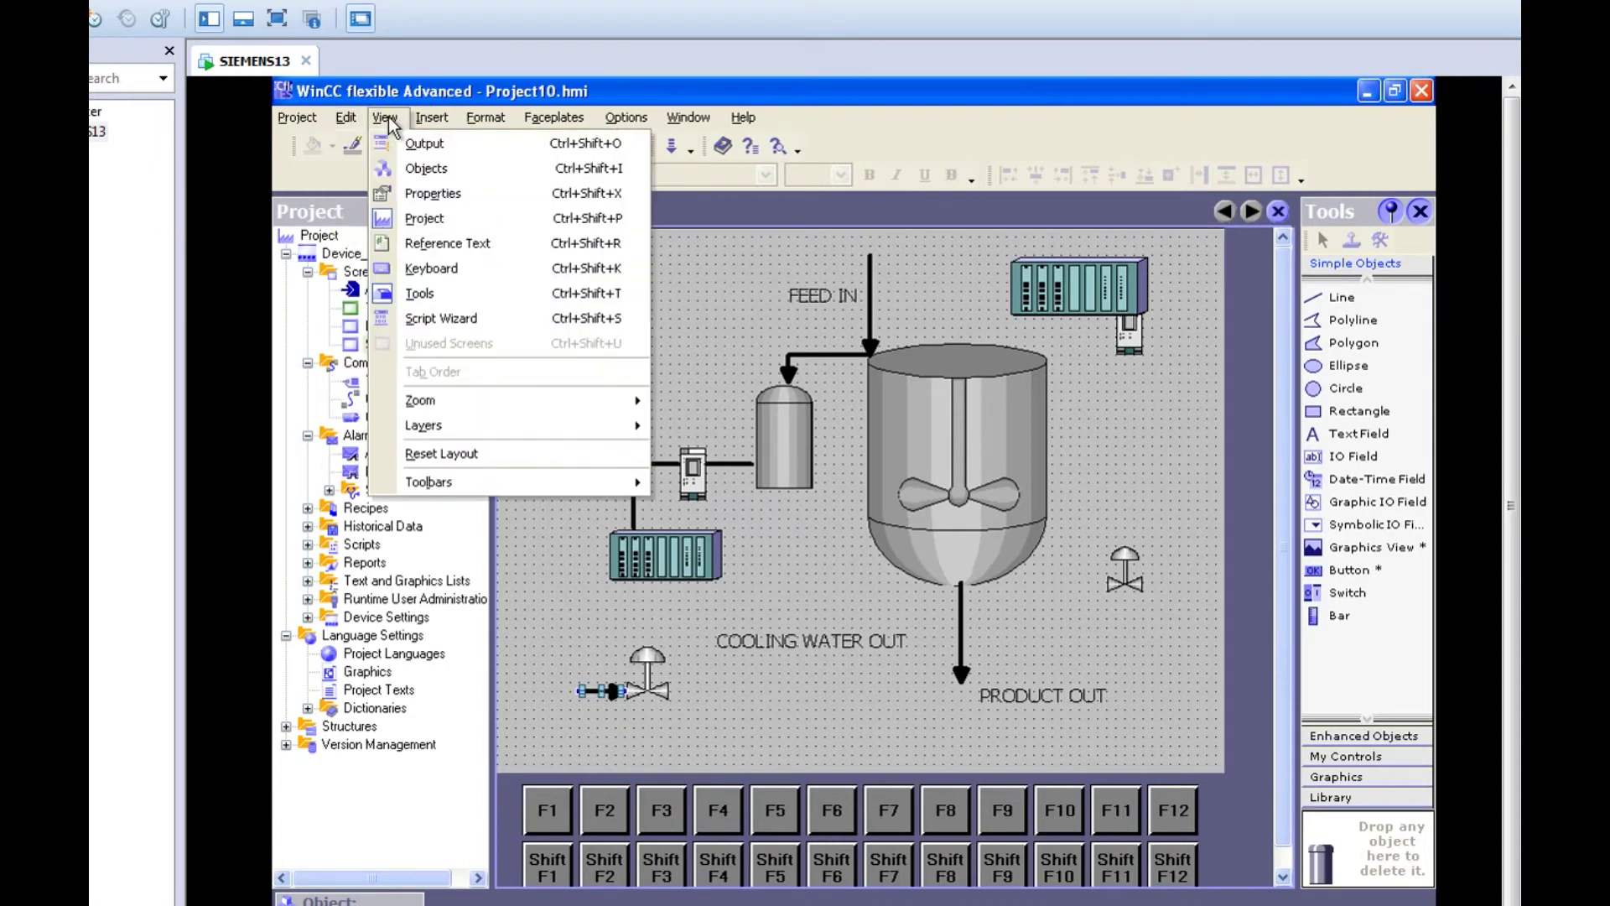
mouse_move(487, 121)
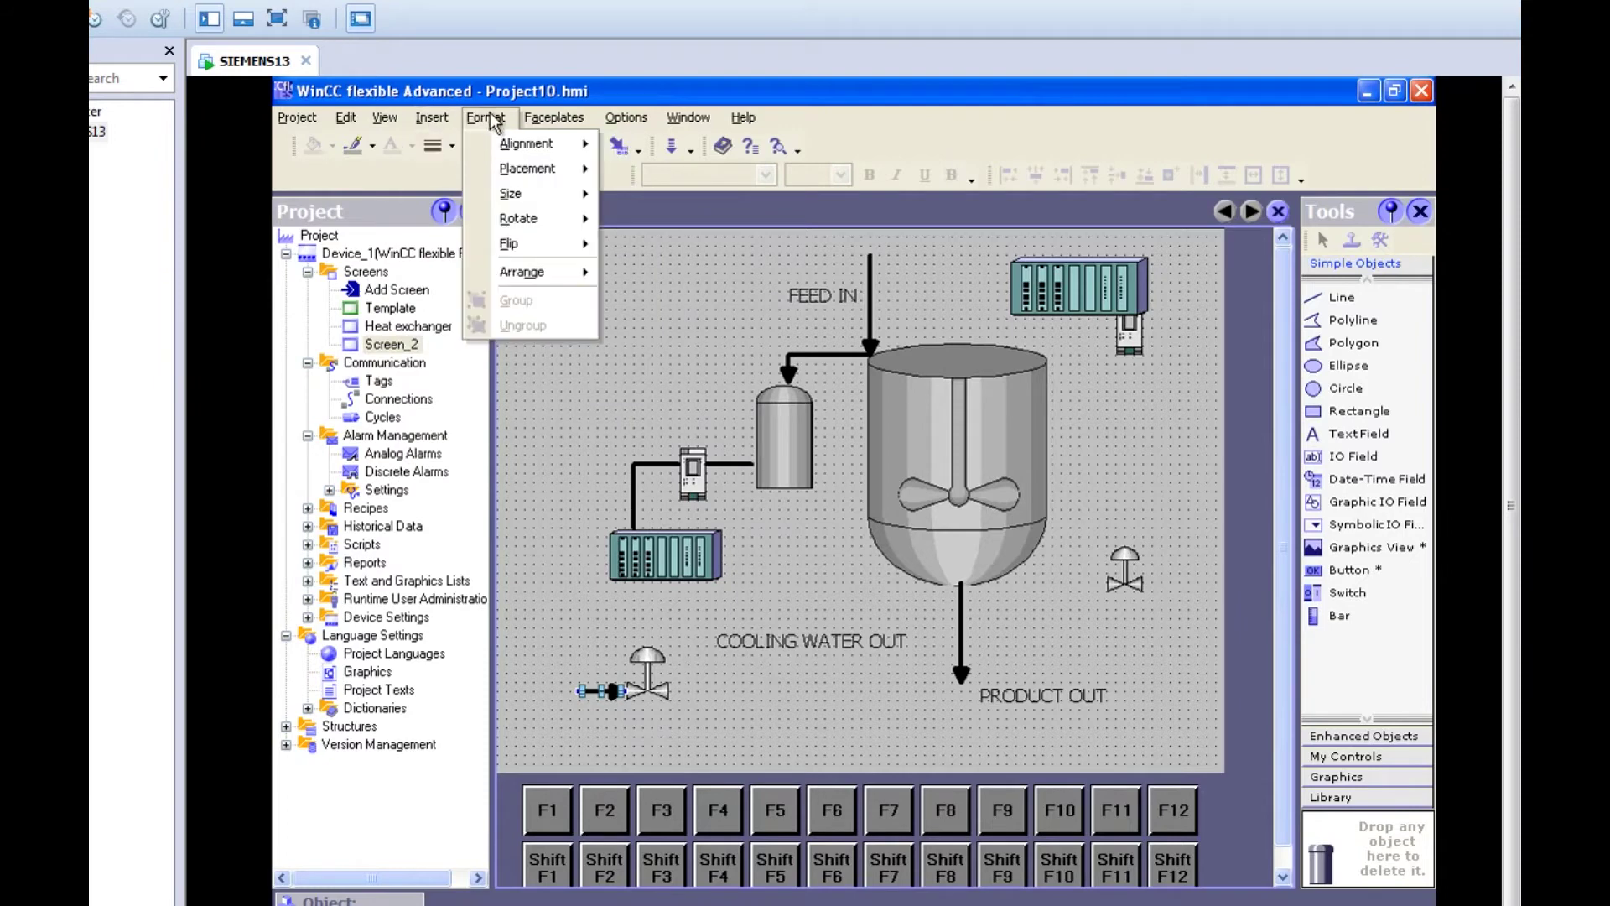
mouse_move(546, 243)
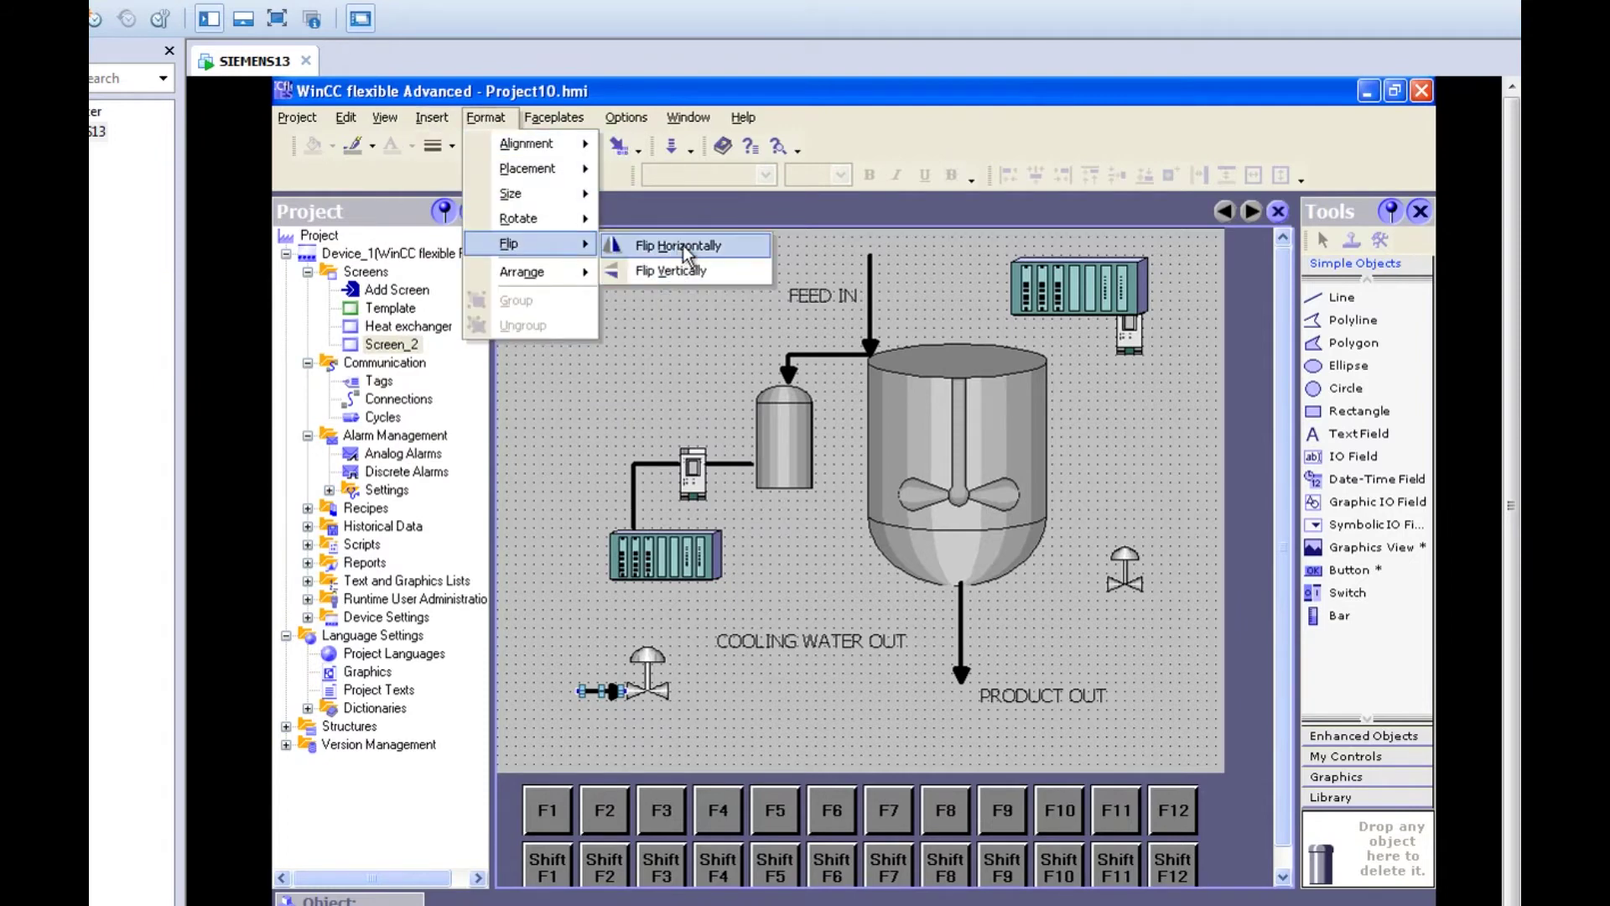
left_click(683, 245)
left_click(698, 686)
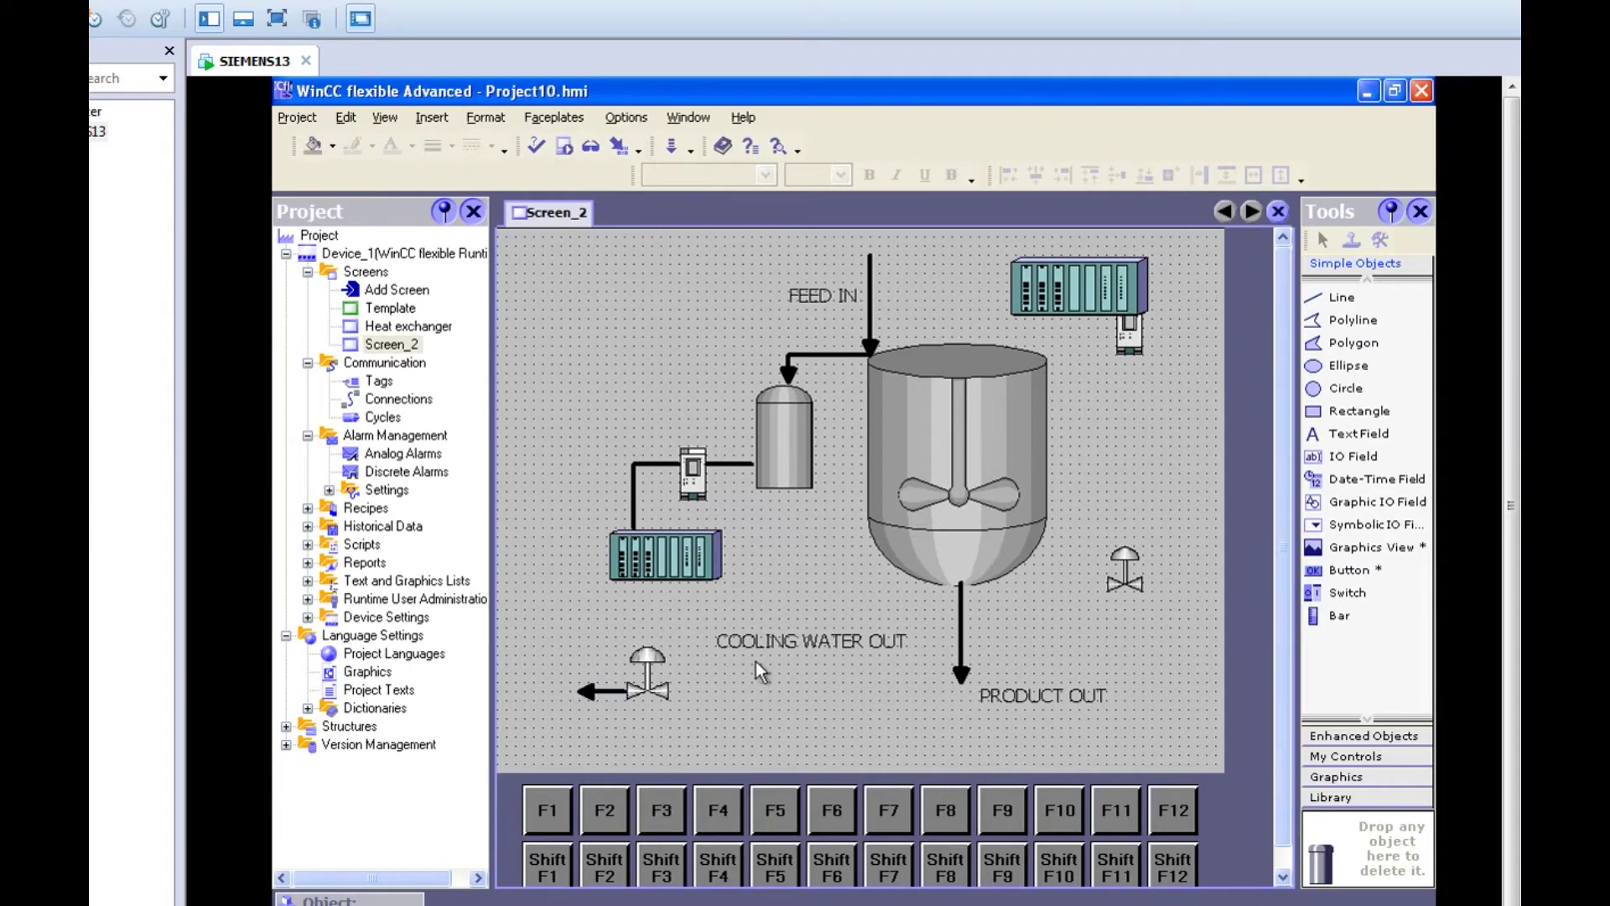
left_click_drag(784, 635, 585, 717)
left_click(758, 723)
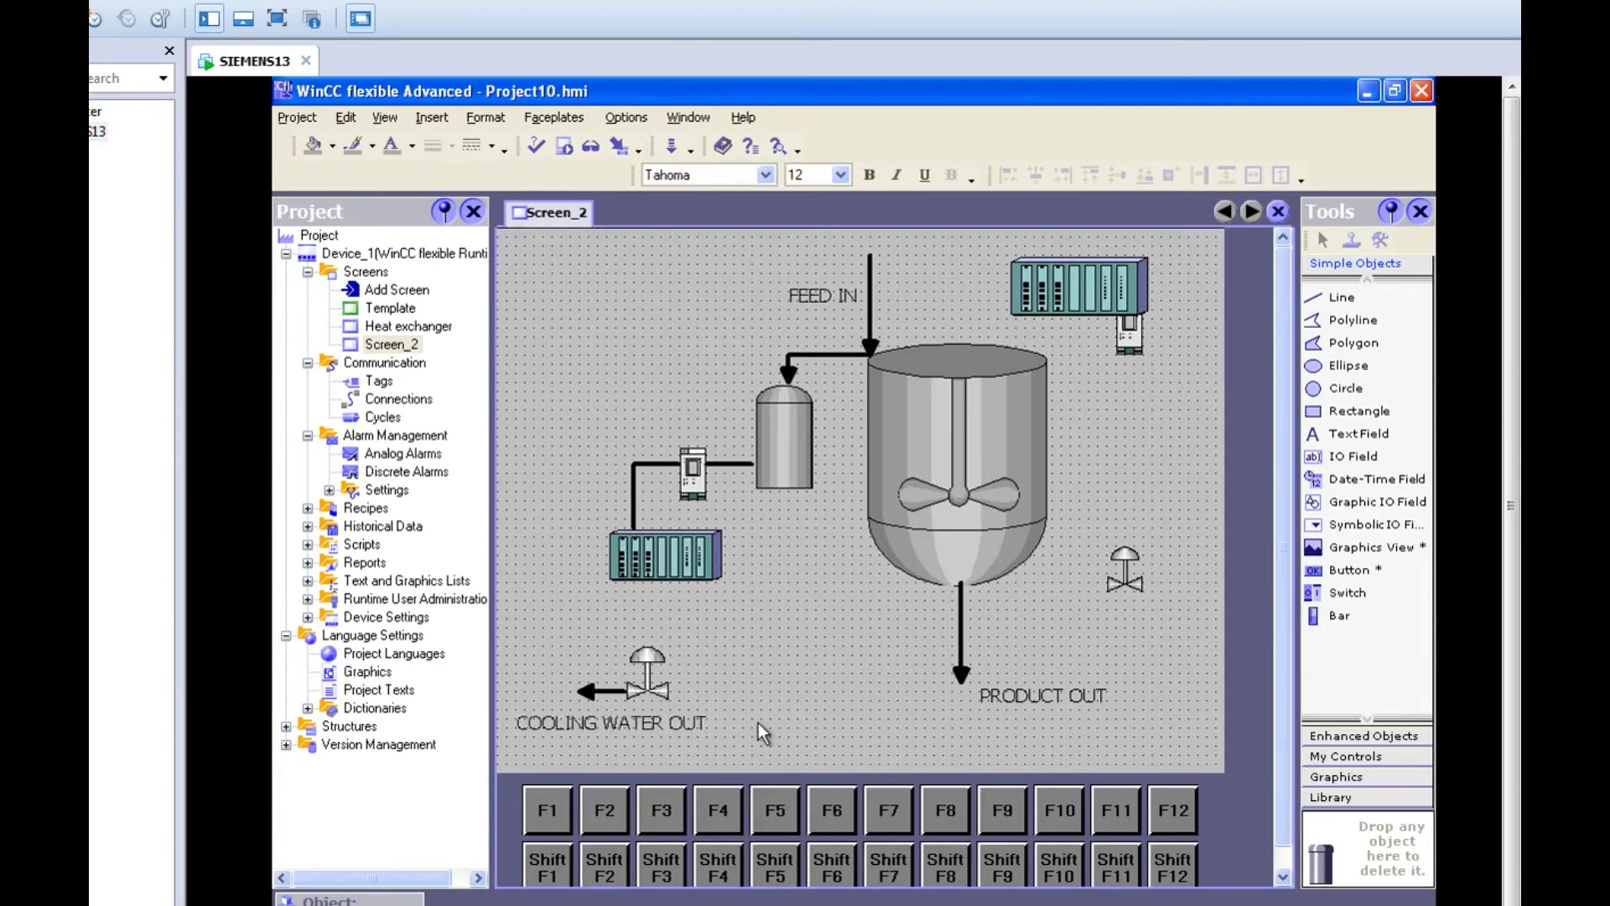
Draw a vertical line from the bottom of the left PLC rack to the top of the valve and set its width to 4
left_click(1333, 299)
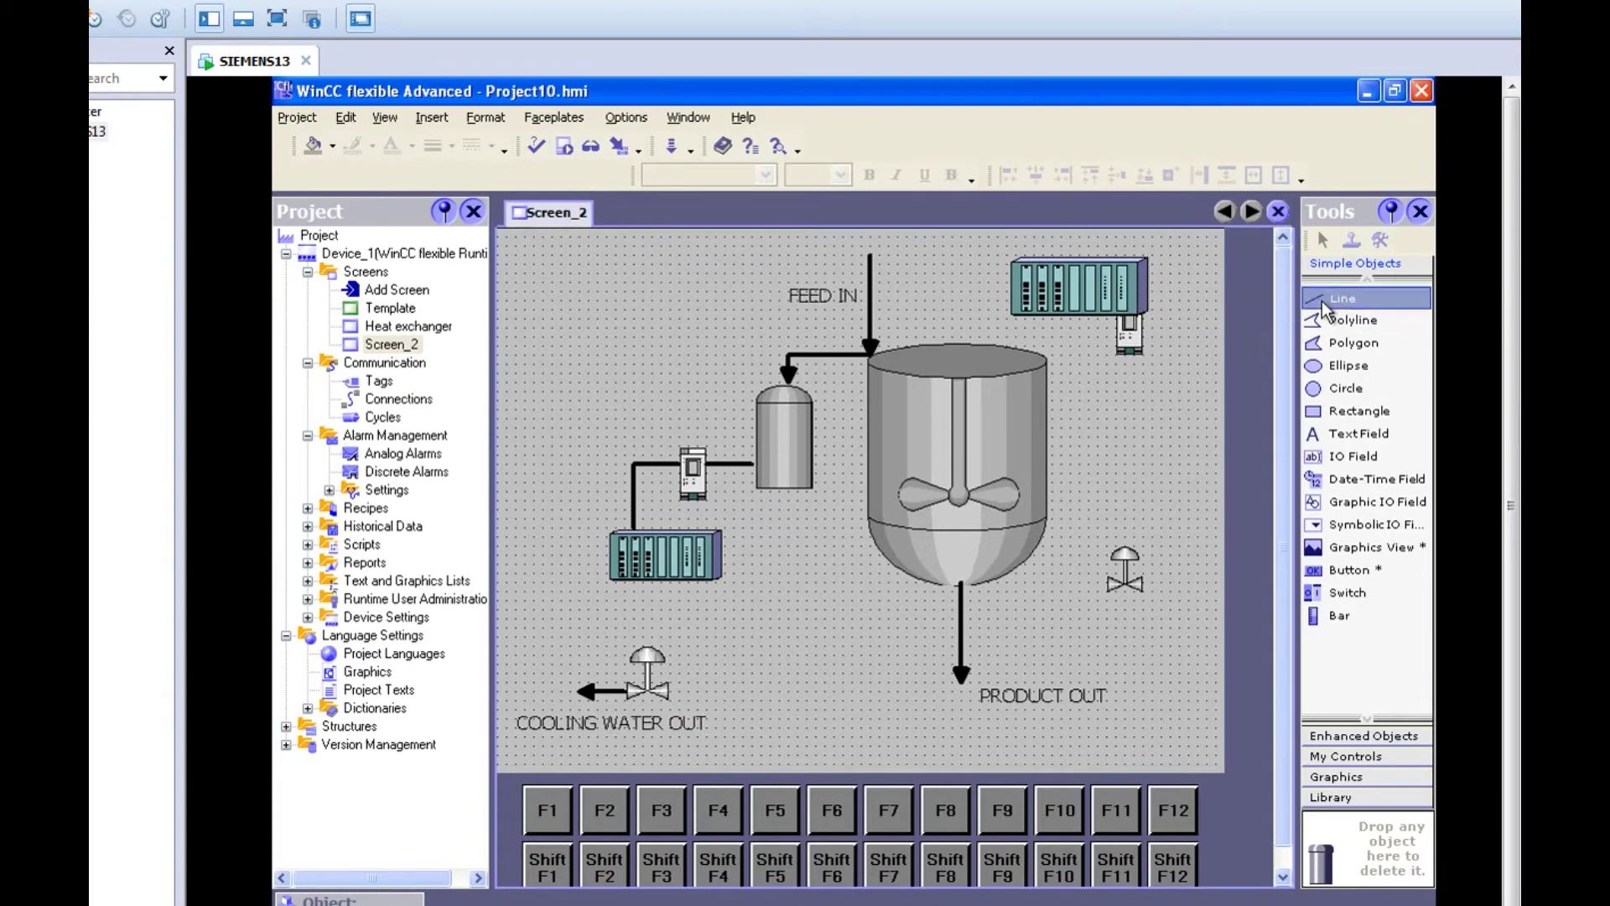
left_click_drag(643, 580, 645, 653)
left_click(644, 644)
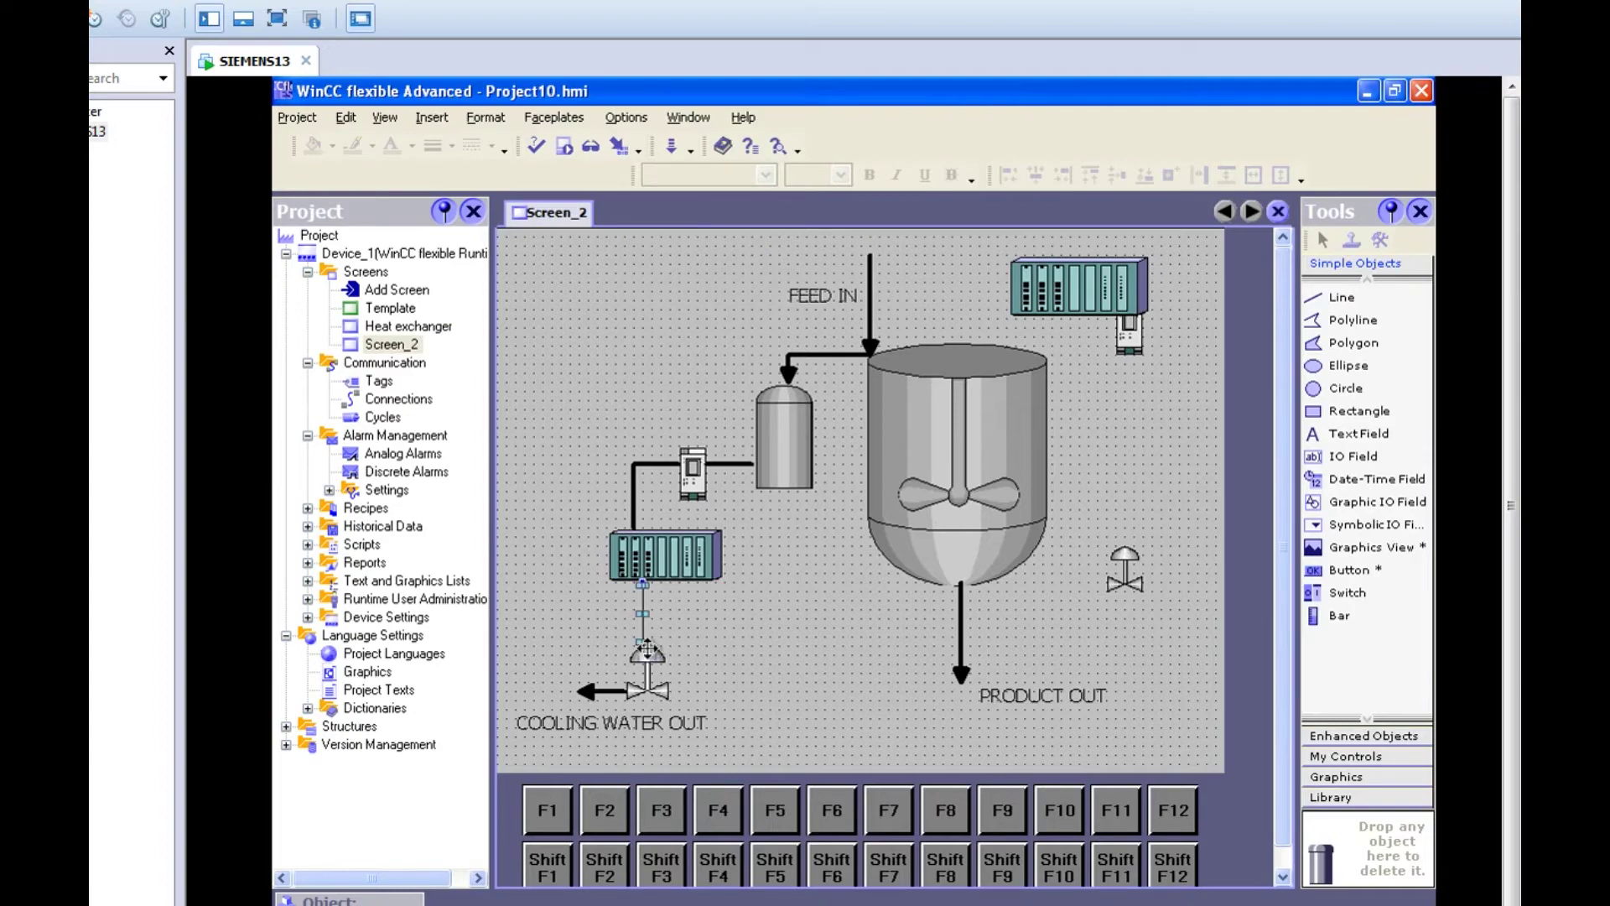
double_click(641, 602)
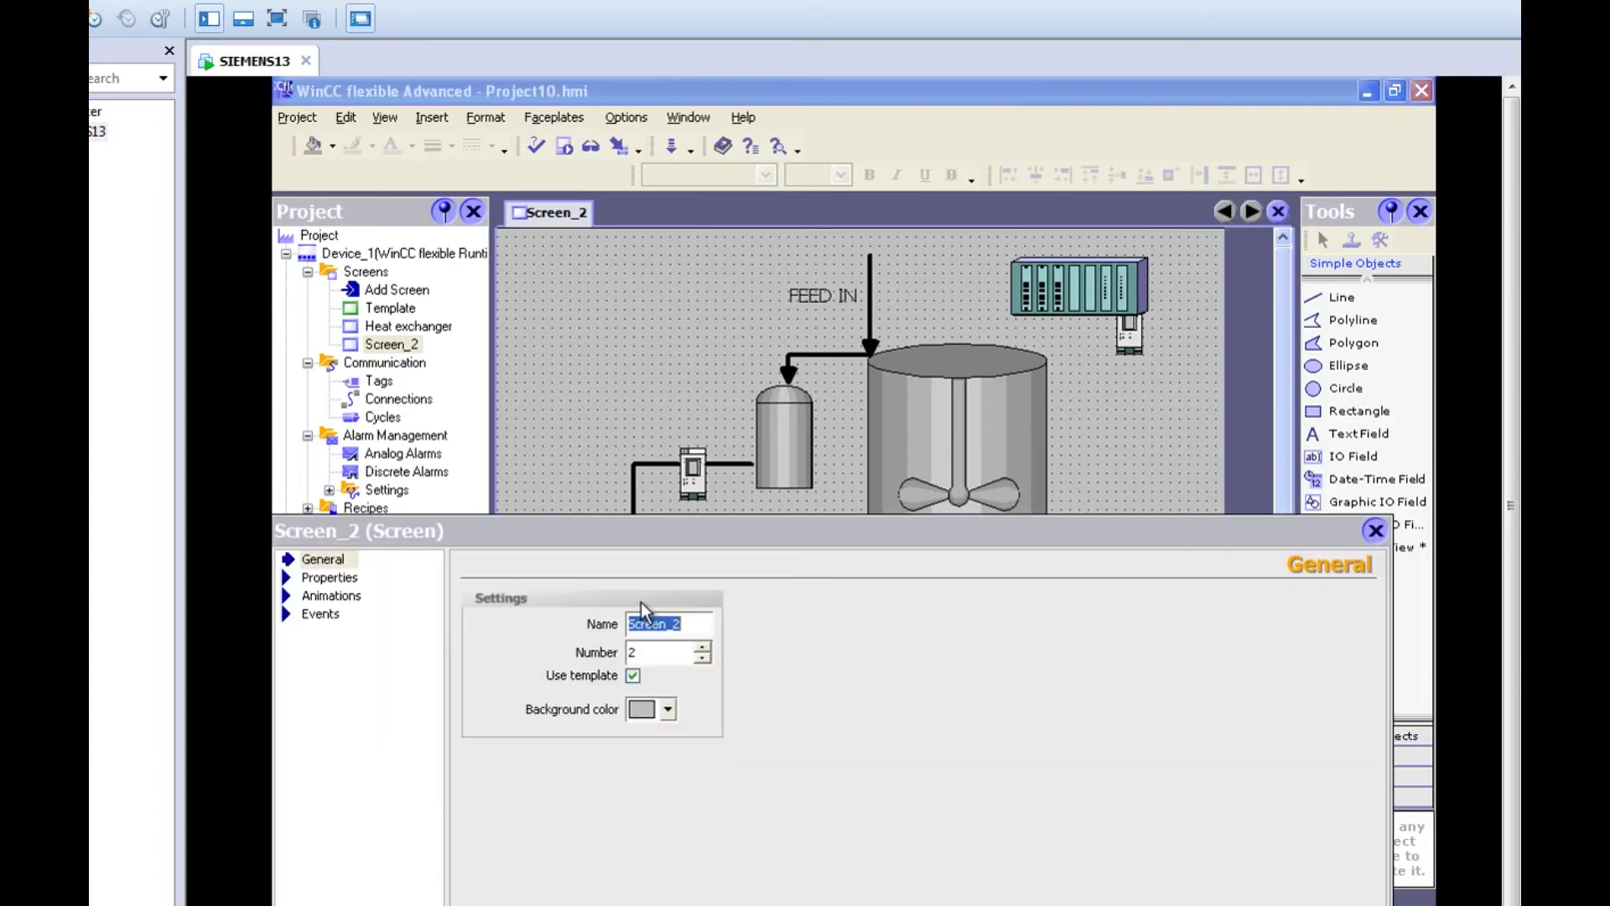
left_click(1374, 536)
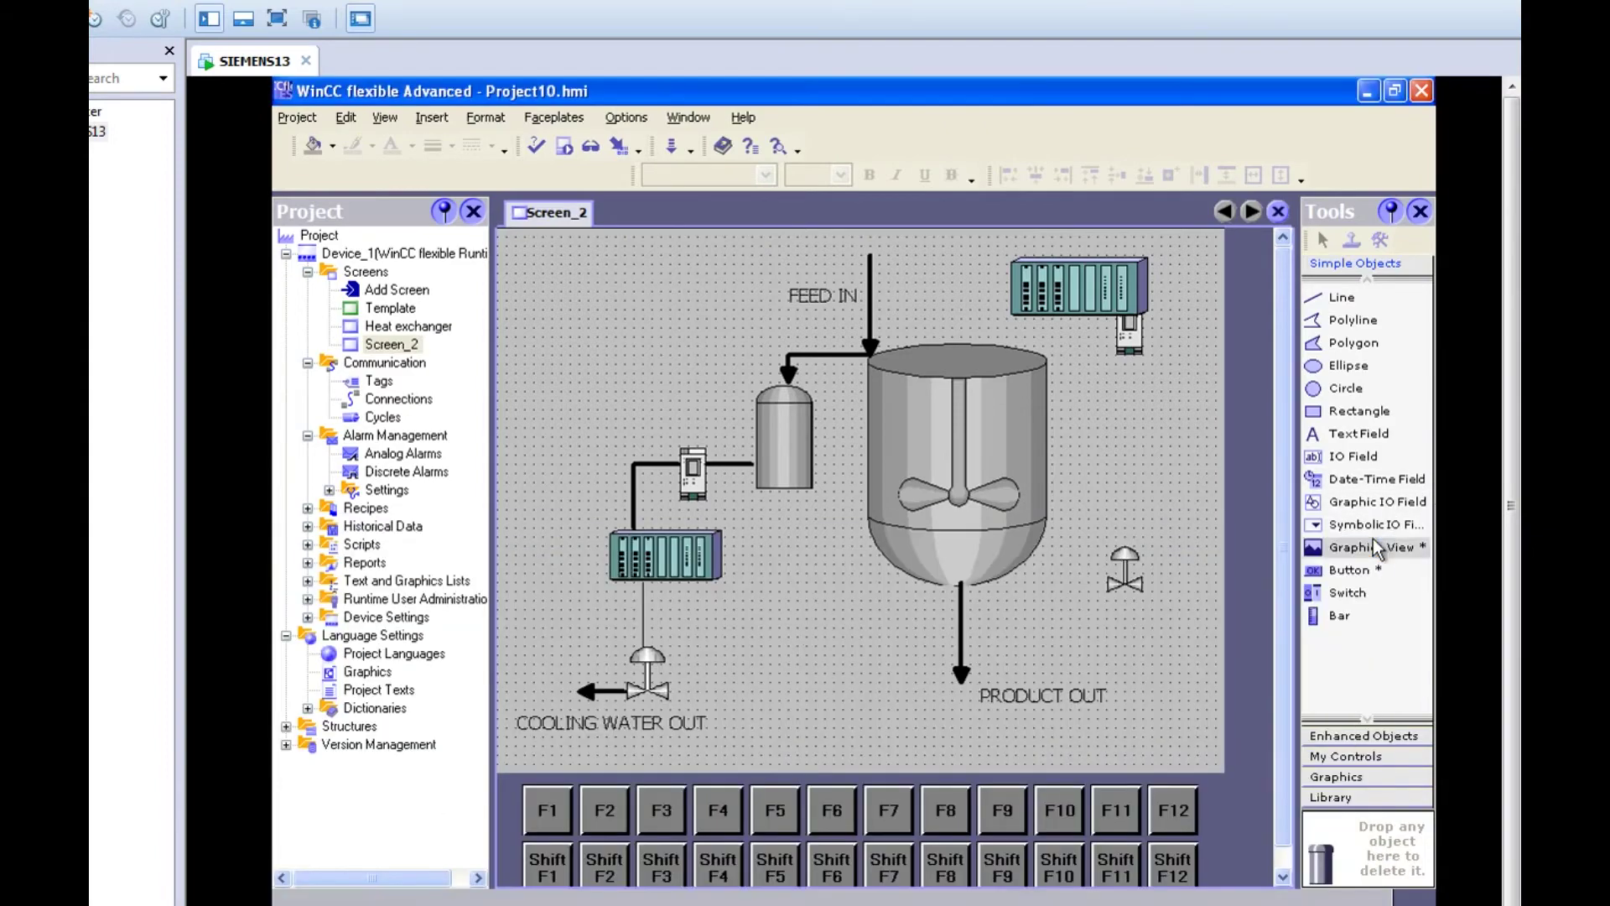
double_click(642, 607)
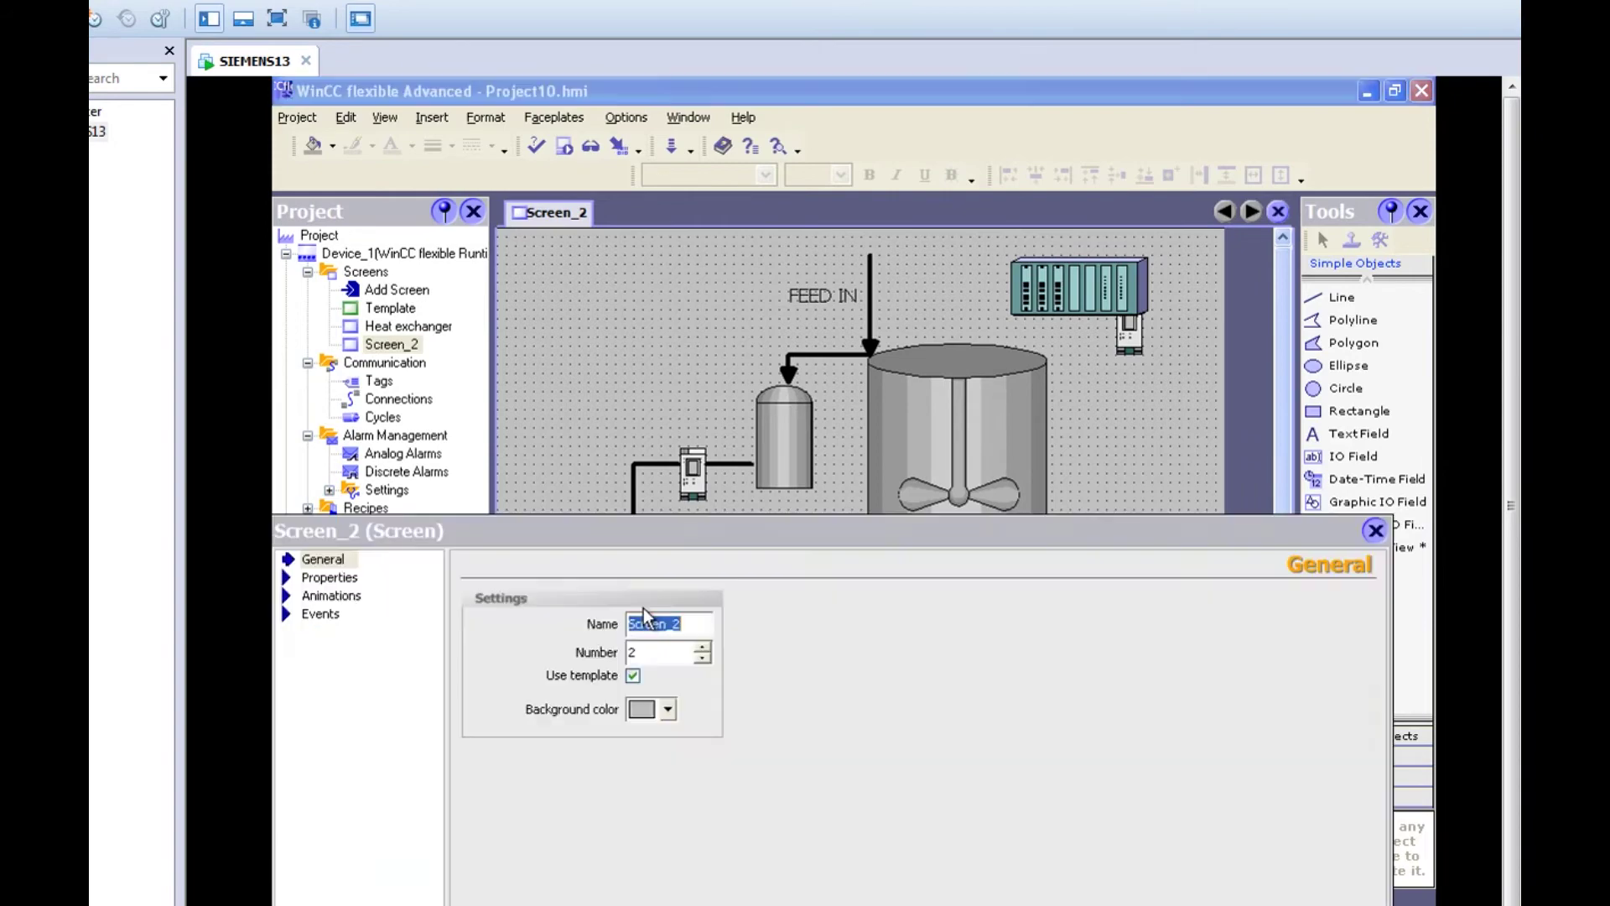
left_click(912, 620)
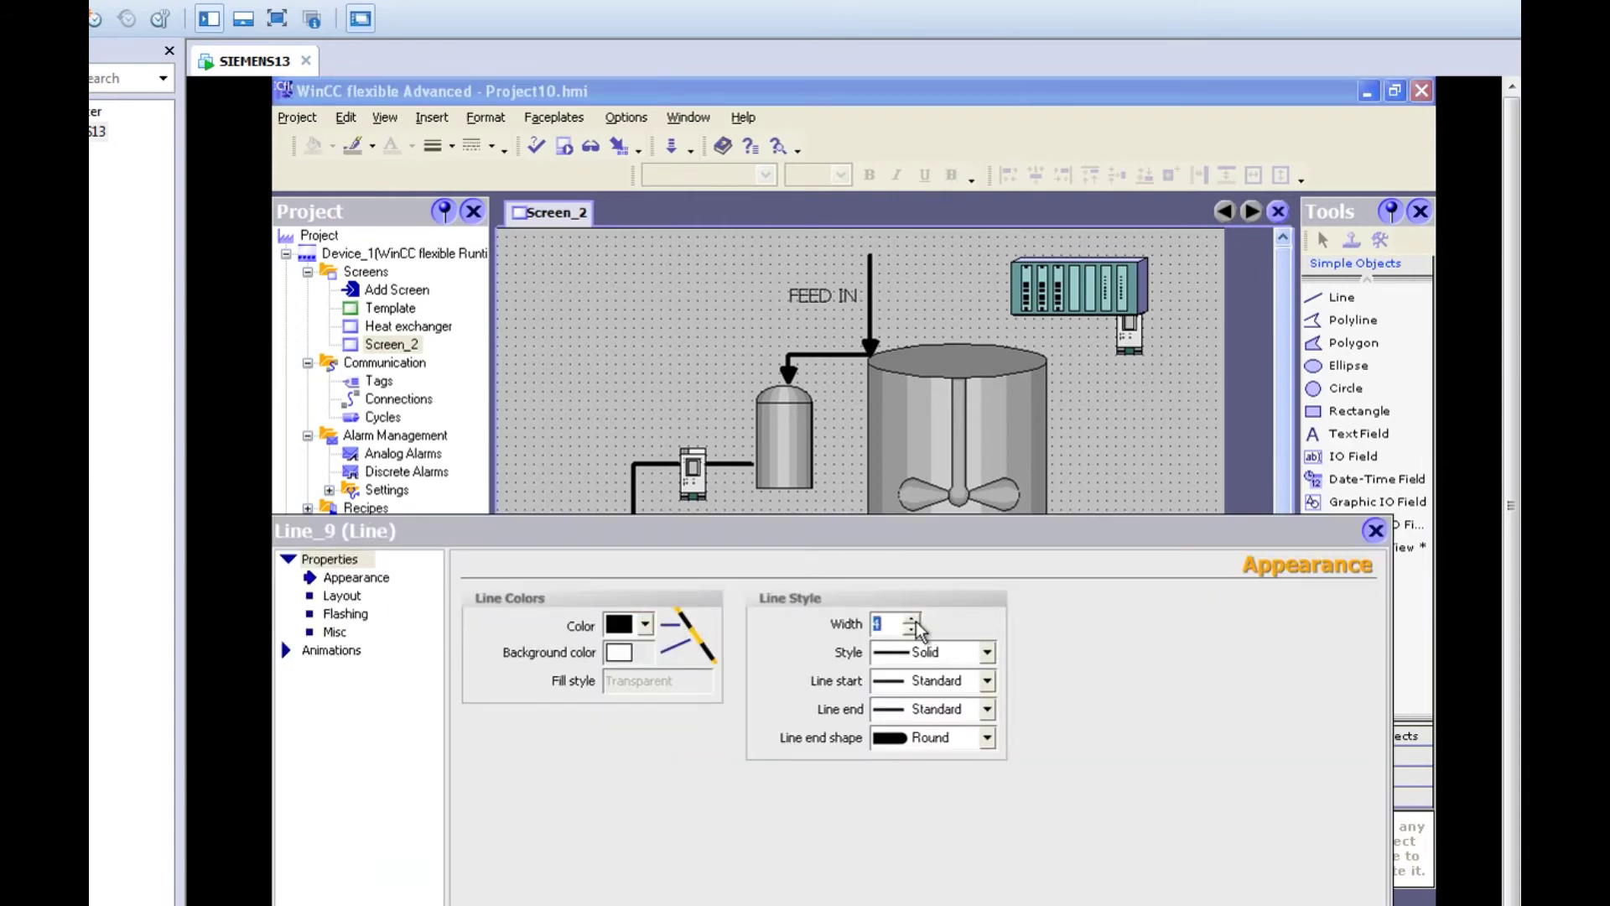
left_click(1376, 531)
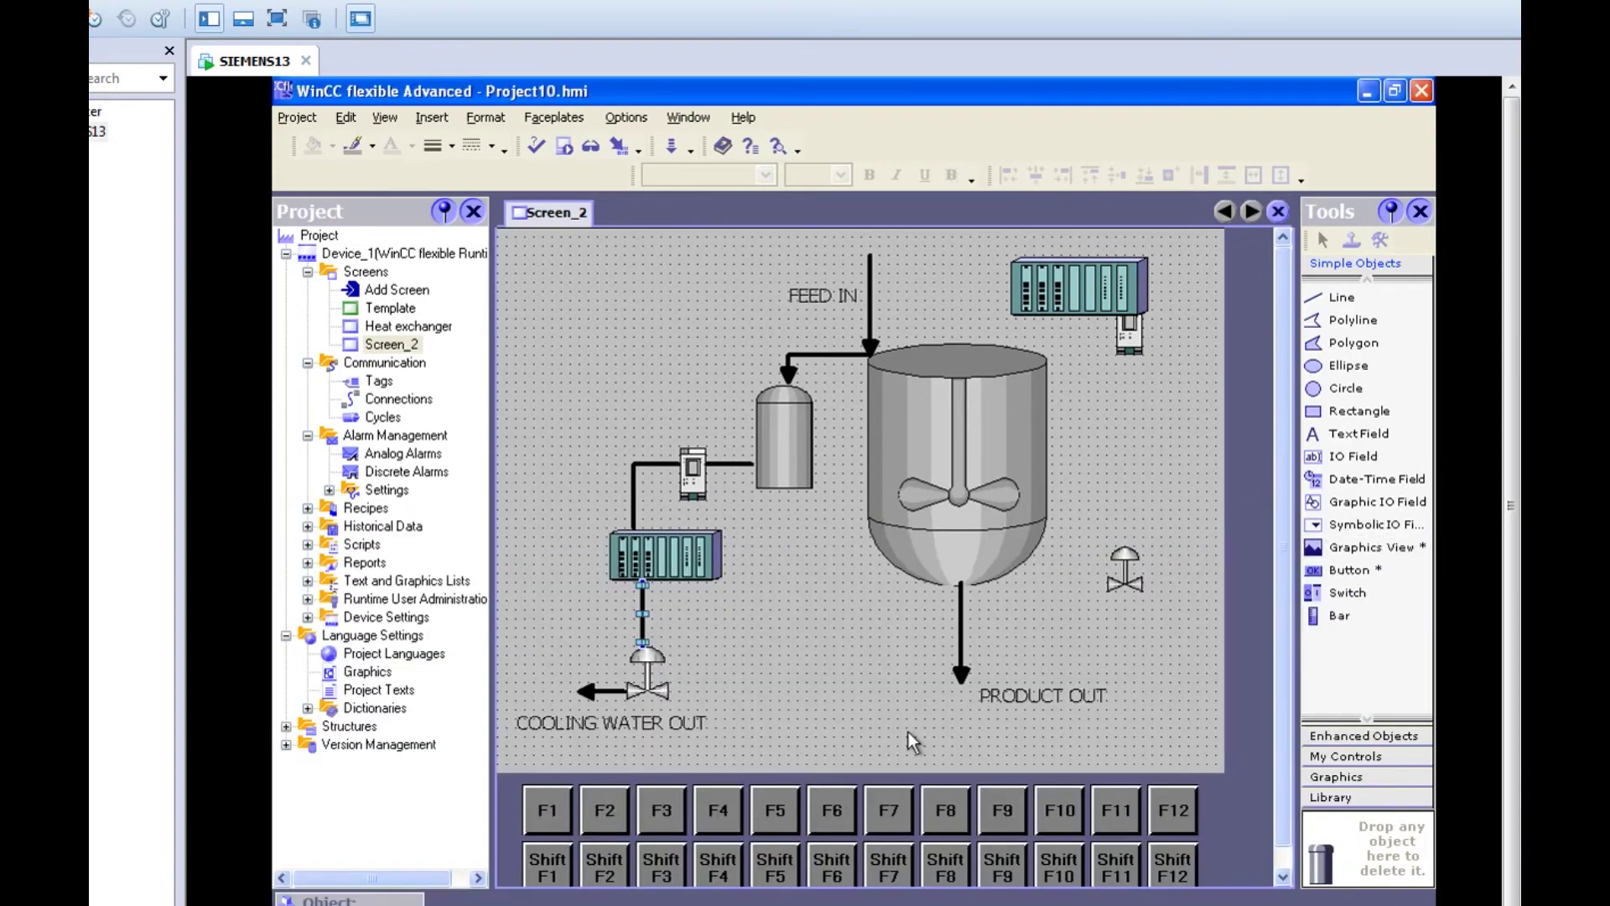
left_click(883, 717)
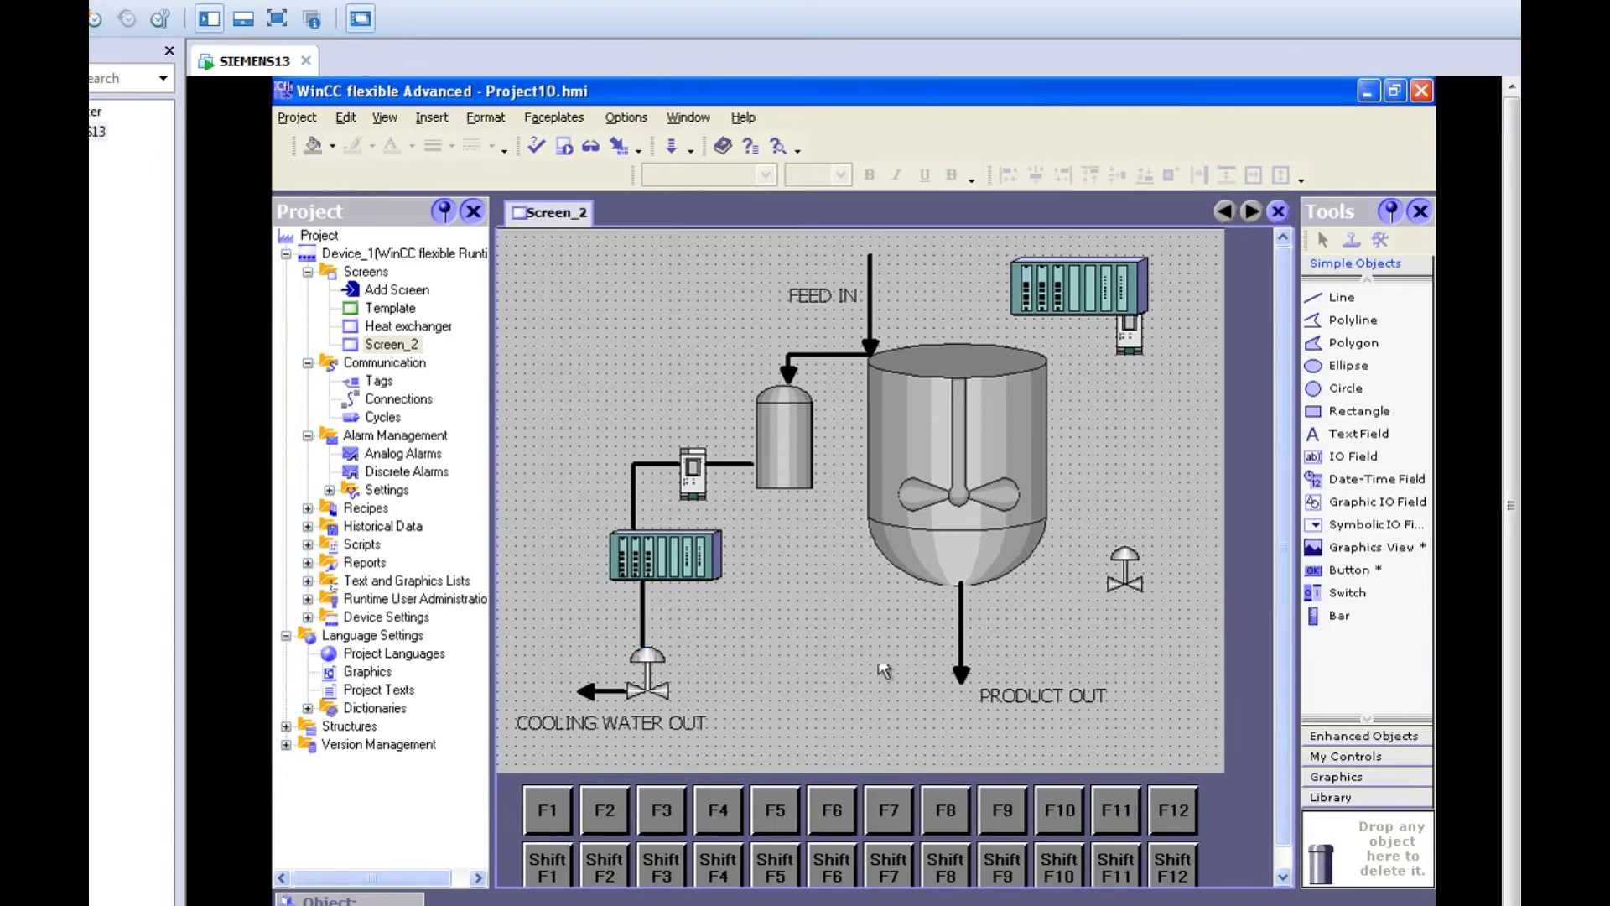
Widen the tools area and open the Pumps folder in the graphics collection
left_click(1357, 779)
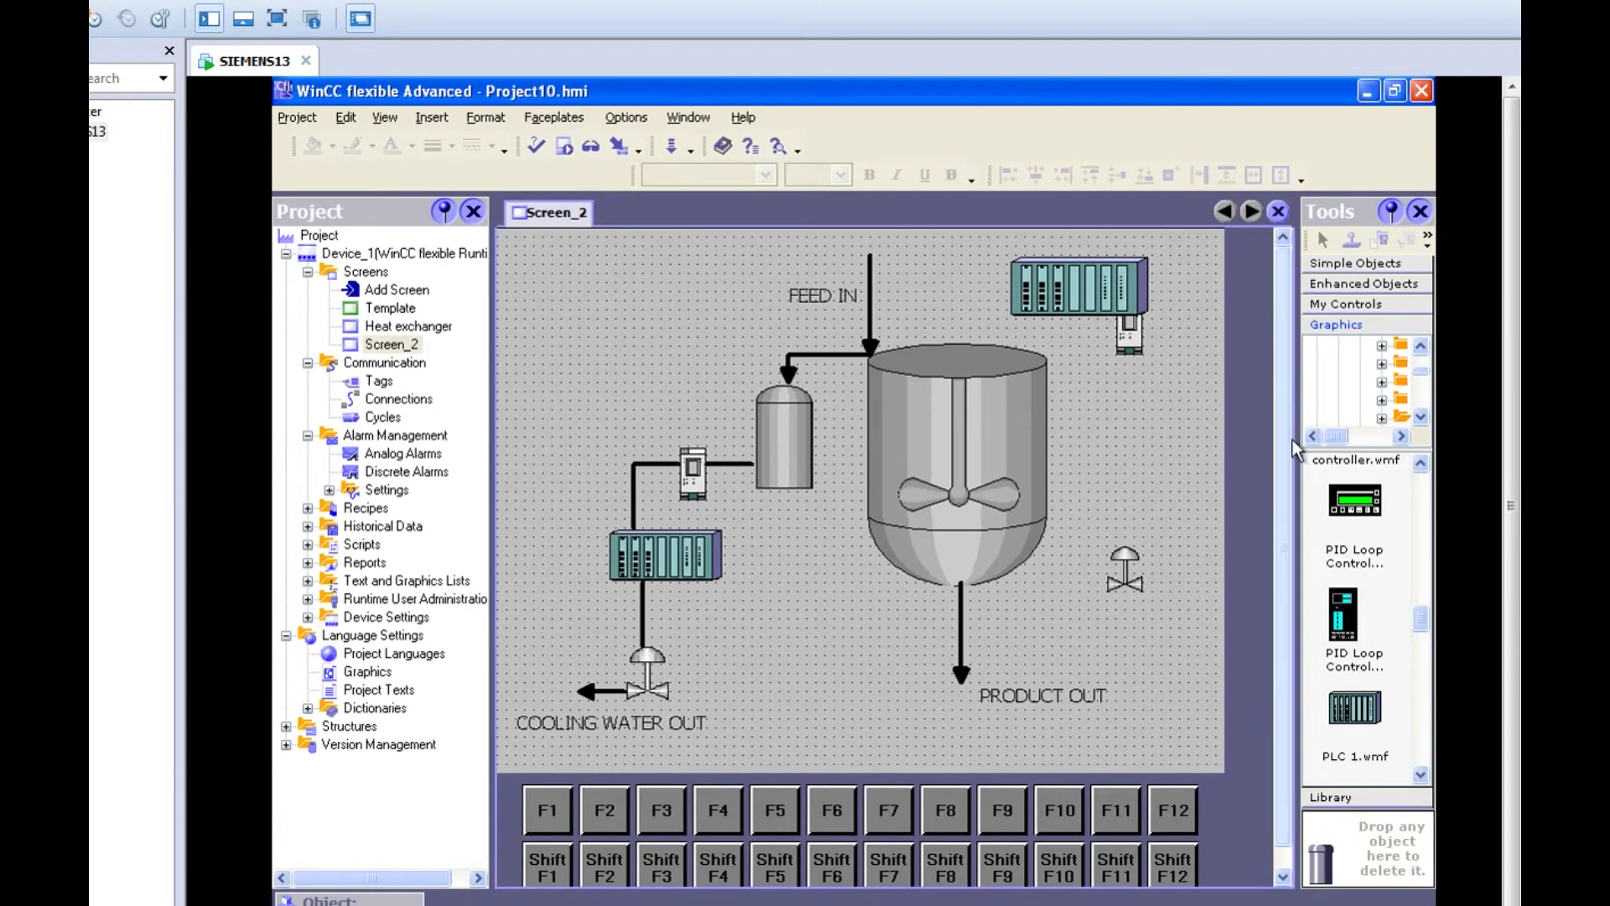
left_click_drag(1299, 444, 1057, 444)
left_click(1422, 413)
left_click(1422, 412)
left_click(1423, 412)
left_click(1422, 413)
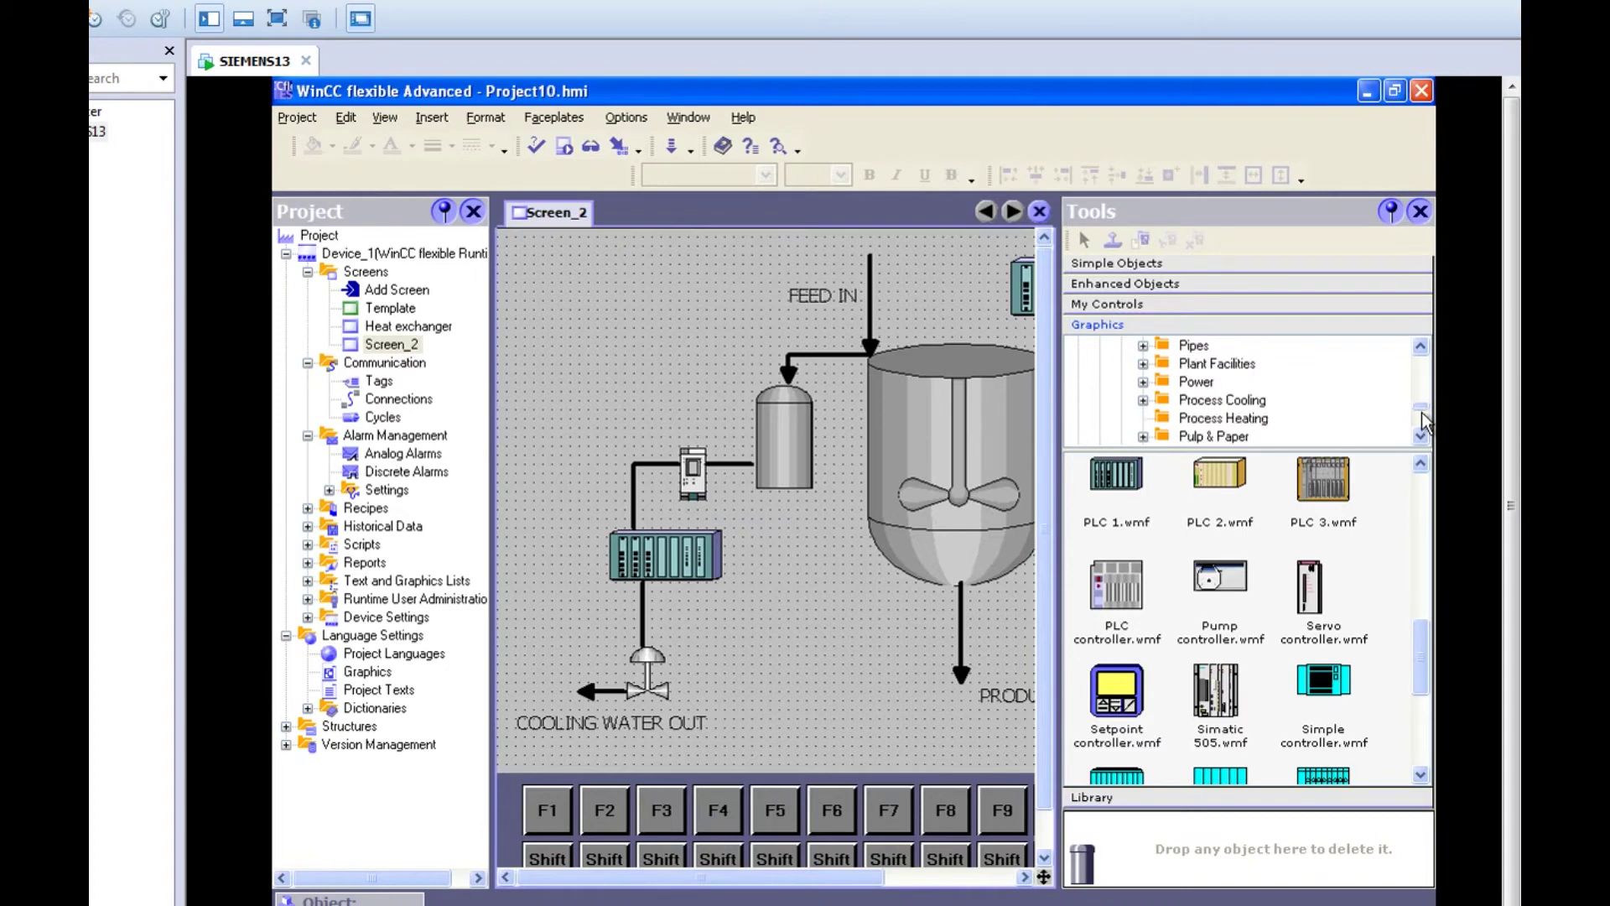
left_click(1421, 414)
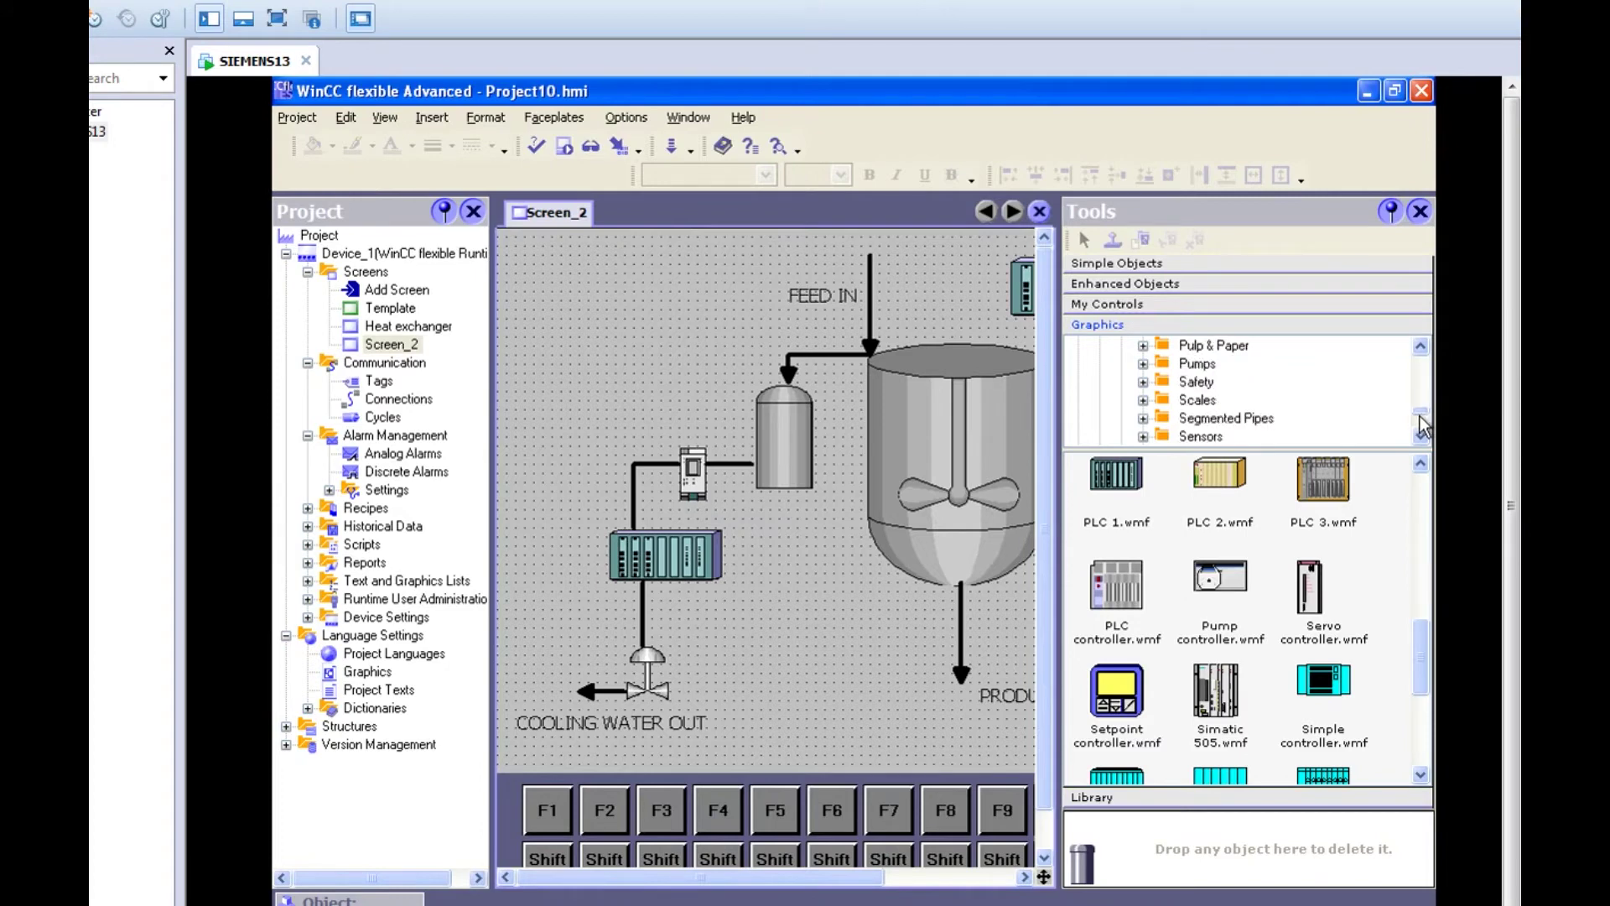
left_click(1199, 363)
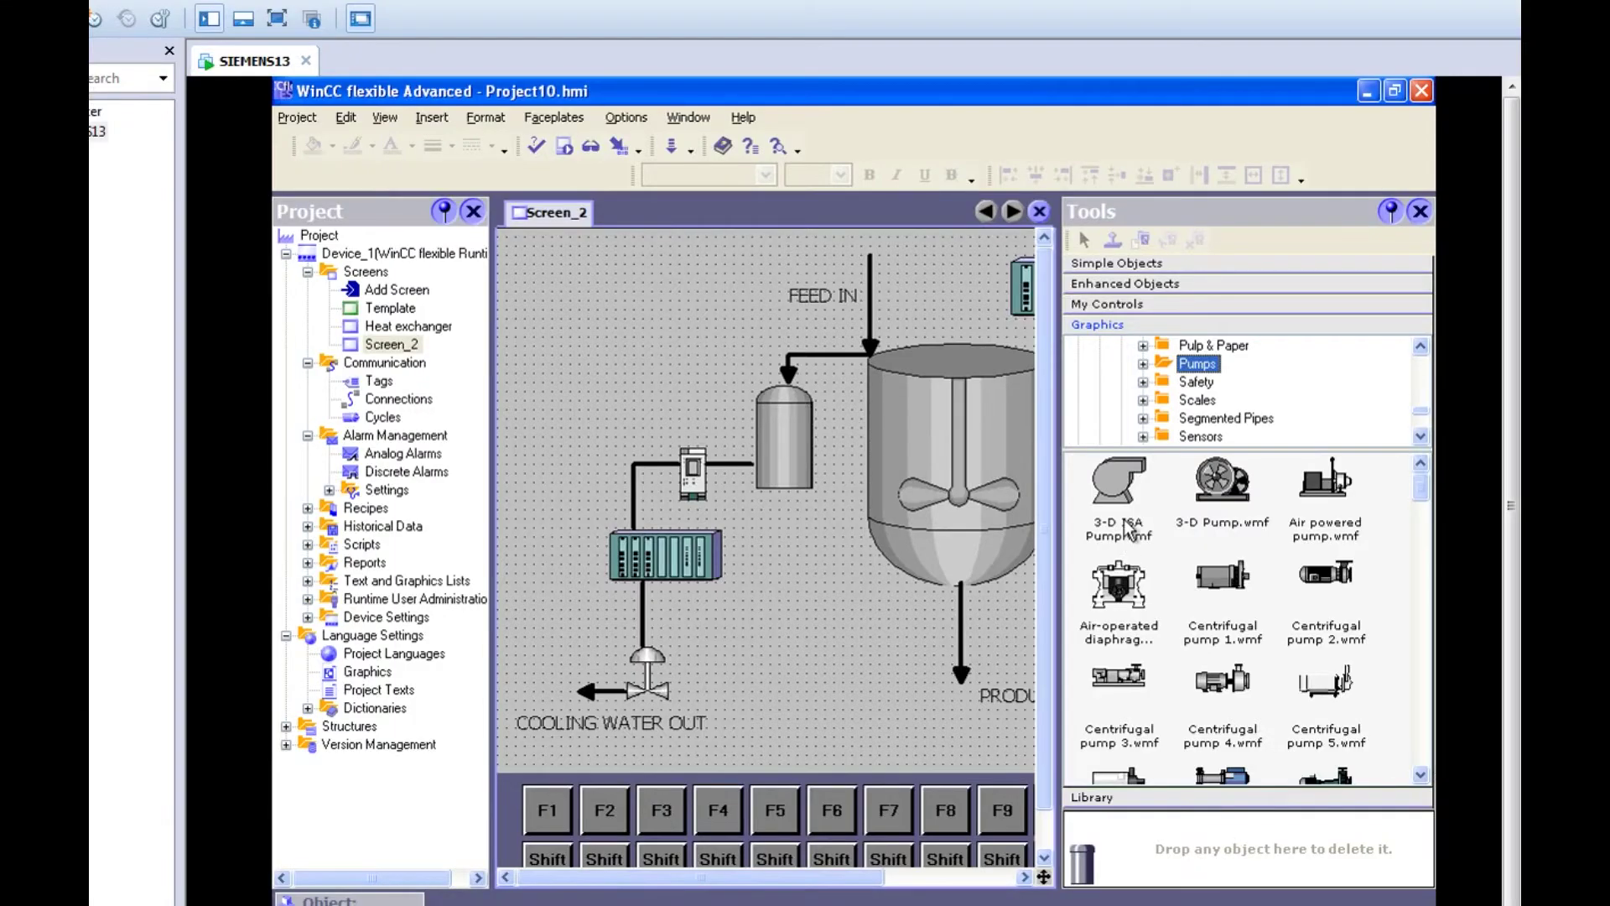
Place the 3-D ISA Pump graphic between the lower-left valve and the product outlet line, shrink it to about valve size, and return to the simple objects
left_click(1128, 507)
left_click_drag(1128, 507, 773, 712)
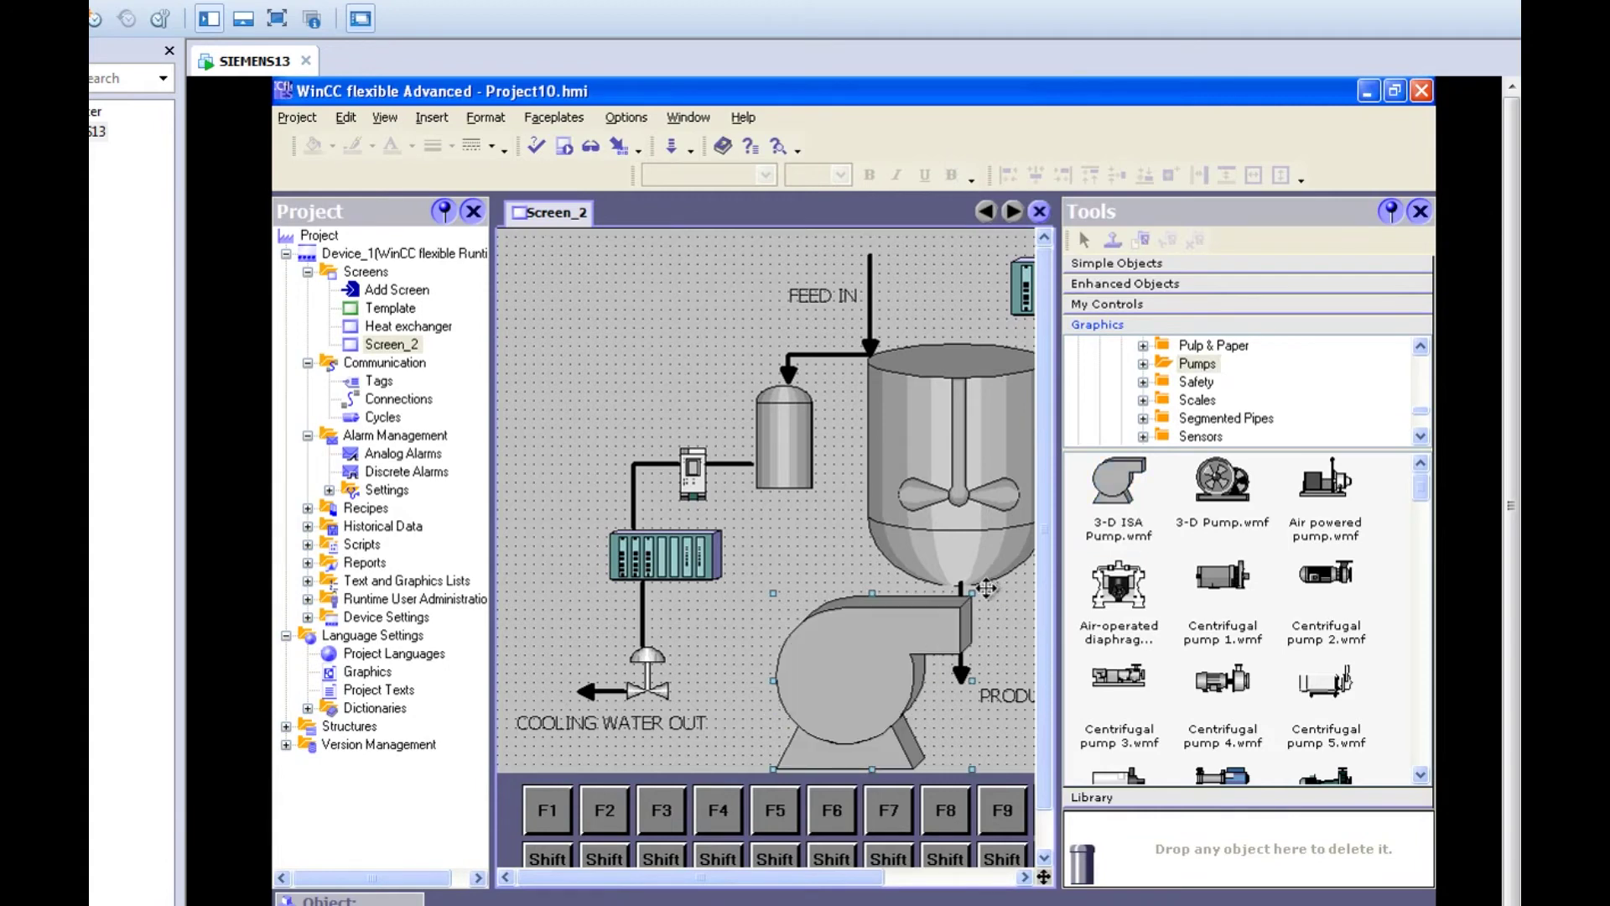
left_click_drag(973, 593, 773, 683)
left_click(766, 748)
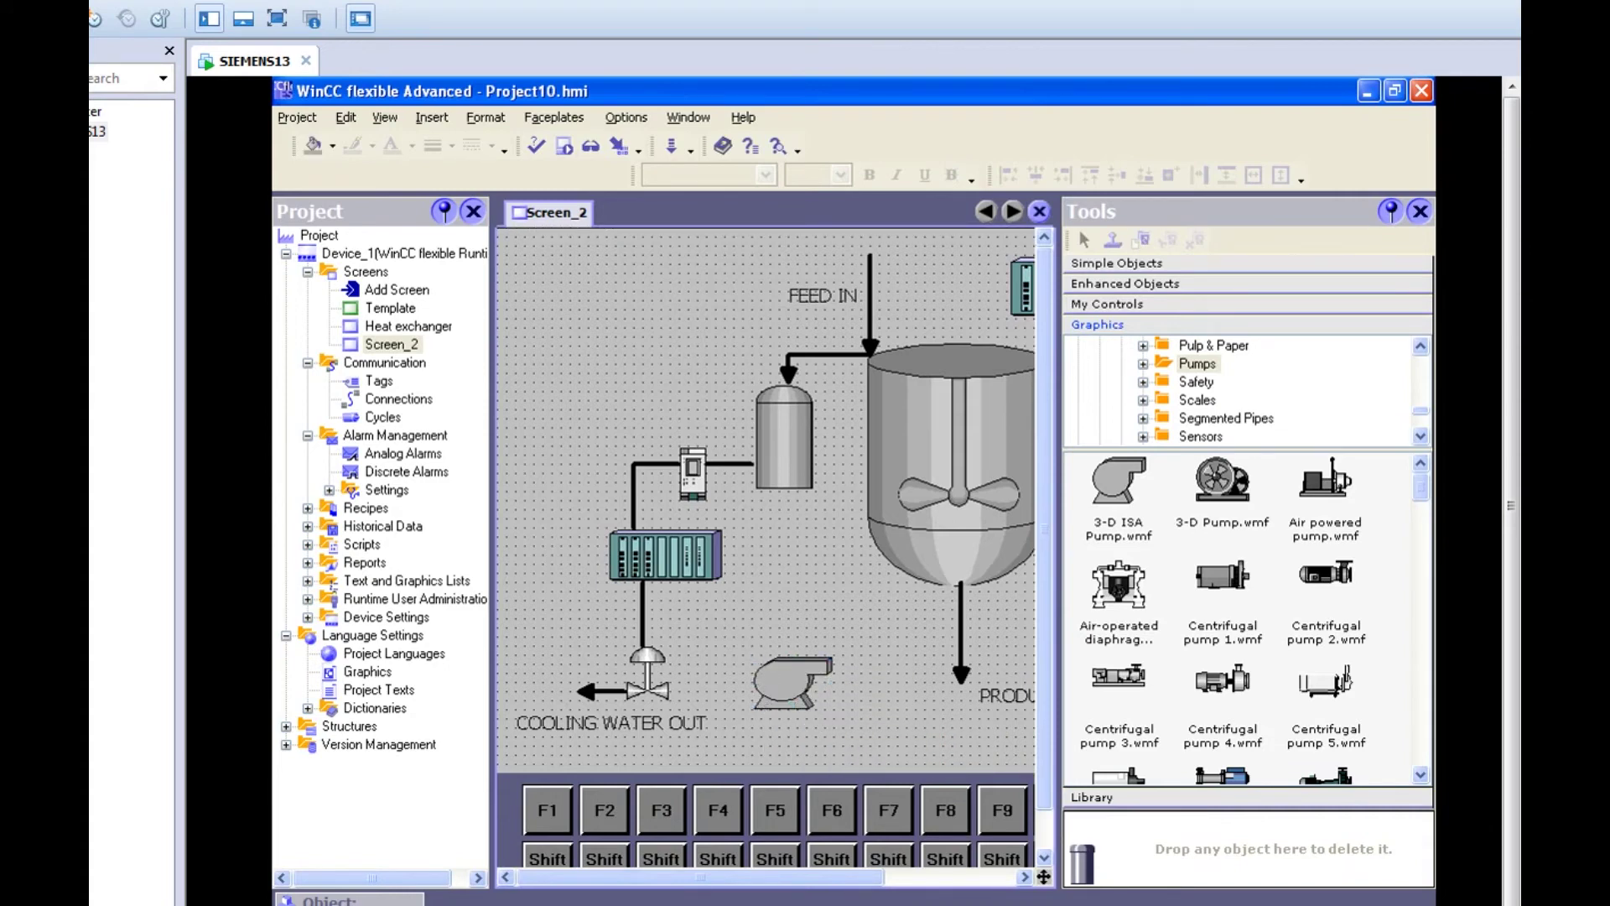
left_click_drag(1059, 445, 1305, 441)
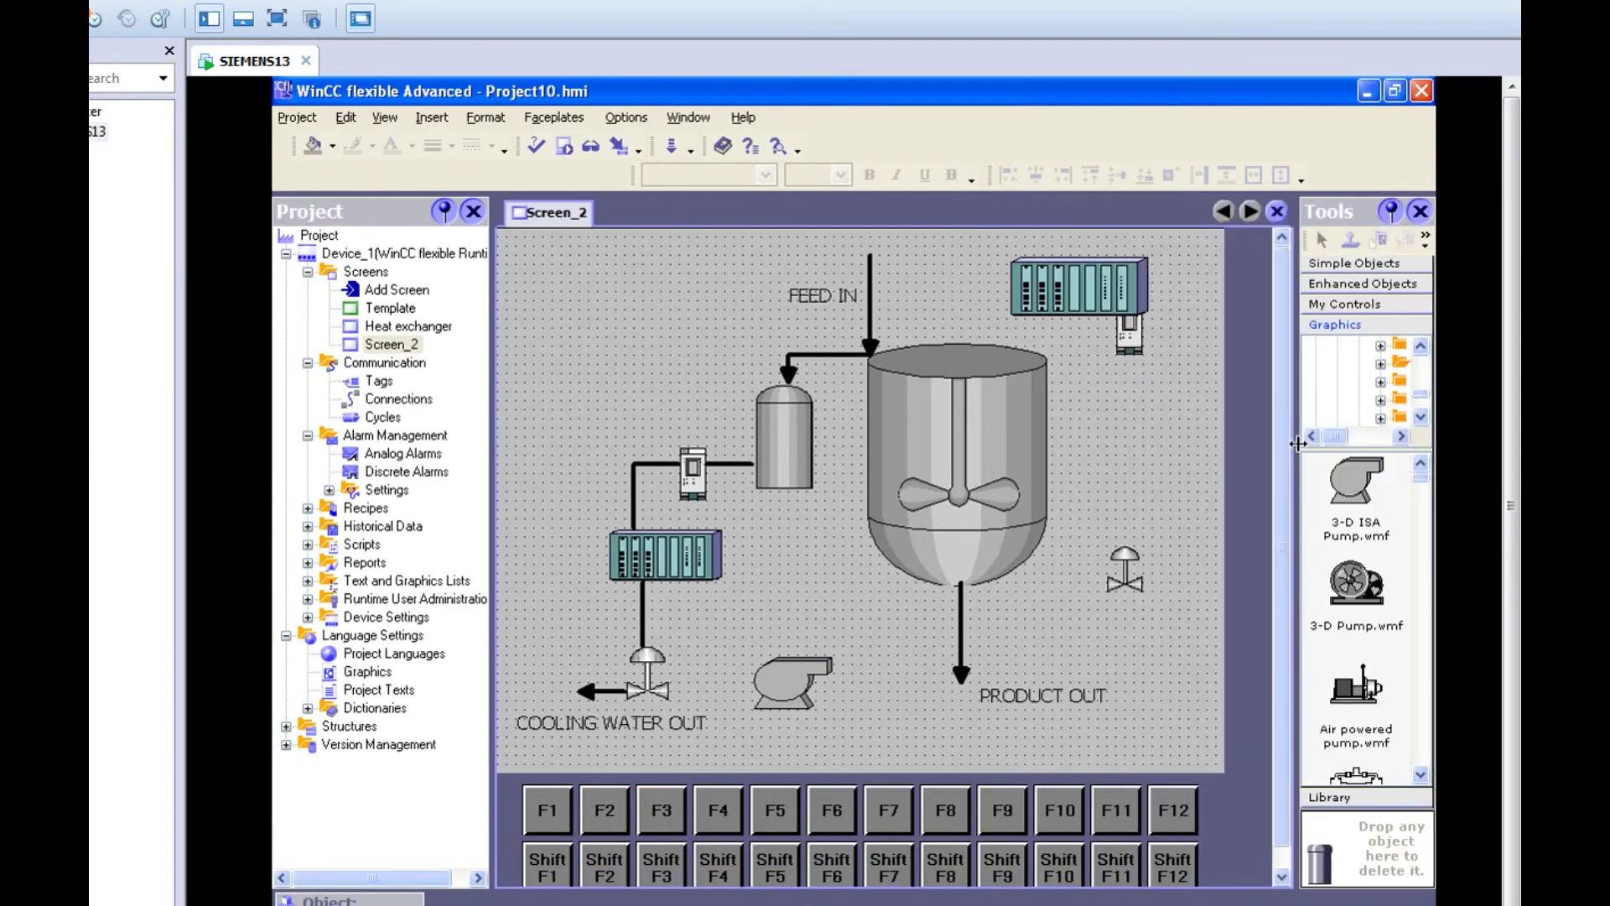
left_click(1354, 265)
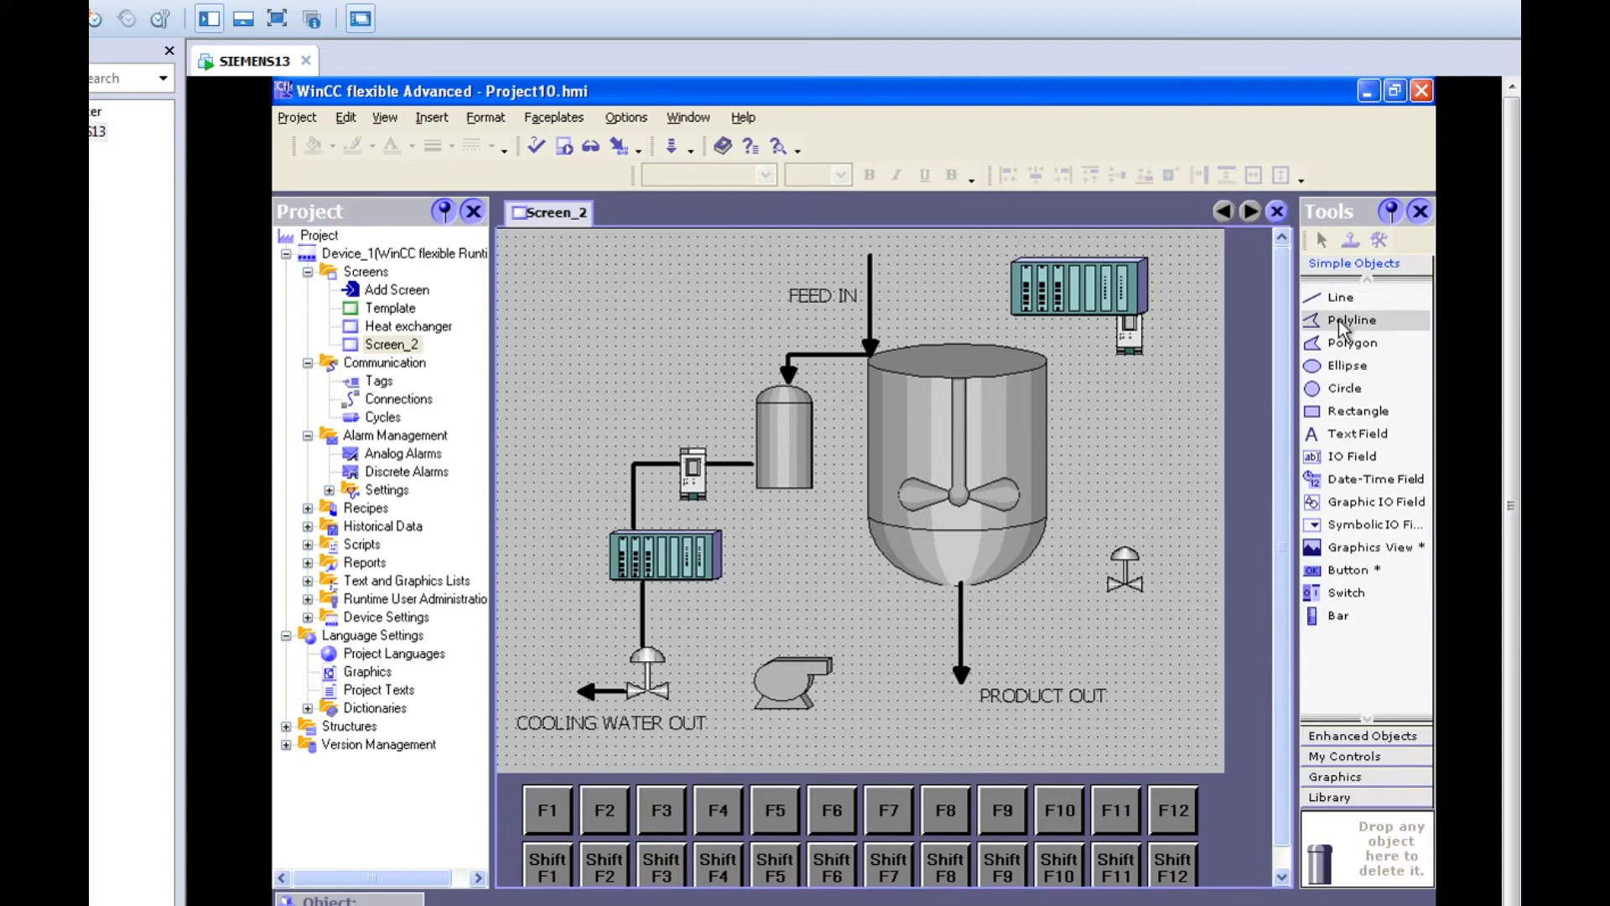
Draw a horizontal line from the lower-left valve to the pump's left side and set its width to 4
left_click(1342, 298)
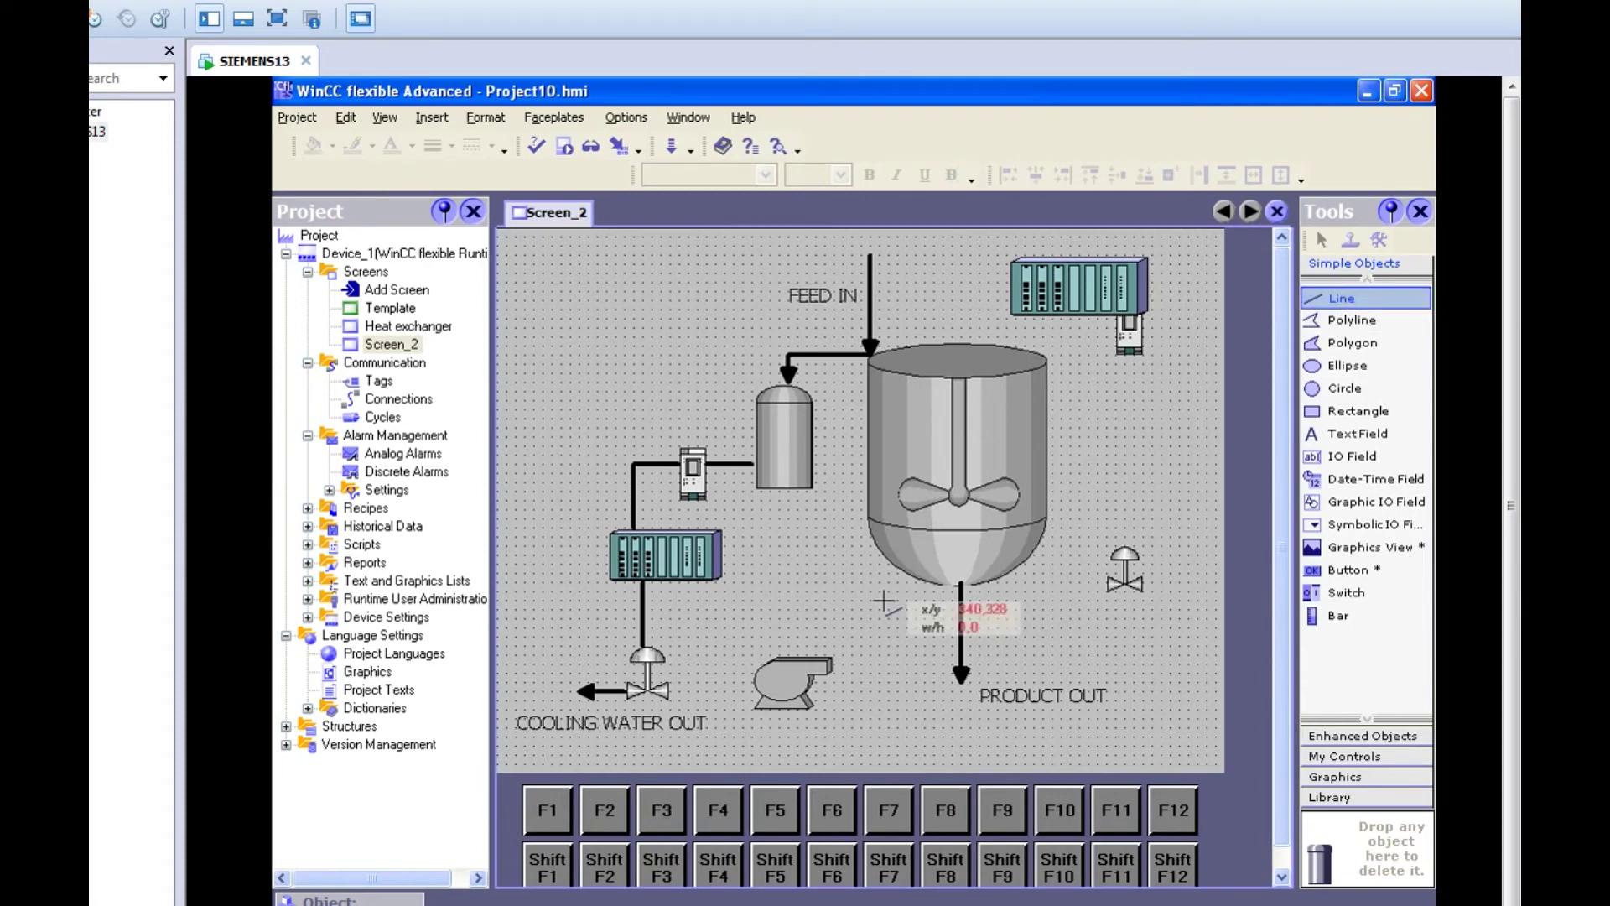
left_click_drag(671, 691, 759, 691)
left_click(738, 691)
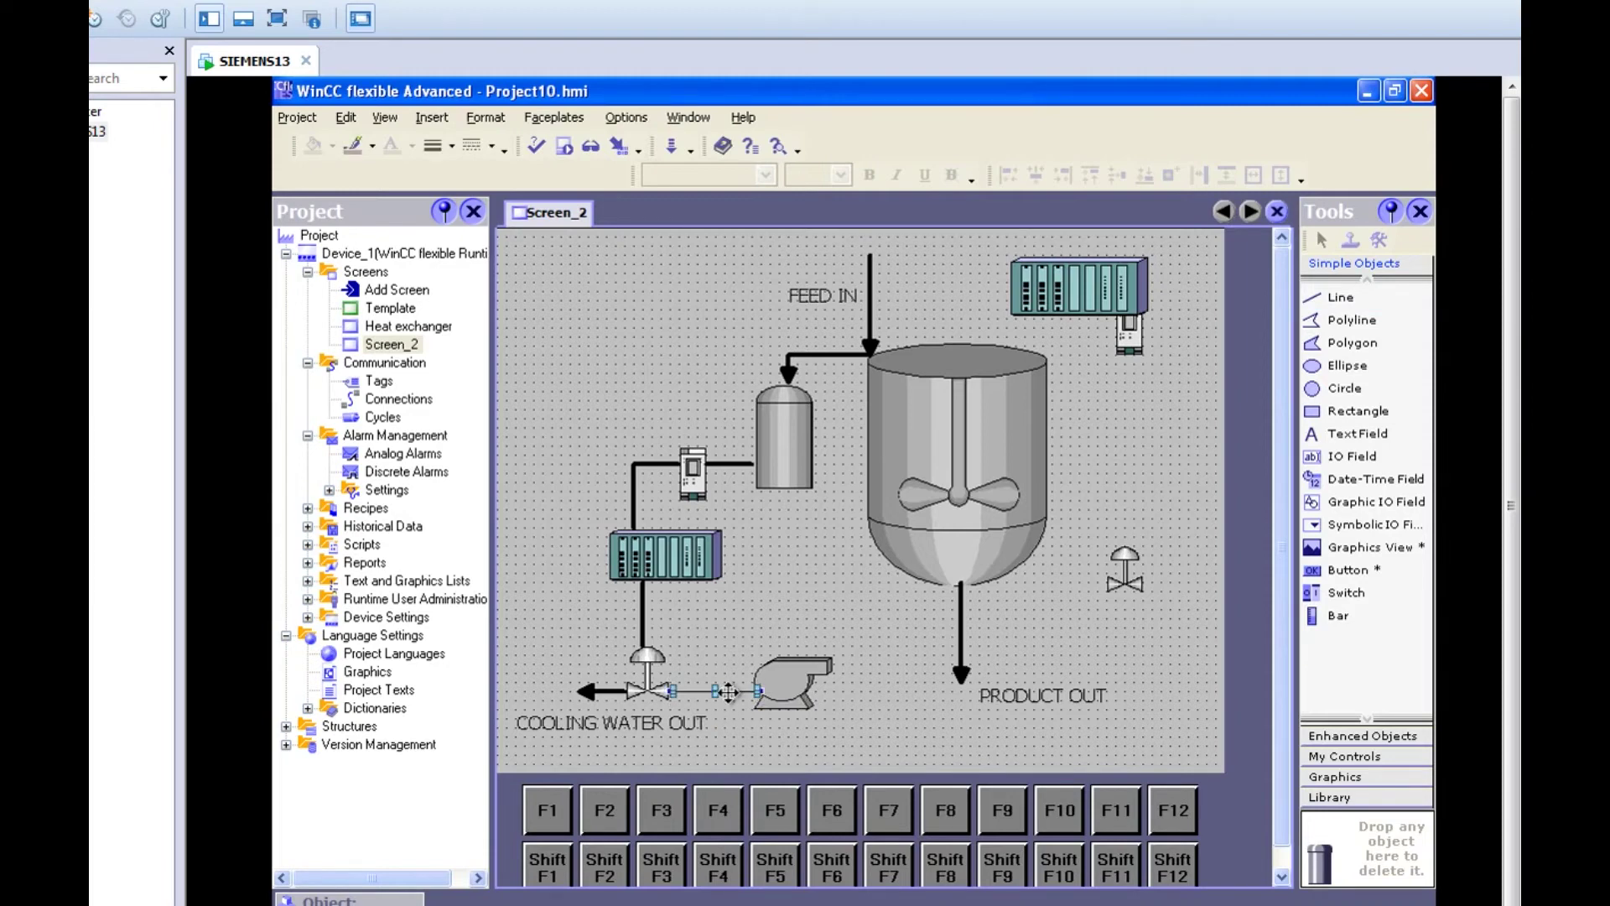
double_click(728, 693)
left_click(911, 620)
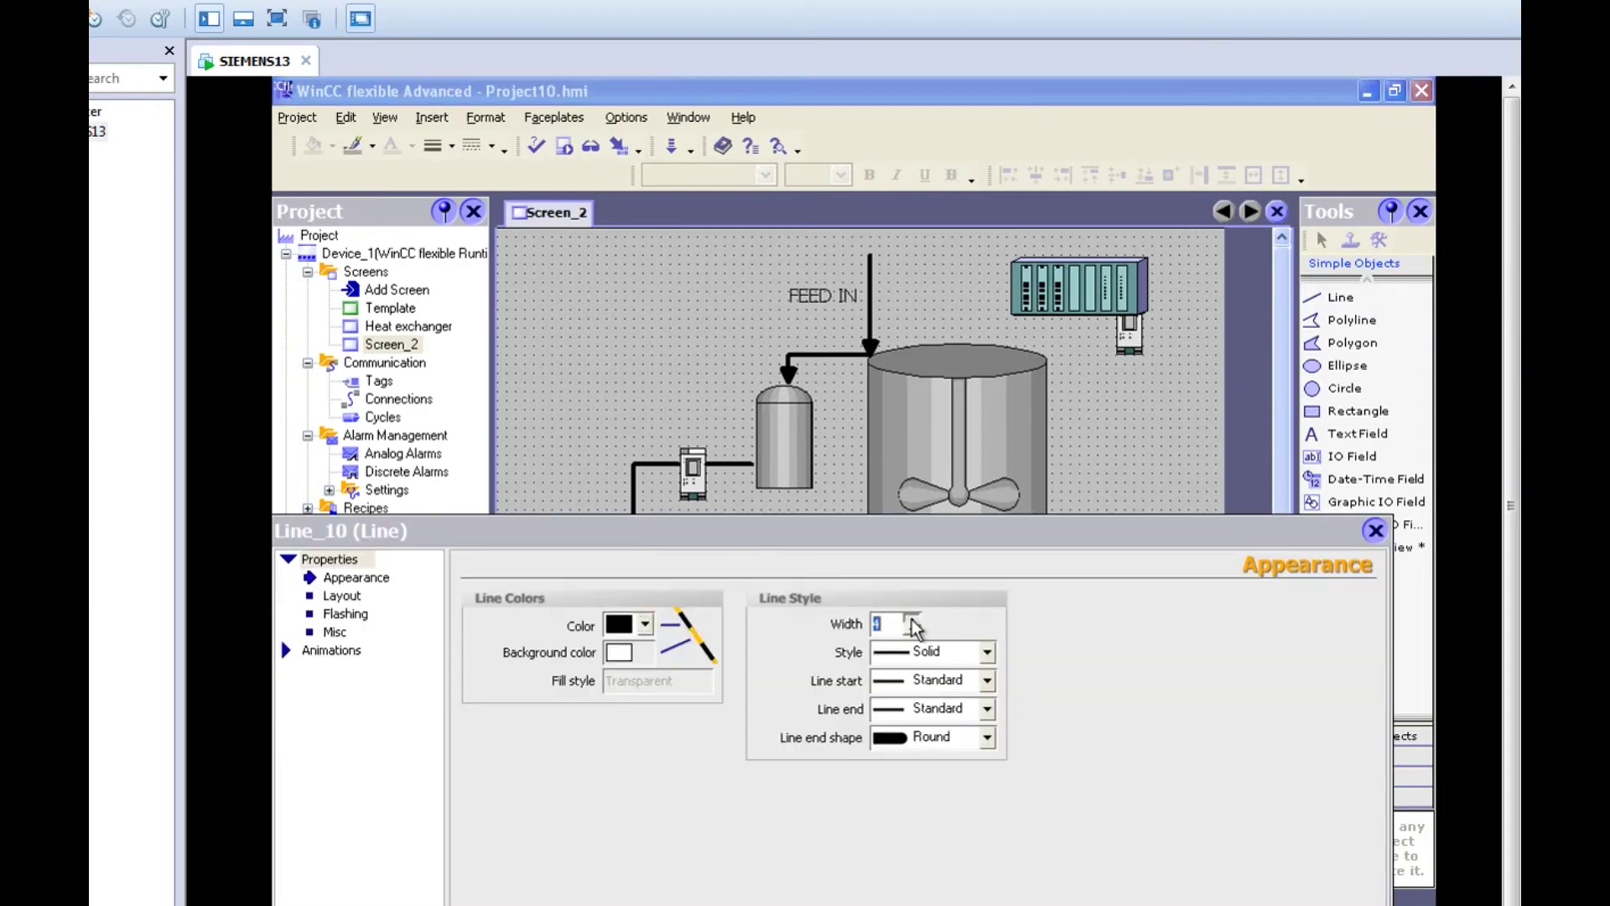
left_click(913, 622)
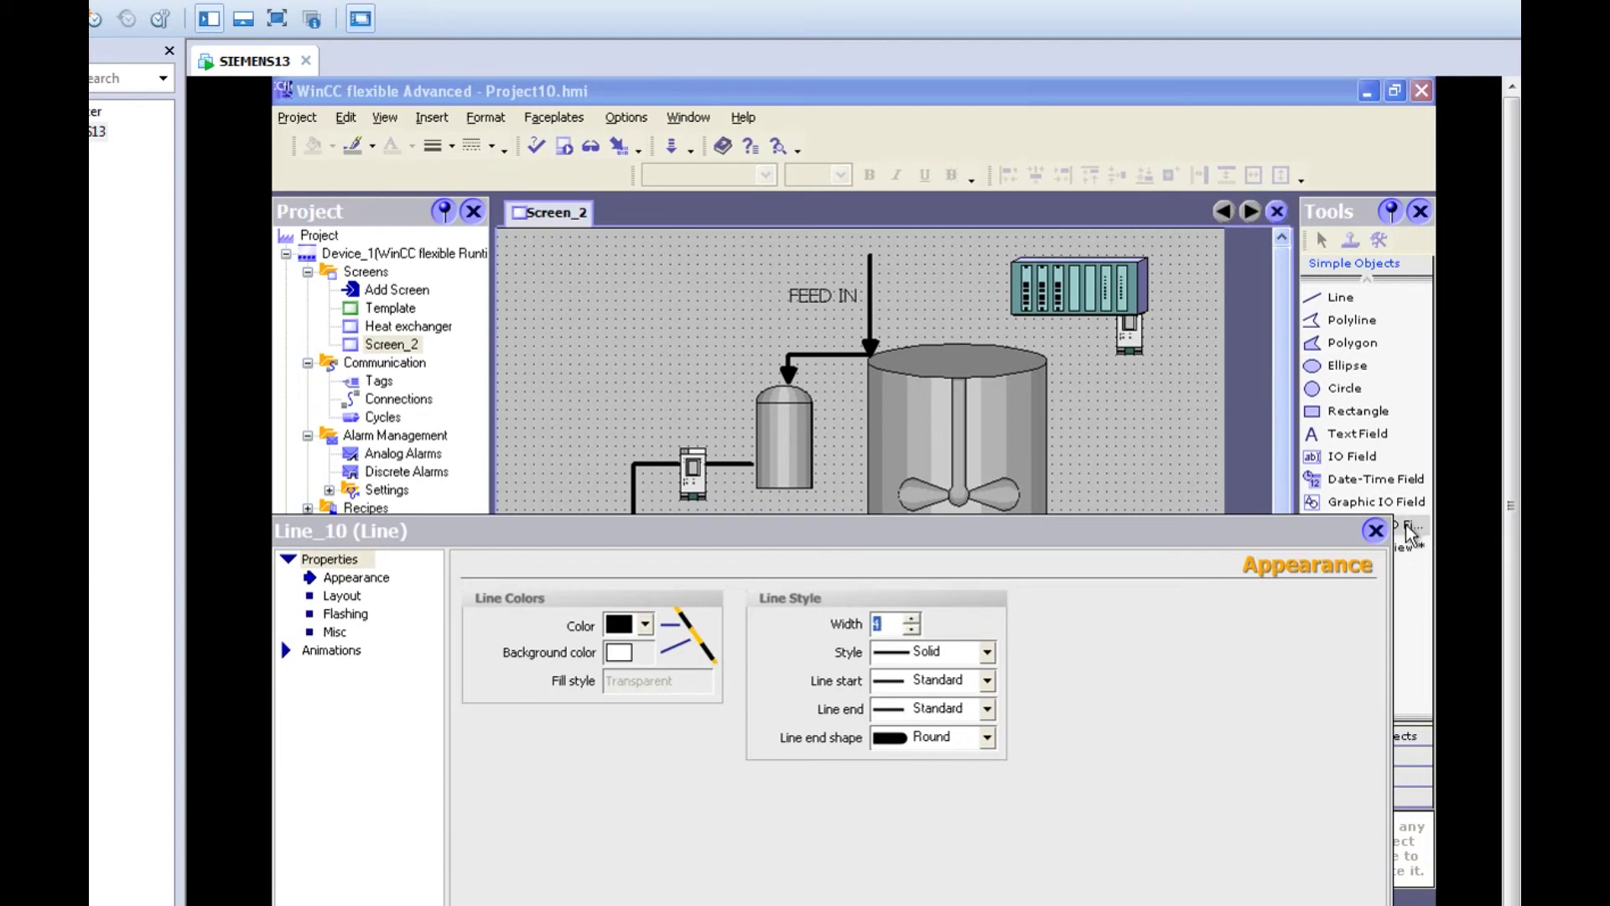
left_click(1376, 532)
Draw a vertical line from the bottom of the small tank down to the top of the pump and thicken it
left_click(1374, 298)
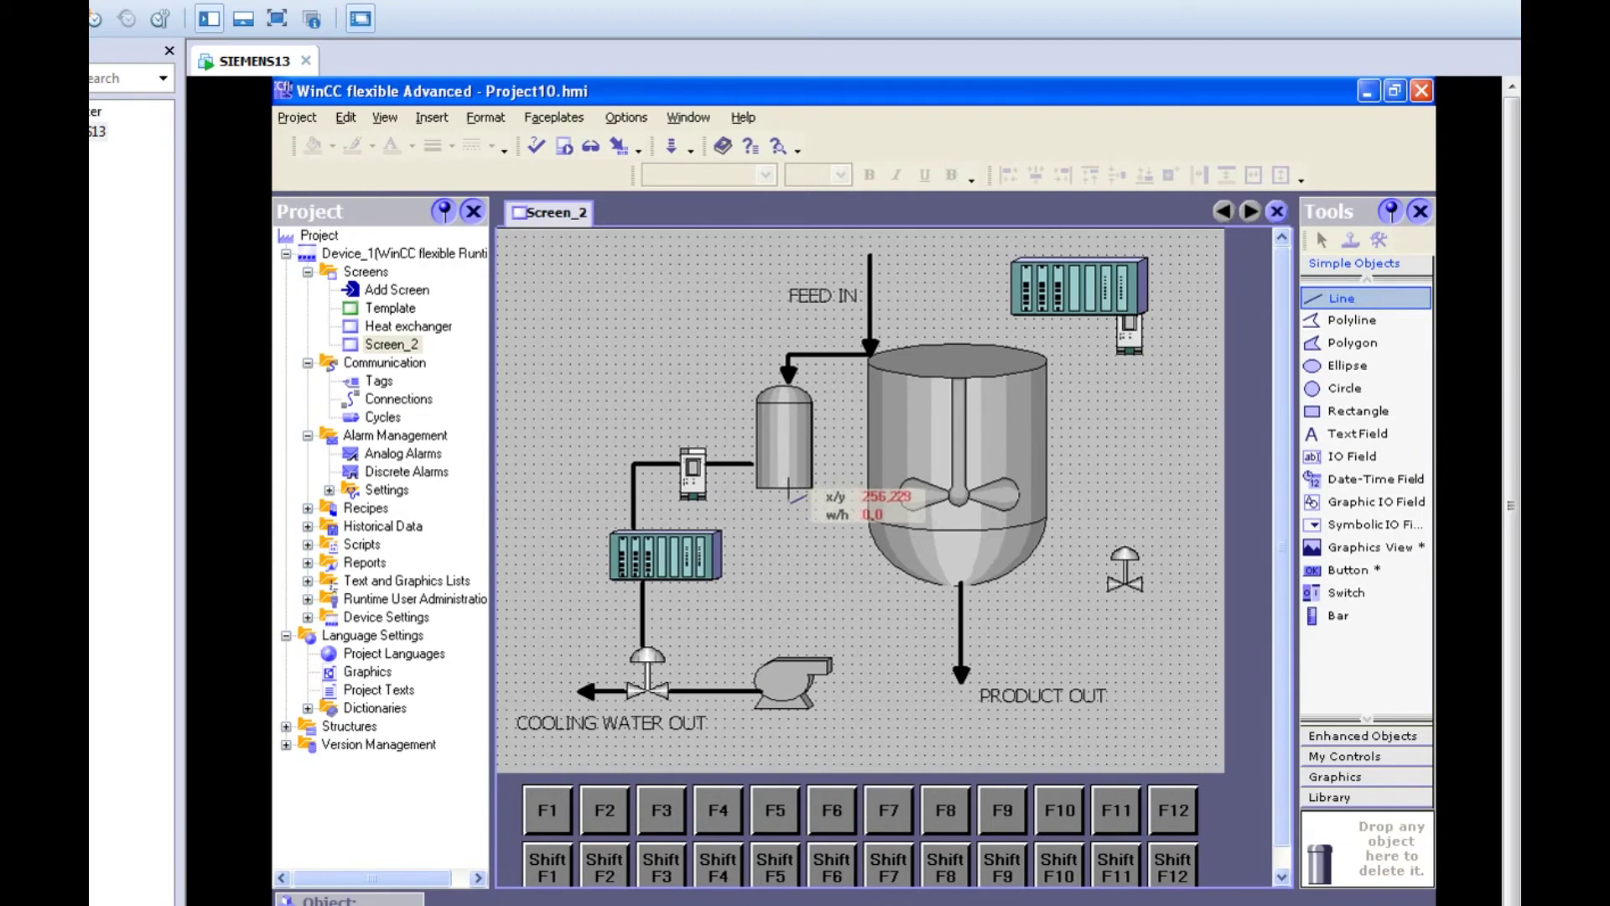
left_click_drag(790, 496, 790, 653)
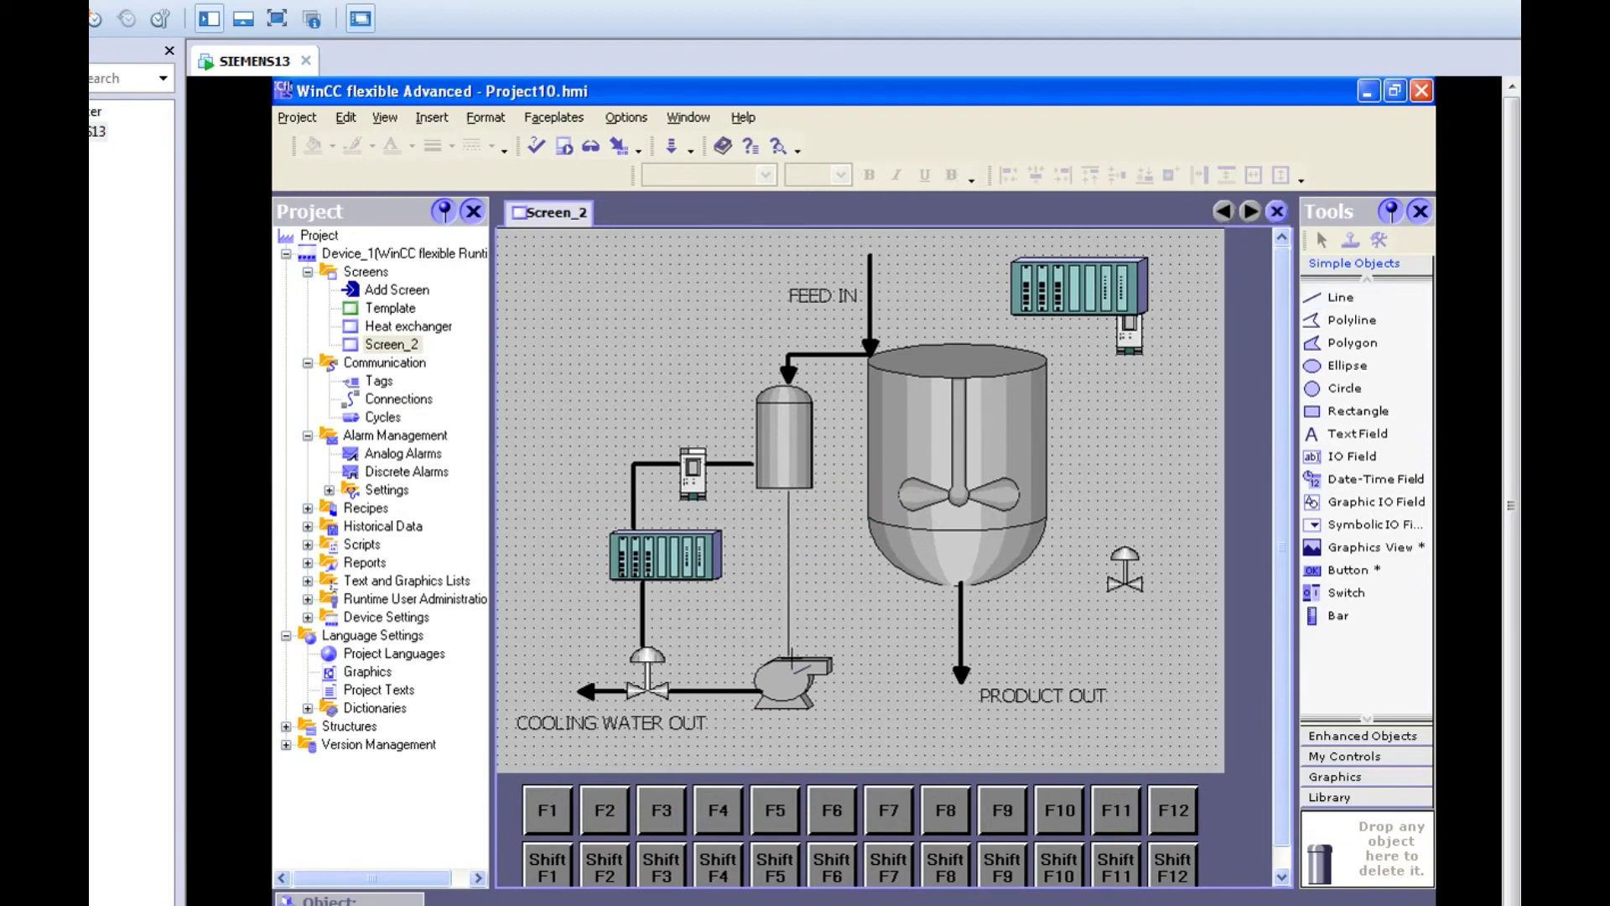
double_click(788, 592)
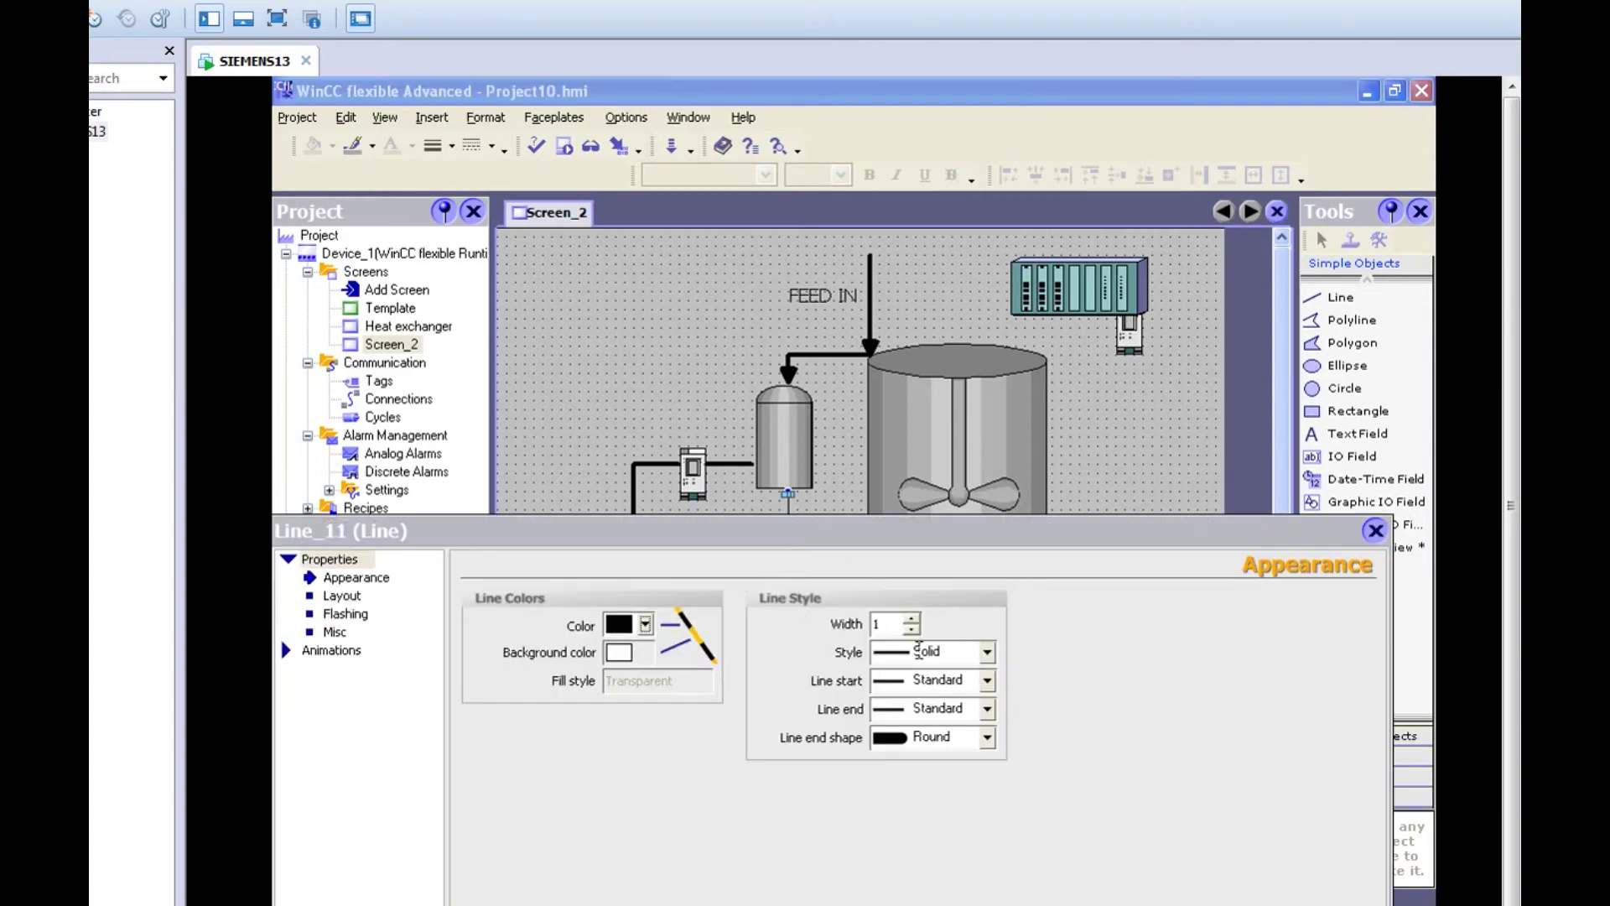
left_click(914, 621)
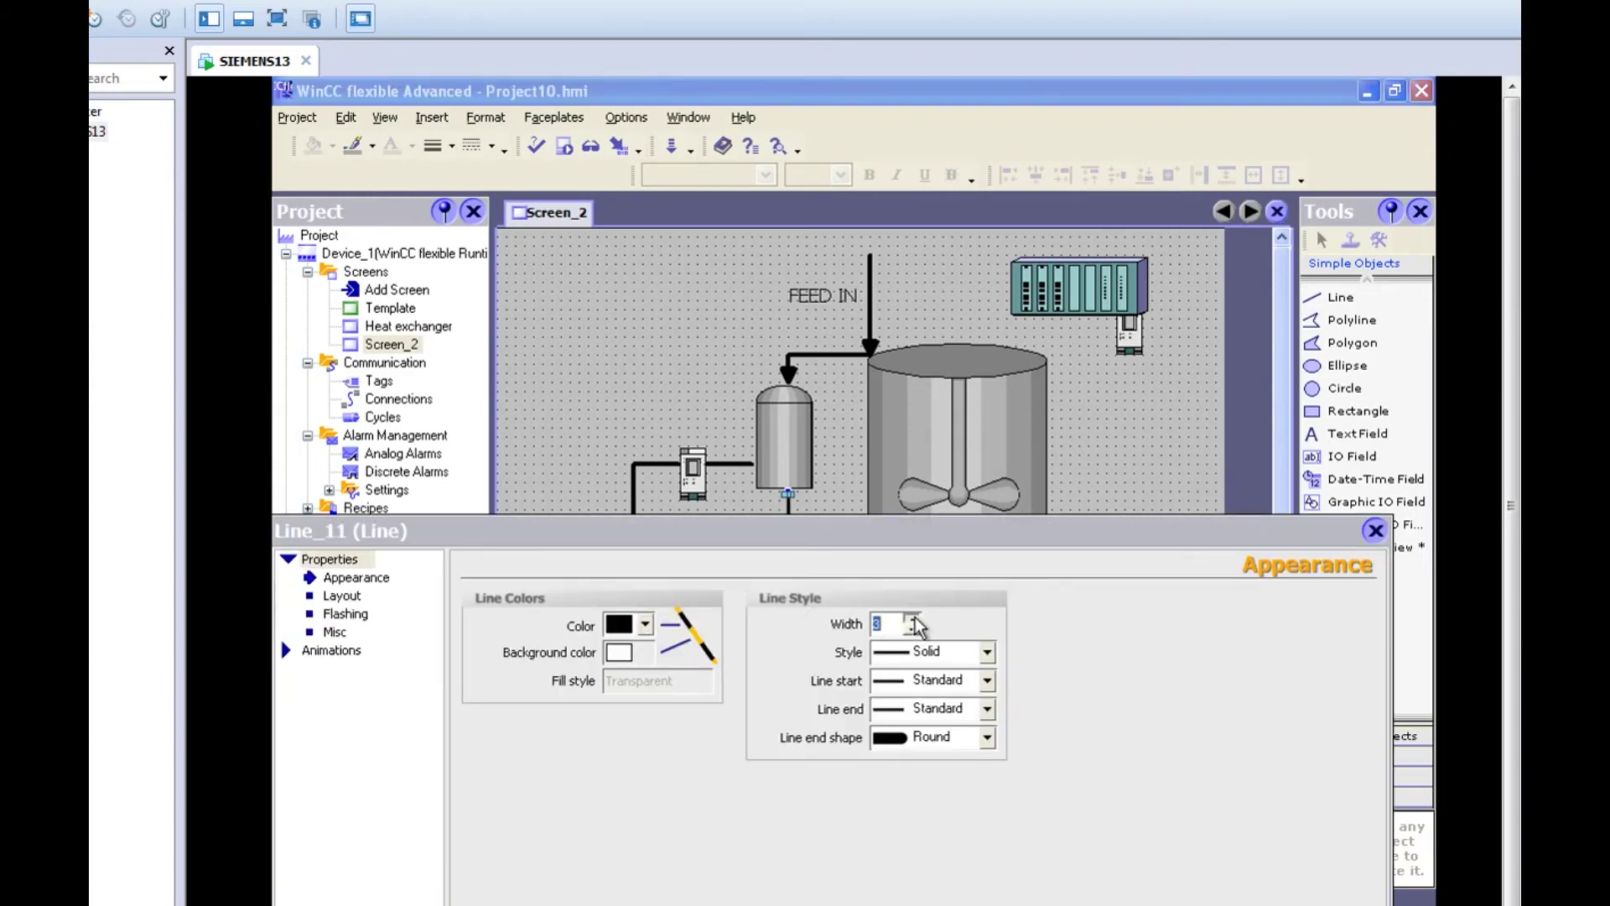
left_click(1375, 530)
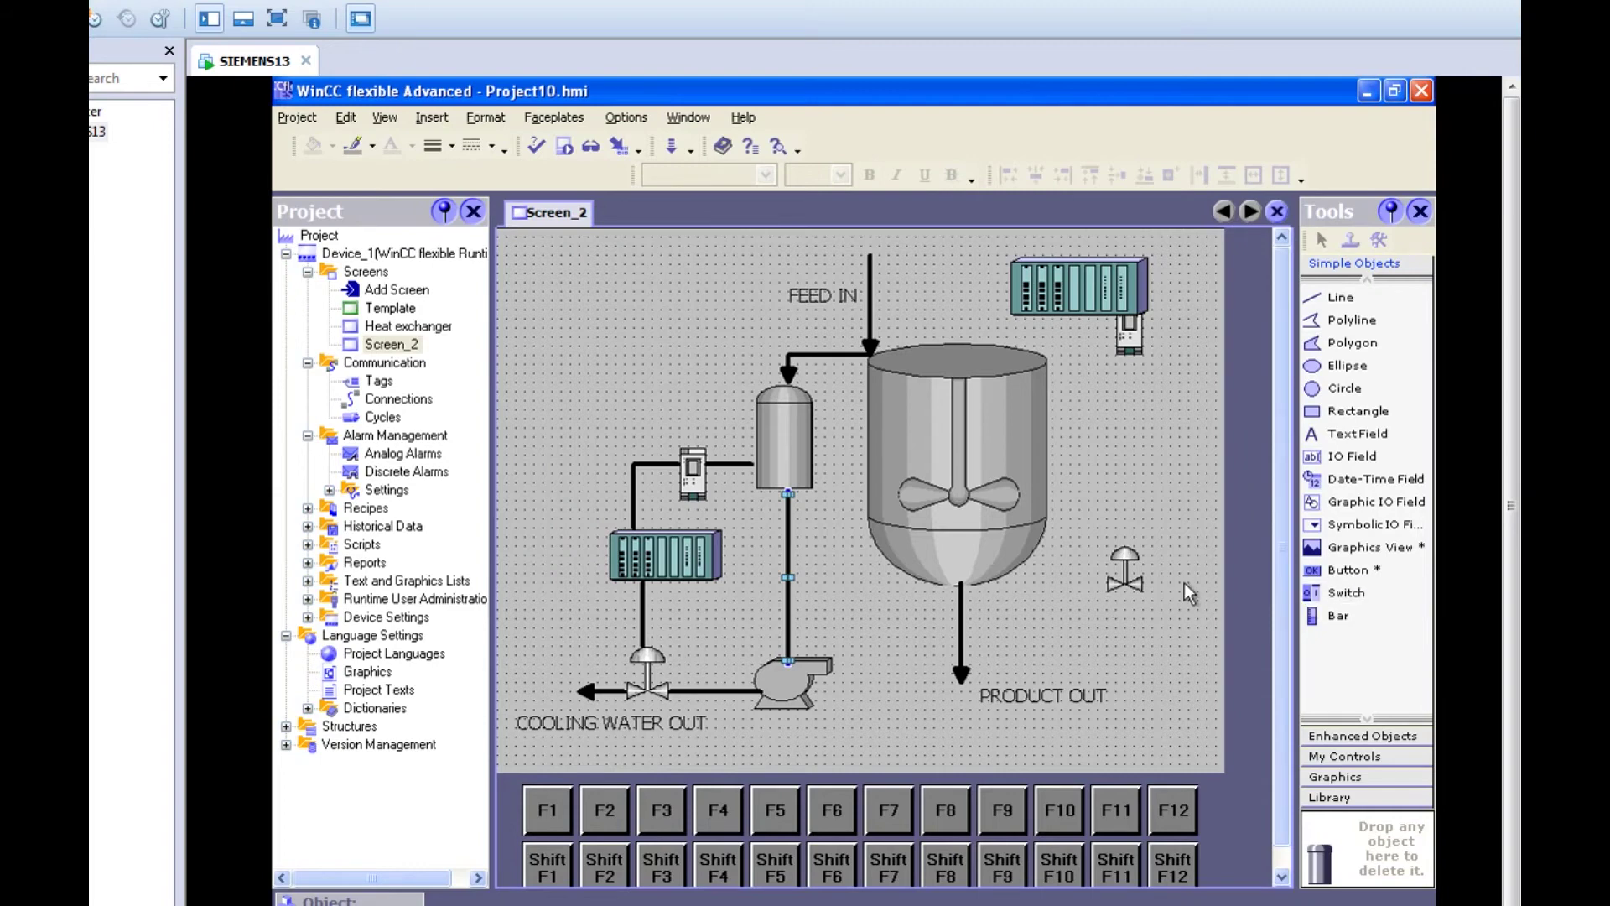
Shorten the product outlet arrow below the reactor and move the PRODUCT OUT label to the arrow's left
left_click(960, 630)
left_click_drag(960, 677, 961, 615)
left_click(1029, 695)
left_click_drag(1029, 695, 880, 609)
double_click(881, 607)
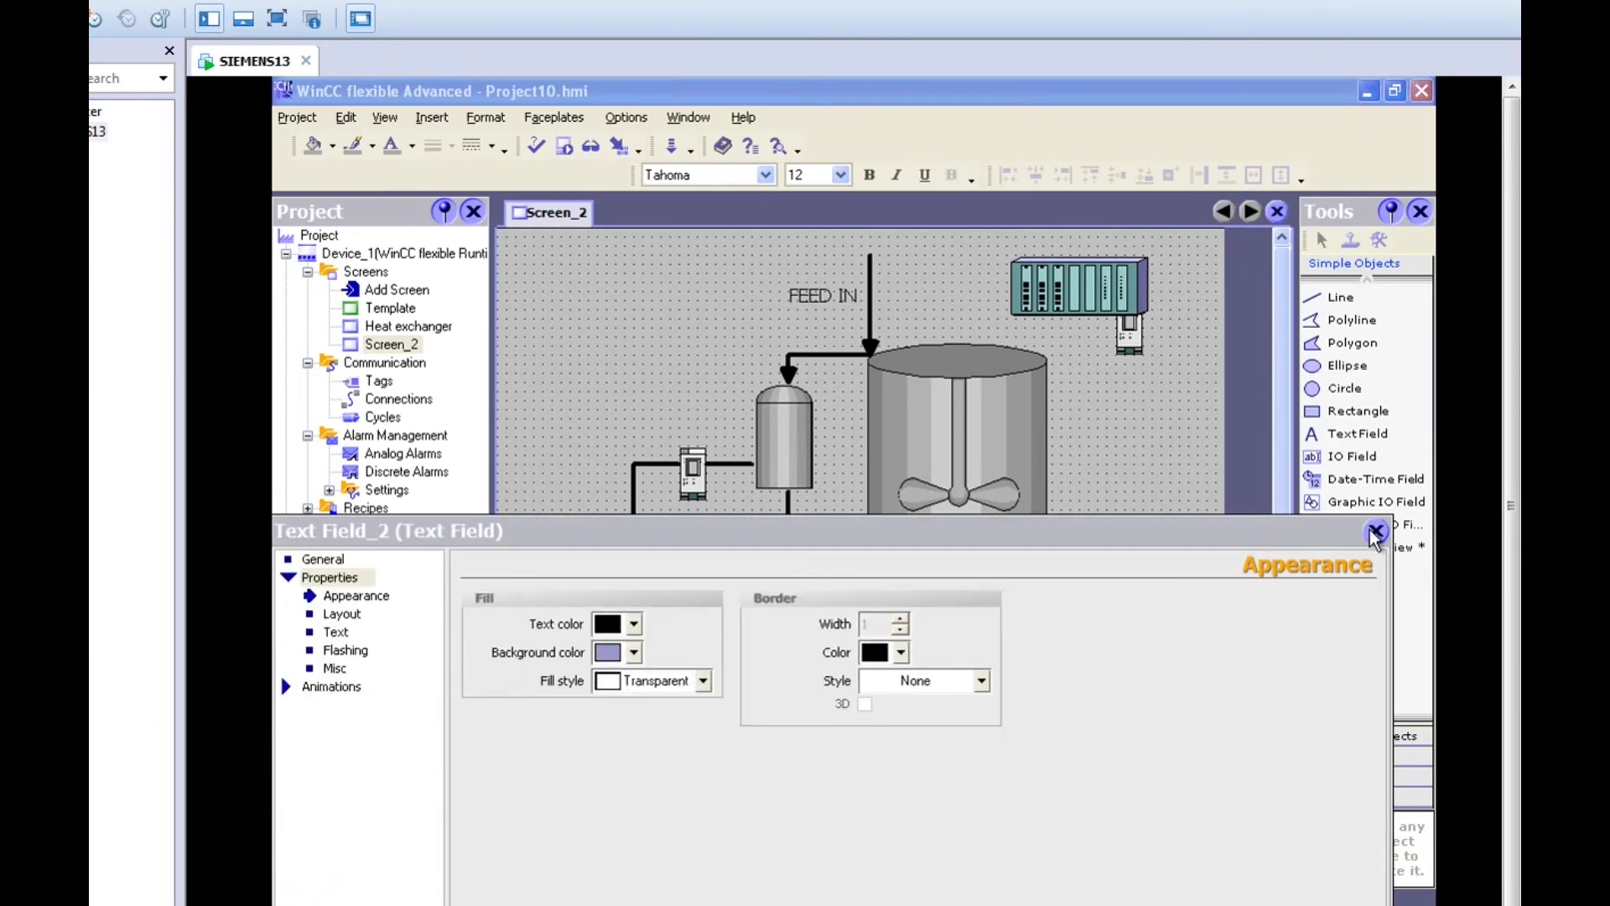
left_click(1376, 531)
left_click(1373, 325)
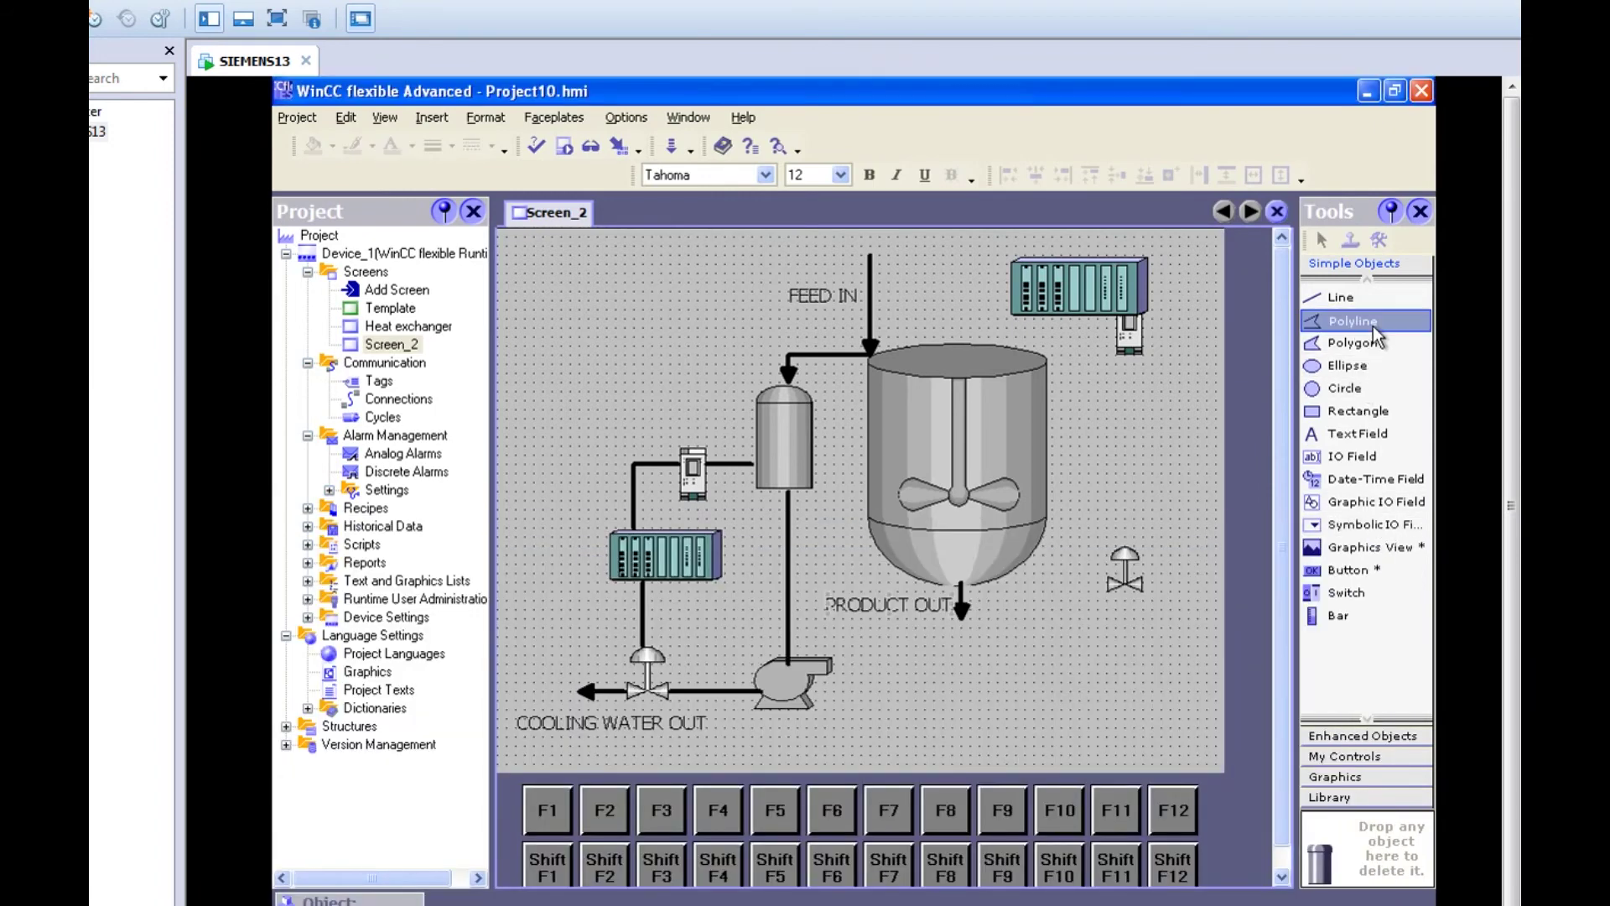
left_click(833, 664)
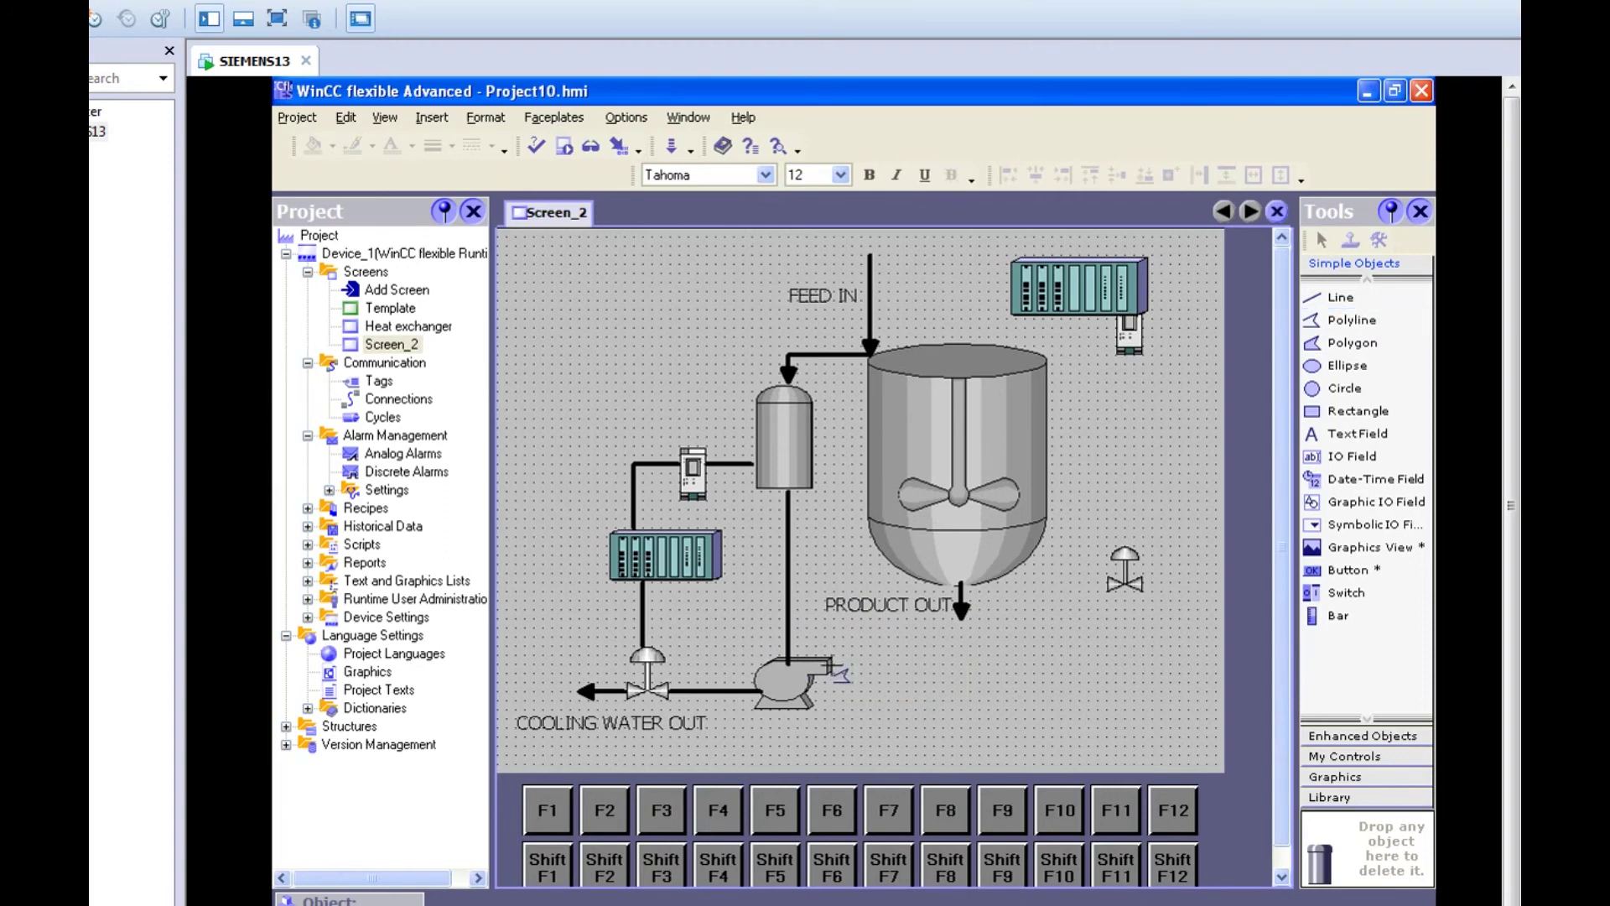
double_click(1082, 664)
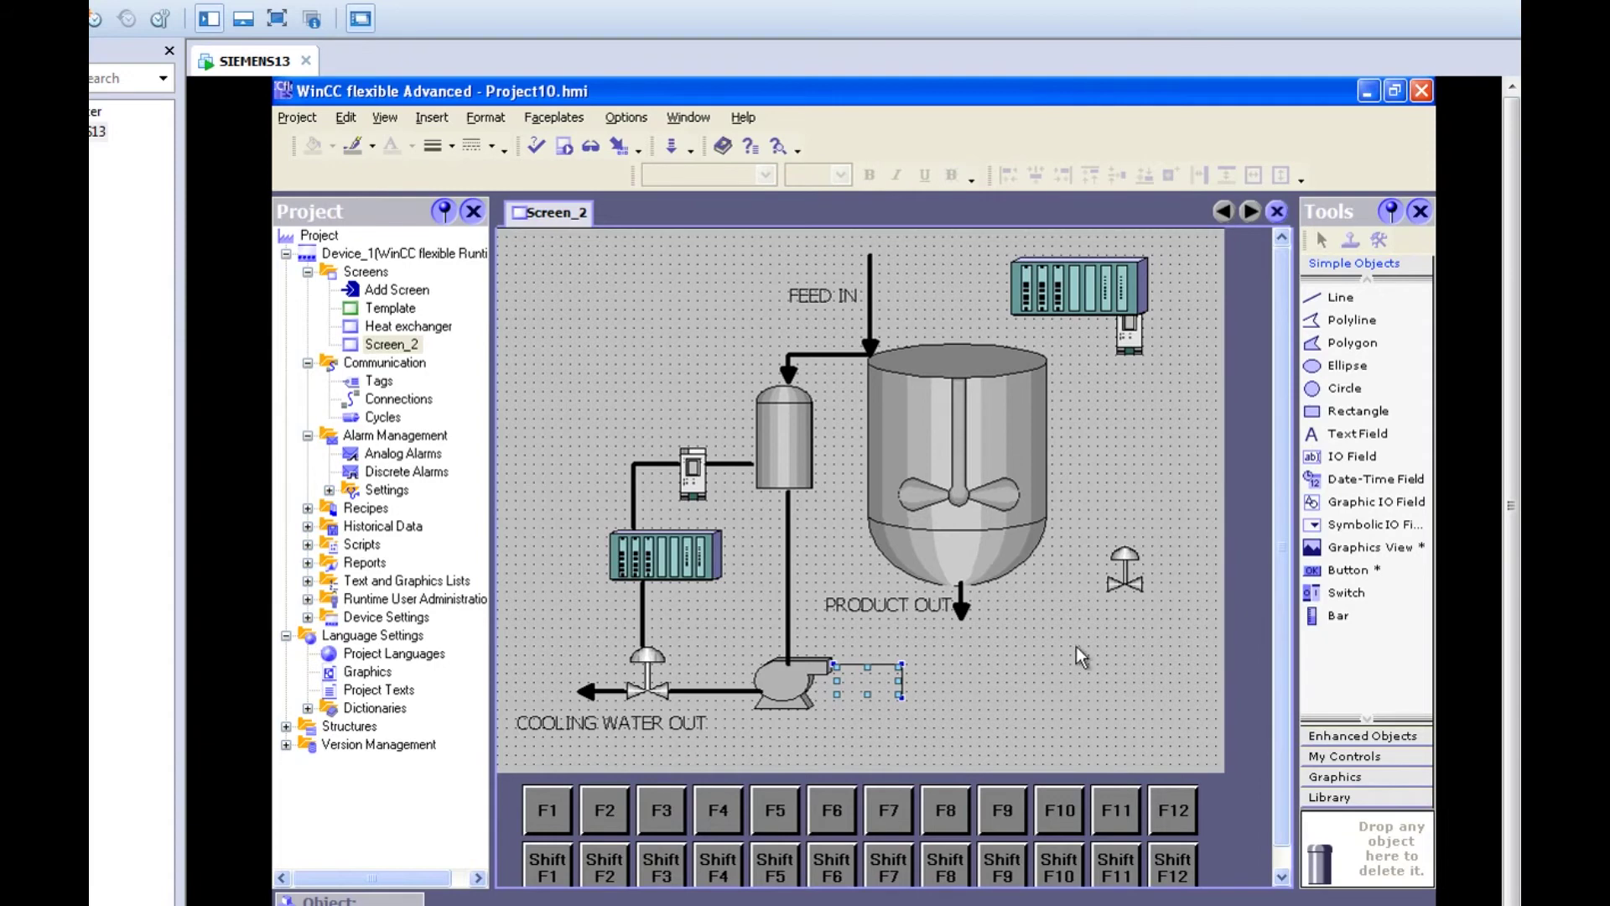
left_click(1117, 633)
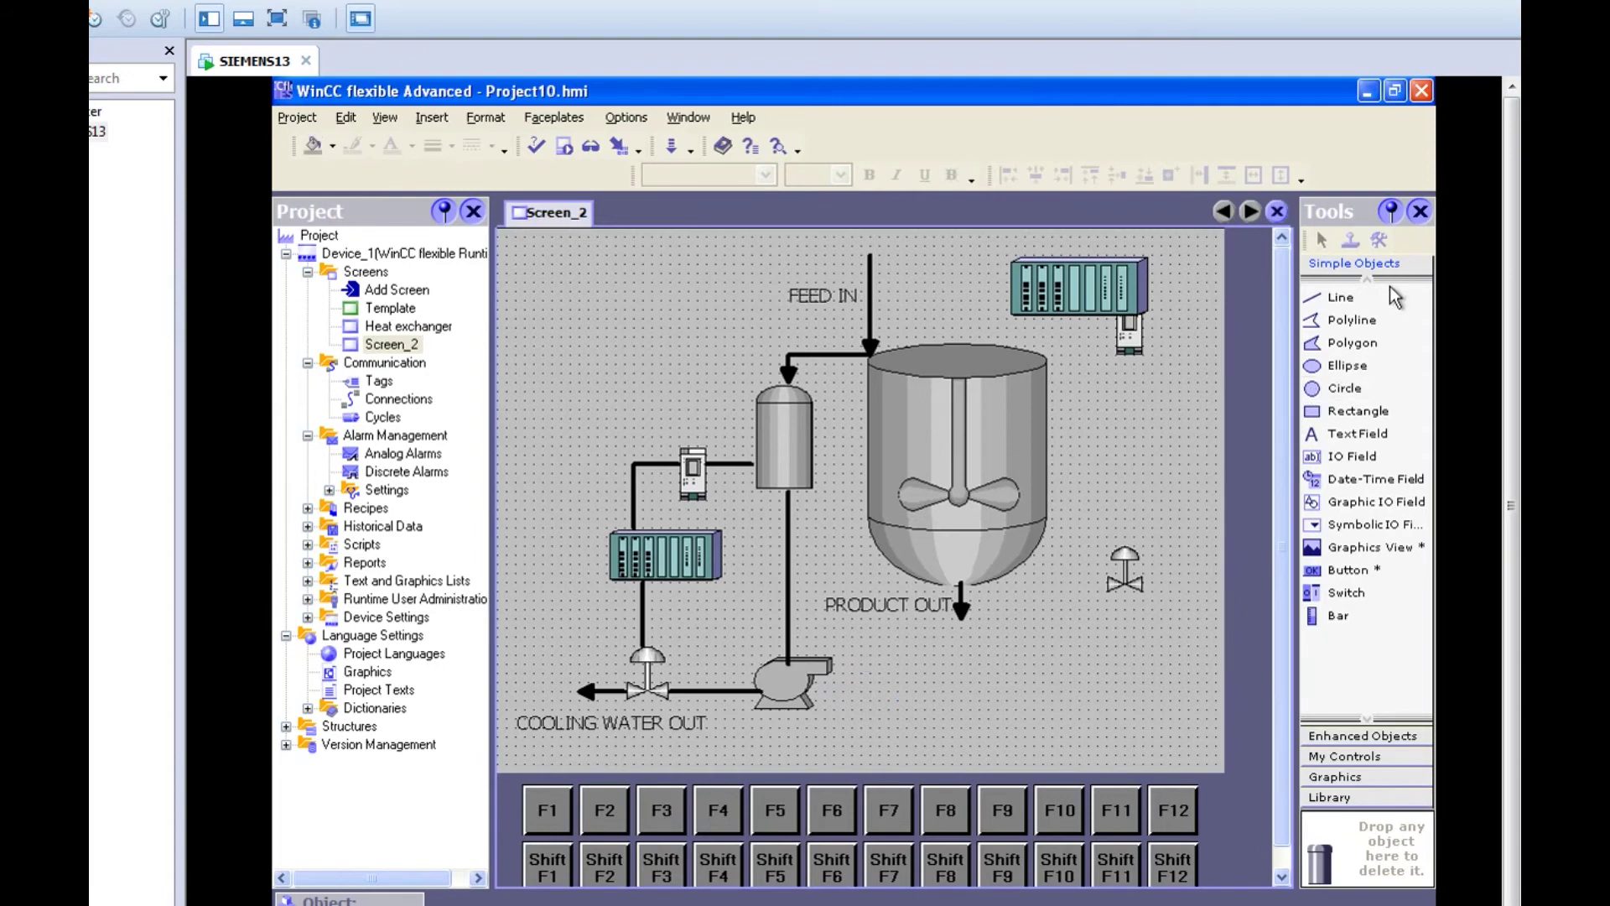
Draw a polyline from the pump outlet across under the reactor, up its right side, and back to the reactor's lower right wall
left_click(1371, 319)
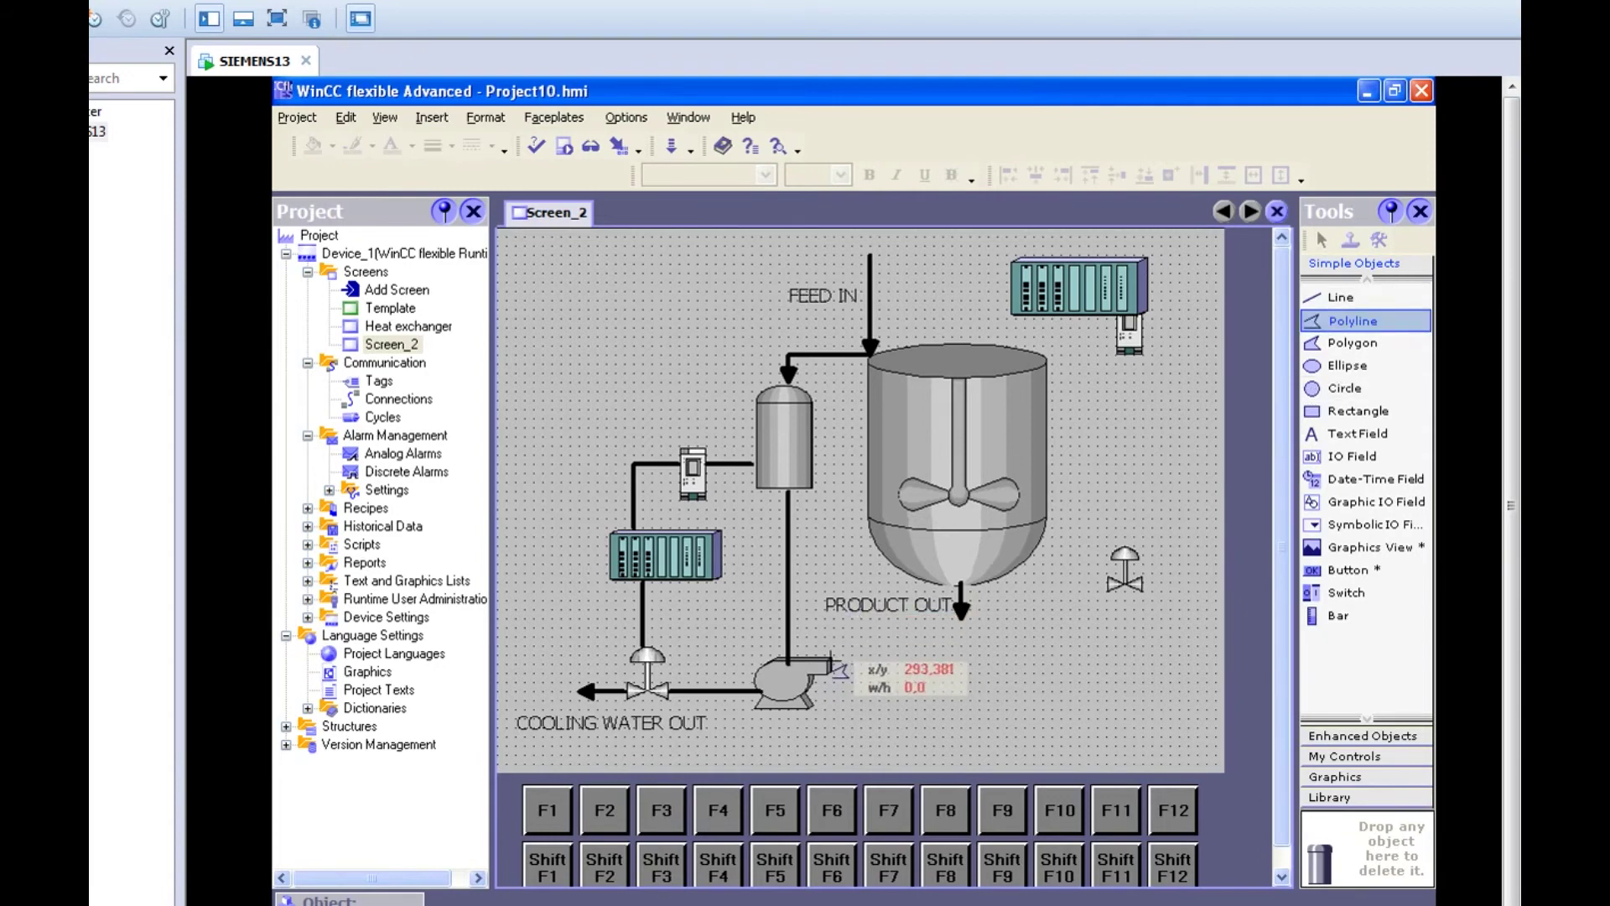
left_click(832, 666)
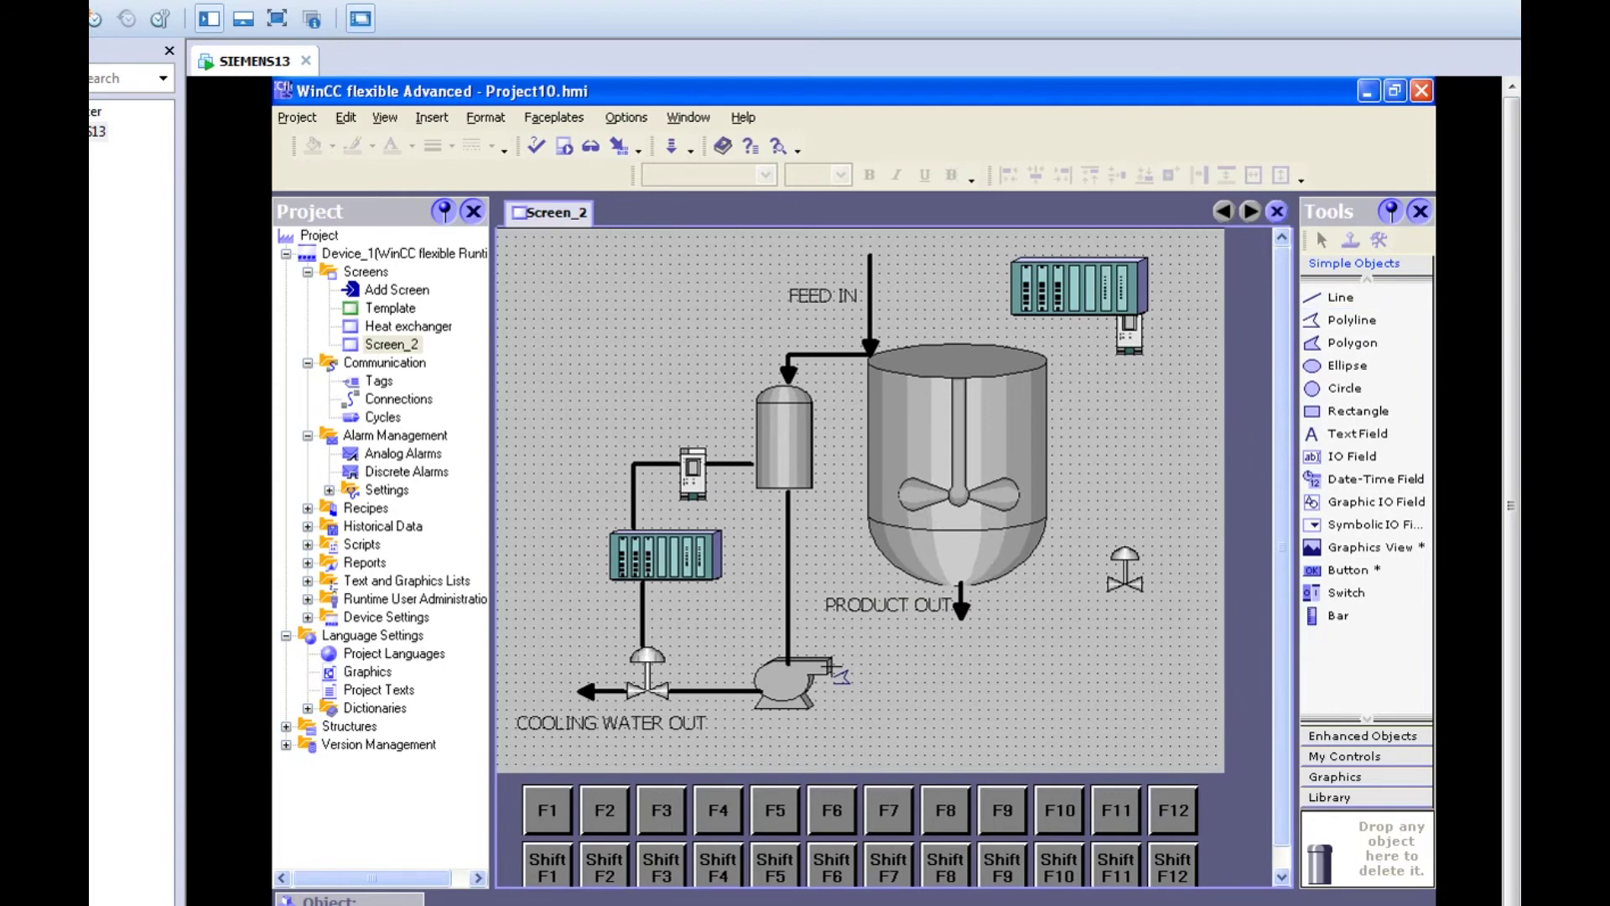
left_click(1078, 665)
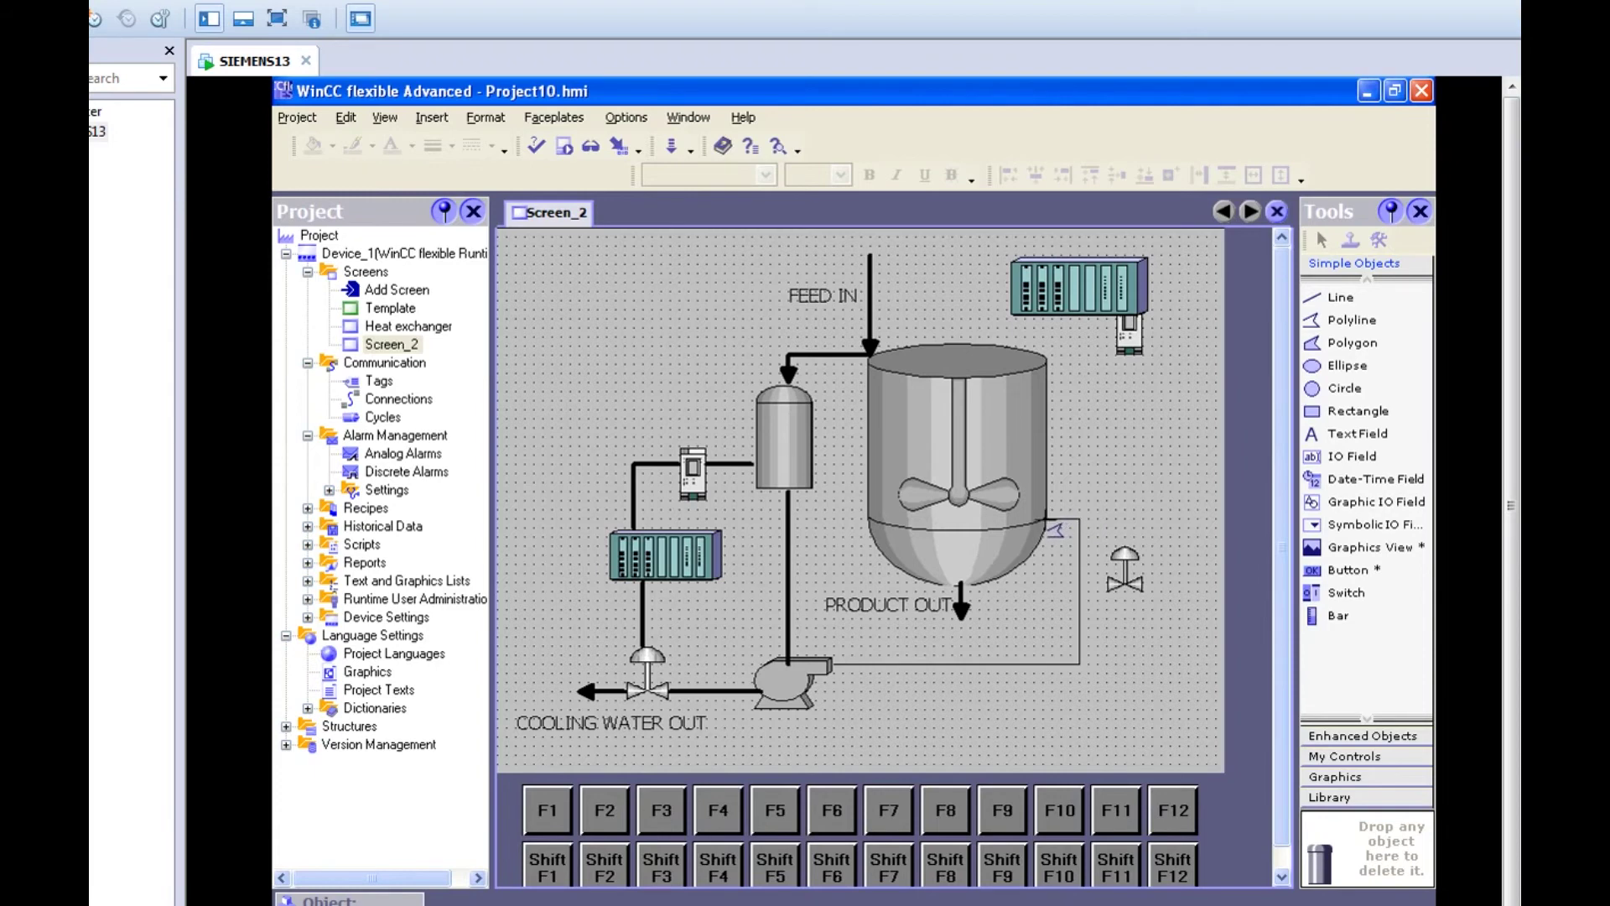
double_click(1048, 521)
Set the pump-to-reactor polyline's width to 4 and its line end to Arrow
double_click(1038, 659)
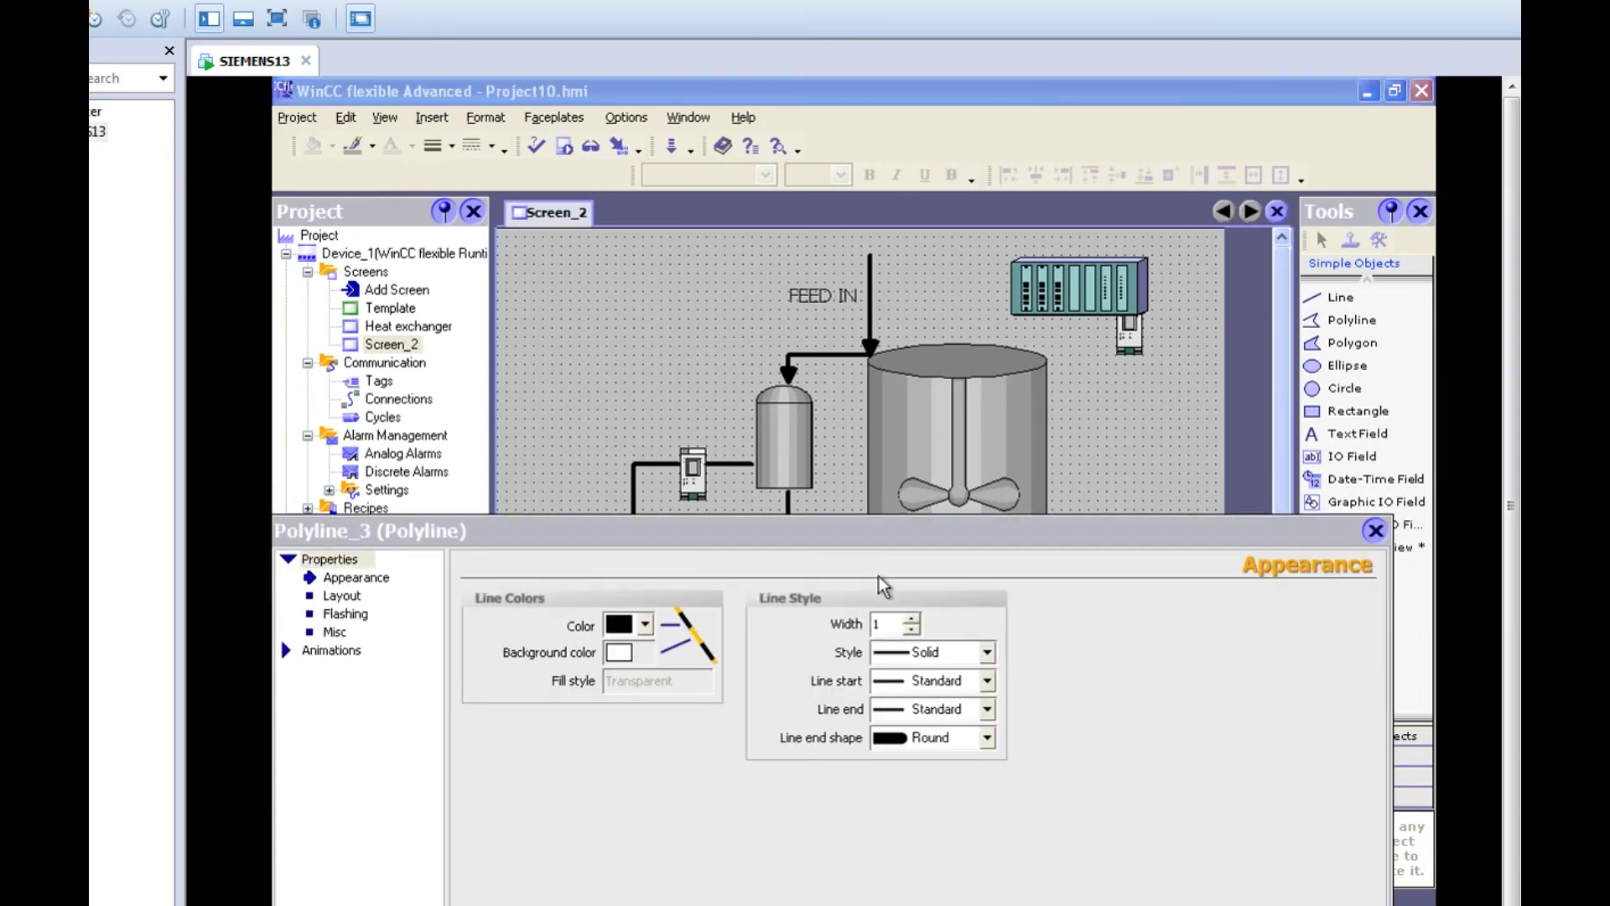
left_click(912, 619)
left_click(912, 619)
left_click(987, 737)
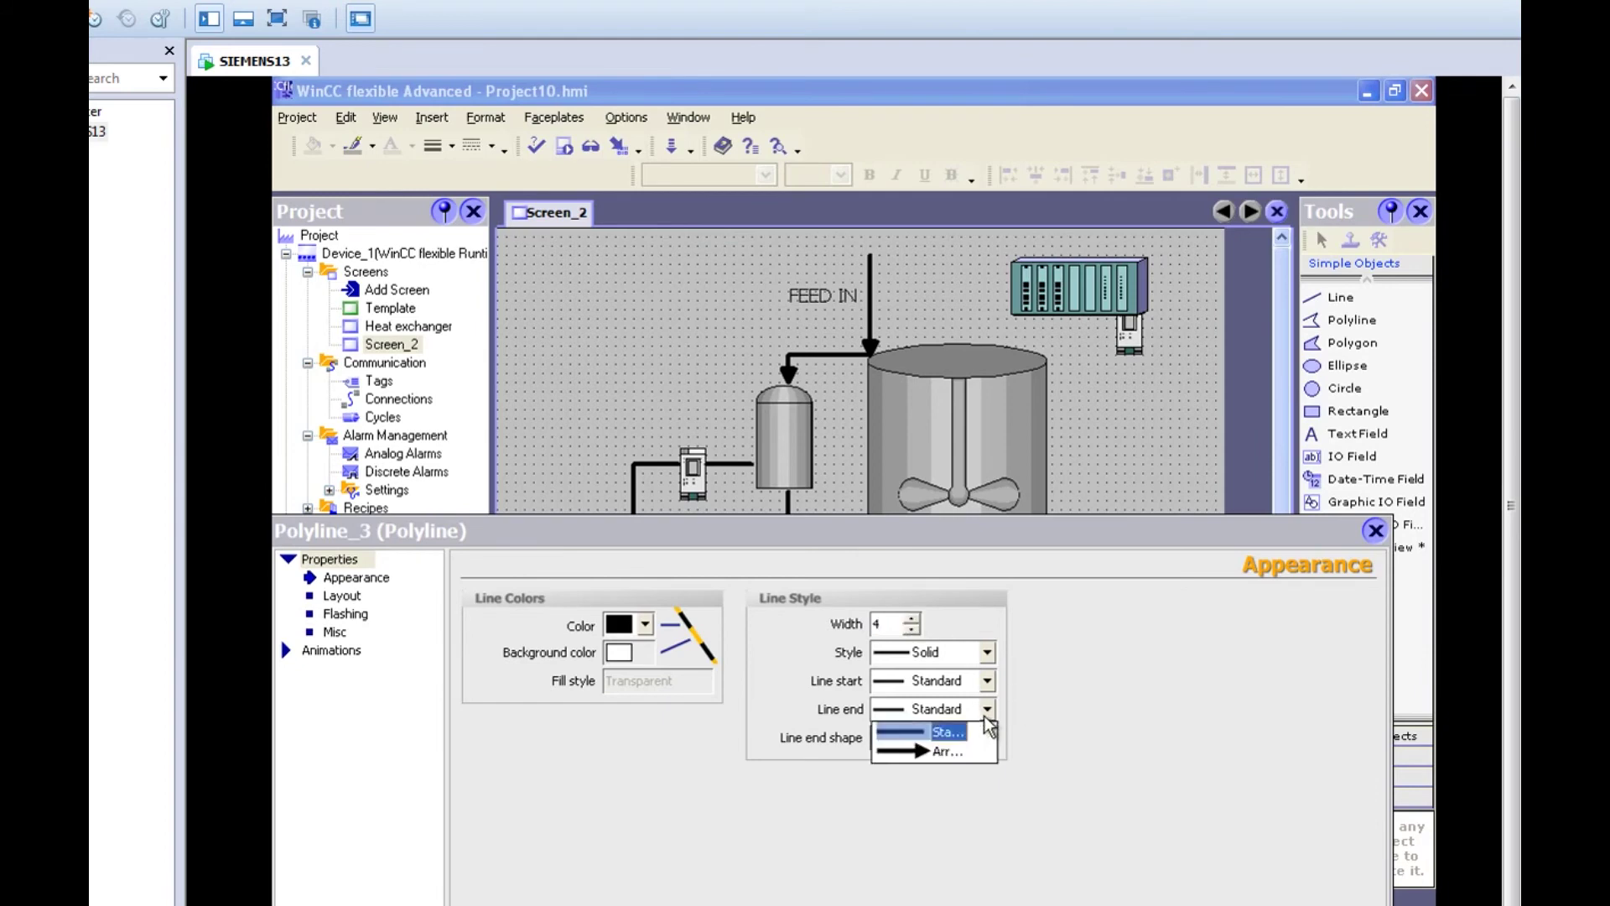
left_click(950, 751)
left_click(1375, 532)
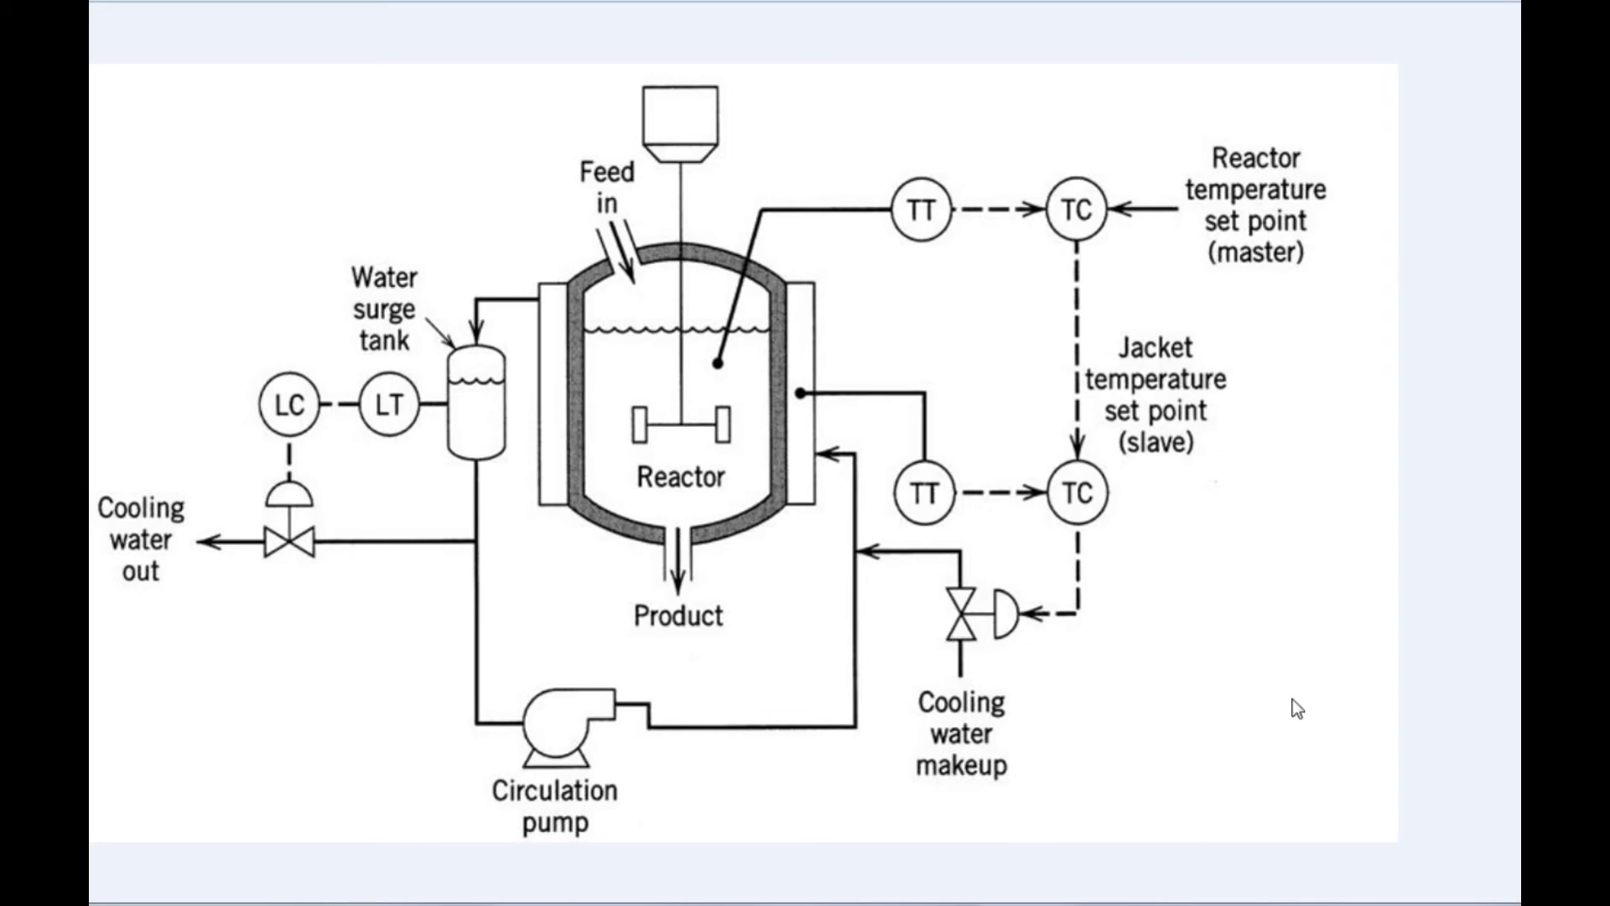
Return to the process screen, move the right valve further right, and draw a horizontal line from it to the polyline's vertical run
key("alt+Tab")
left_click_drag(1108, 573, 1165, 583)
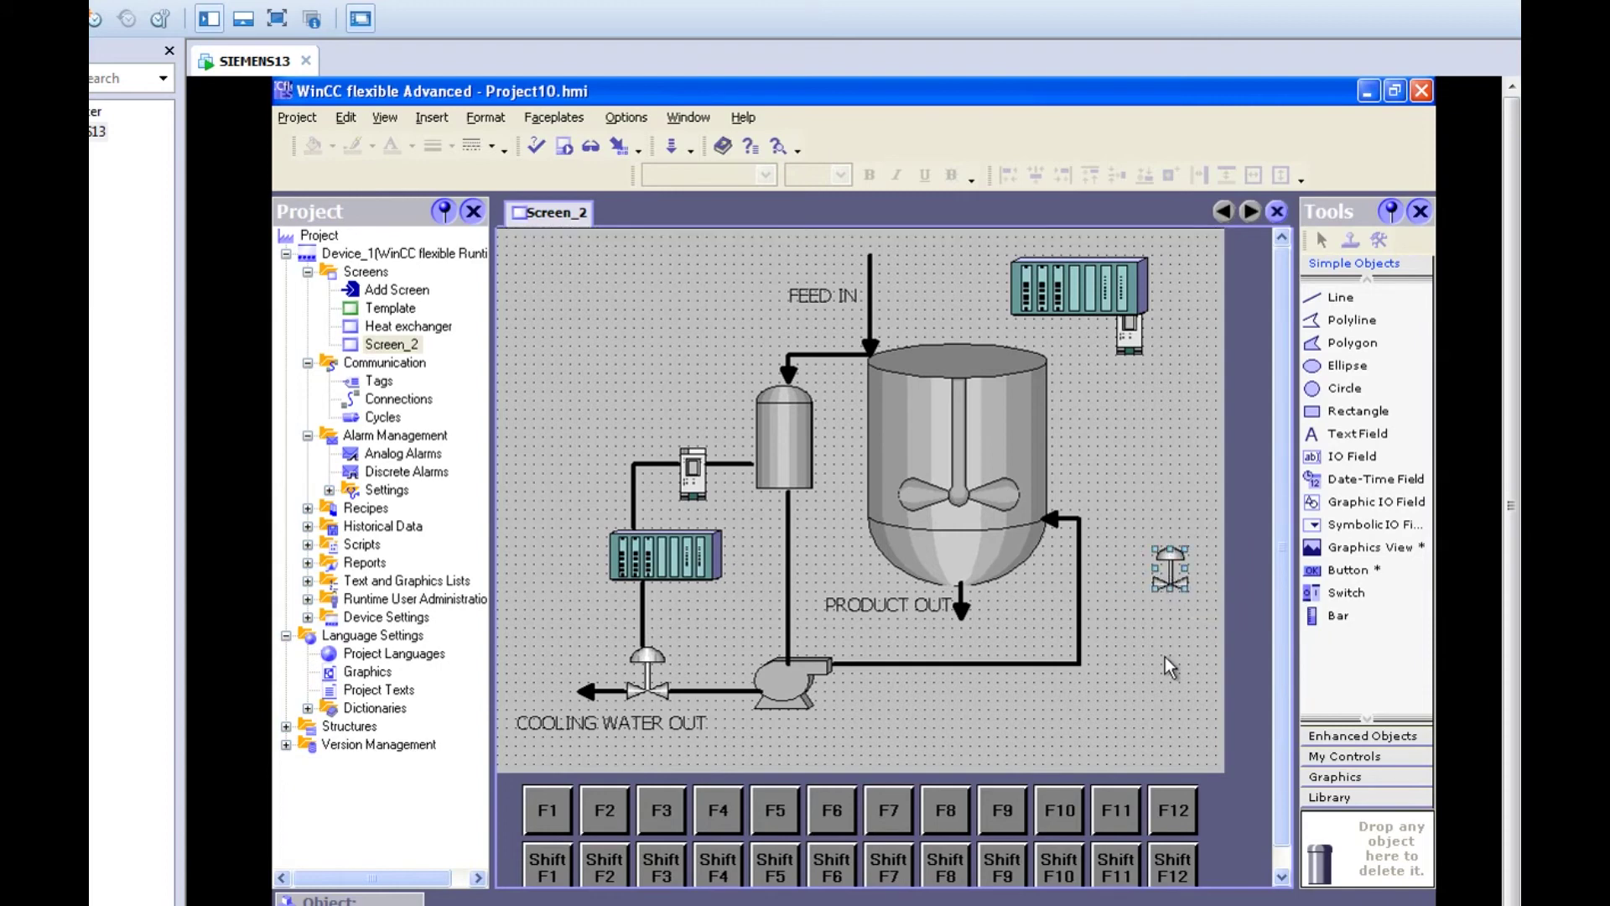
left_click(1357, 298)
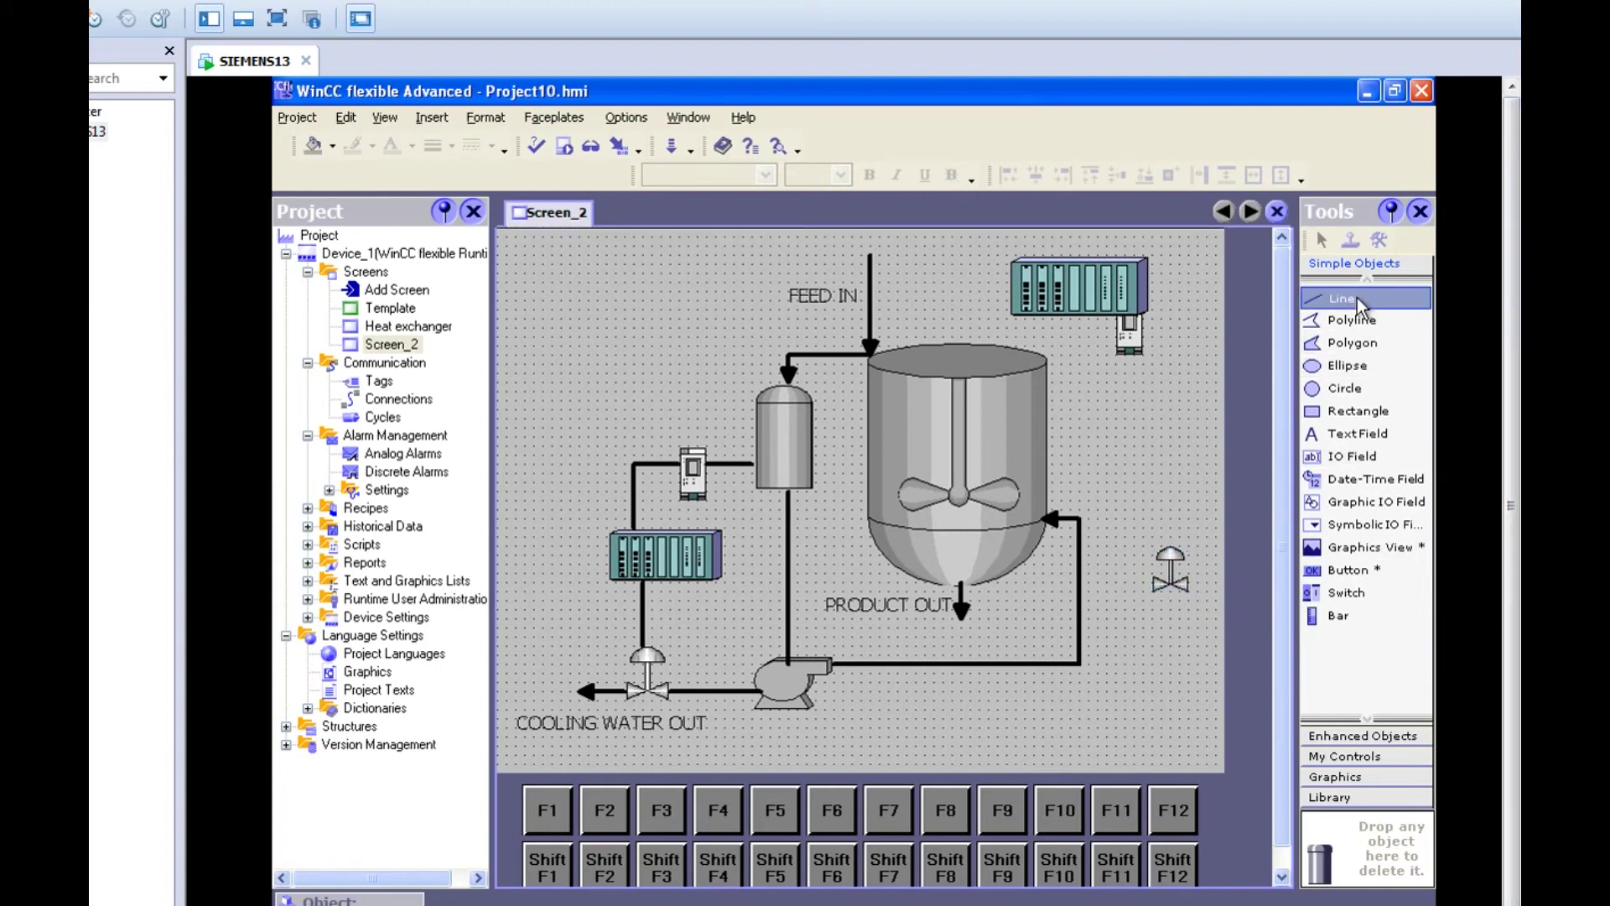
left_click_drag(1156, 581, 1077, 585)
Thicken the line between the right valve and the pump-to-reactor polyline
double_click(1078, 584)
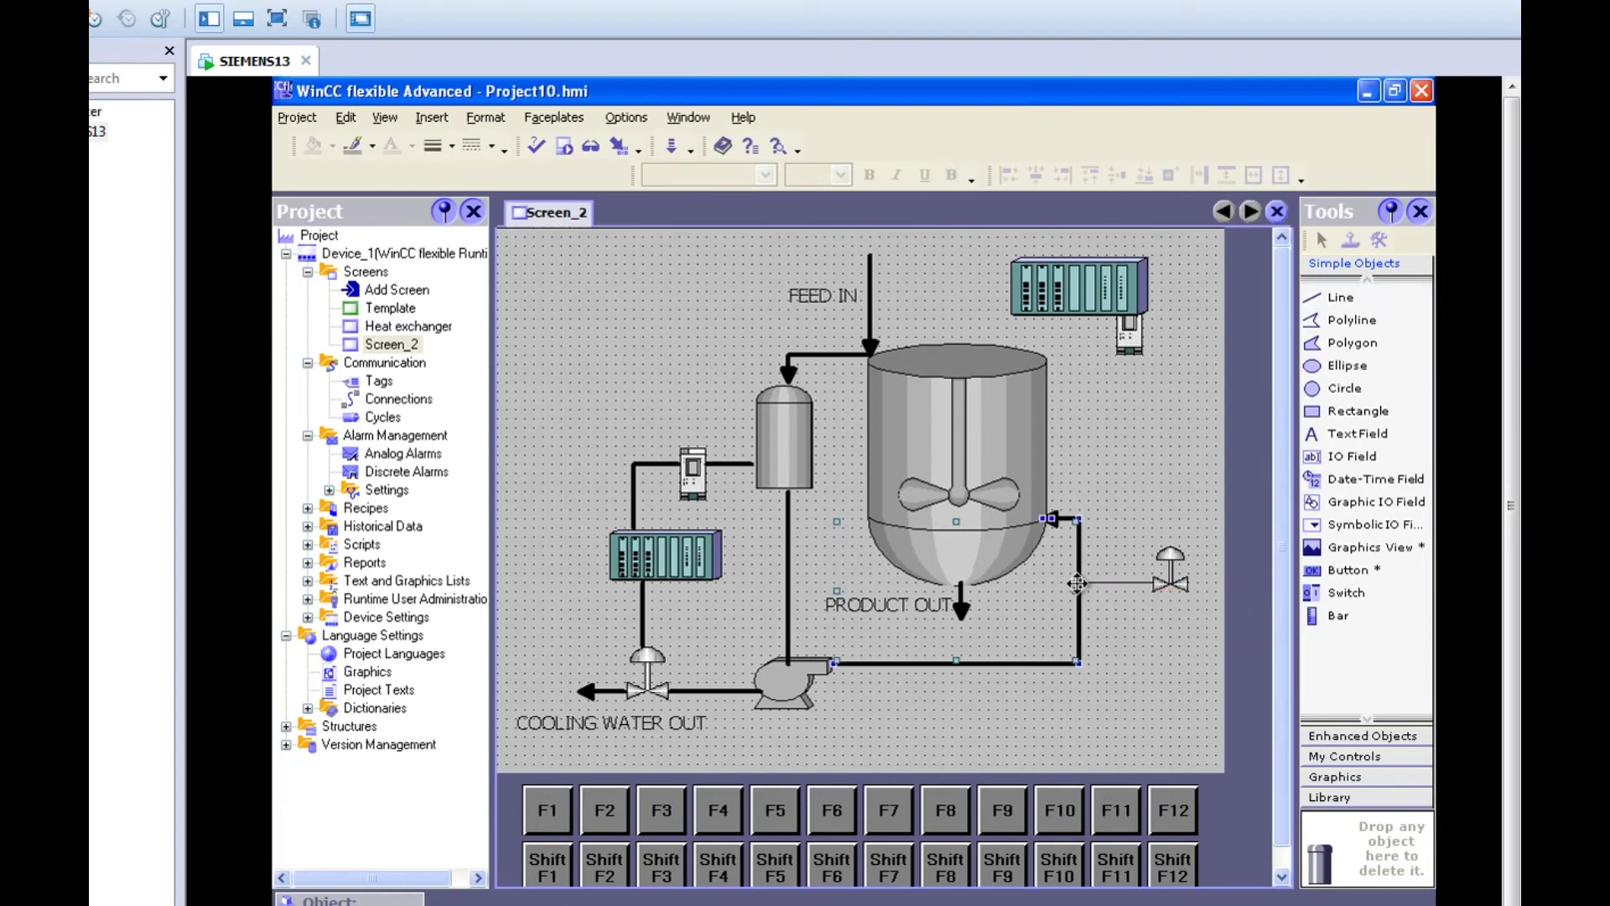
left_click_drag(1269, 537, 1279, 705)
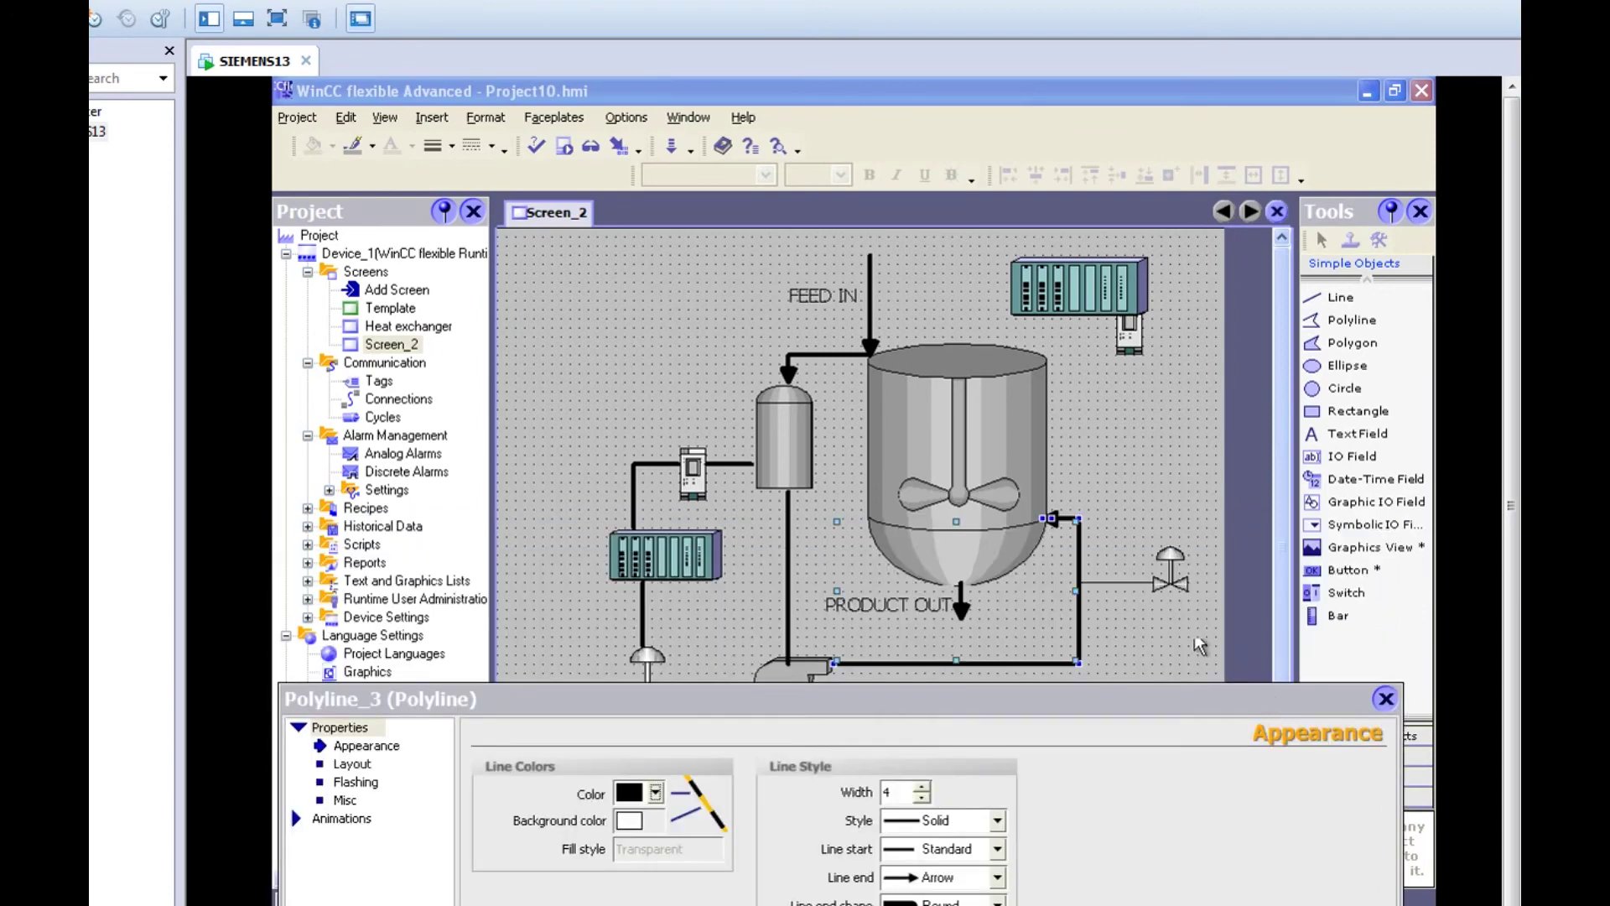
left_click(1129, 580)
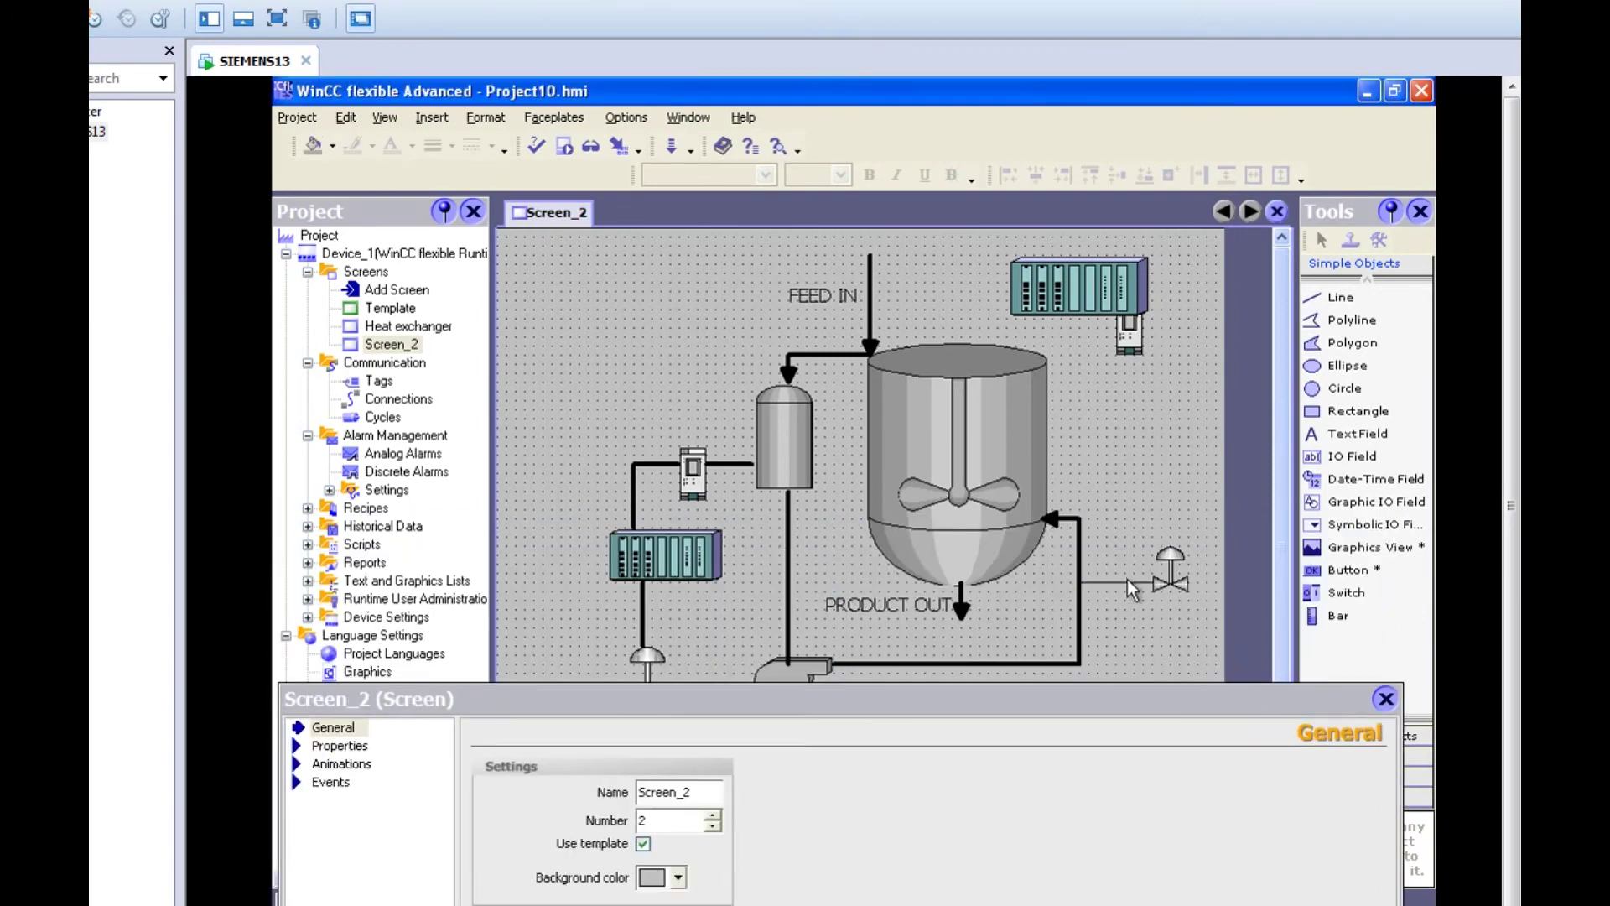
left_click(1127, 582)
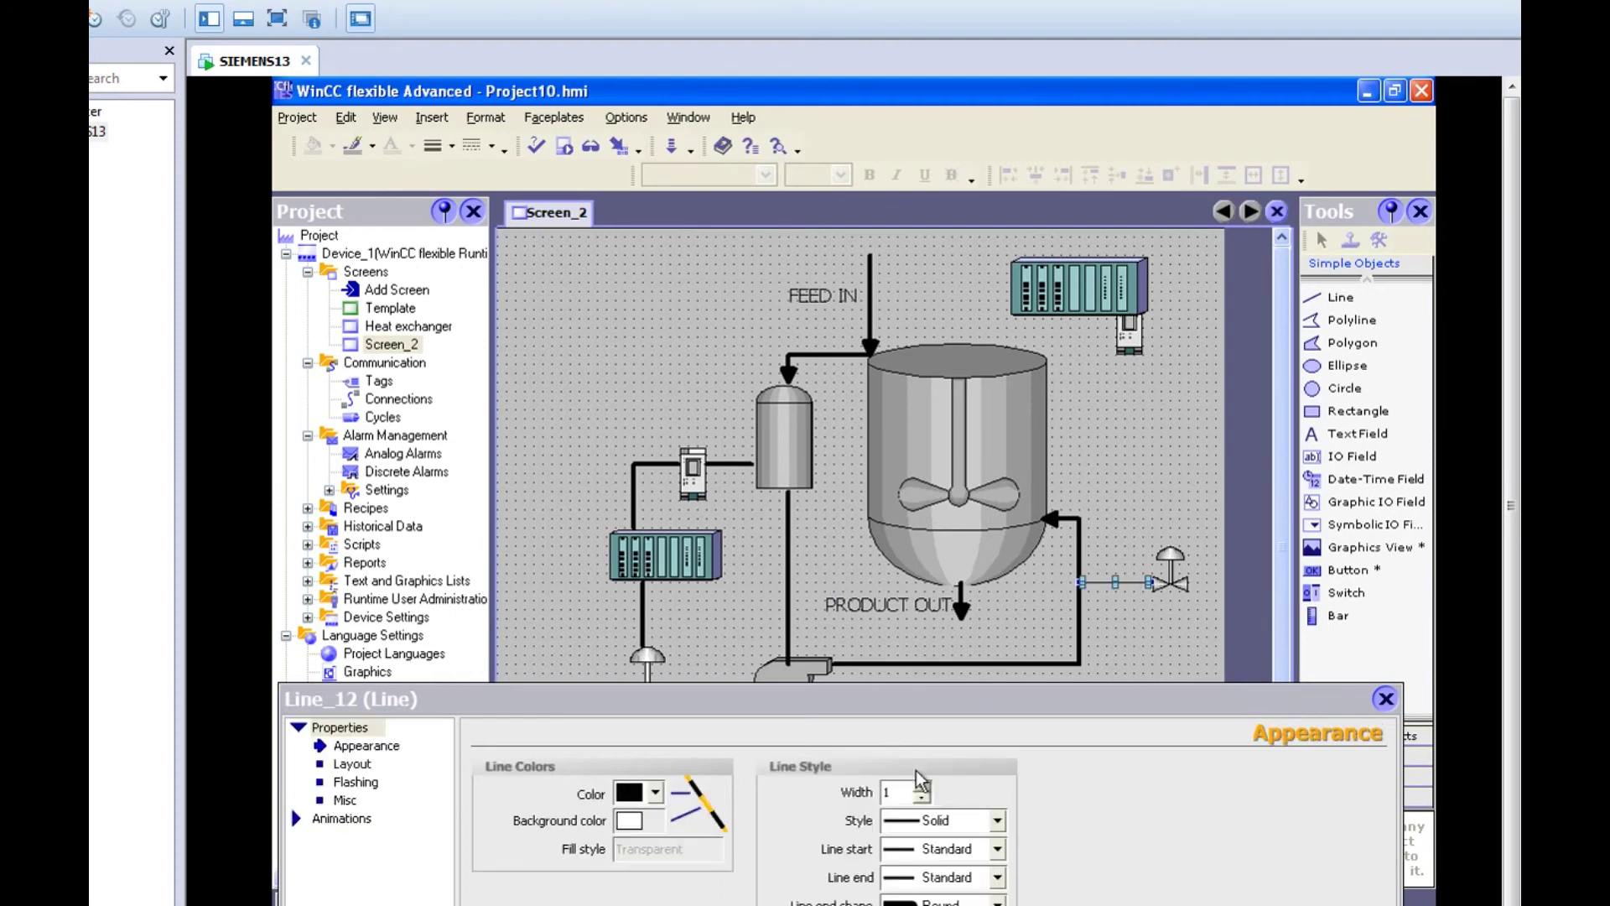
left_click(921, 795)
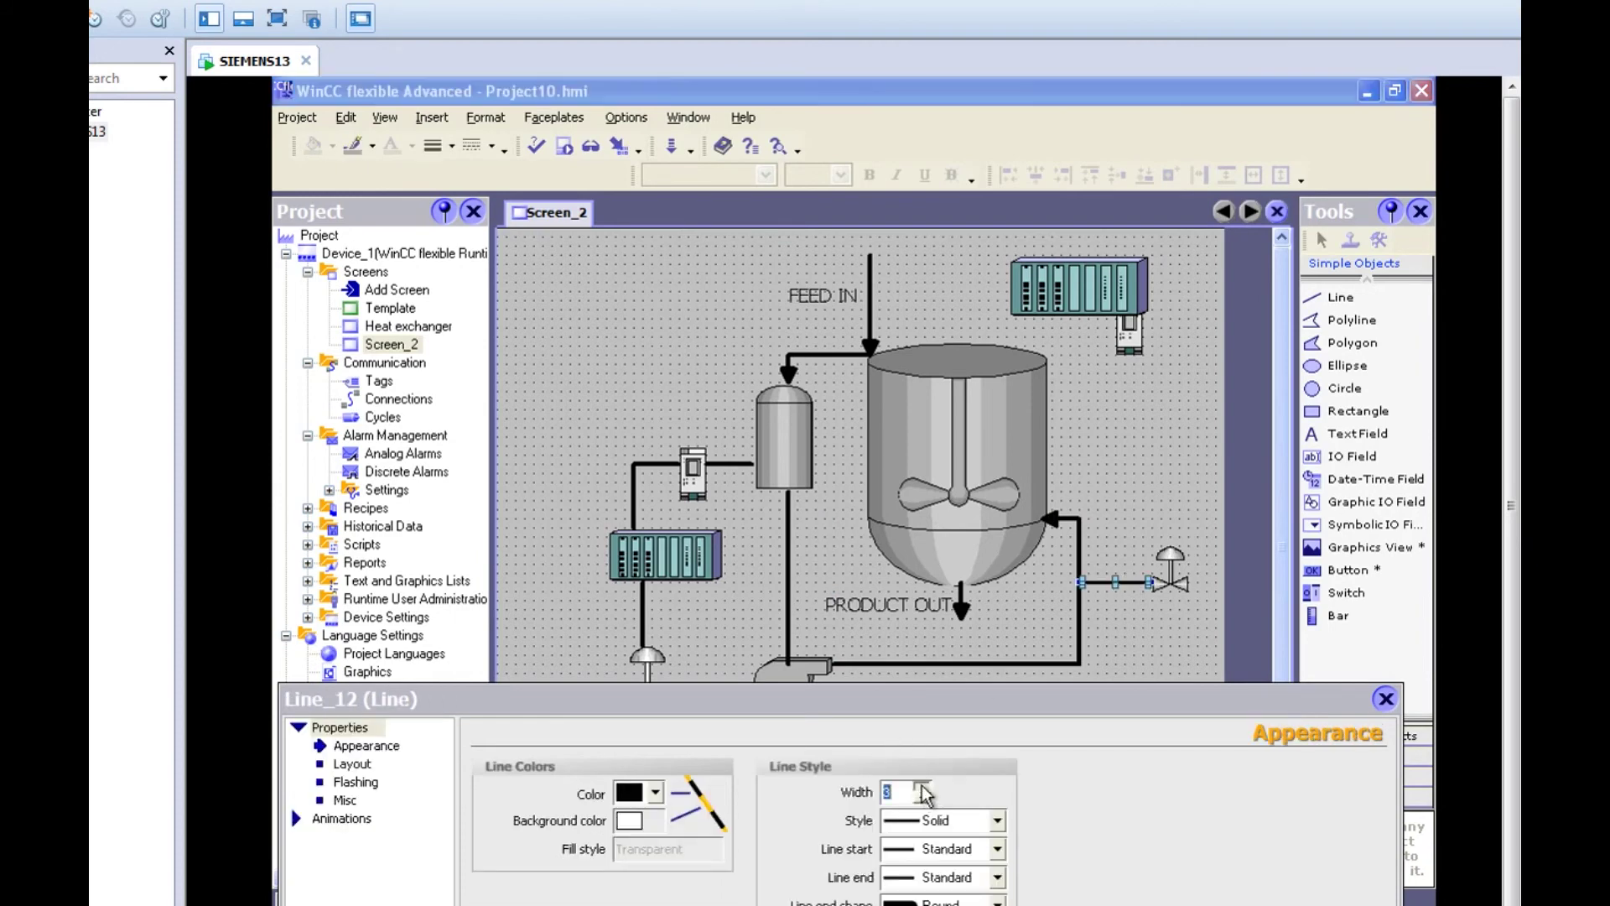
left_click(1385, 698)
left_click(1189, 703)
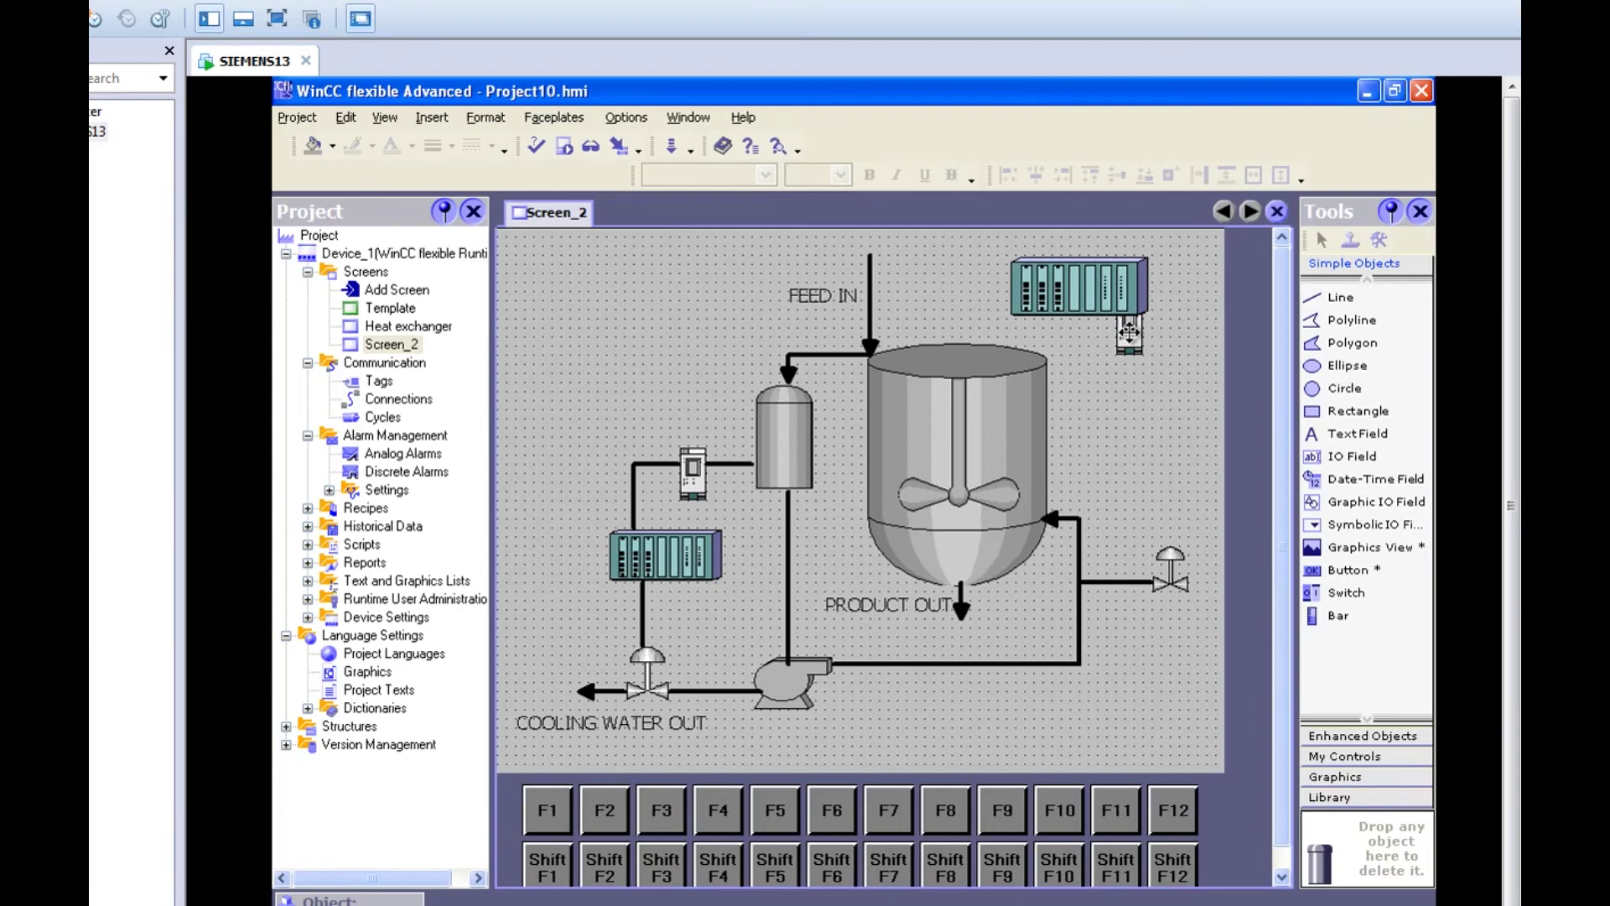
Move the upper-right transmitter down beside the reactor and draw a horizontal line from the reactor wall to it
left_click_drag(1115, 394, 1097, 445)
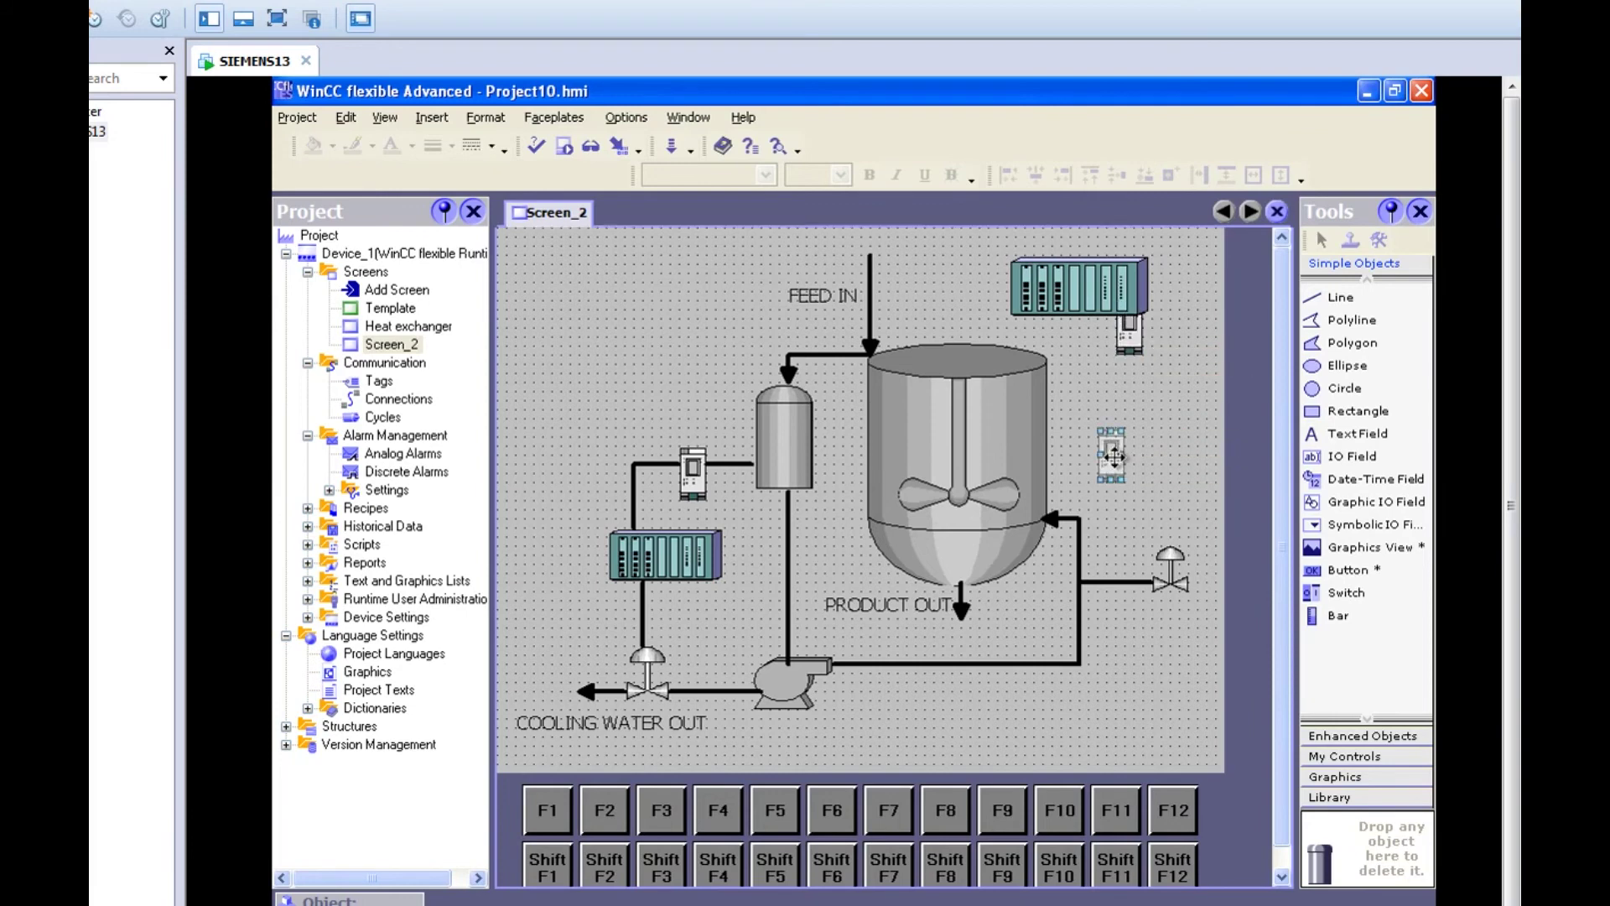
left_click(1144, 453)
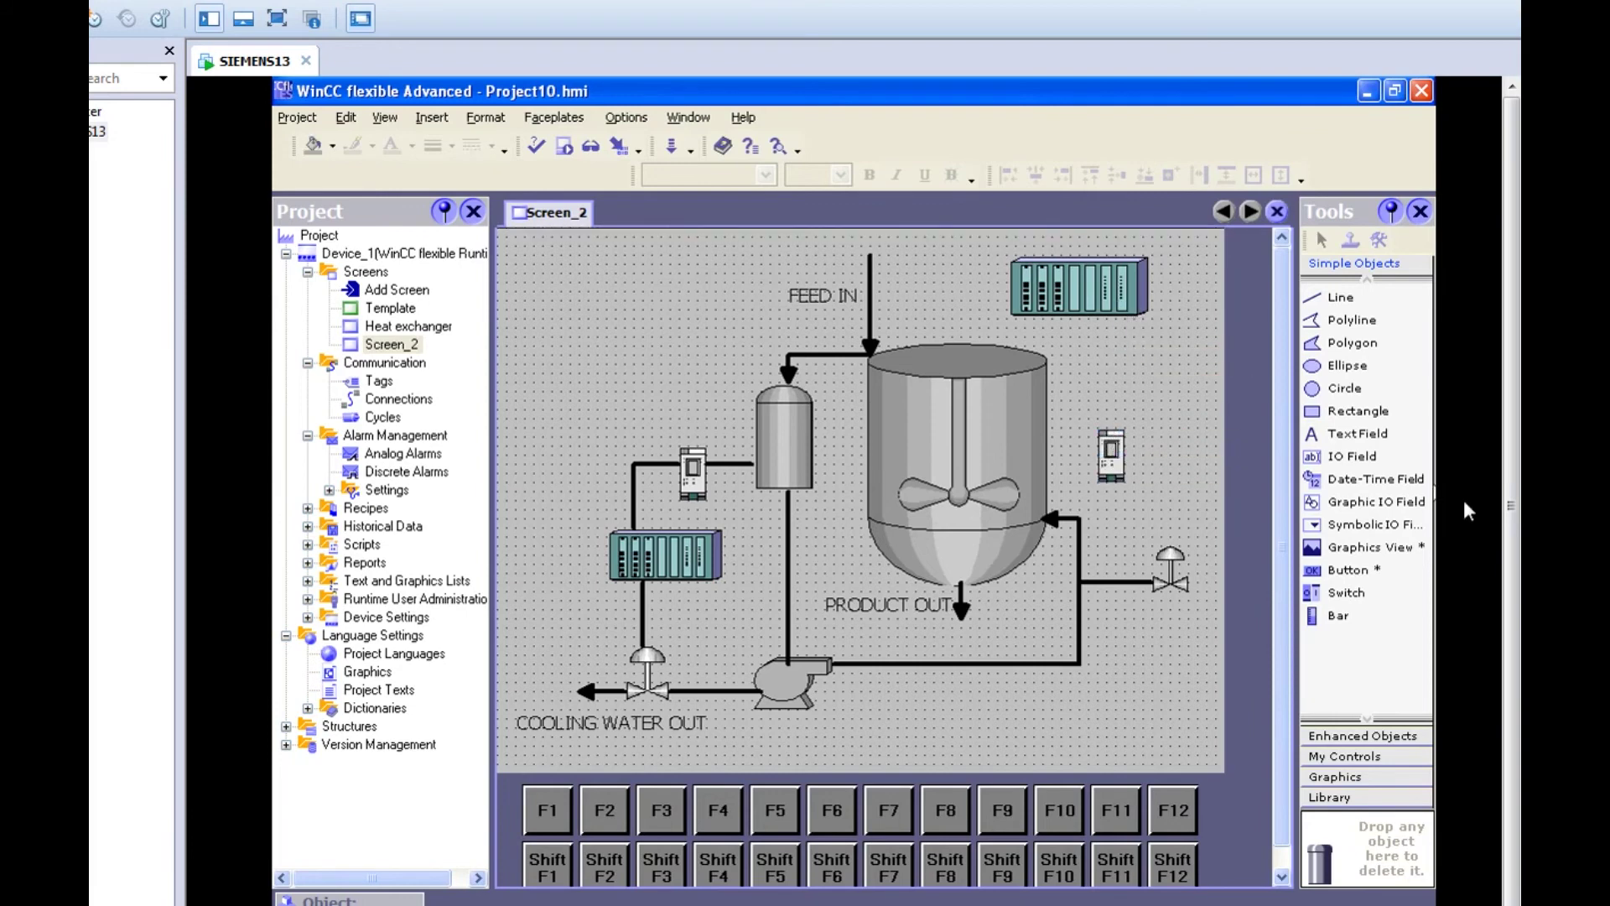
left_click(1350, 298)
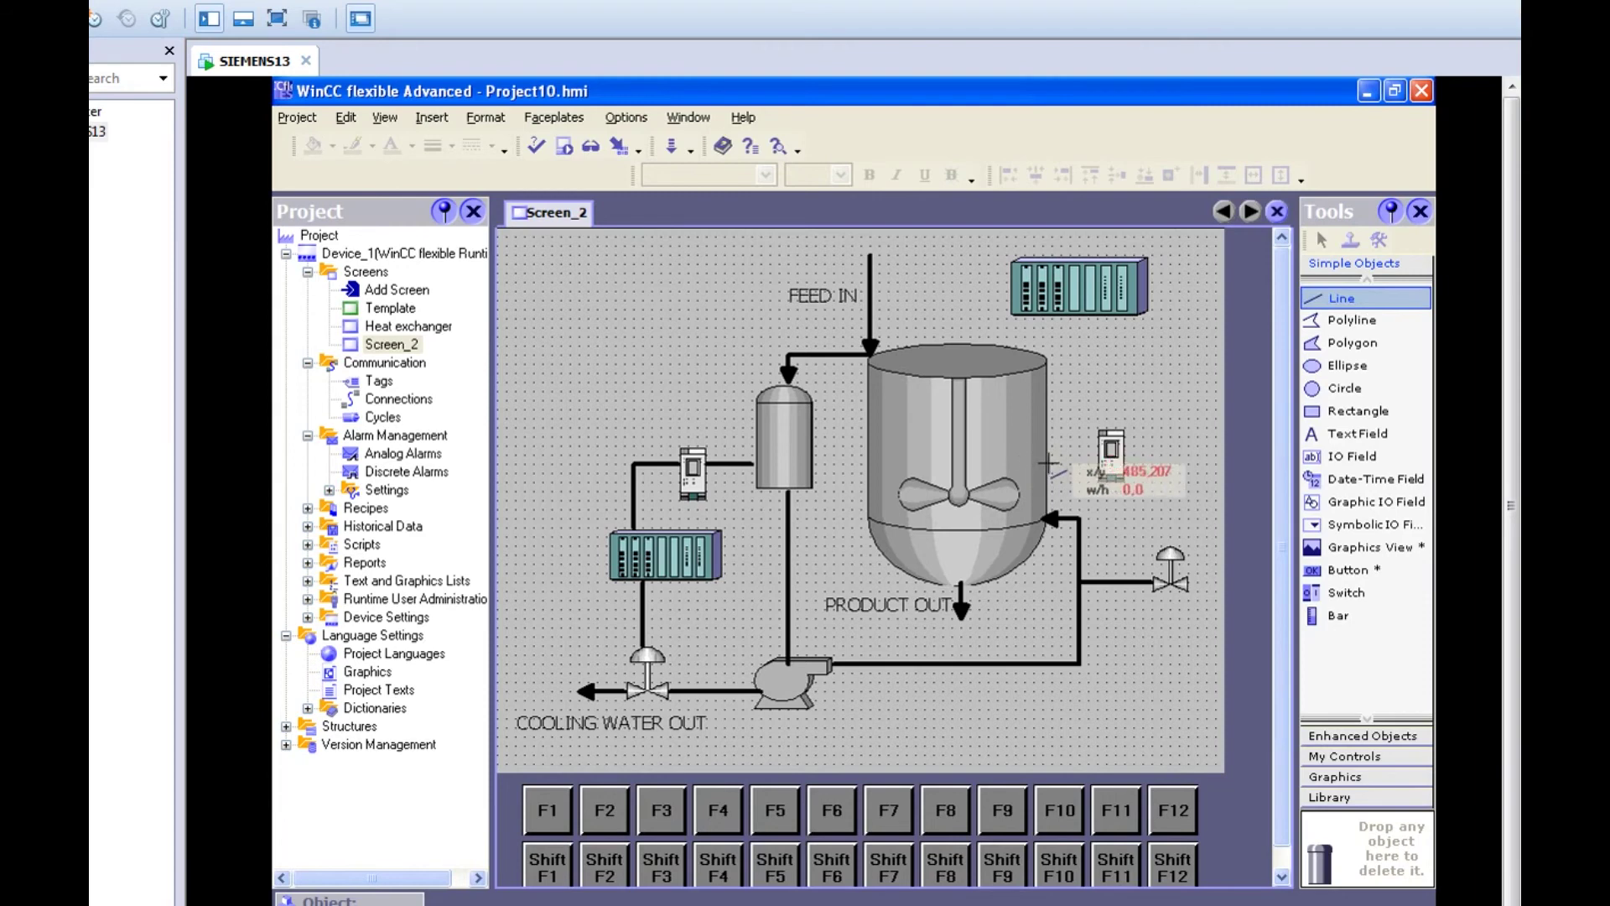
key("Escape")
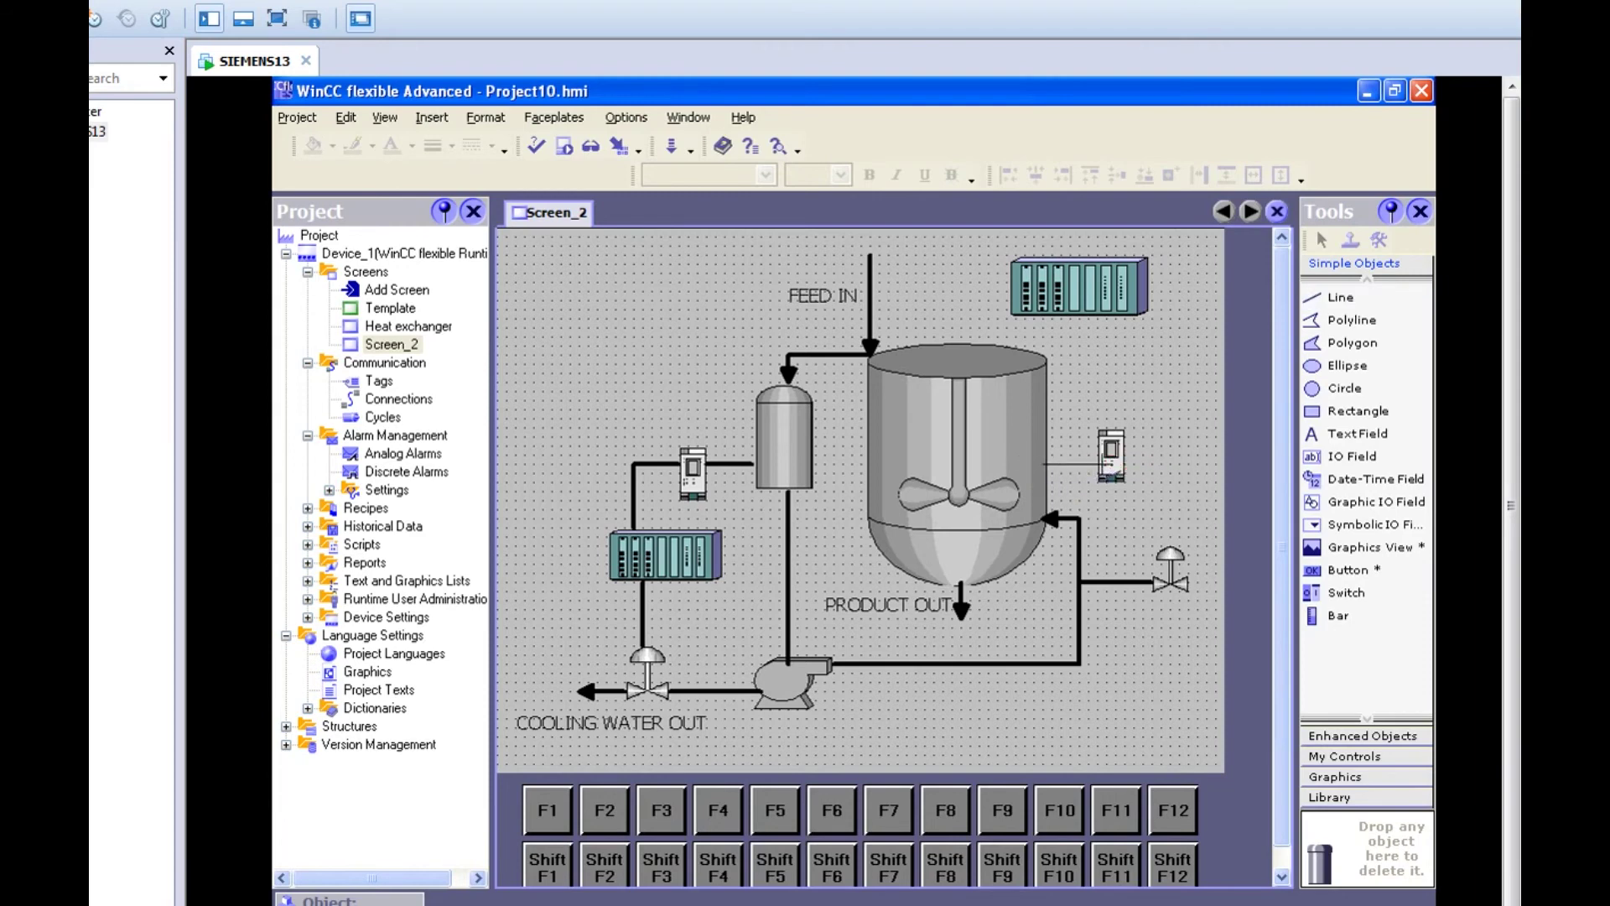
left_click(1073, 463)
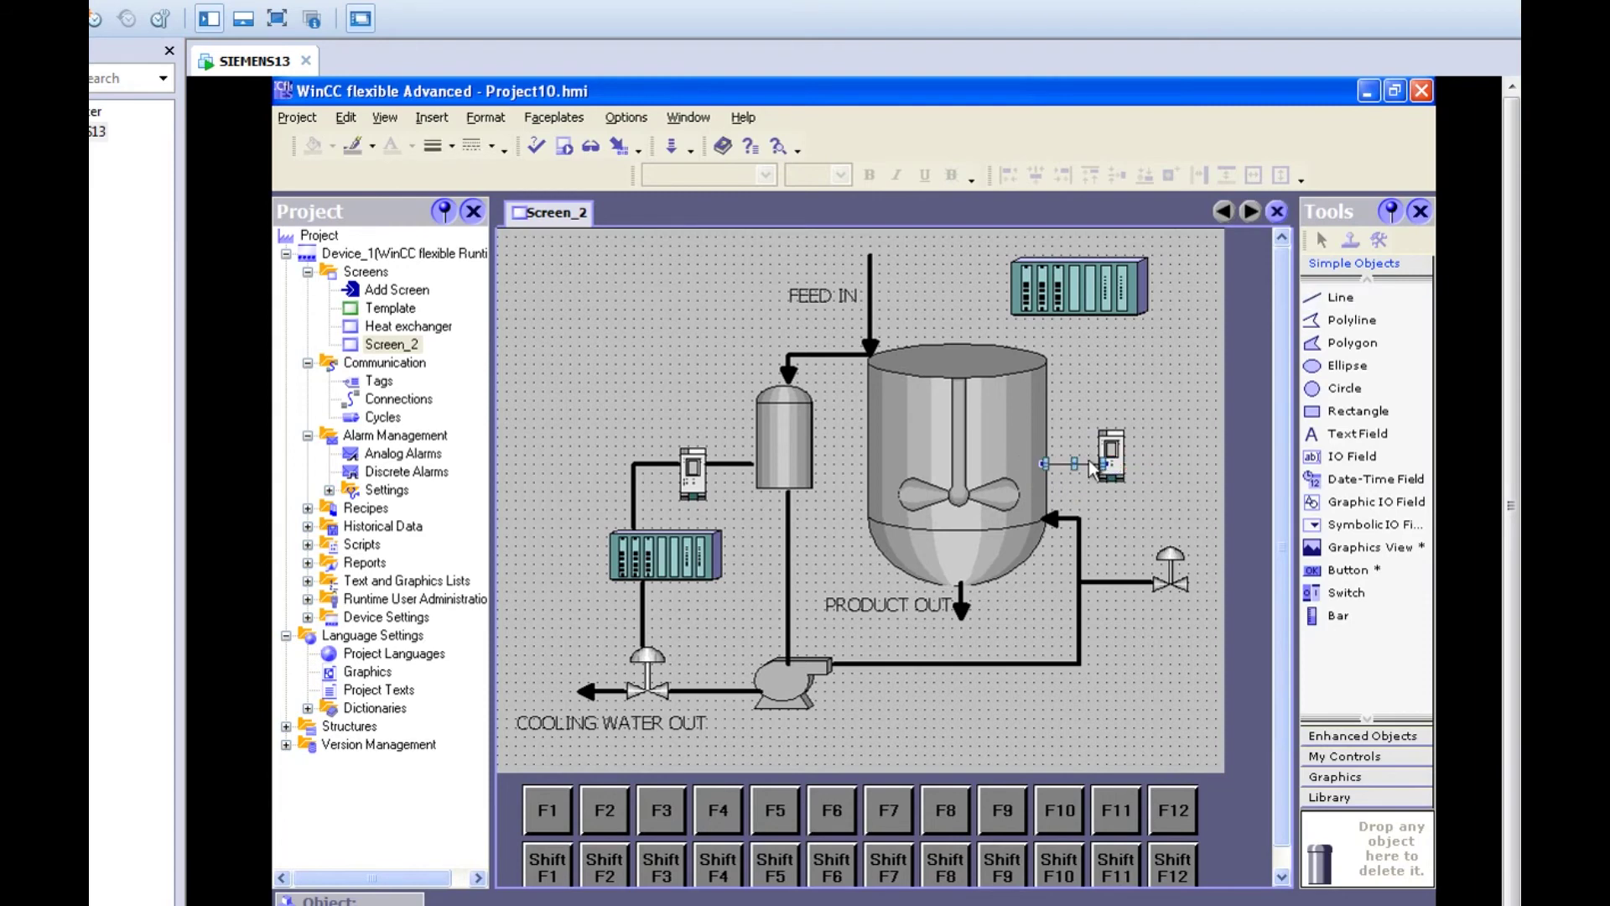
Place the upper-right PLC above the right transmitter and draw vertical lines from it to the transmitter and to the right valve
left_click_drag(1074, 270, 1157, 397)
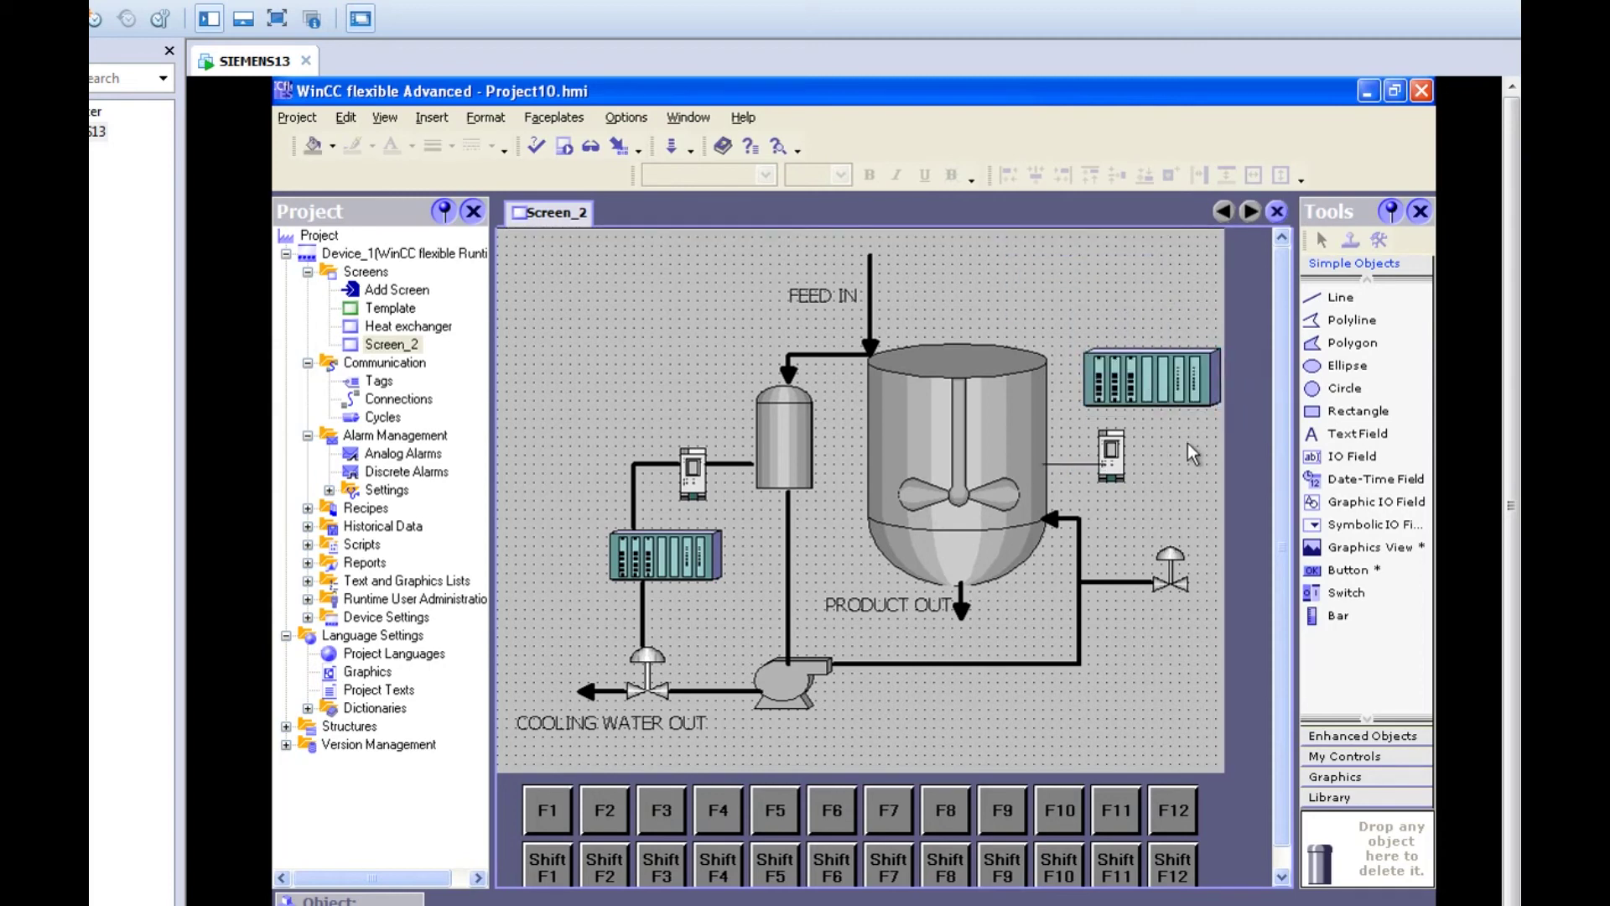
left_click(1366, 294)
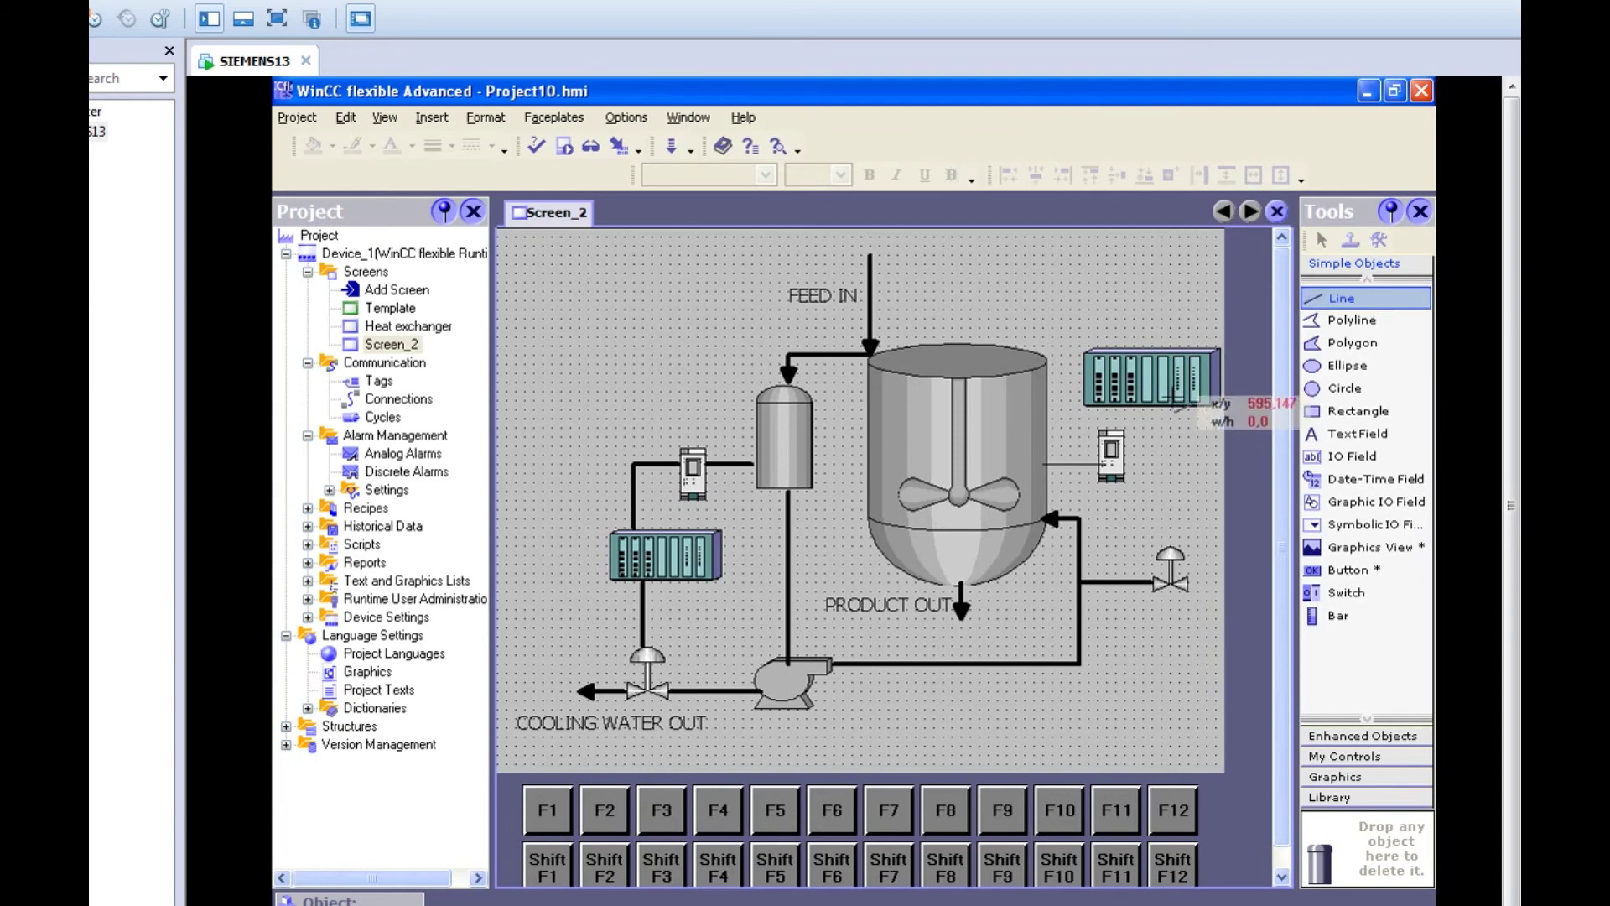
left_click_drag(1114, 429, 1115, 406)
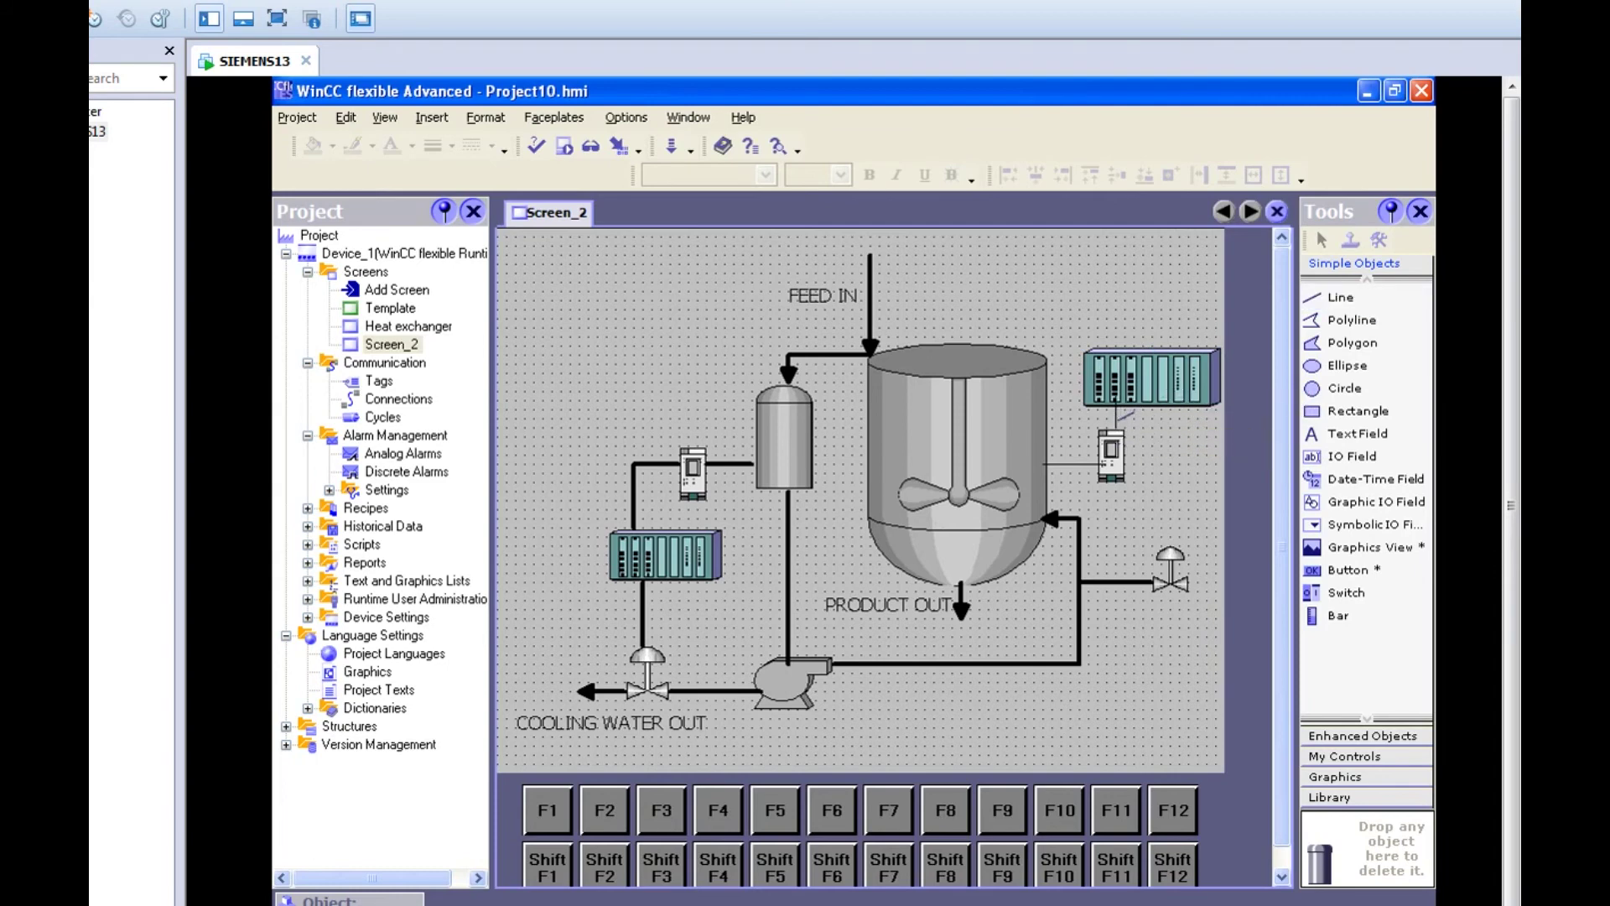
left_click(1128, 373)
left_click_drag(1128, 373, 1119, 337)
left_click(1117, 414)
left_click_drag(1116, 408, 1121, 368)
left_click(1161, 396)
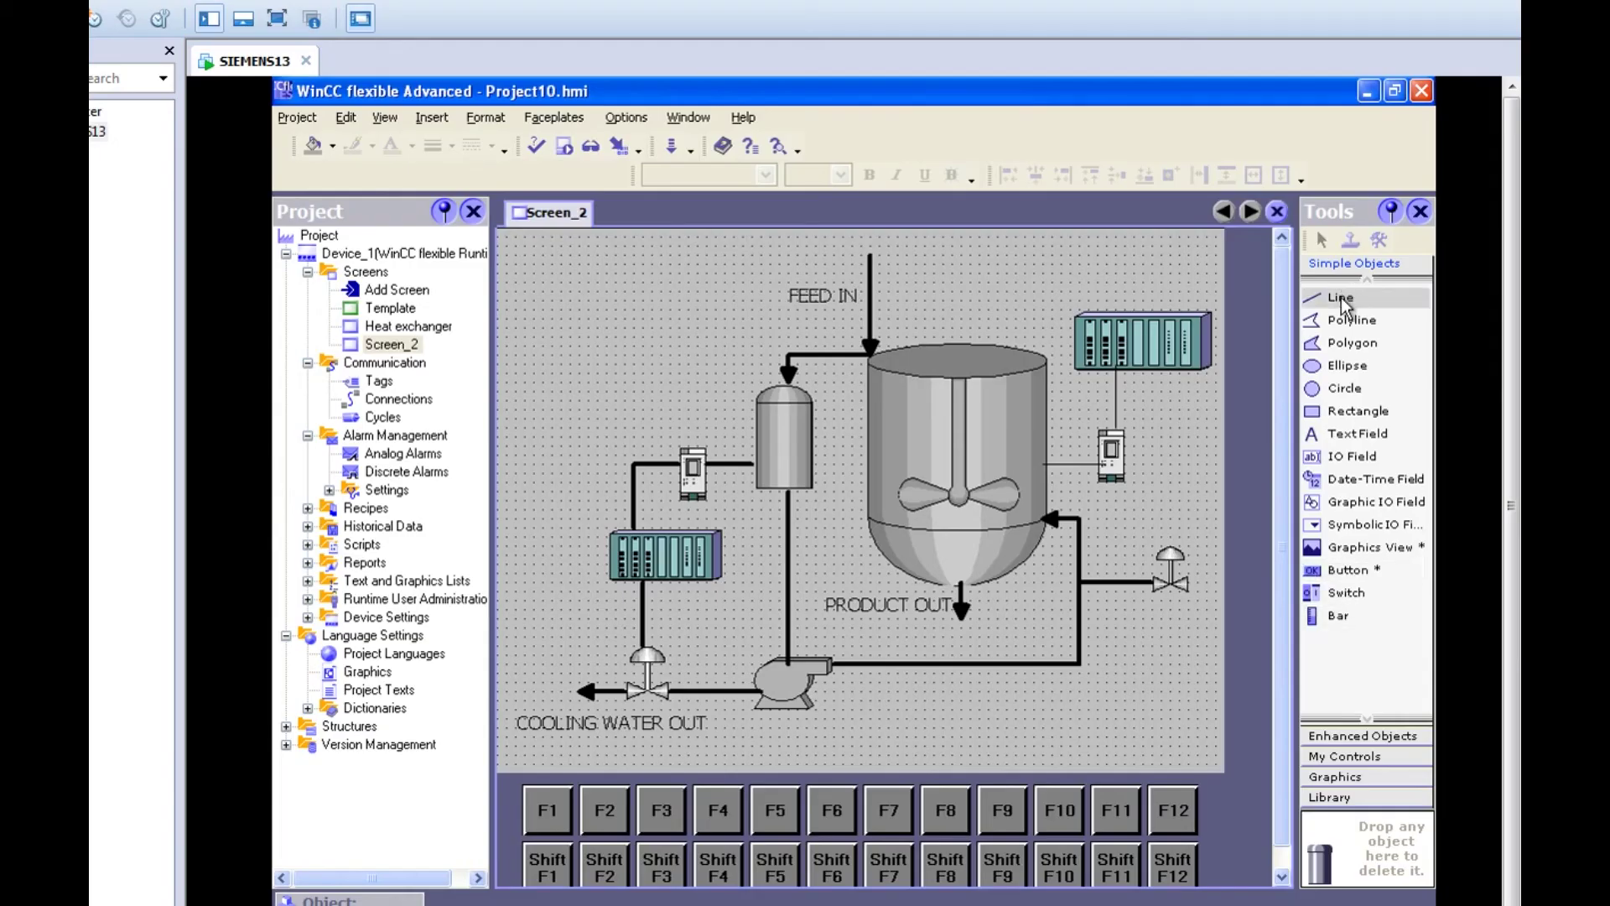
left_click(1342, 298)
left_click_drag(1171, 372, 1172, 547)
Thicken the reactor-to-transmitter line and set the width of both vertical lines below the upper-right PLC to 4
double_click(1067, 465)
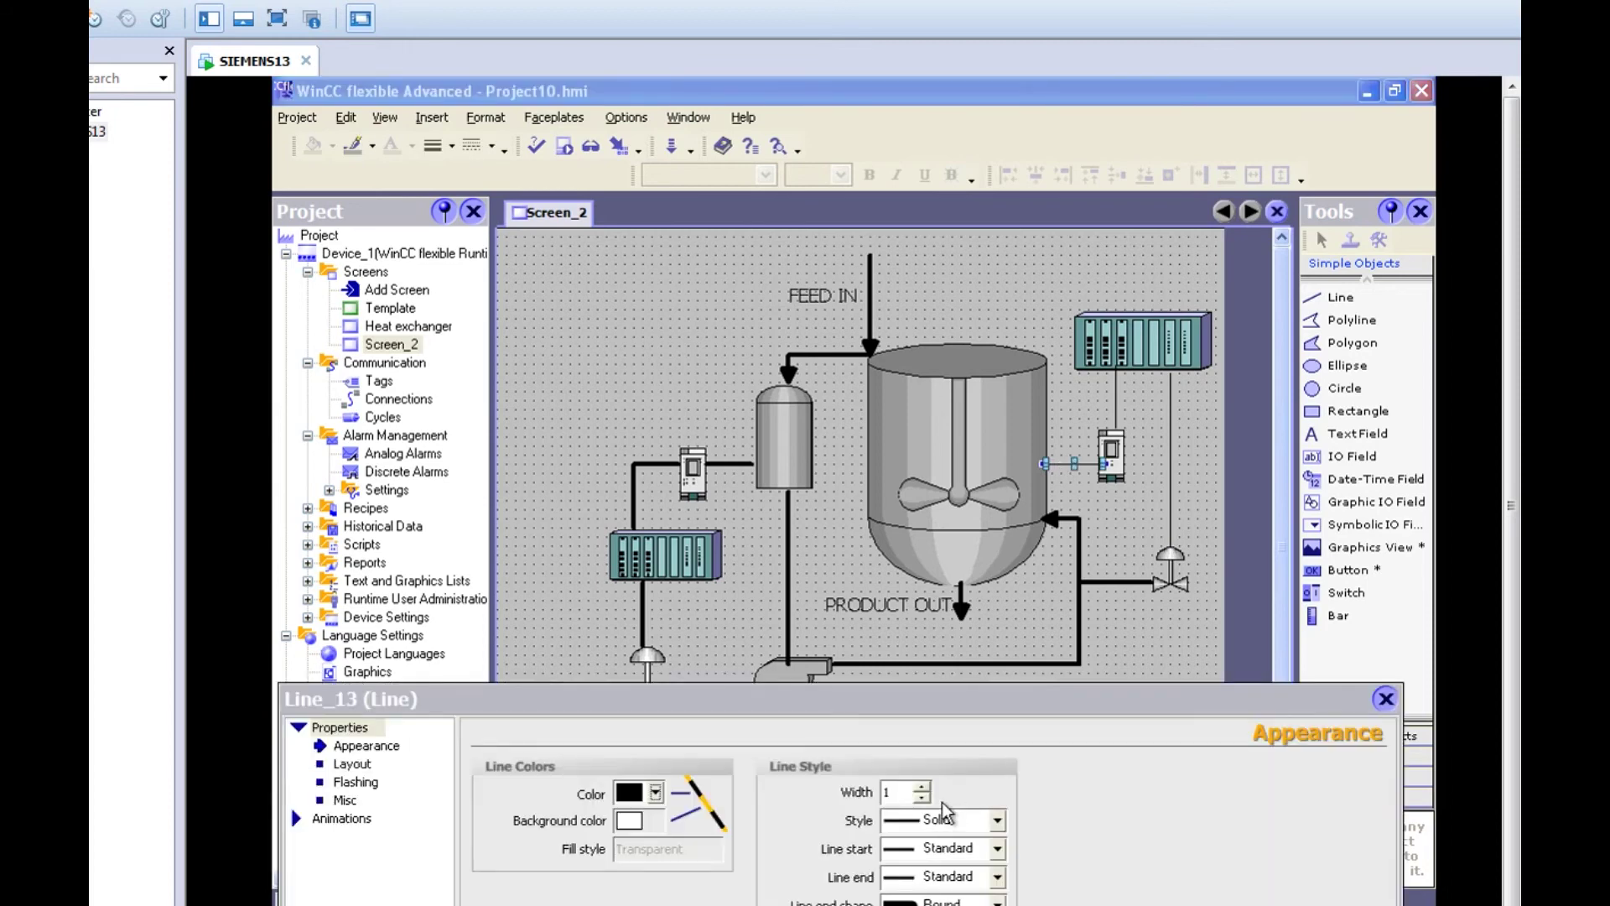
left_click(922, 789)
left_click(922, 789)
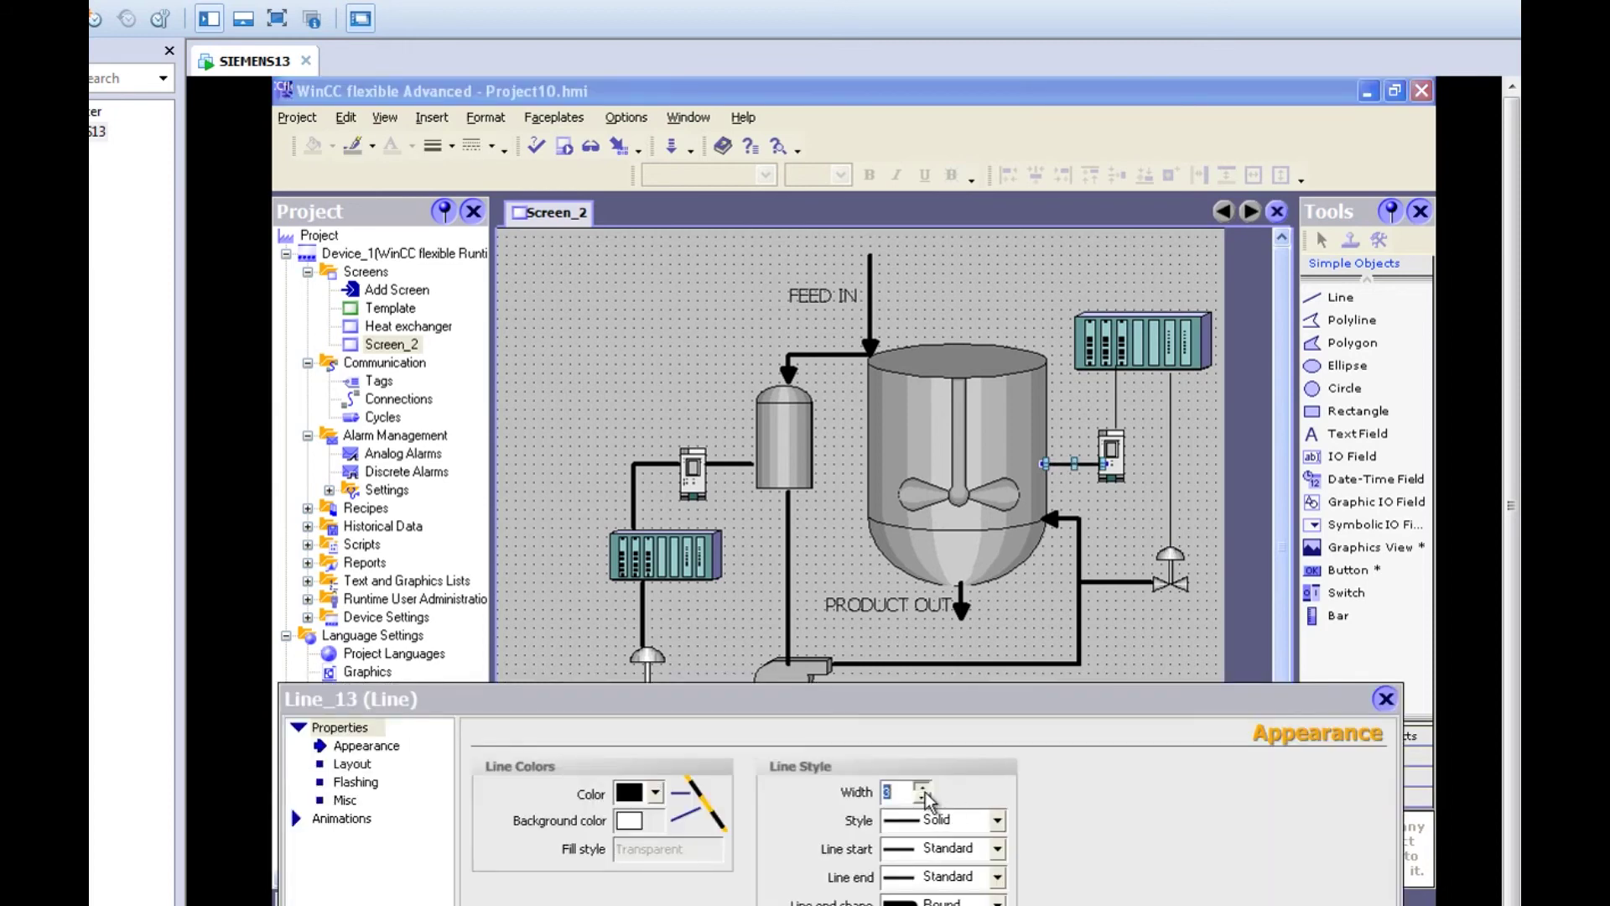
left_click(1115, 409)
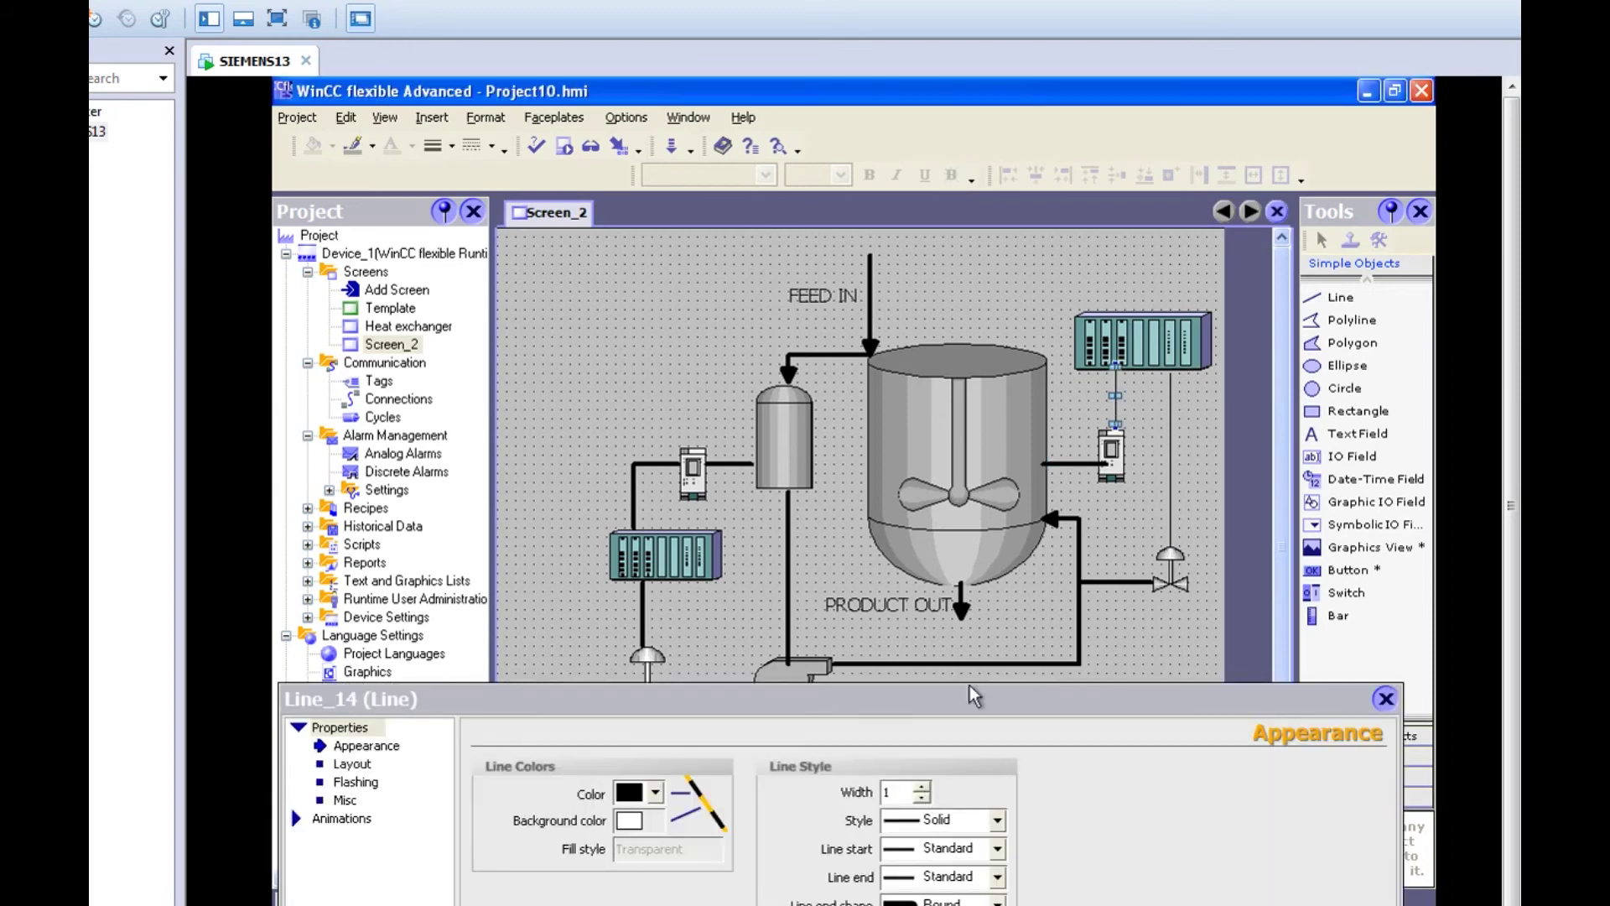
left_click(922, 788)
left_click(923, 788)
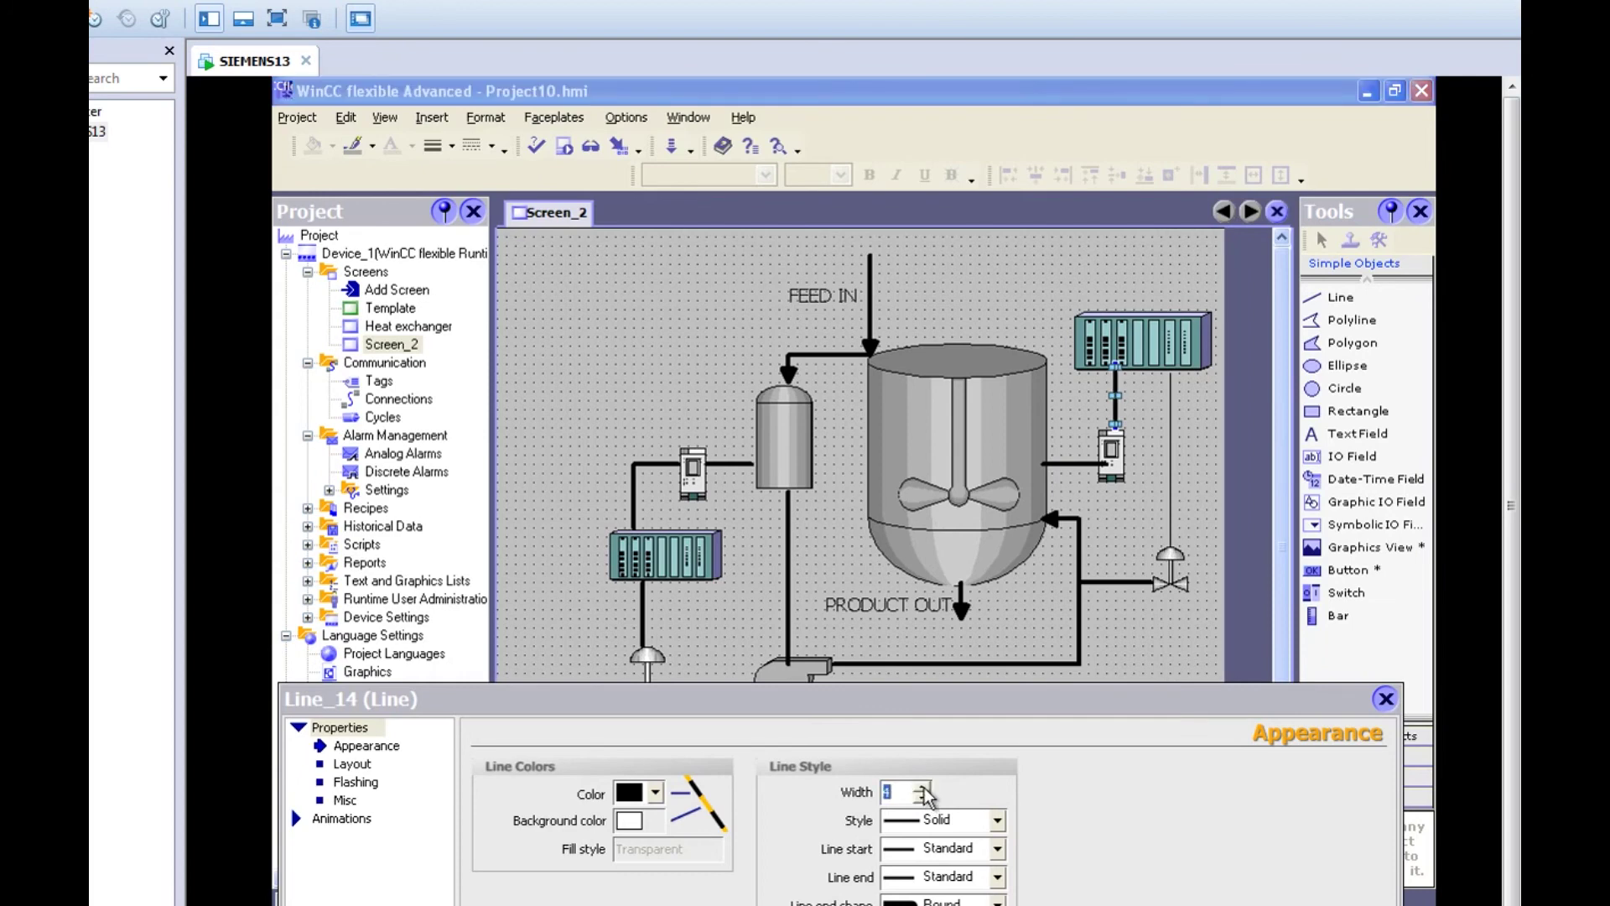
left_click(1167, 516)
left_click(1170, 516)
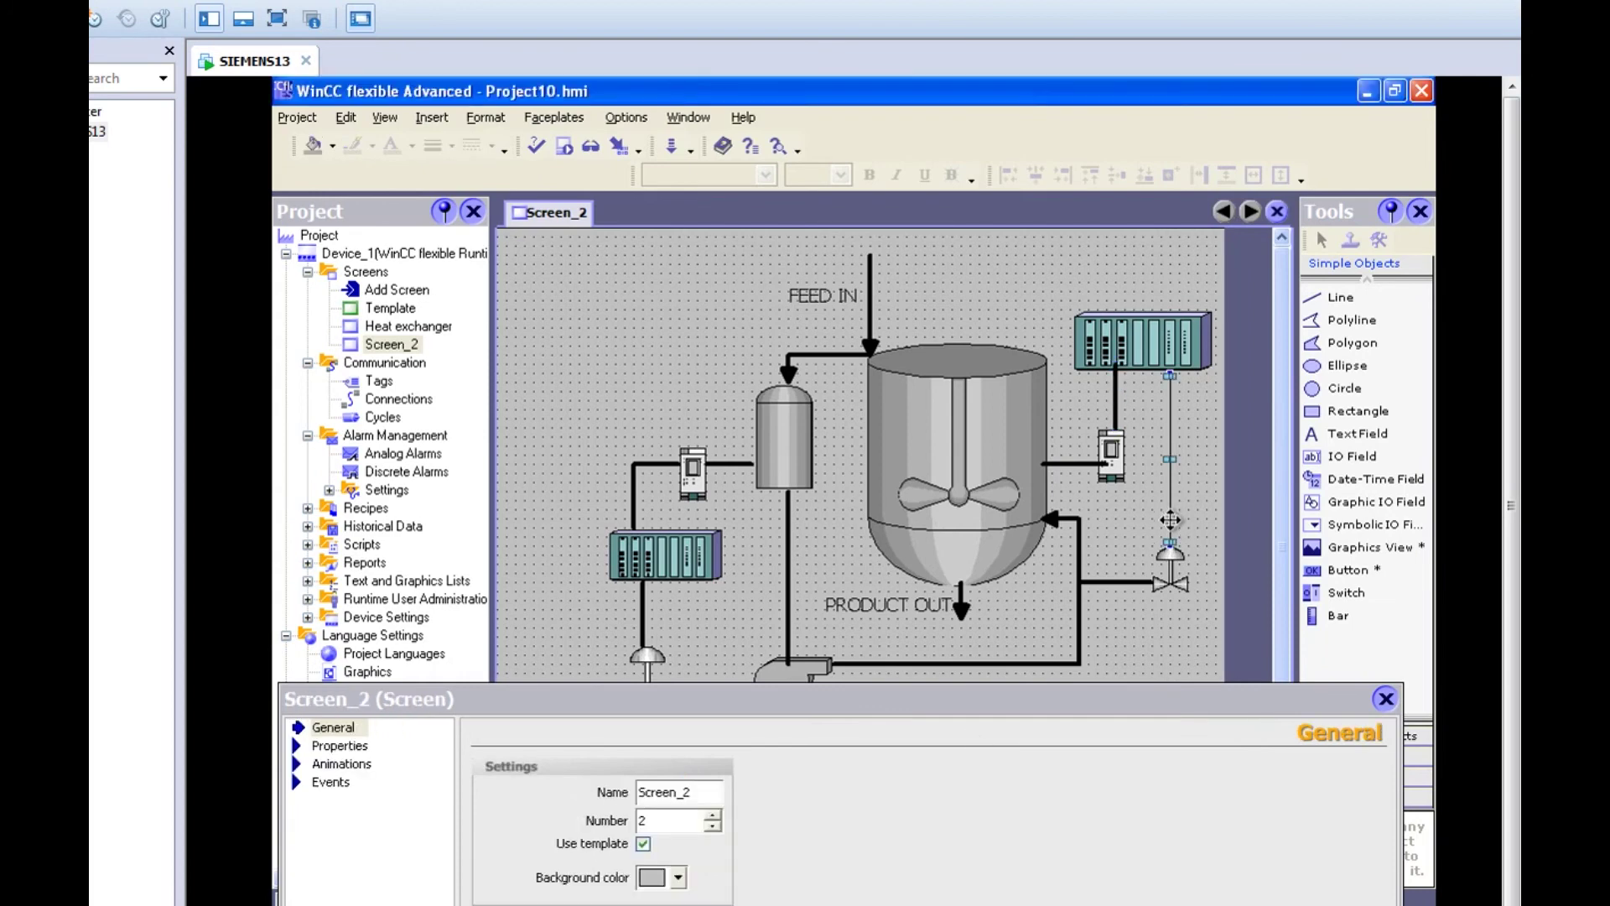
left_click(924, 786)
left_click(923, 787)
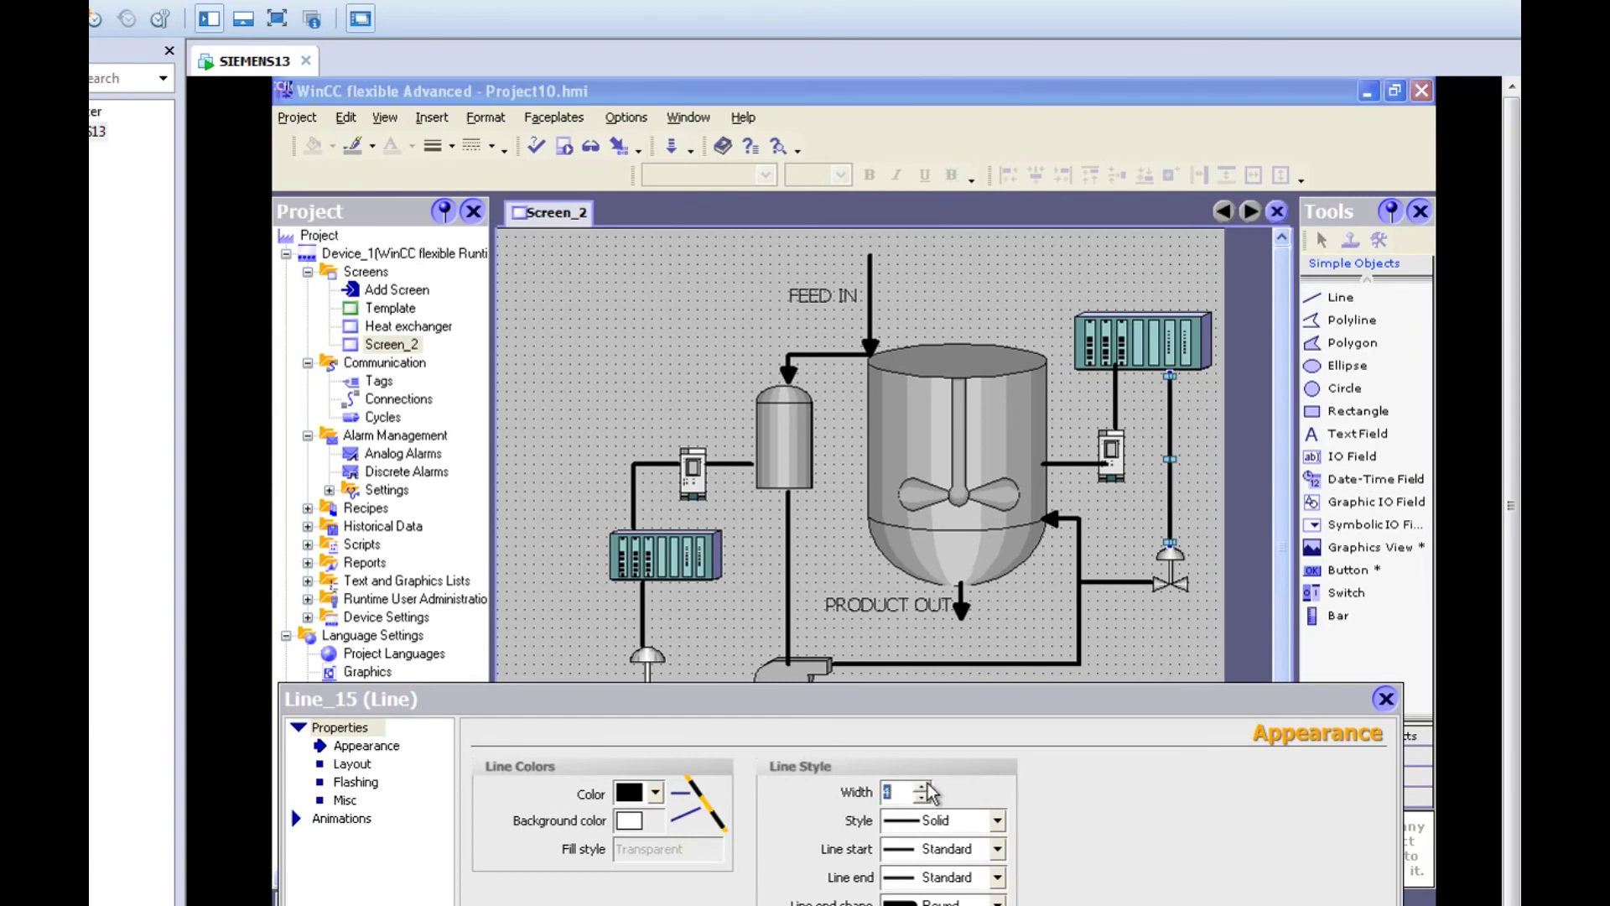
left_click(1387, 700)
left_click(1200, 673)
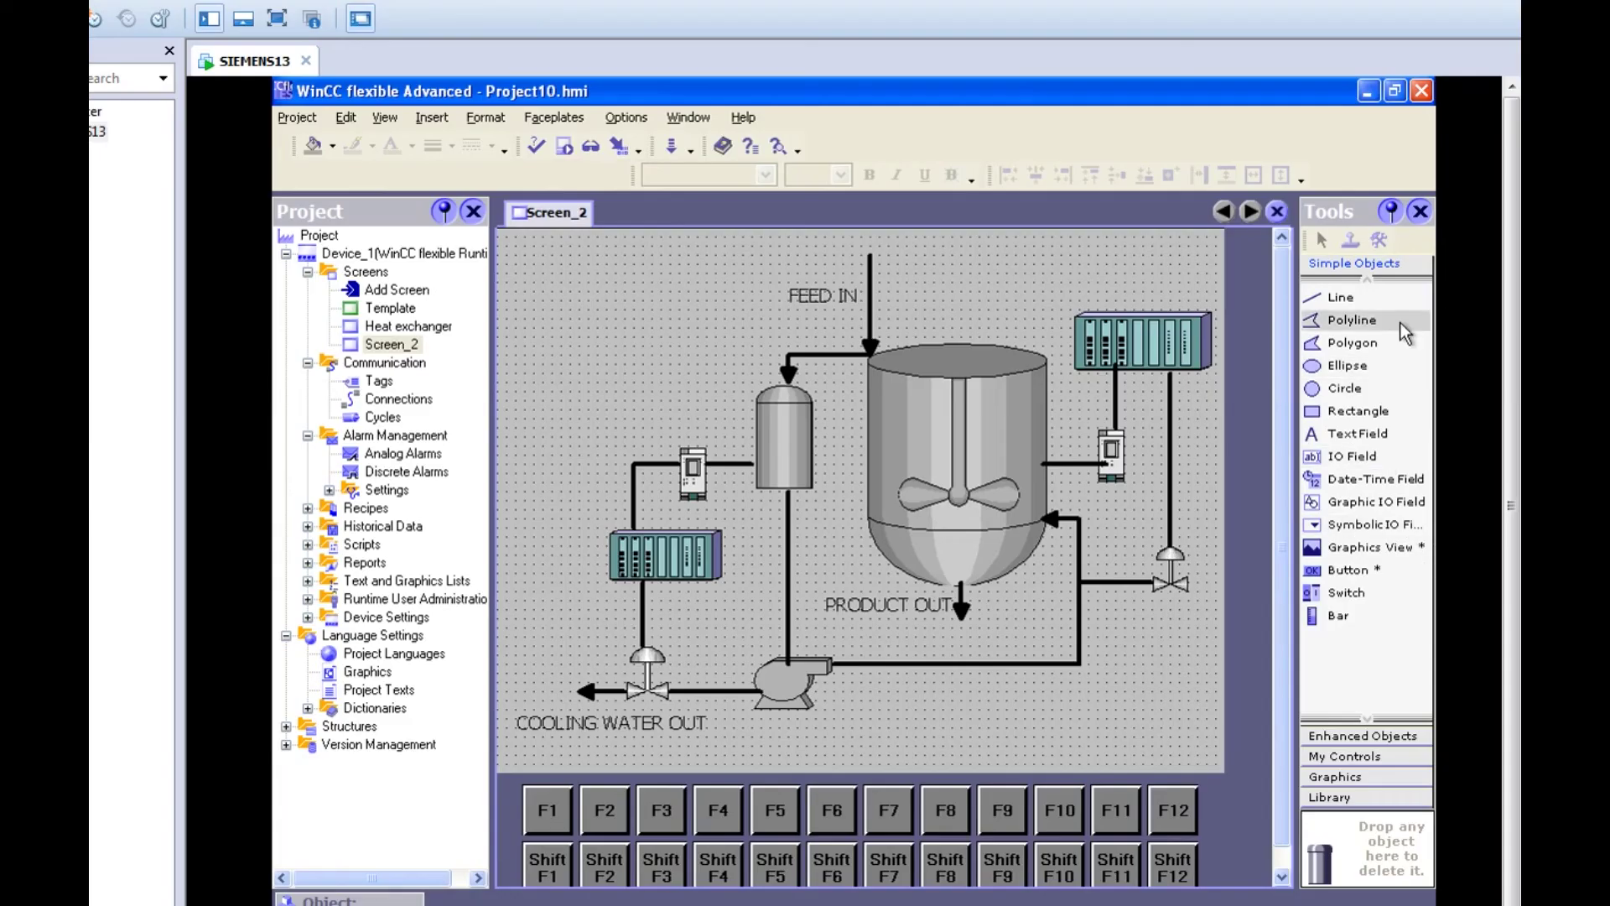
Add a text field reading PUMP below the pump
left_click_drag(1351, 435, 788, 730)
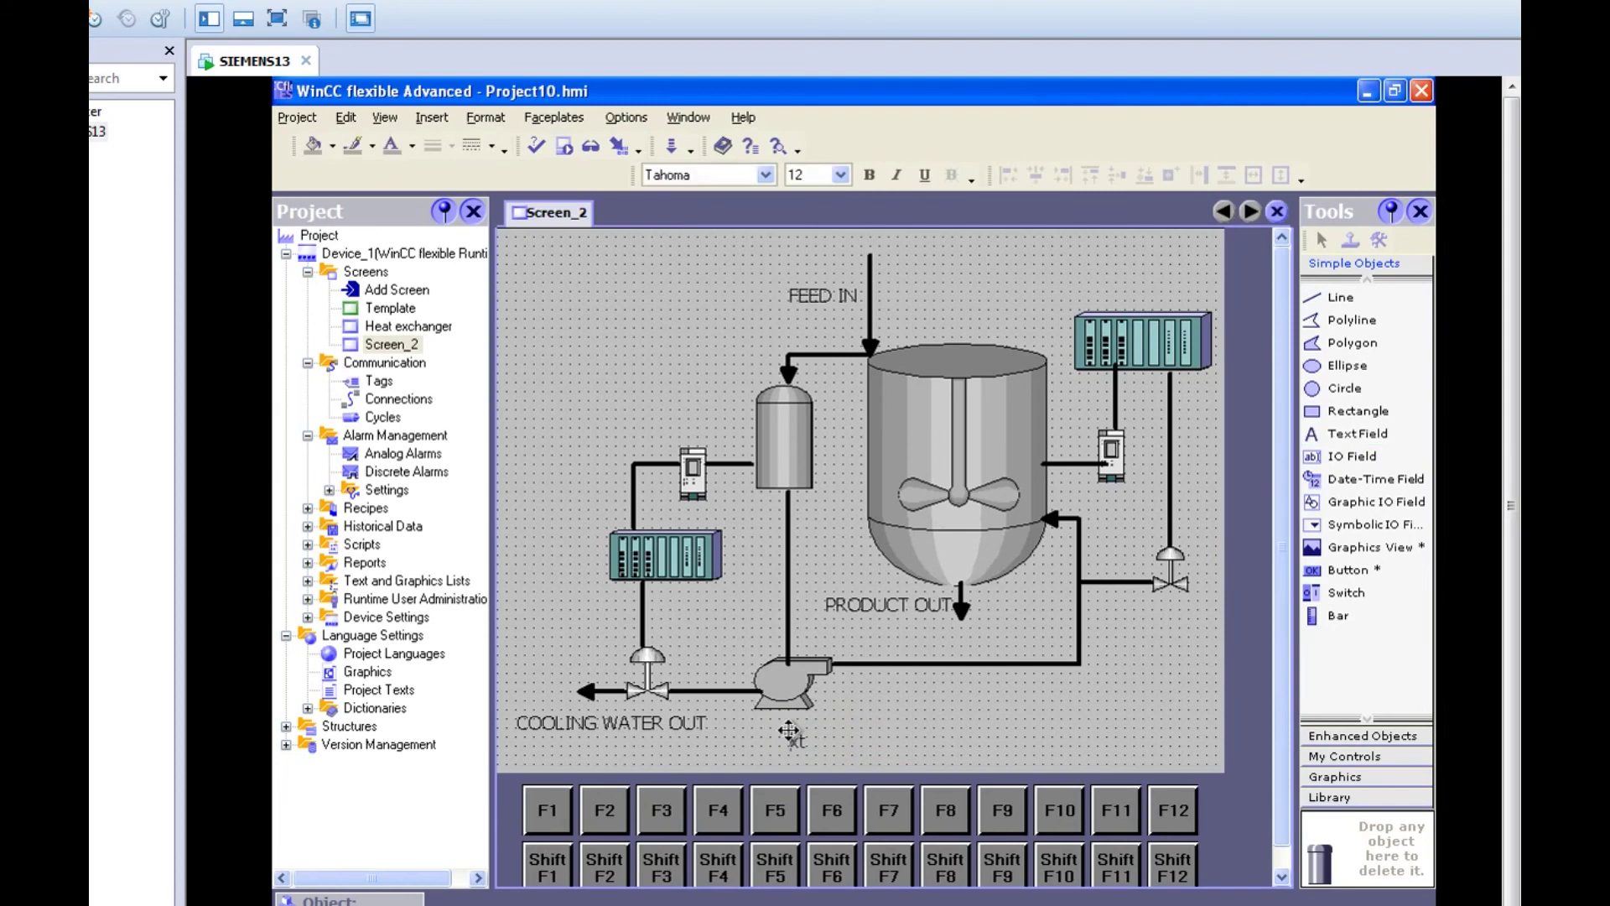
type("PUMP")
left_click(956, 726)
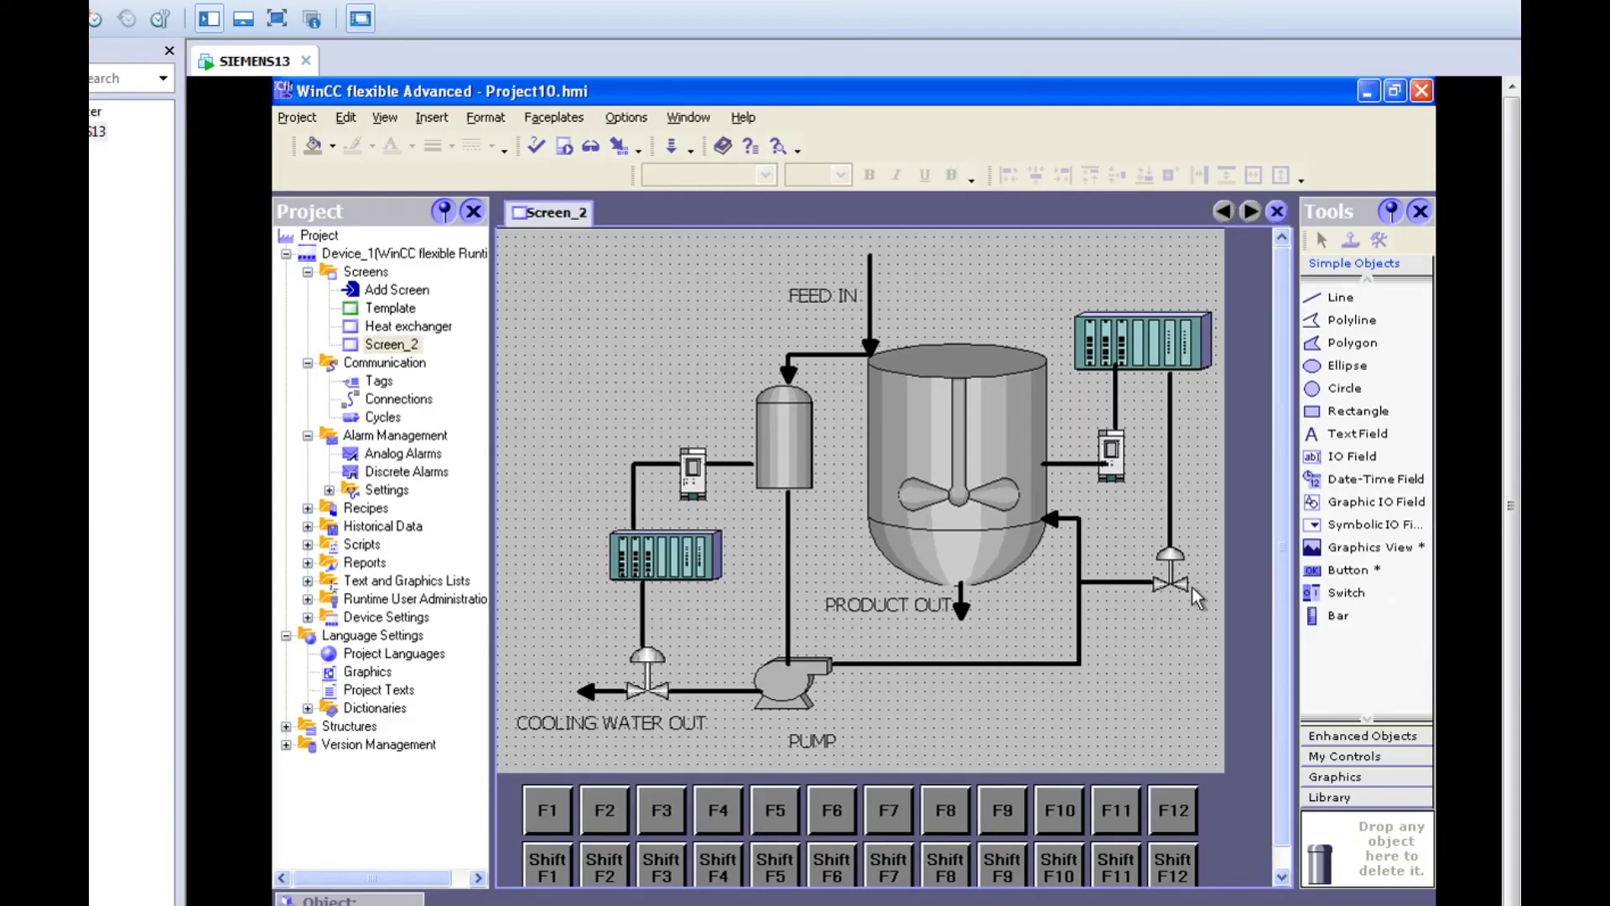
Draw a short horizontal line outward from the right valve toward the screen edge and set its width to 4
left_click(1340, 298)
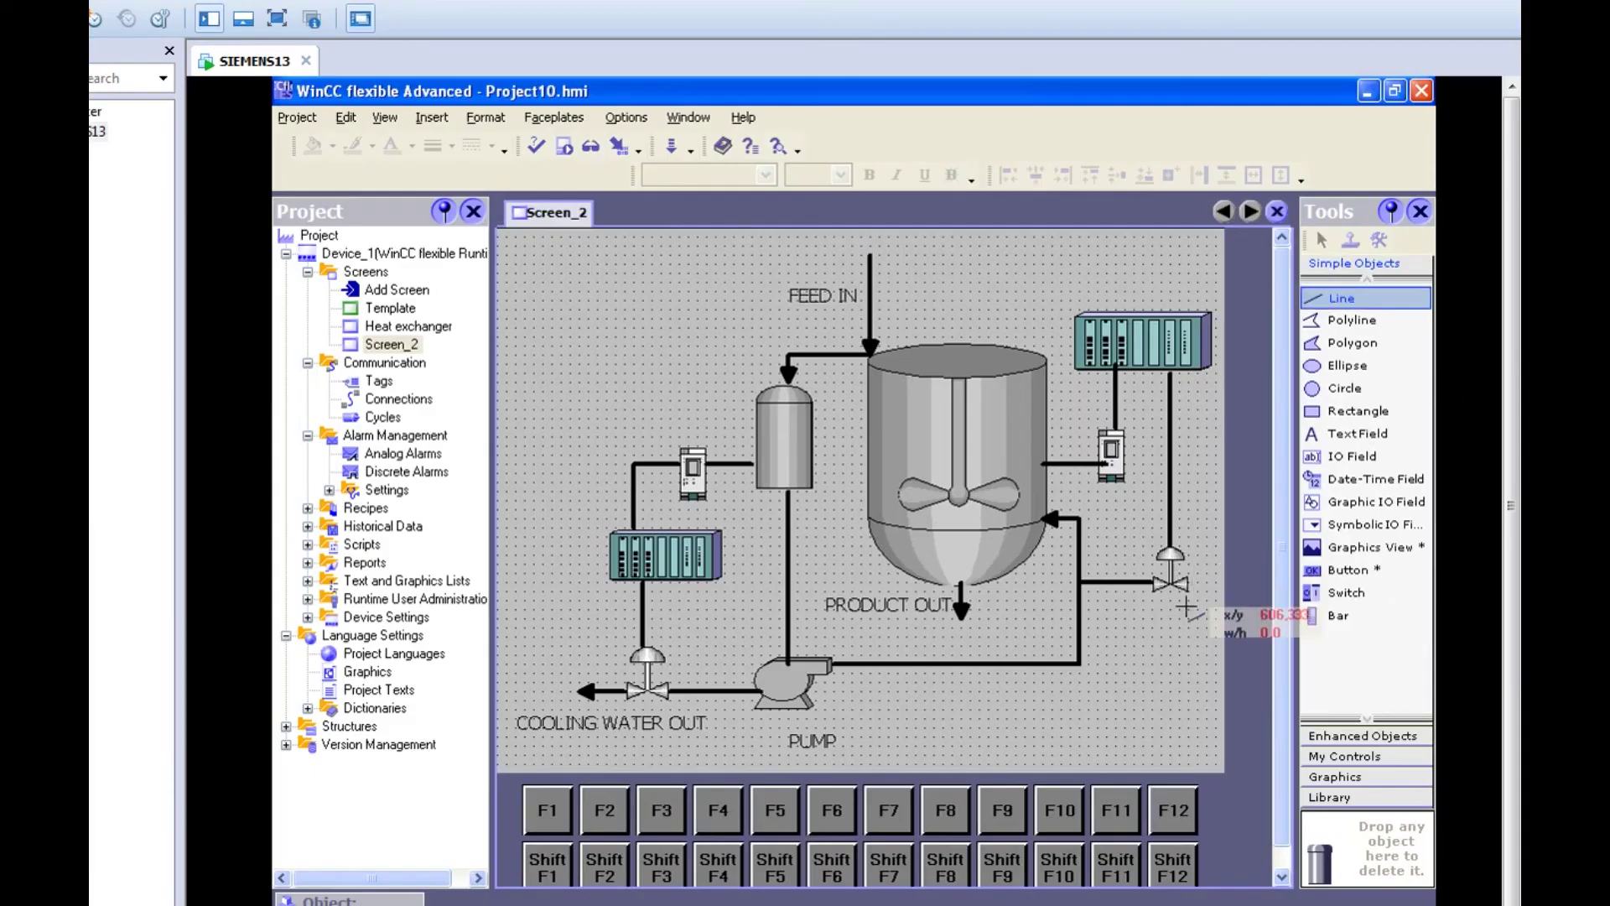
left_click_drag(1195, 587, 1210, 585)
left_click(1205, 581)
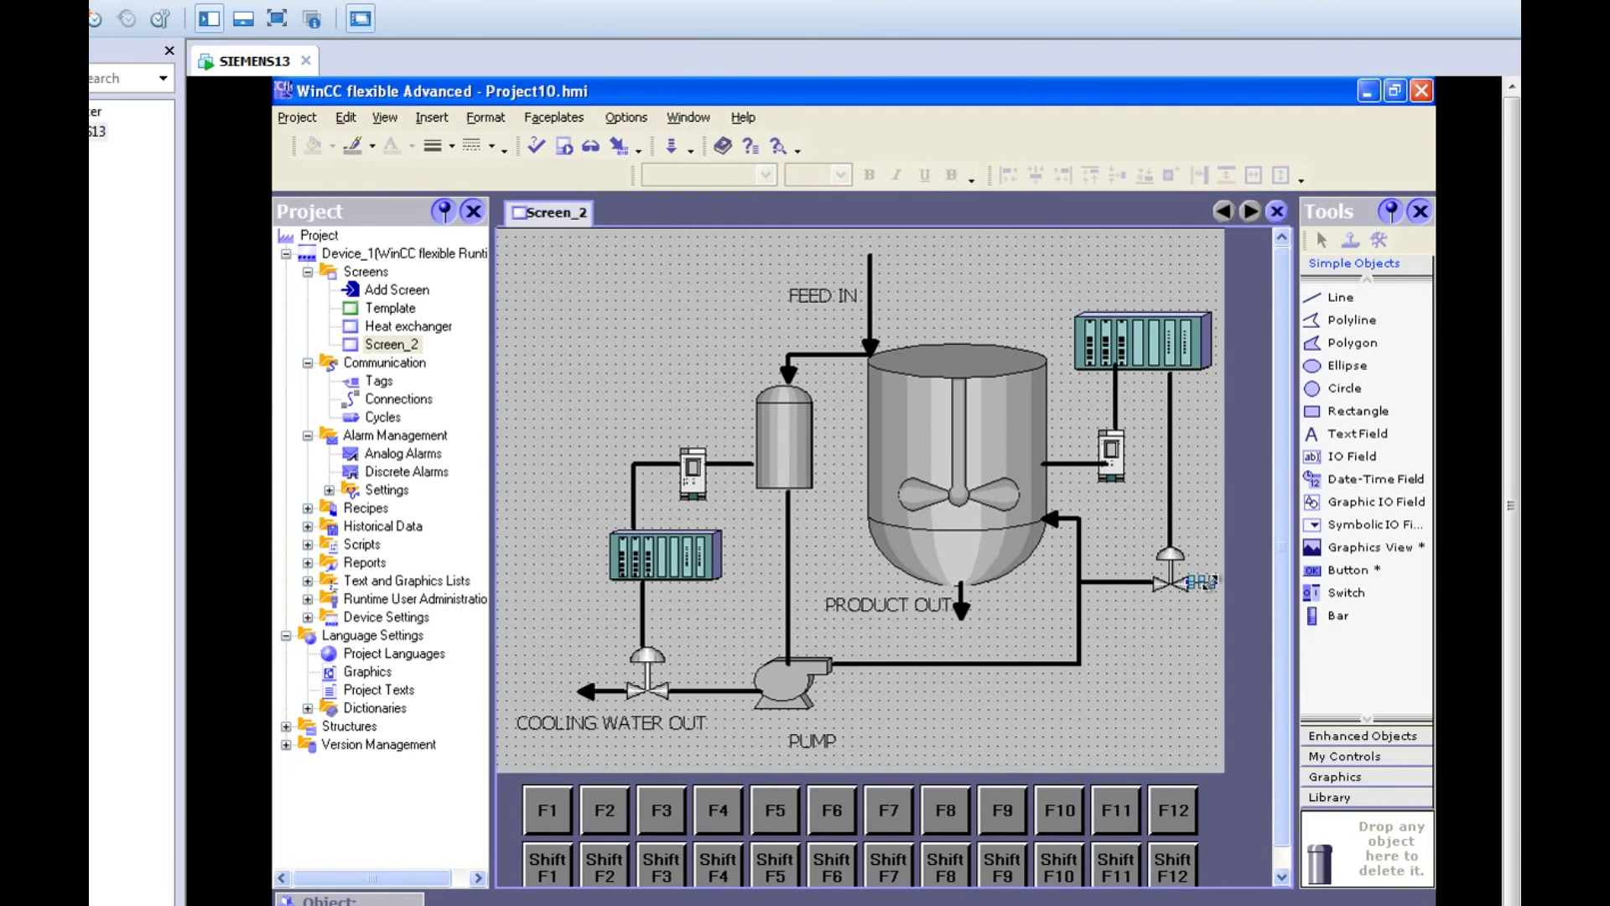
double_click(1206, 582)
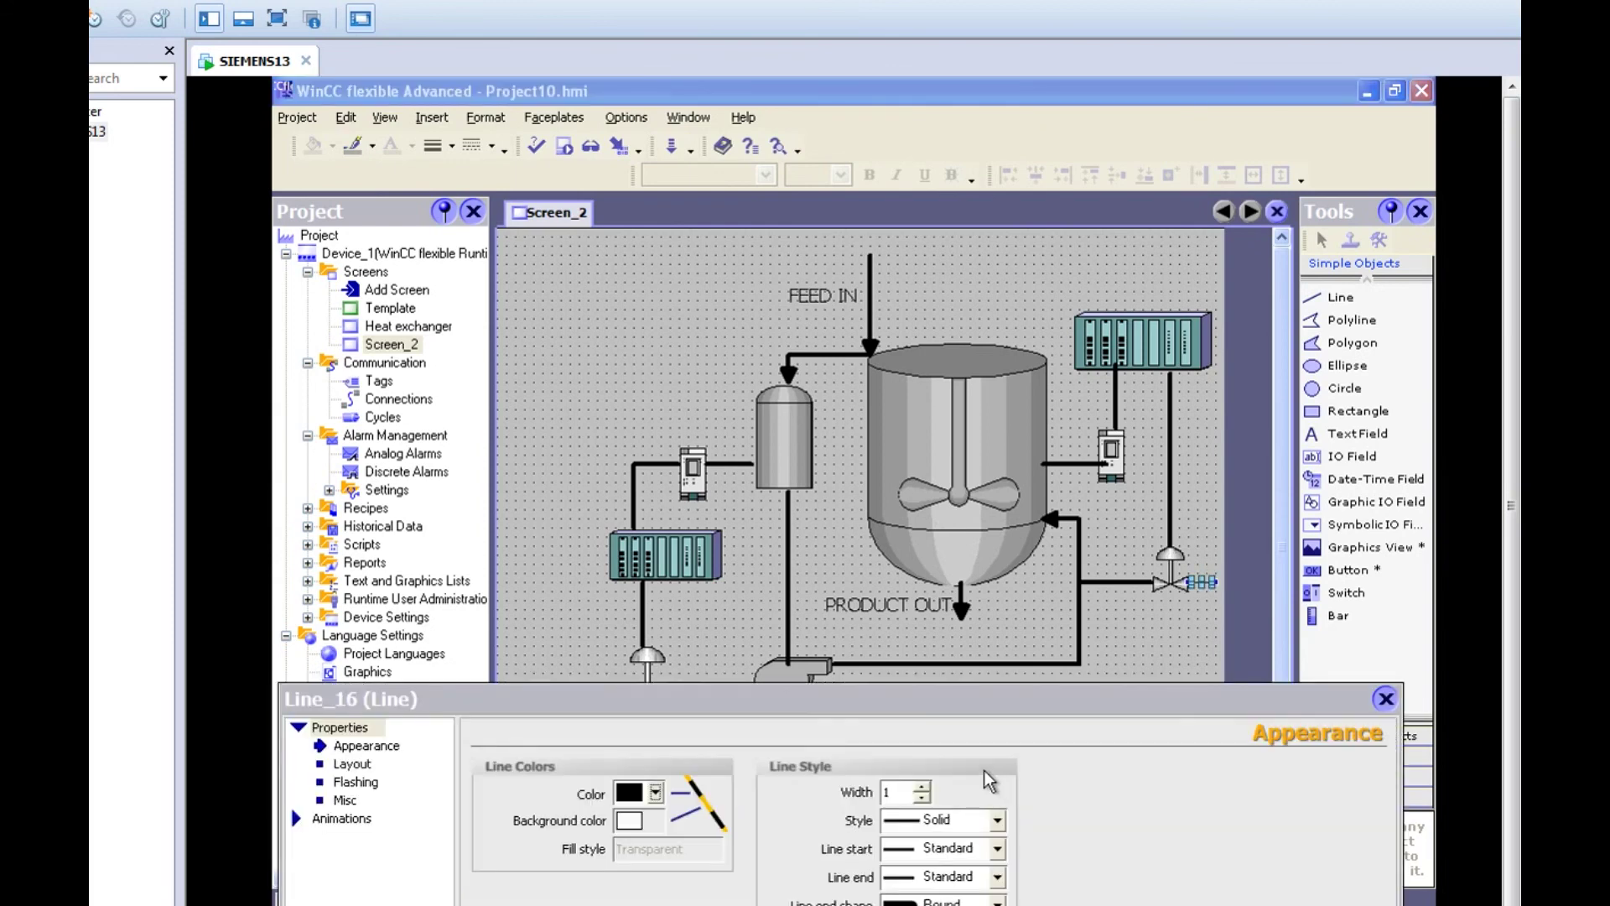
left_click(922, 789)
left_click(923, 789)
Add a three-line text field reading COOLING WATER MAKEUP below the right valve
left_click(1335, 434)
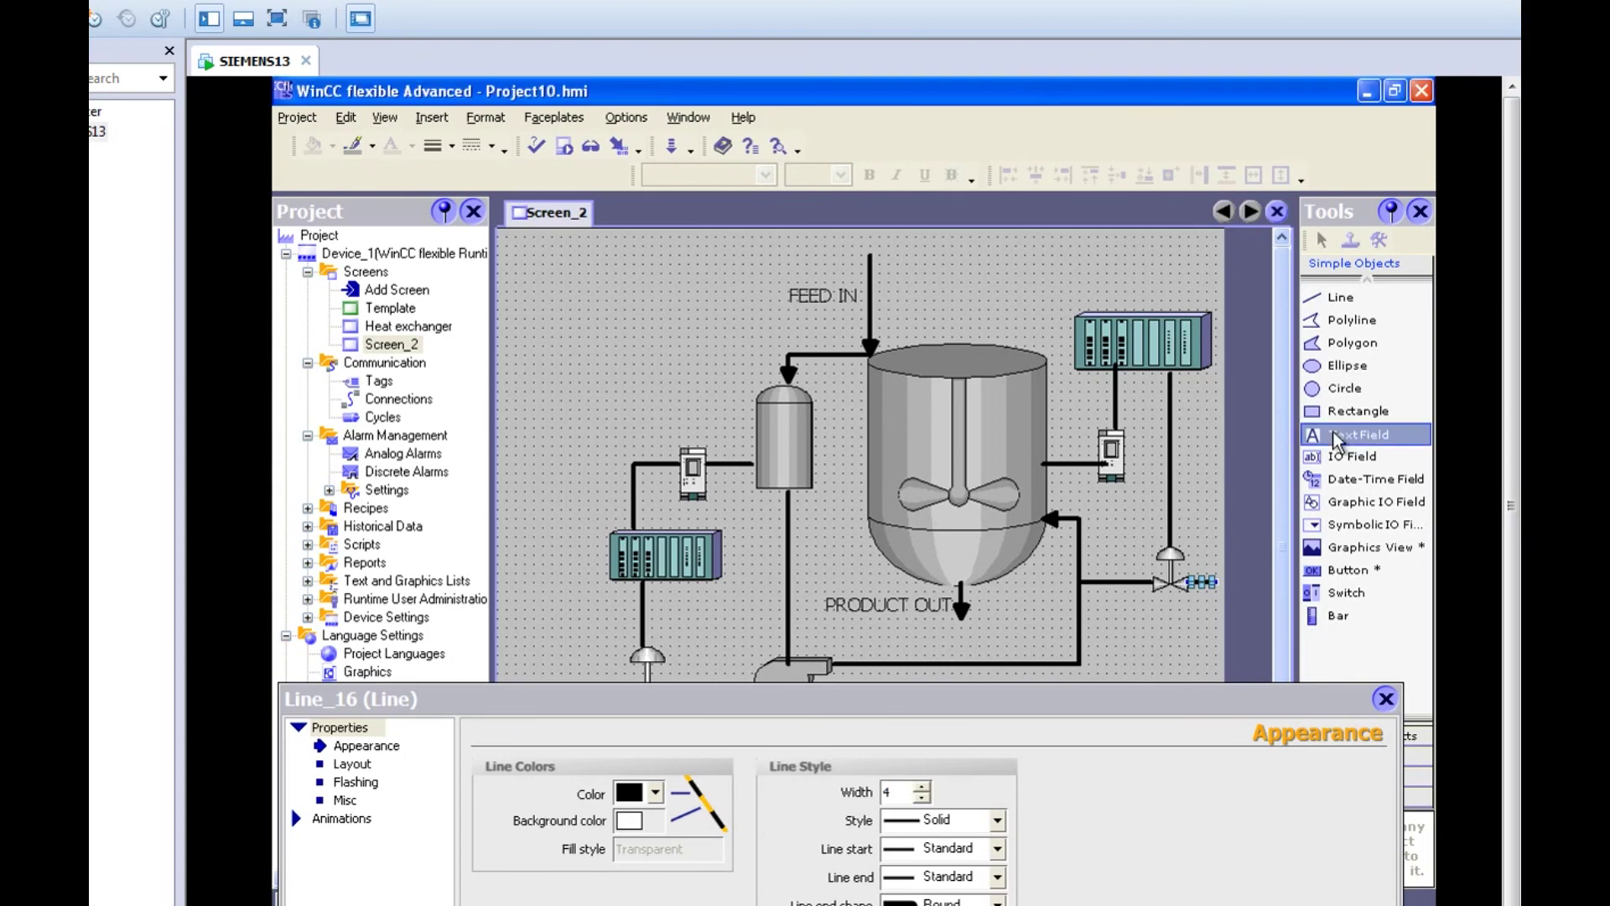
left_click(1156, 607)
key("Delete")
key("Delete")
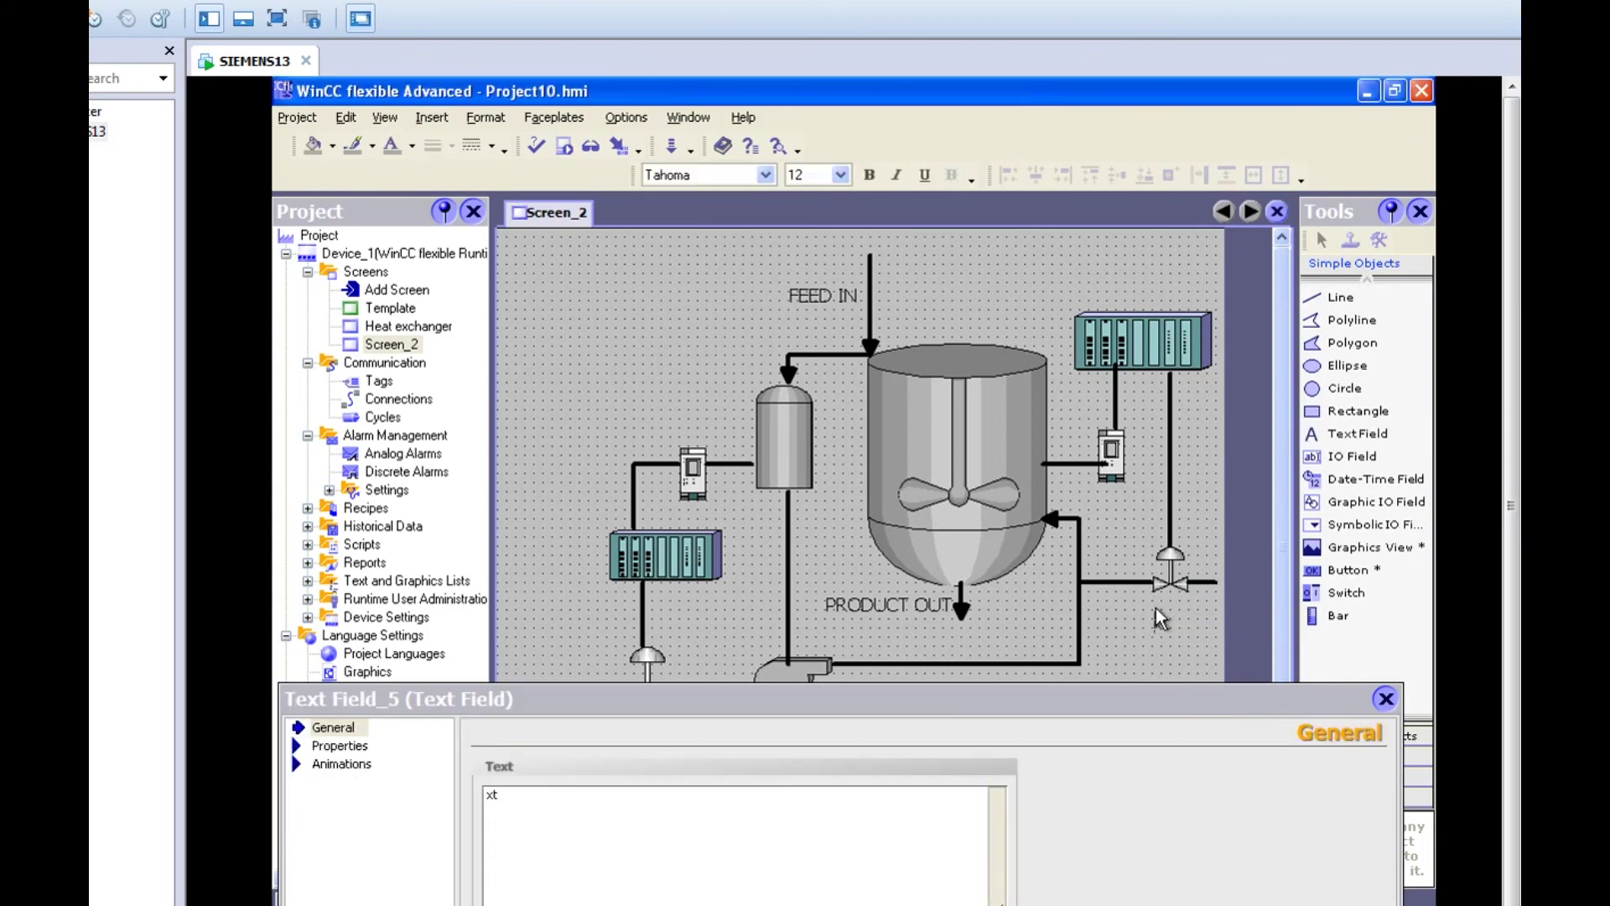
type("COOLO")
key("BackSpace")
type("ING")
key("Return")
type("WATER ")
type("MAKE")
type("UP")
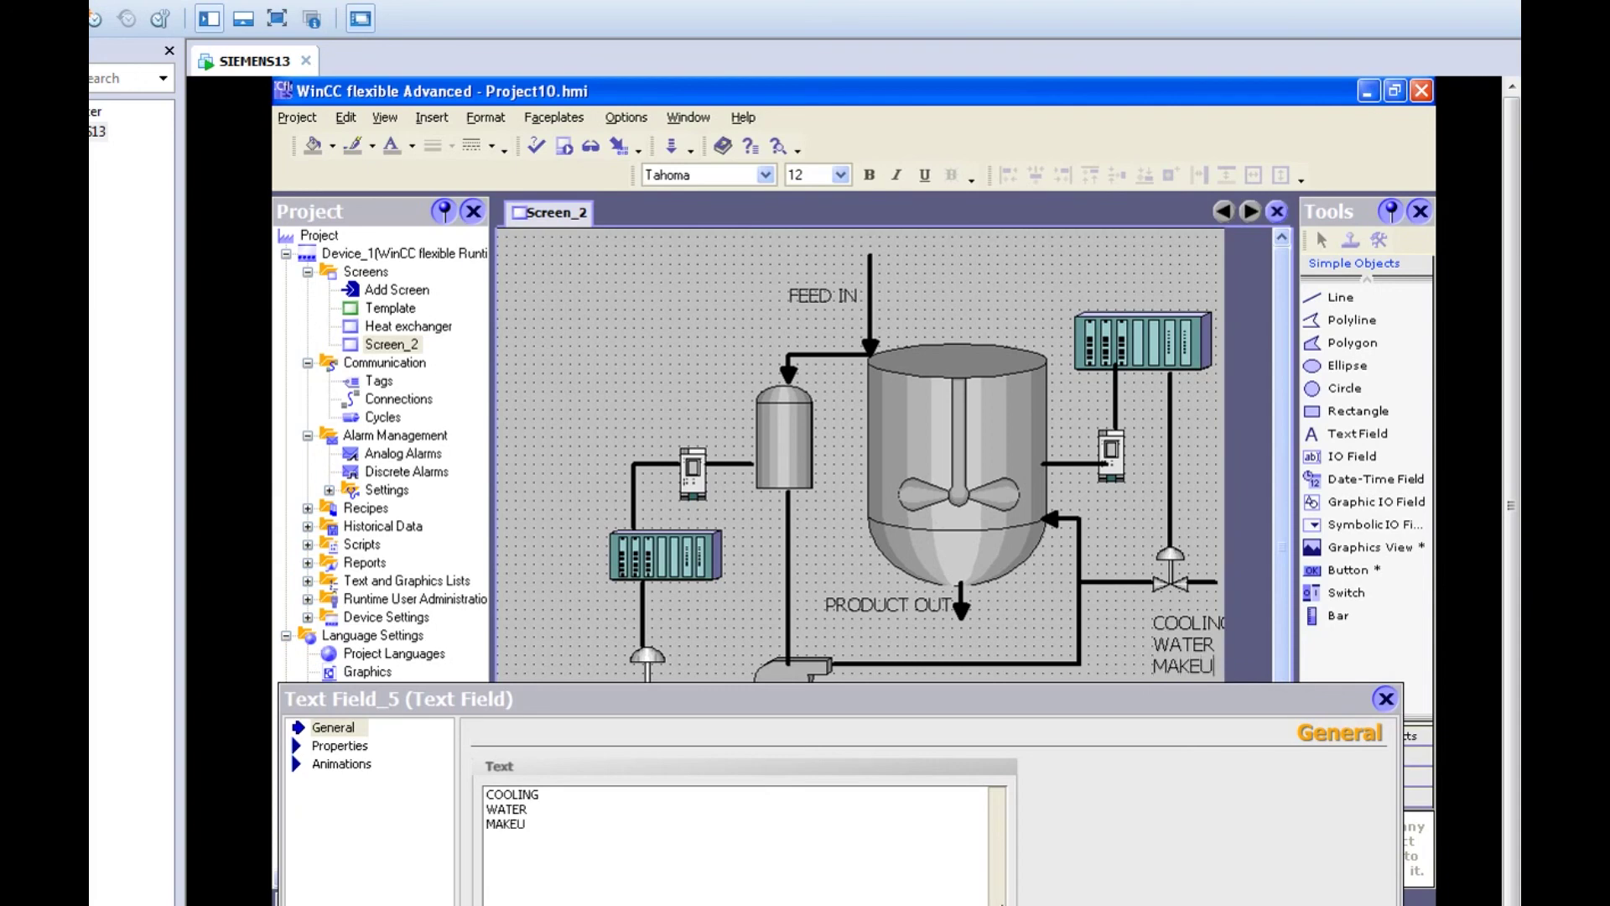
left_click(1125, 621)
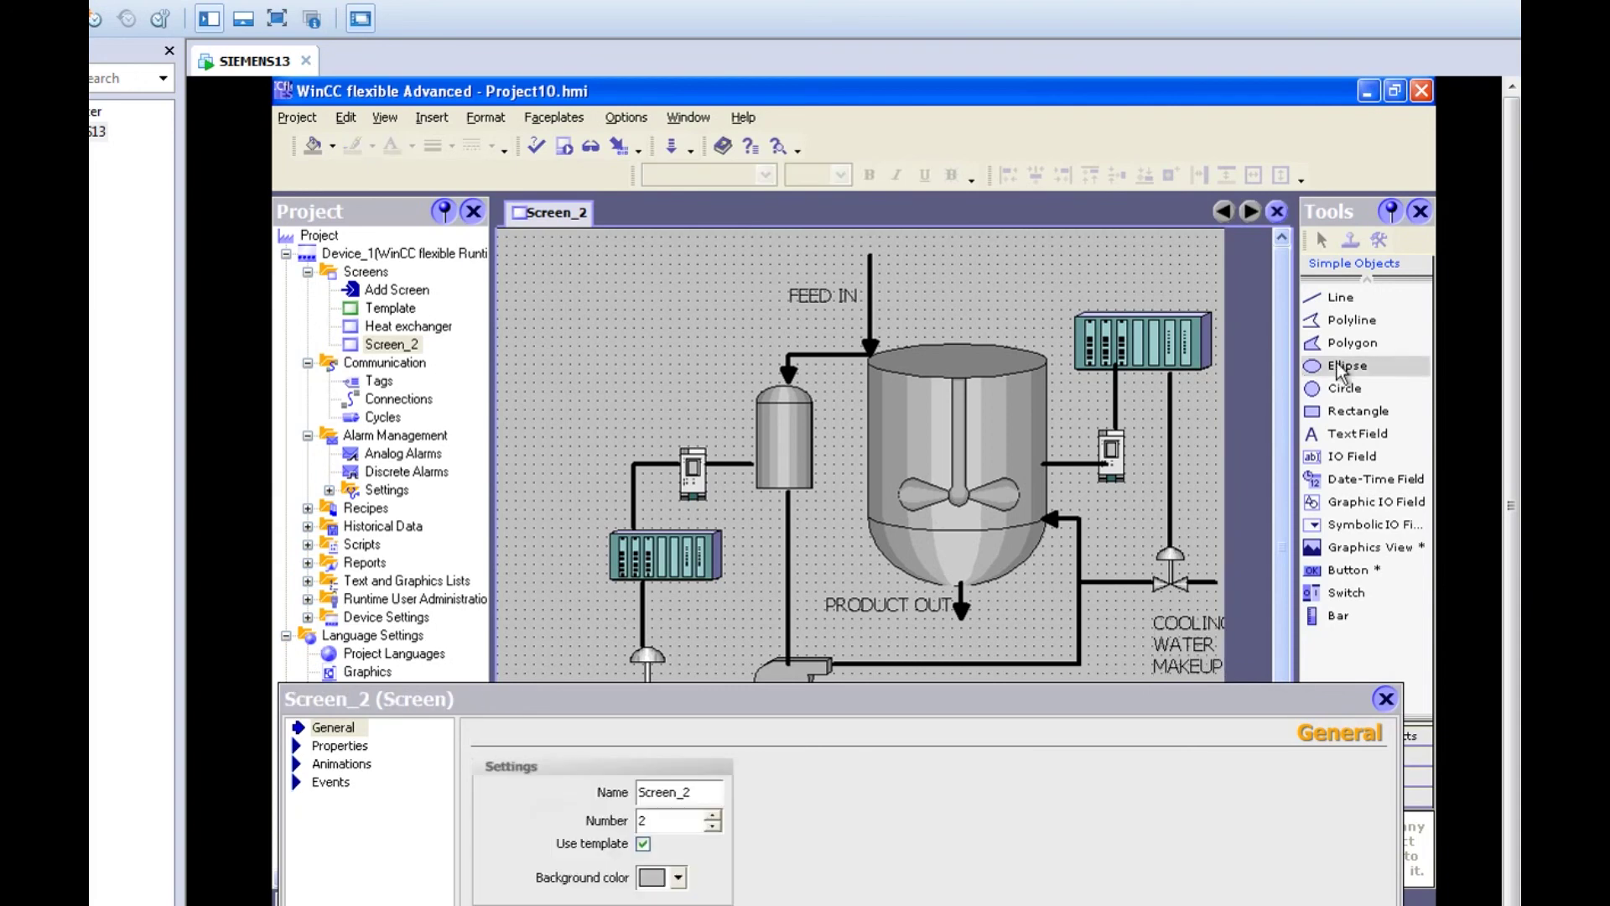
Add a text field reading SURG TANK and position it just left of the small tank's top
left_click(1346, 435)
left_click(695, 380)
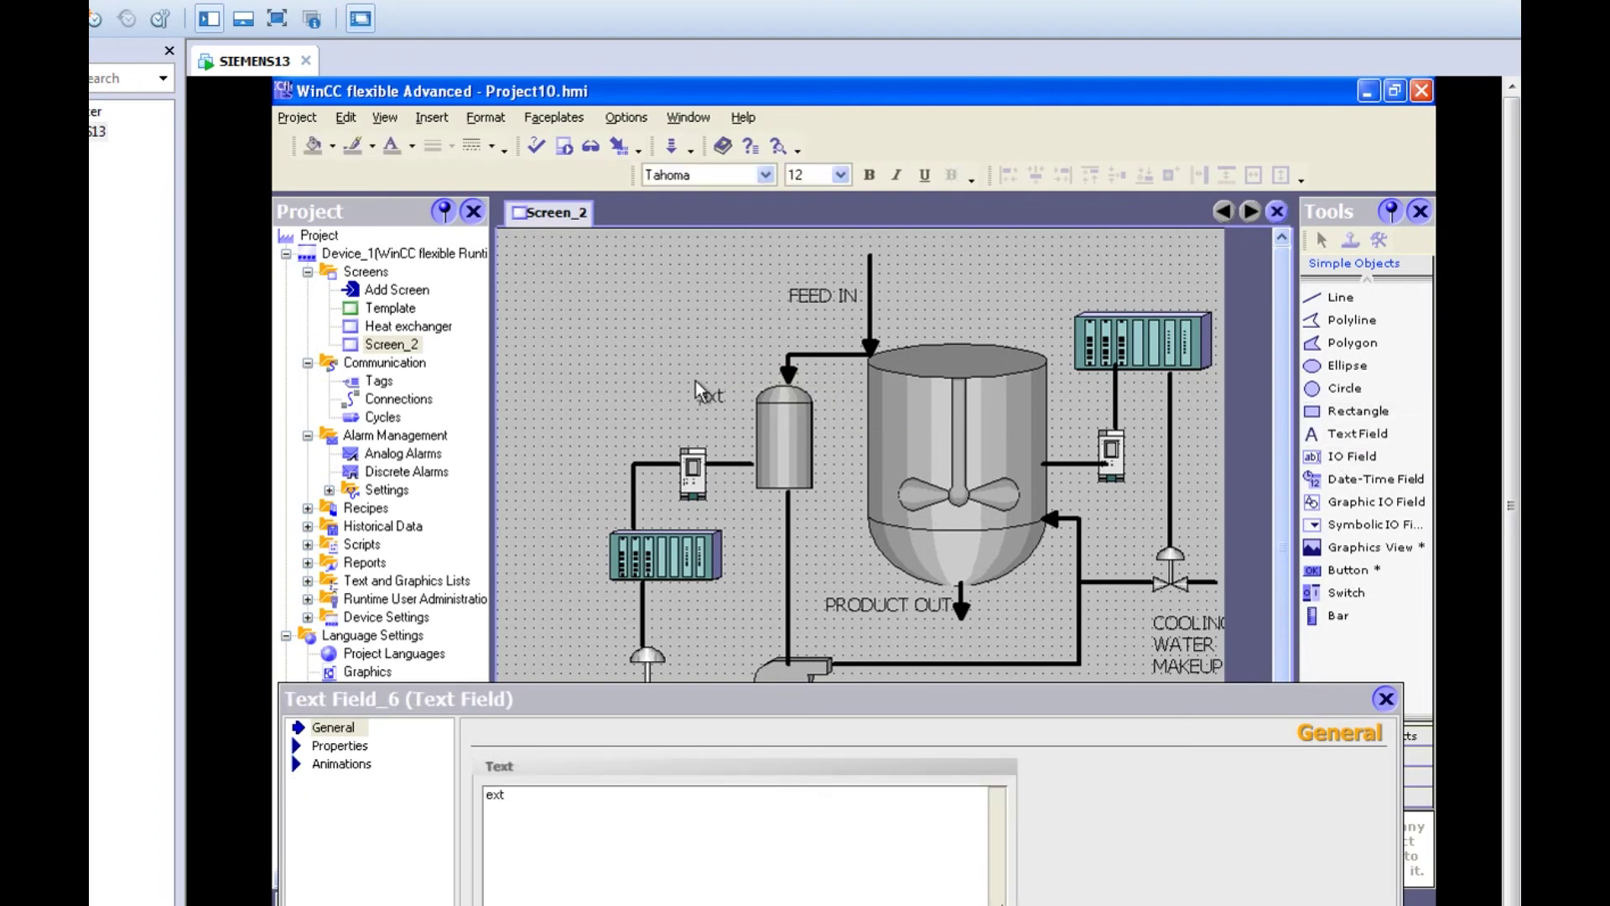
type("SURG TANK")
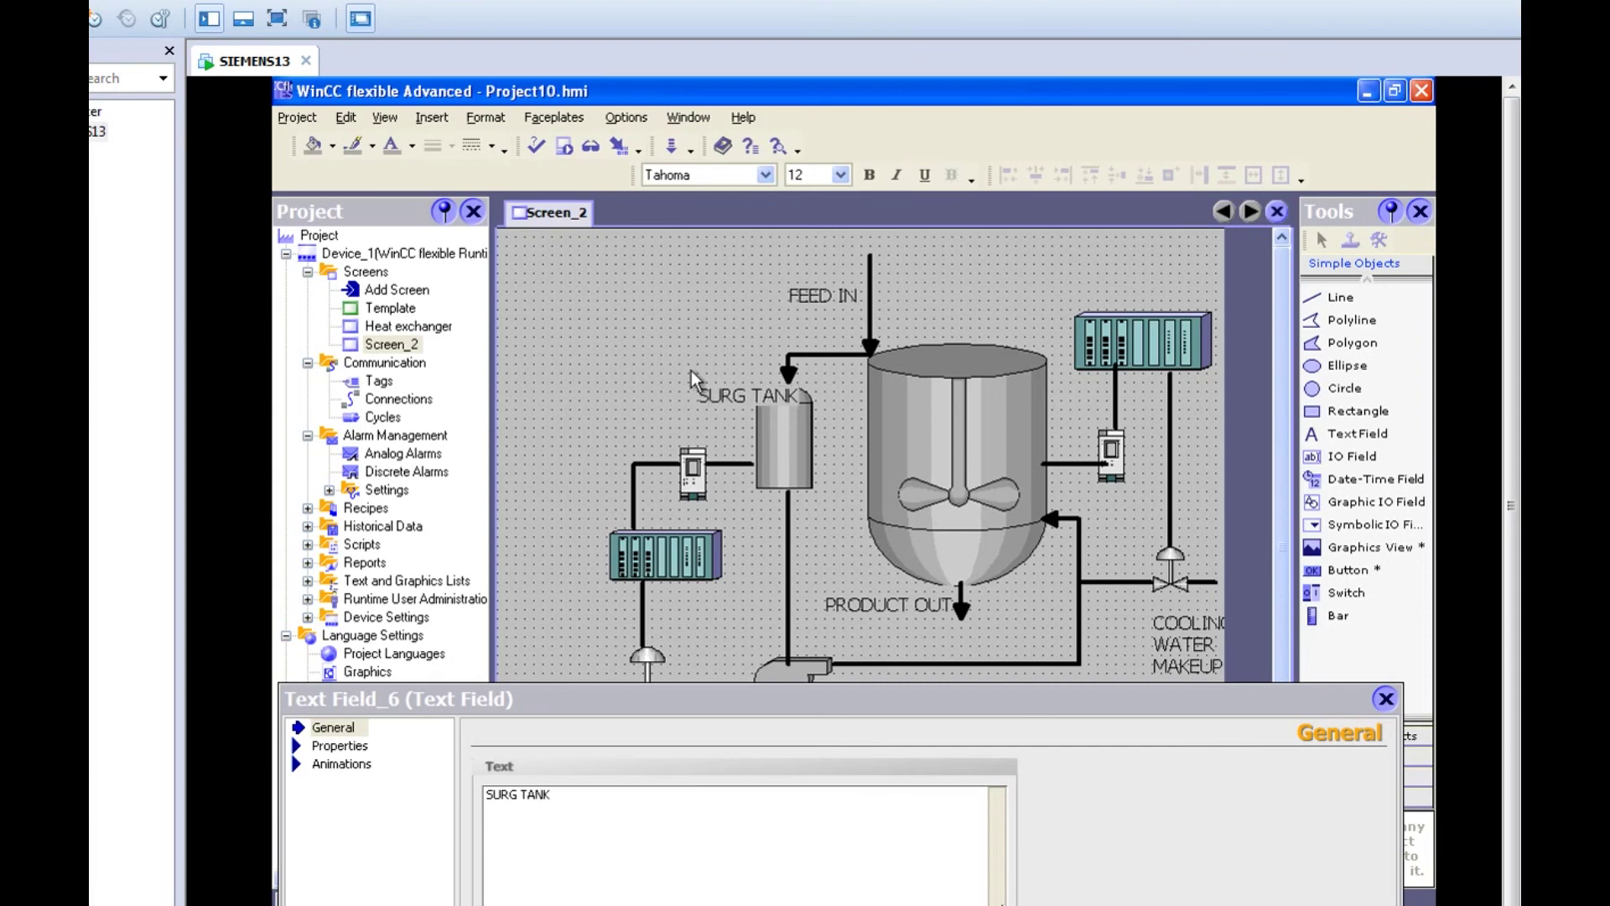
left_click(715, 345)
left_click_drag(731, 395, 672, 404)
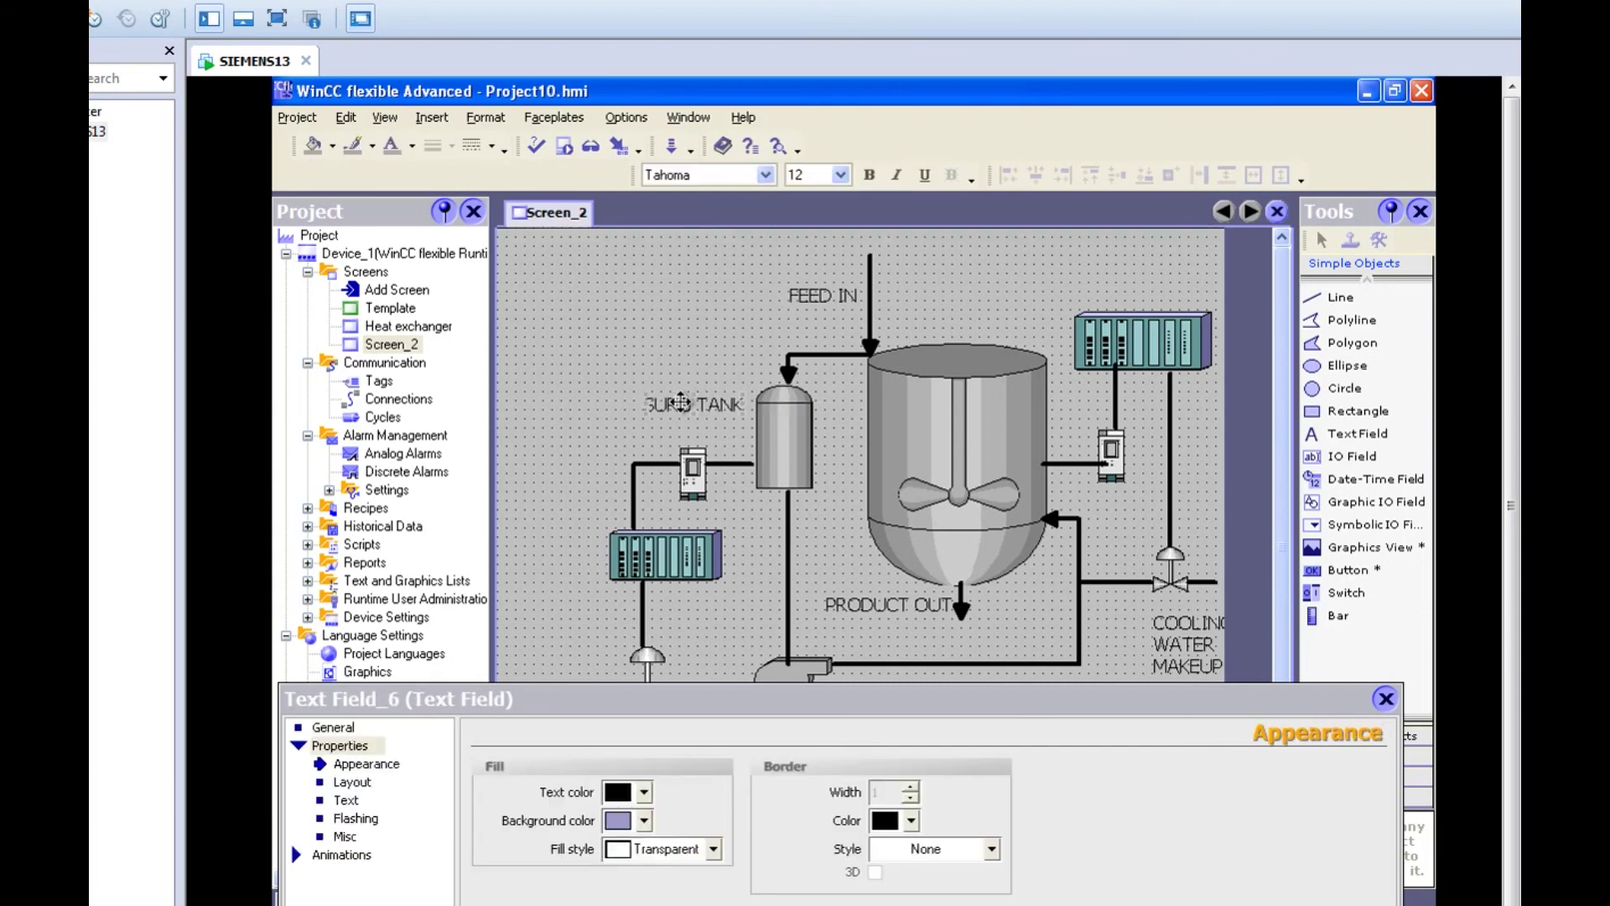
left_click(1381, 700)
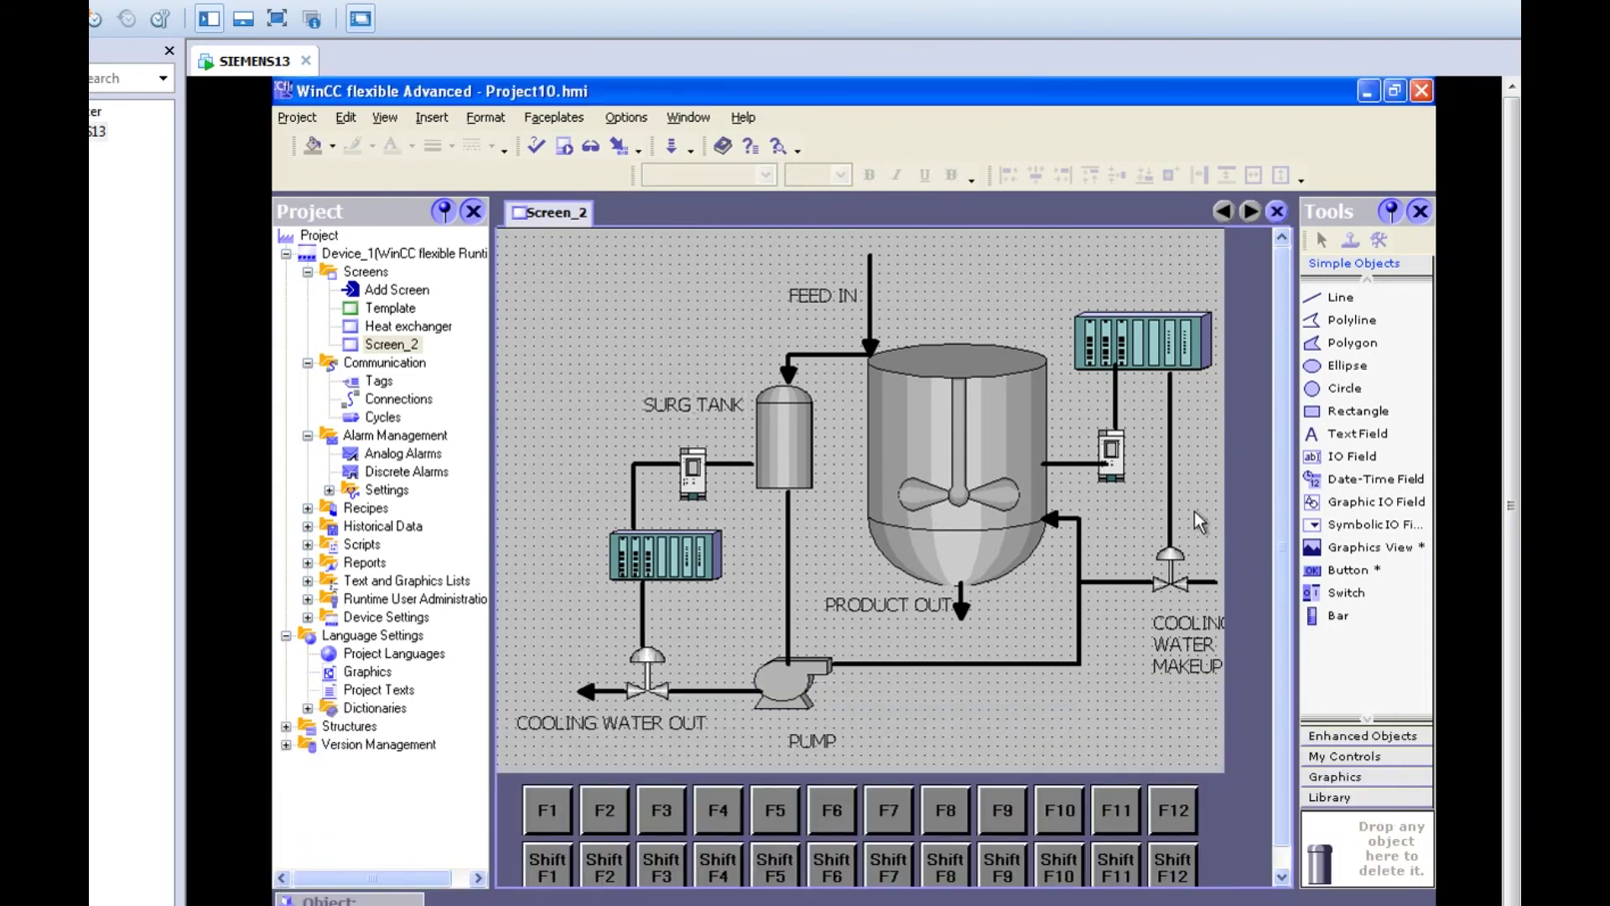
Move the COOLING WATER MAKEUP label left so it fits on the screen, and shrink the upper-right PLC slightly
left_click_drag(1194, 651, 1155, 649)
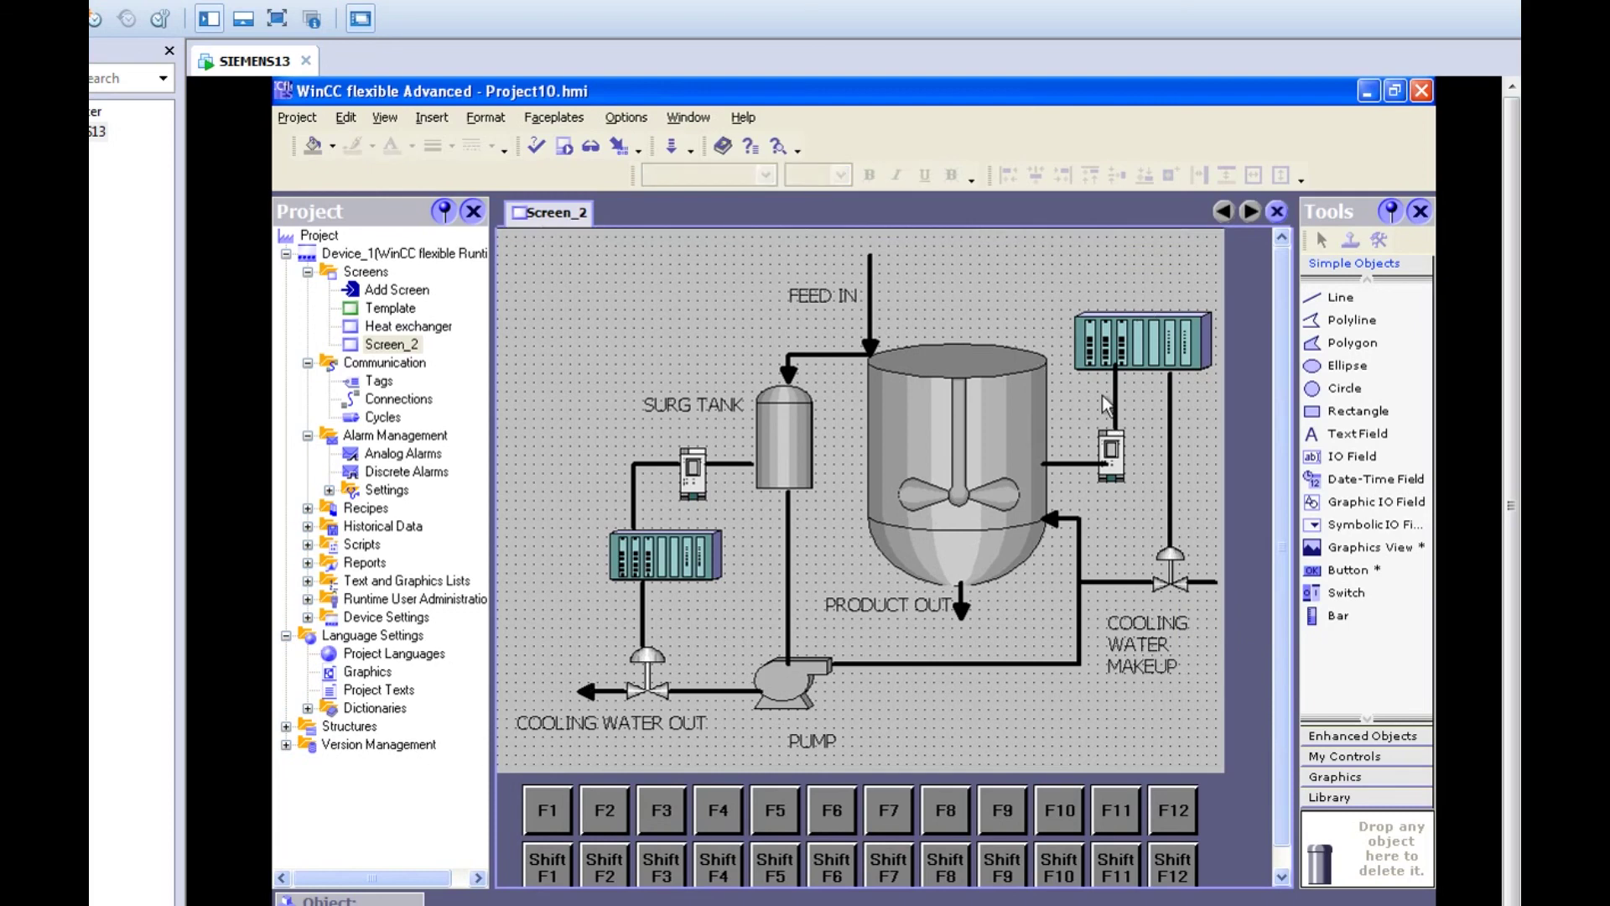
left_click(1170, 350)
left_click_drag(1213, 308, 1204, 321)
left_click(1137, 270)
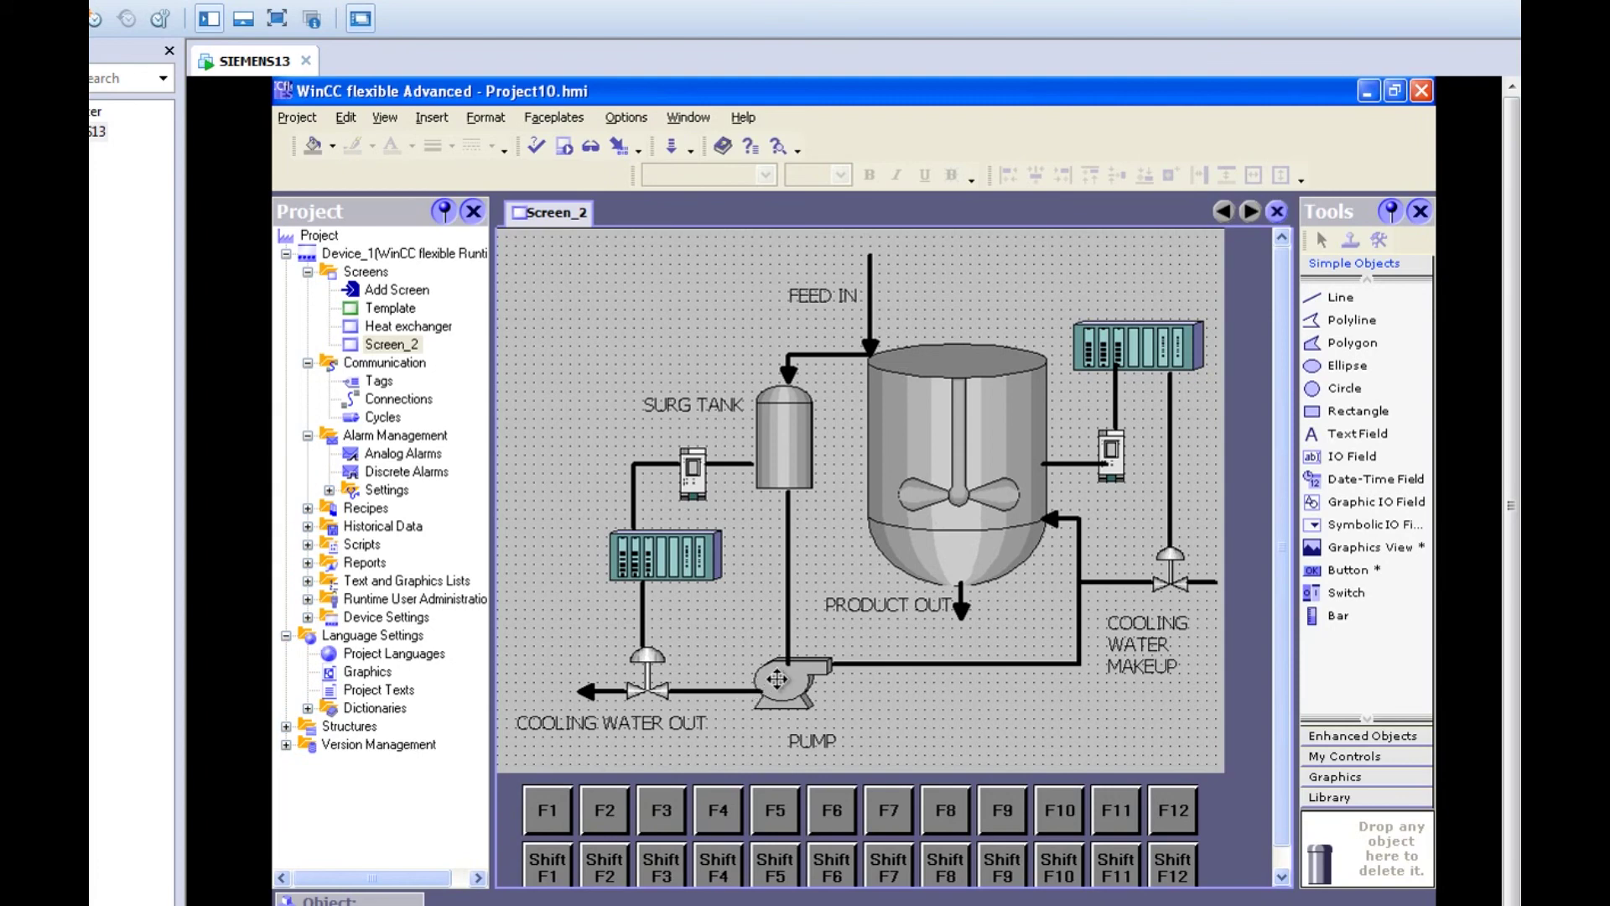
Bring the pump to the front of the lines connected to it
left_click(777, 679)
right_click(777, 680)
mouse_move(915, 587)
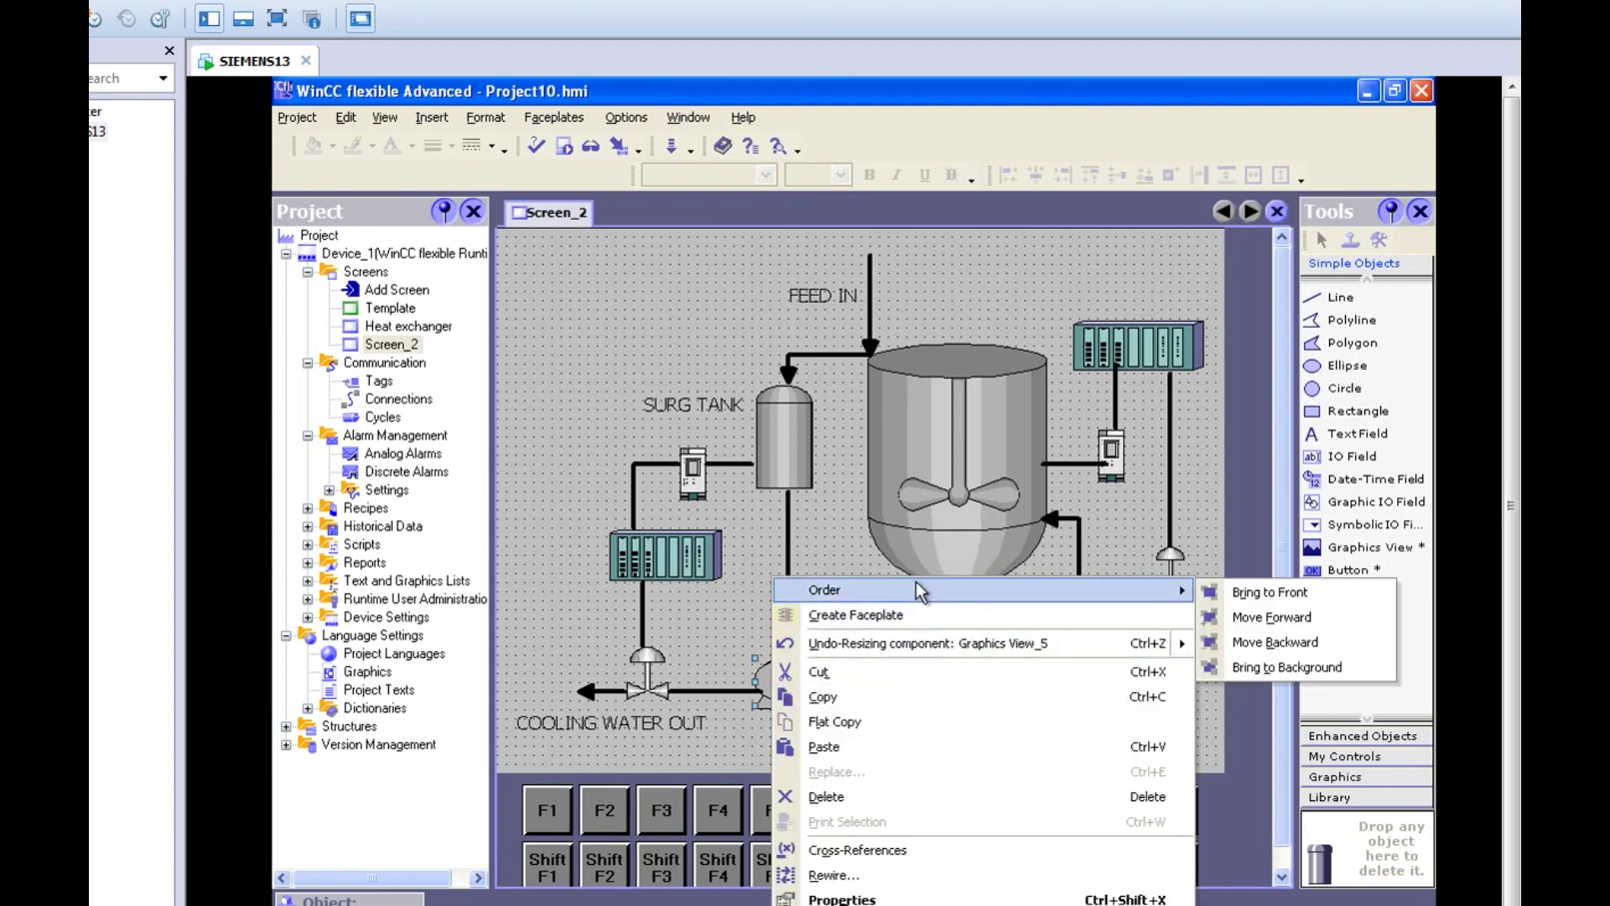
left_click(1282, 592)
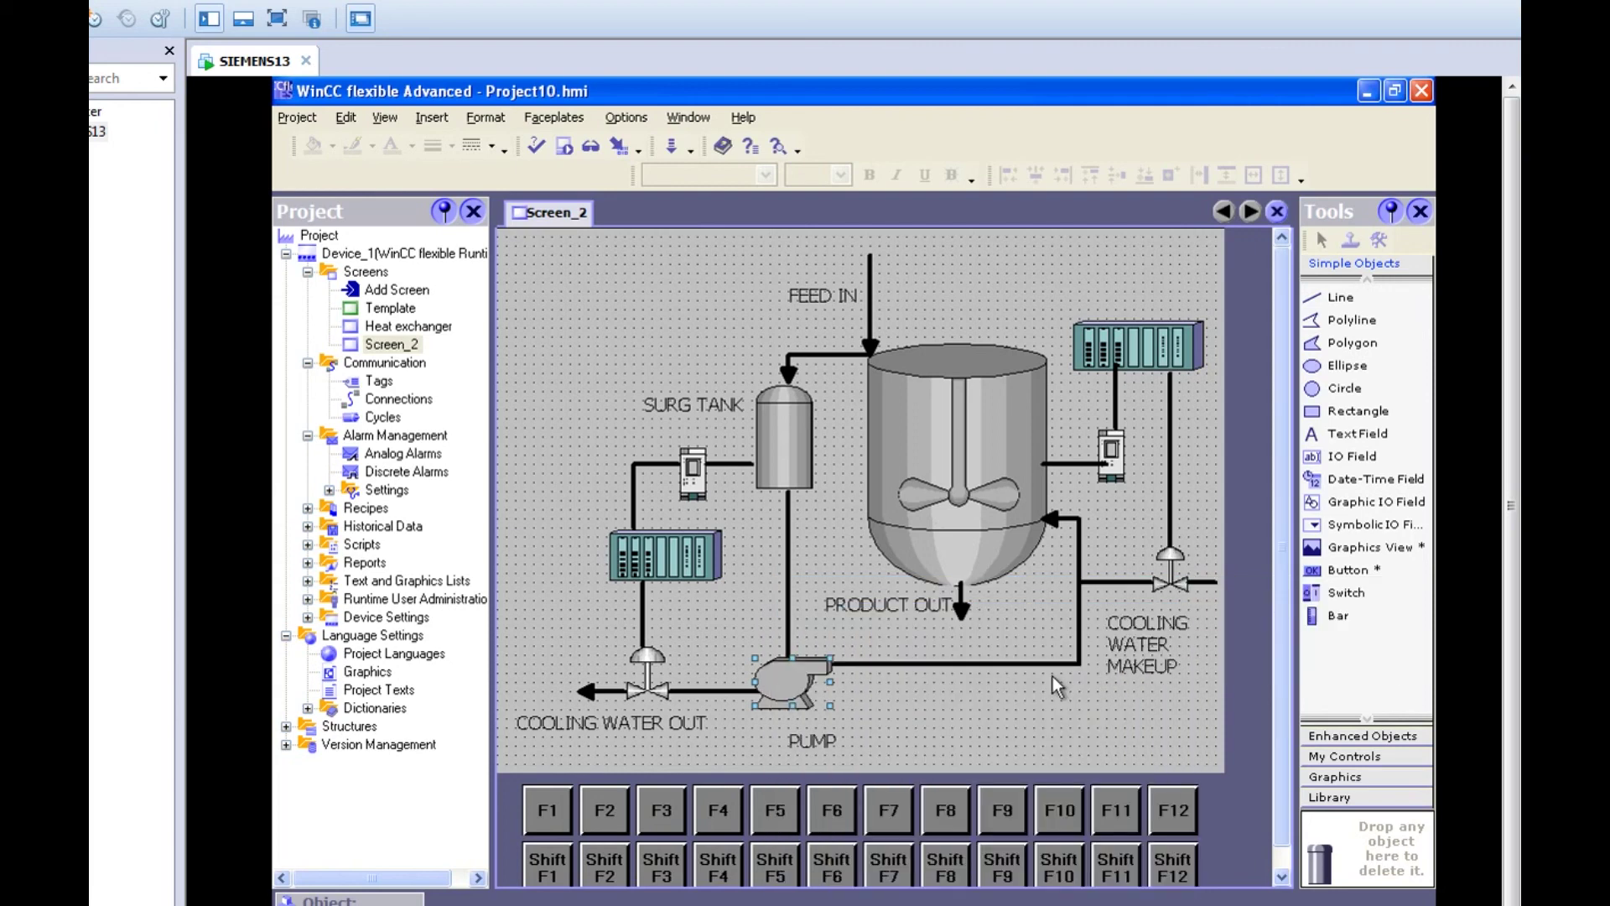
left_click(970, 699)
Bring the upper-right PLC to the front of its connecting lines
right_click(1132, 362)
mouse_move(1194, 369)
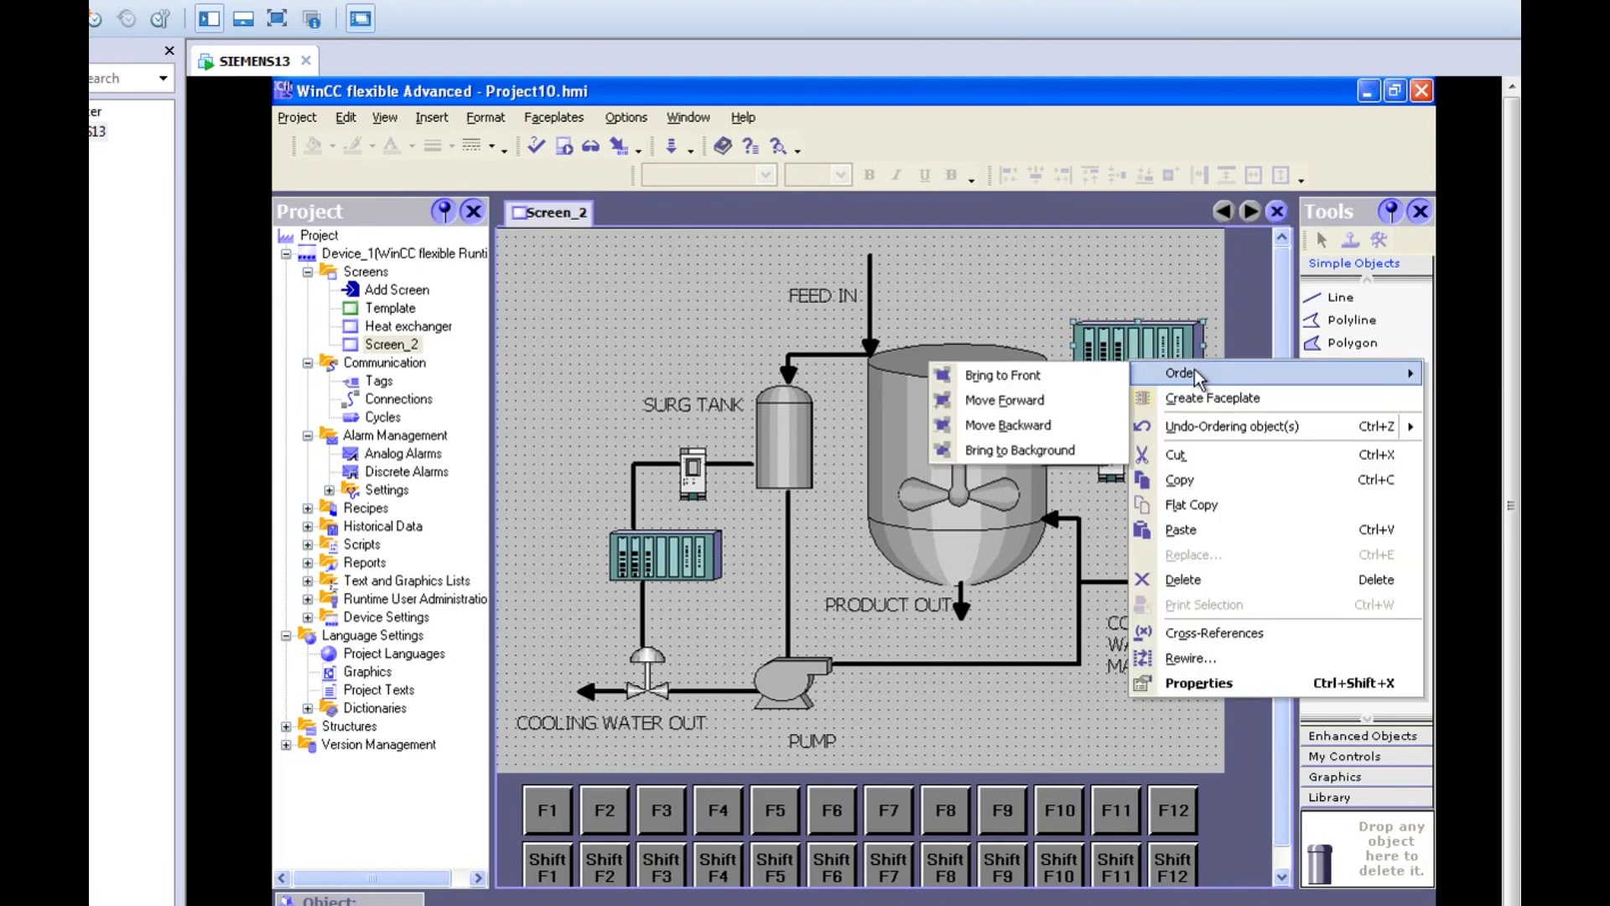
left_click(1124, 375)
left_click(1054, 312)
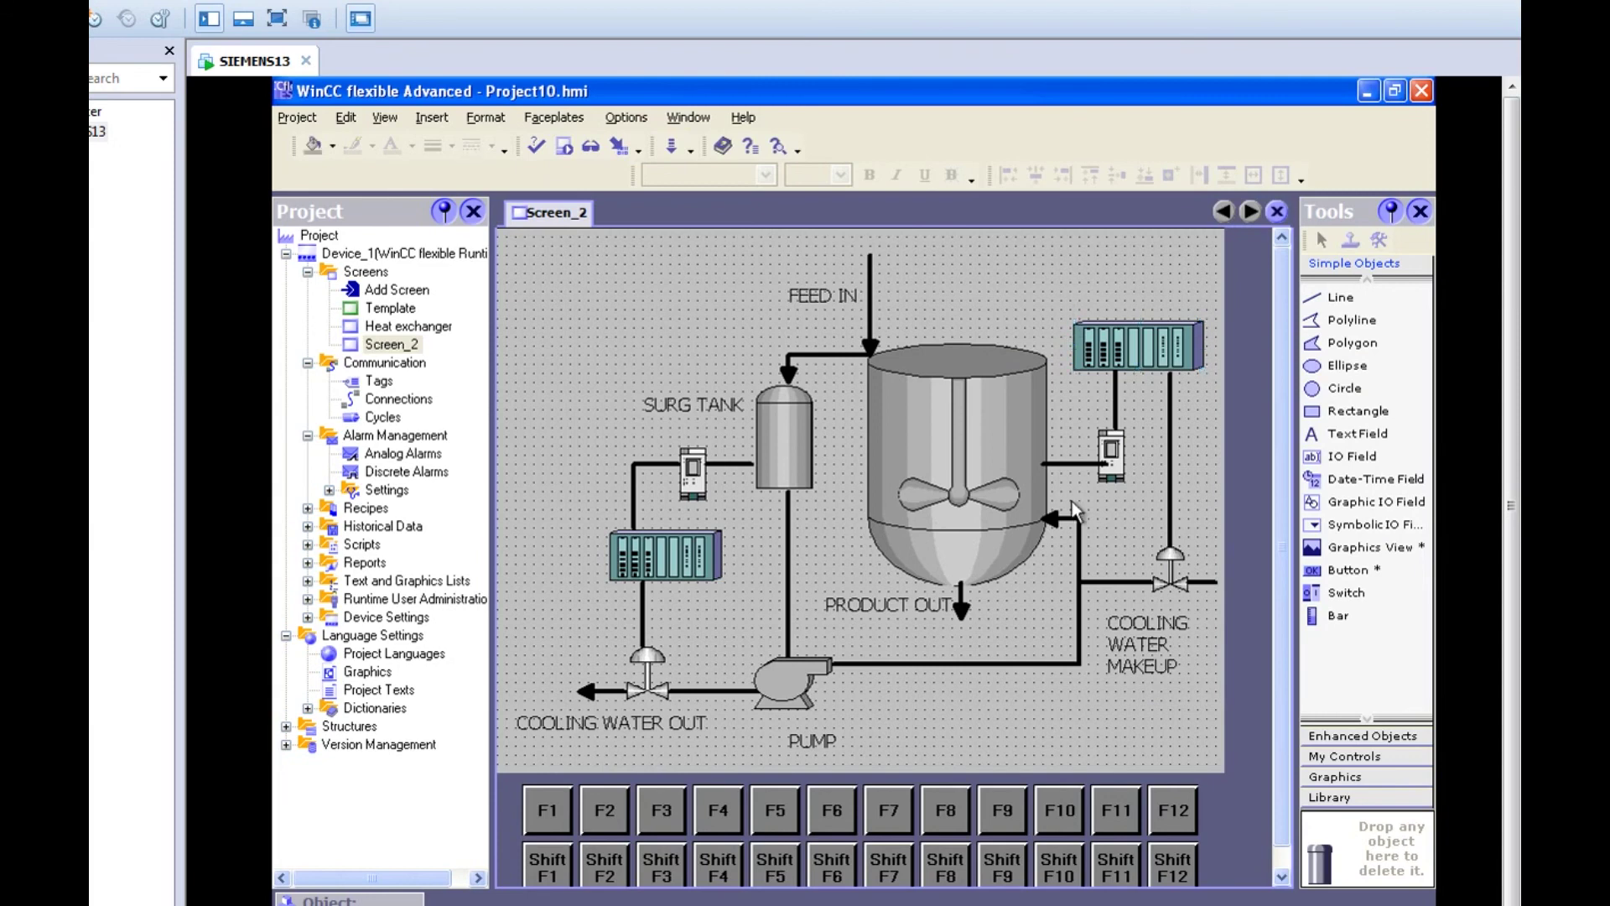